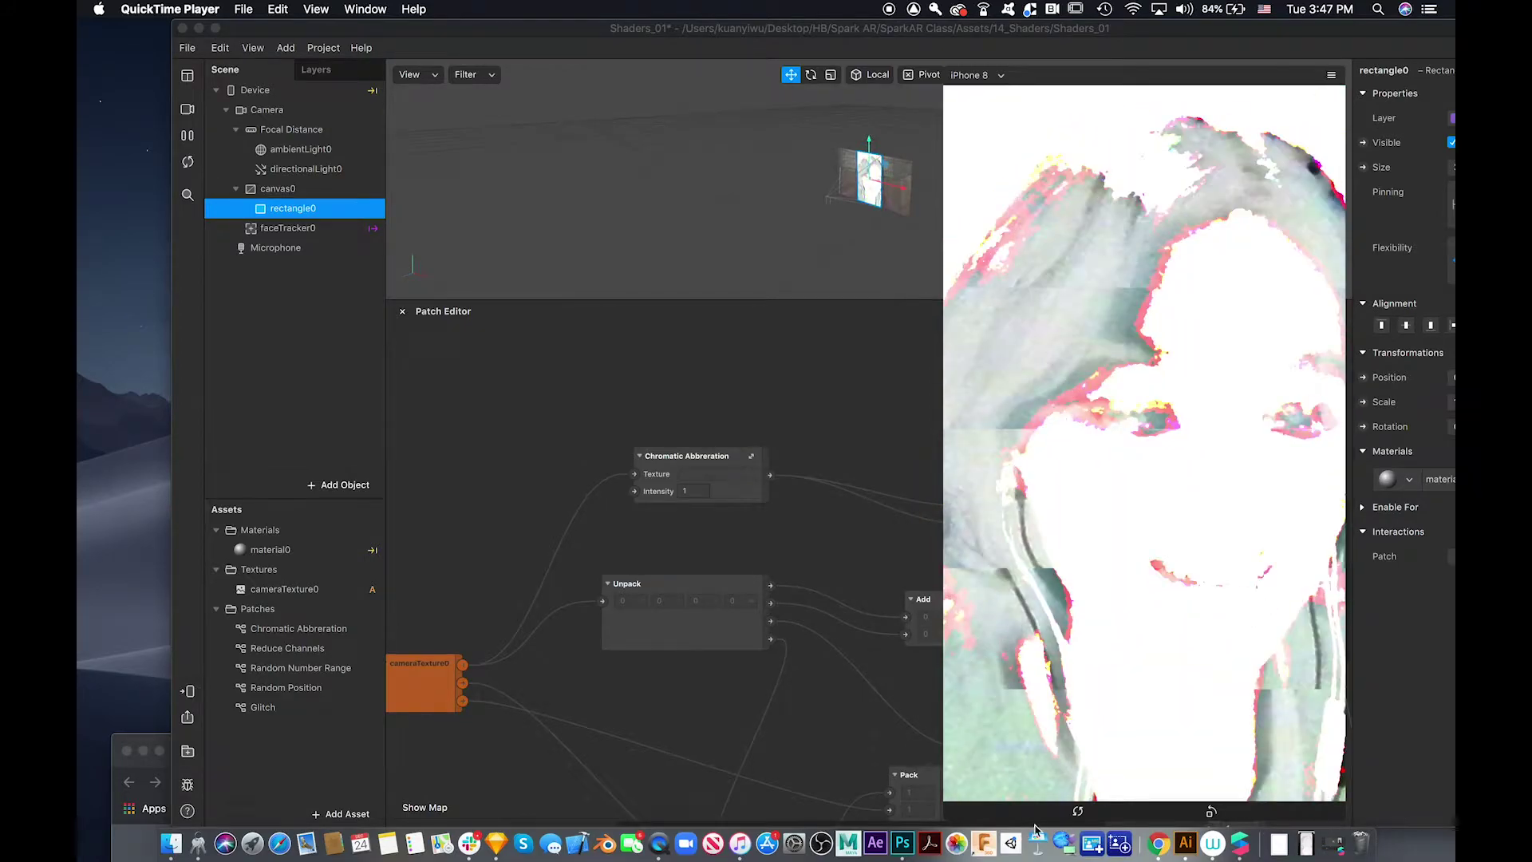
Switch to Chrome, close the LinkedIn and blank tabs, and bring the Udemy course page into full view
{"action": "left_click", "coordinate": [1159, 845]}
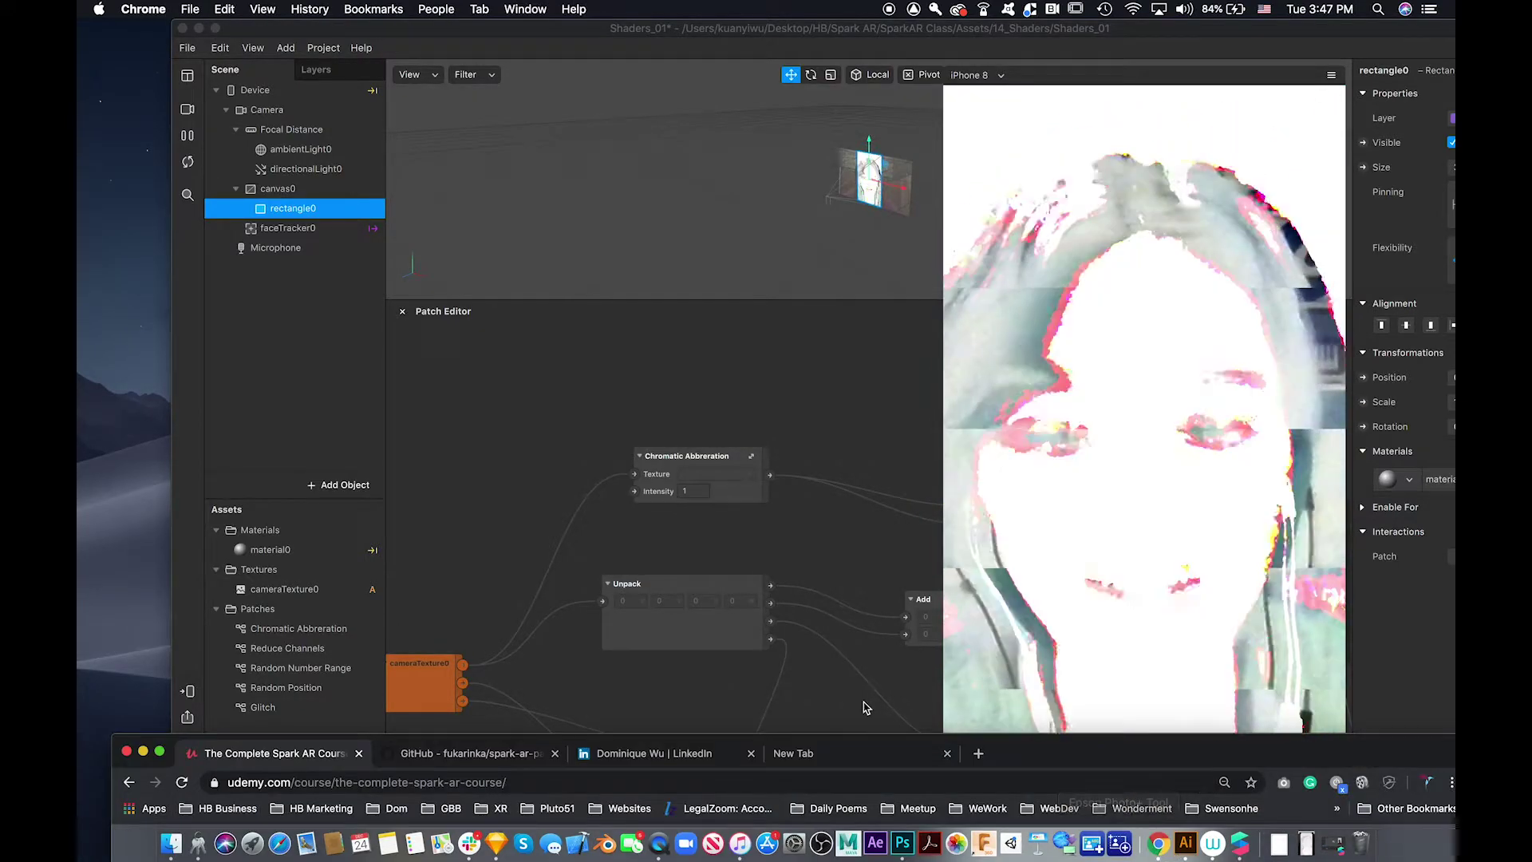
{"action": "left_click", "coordinate": [751, 754]}
{"action": "double_click", "coordinate": [952, 765]}
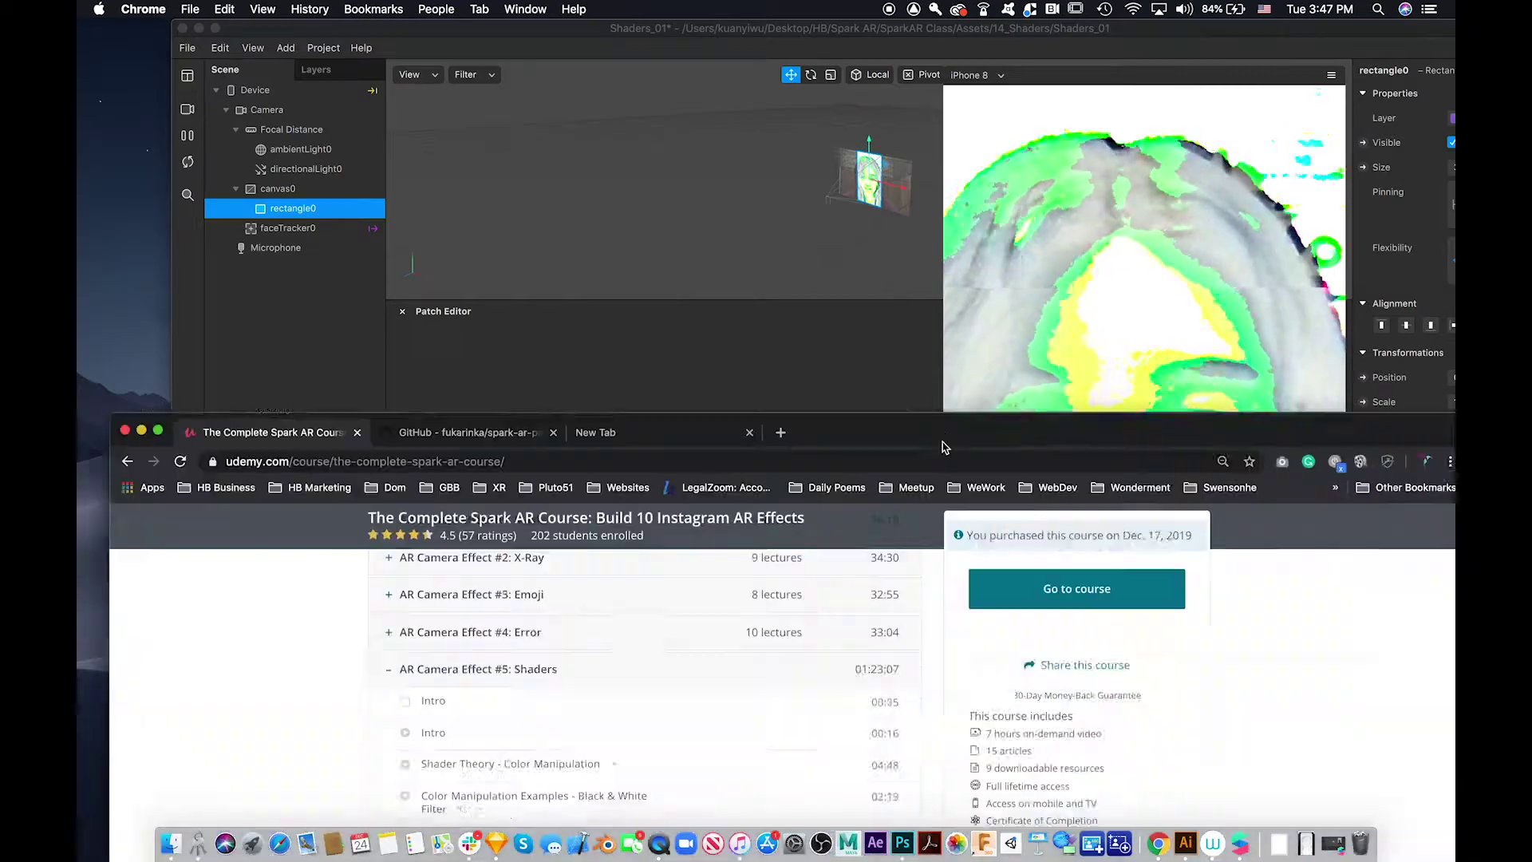
{"action": "left_click", "coordinate": [755, 40]}
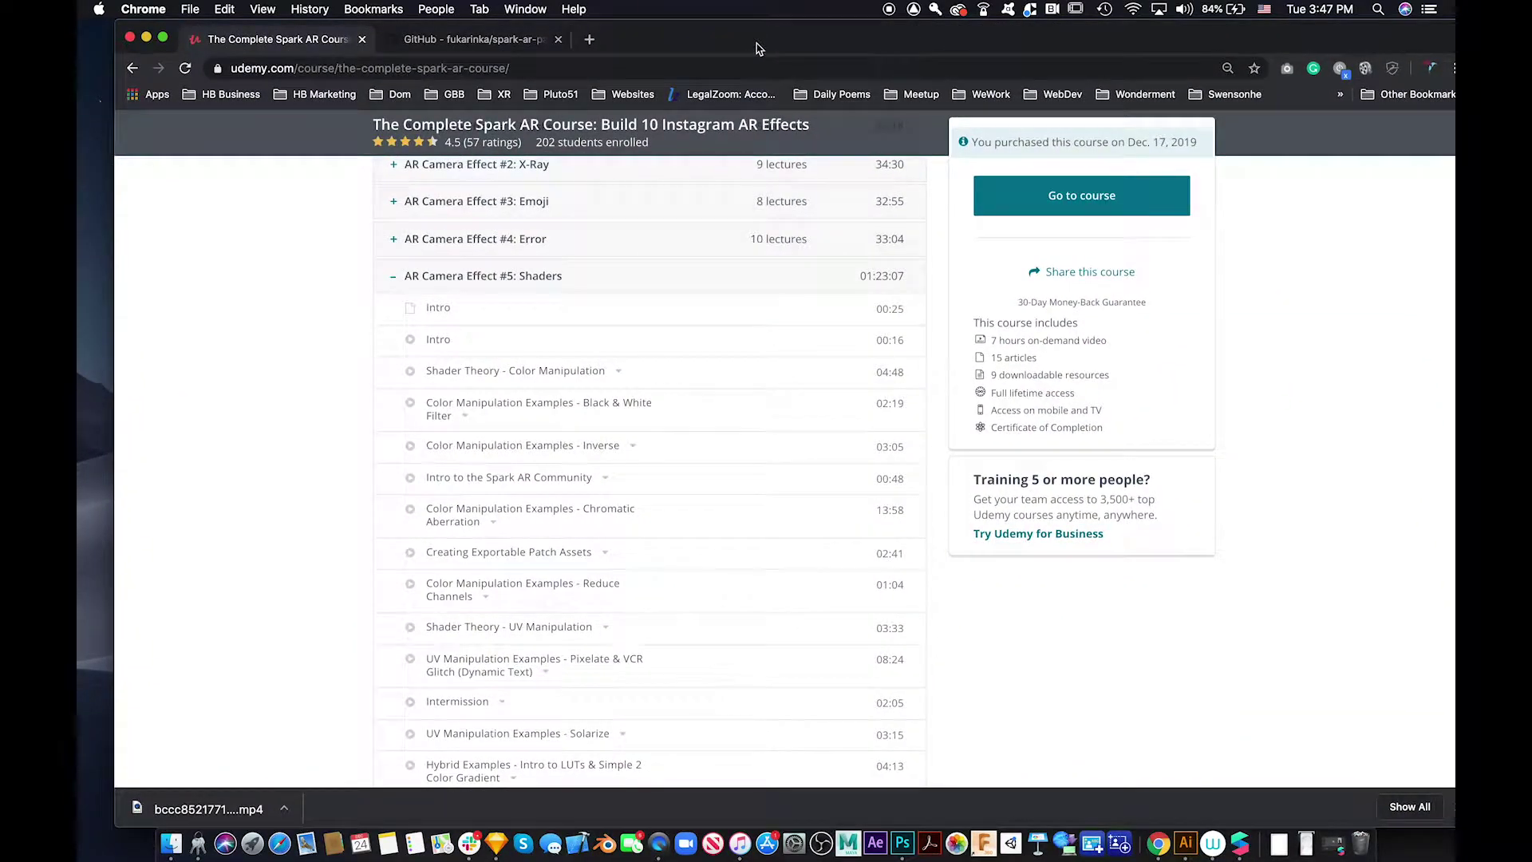
Review the Complete Spark AR Course page, in particular the lecture list under AR Camera Effect #5: Shaders
{"action": "scroll", "coordinate": [290, 369], "scroll_direction": "up", "scroll_amount": 15}
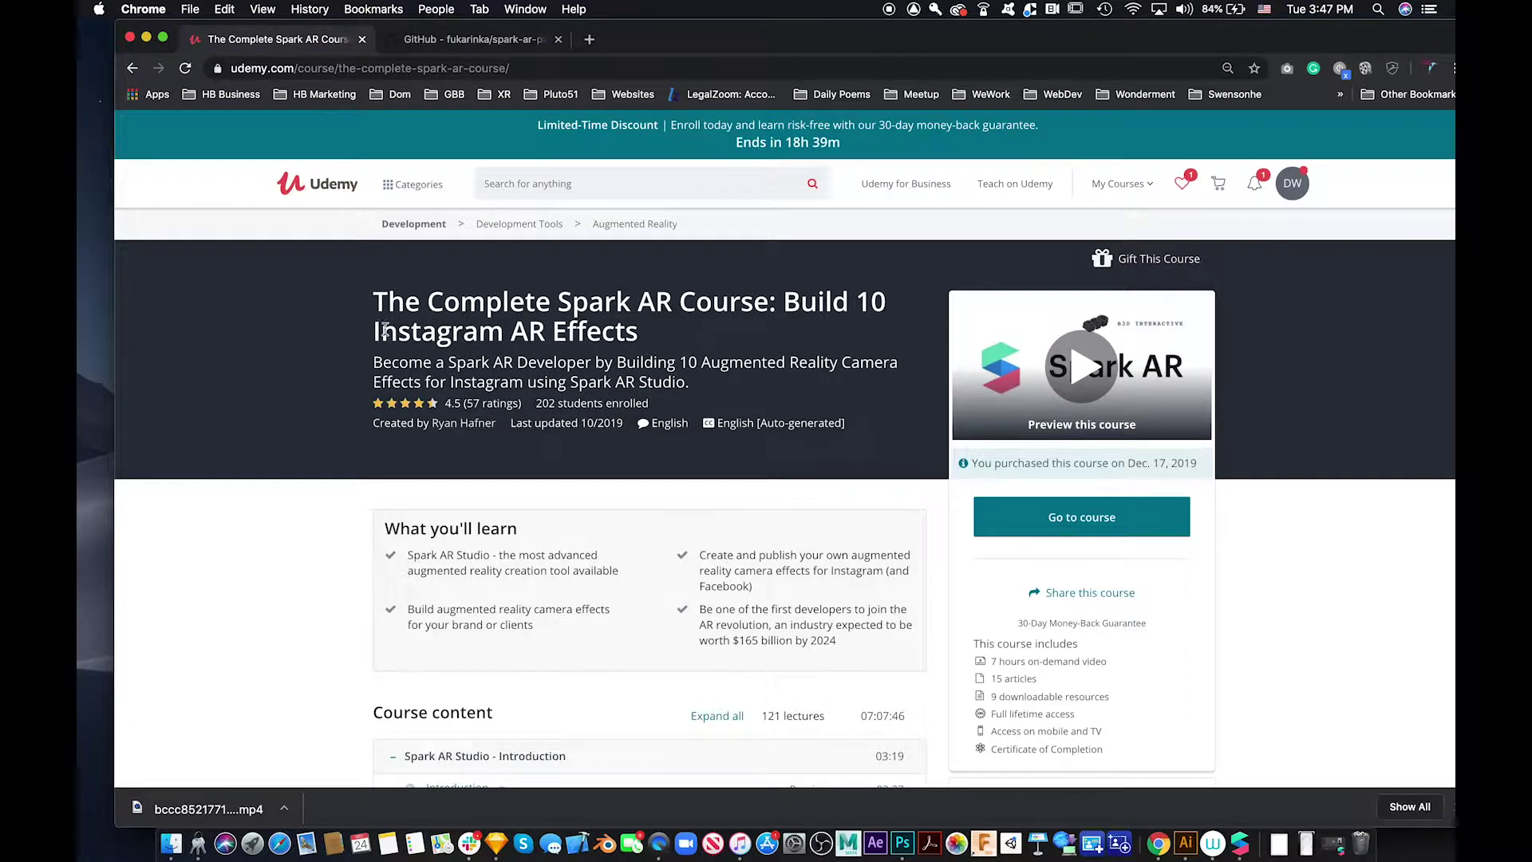
{"action": "scroll", "coordinate": [589, 417], "scroll_direction": "down", "scroll_amount": 15}
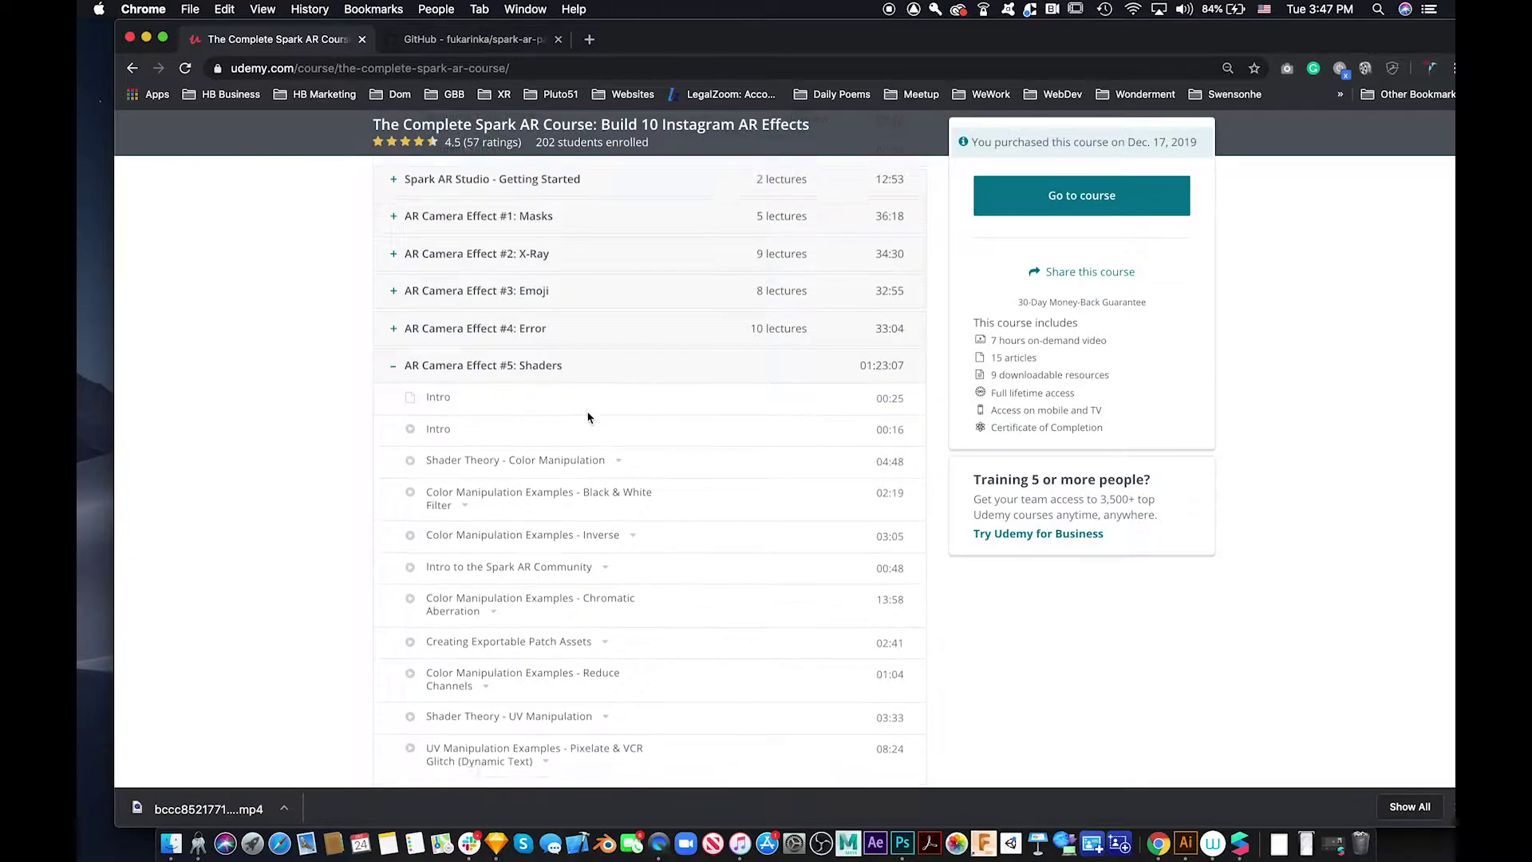
{"action": "scroll", "coordinate": [589, 417], "scroll_direction": "down", "scroll_amount": 8}
{"action": "scroll", "coordinate": [589, 417], "scroll_direction": "up", "scroll_amount": 10}
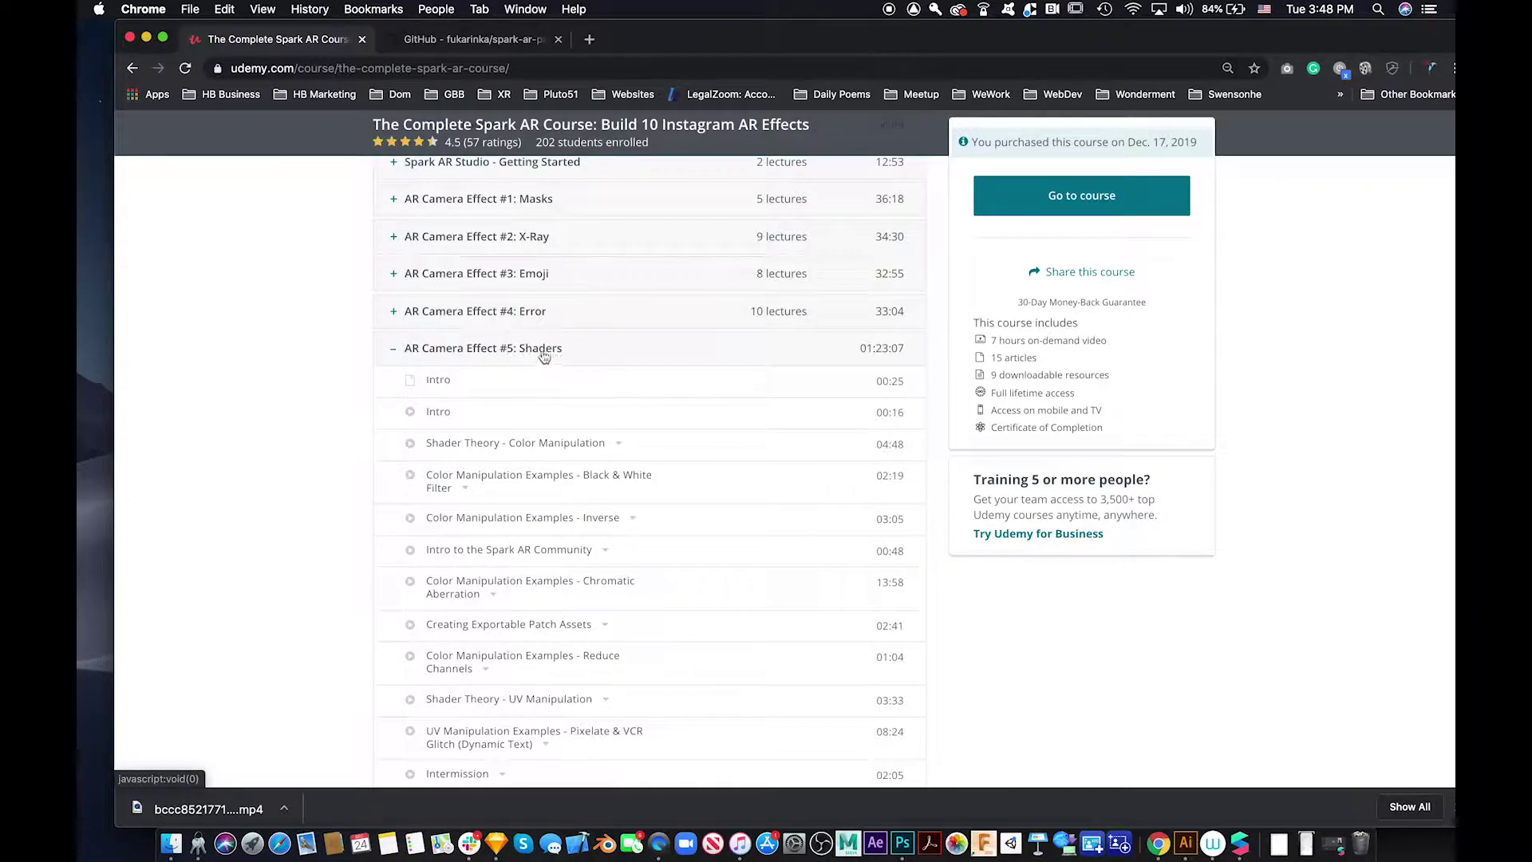
Look through the patch files in the spark-ar-patches GitHub repository and put the browser window away
{"action": "left_click", "coordinate": [475, 40]}
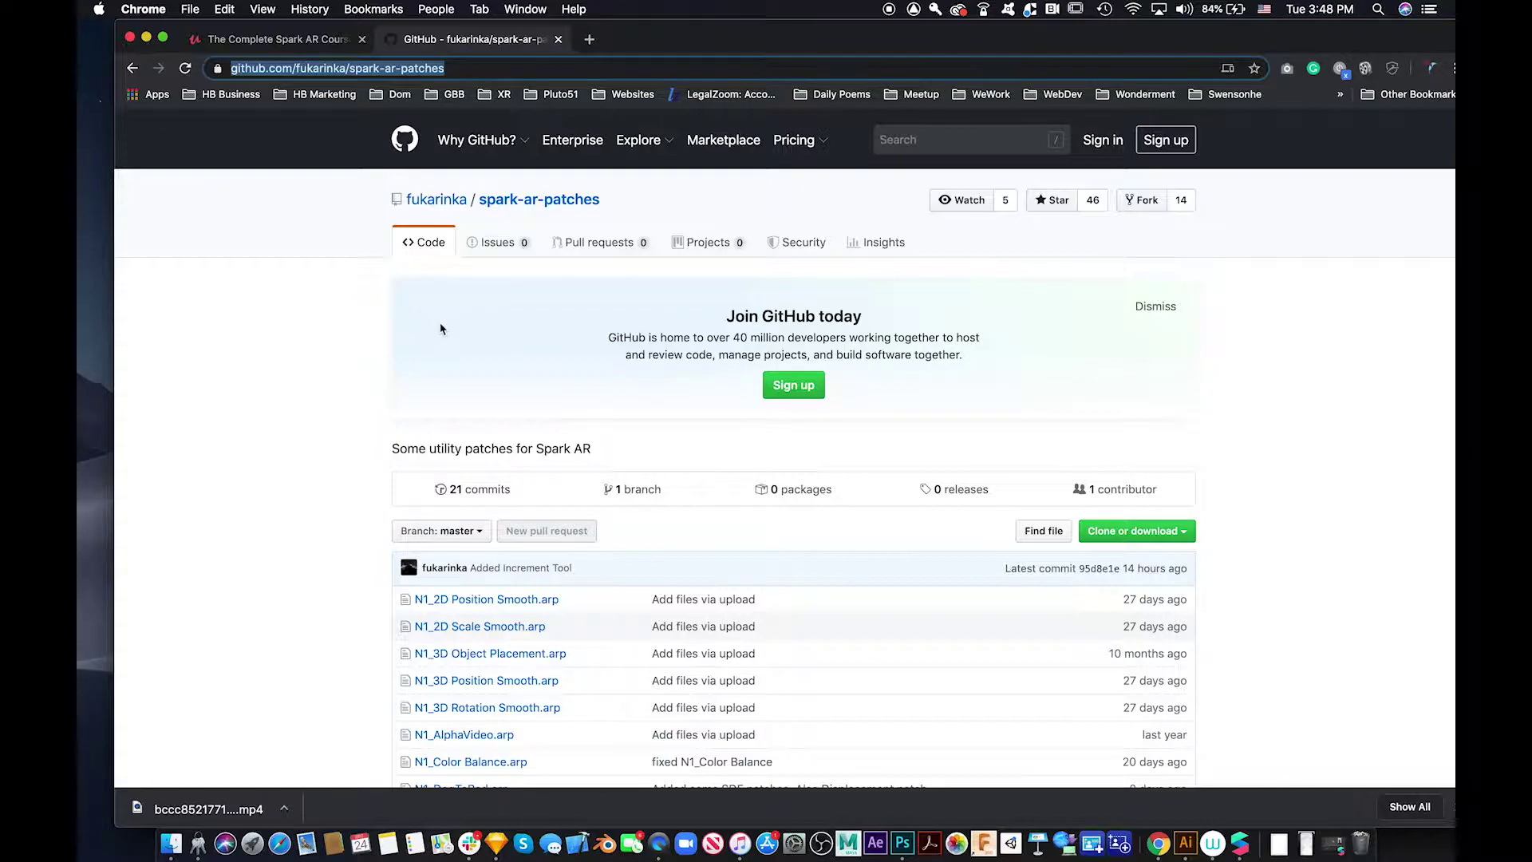
{"action": "scroll", "coordinate": [559, 447], "scroll_direction": "down", "scroll_amount": 5}
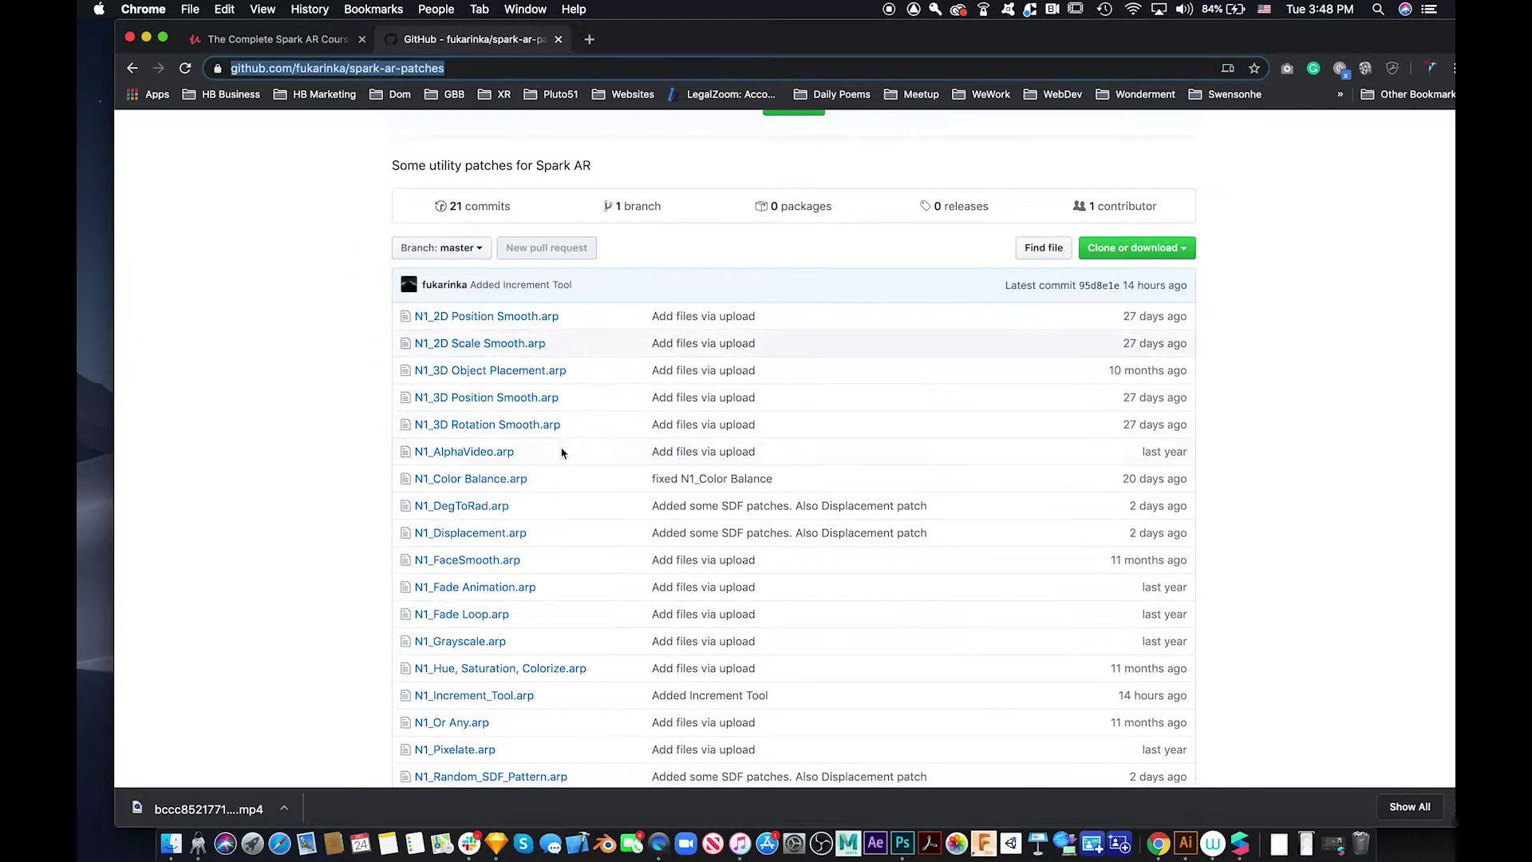
{"action": "scroll", "coordinate": [561, 452], "scroll_direction": "up", "scroll_amount": 3}
{"action": "scroll", "coordinate": [561, 453], "scroll_direction": "down", "scroll_amount": 4}
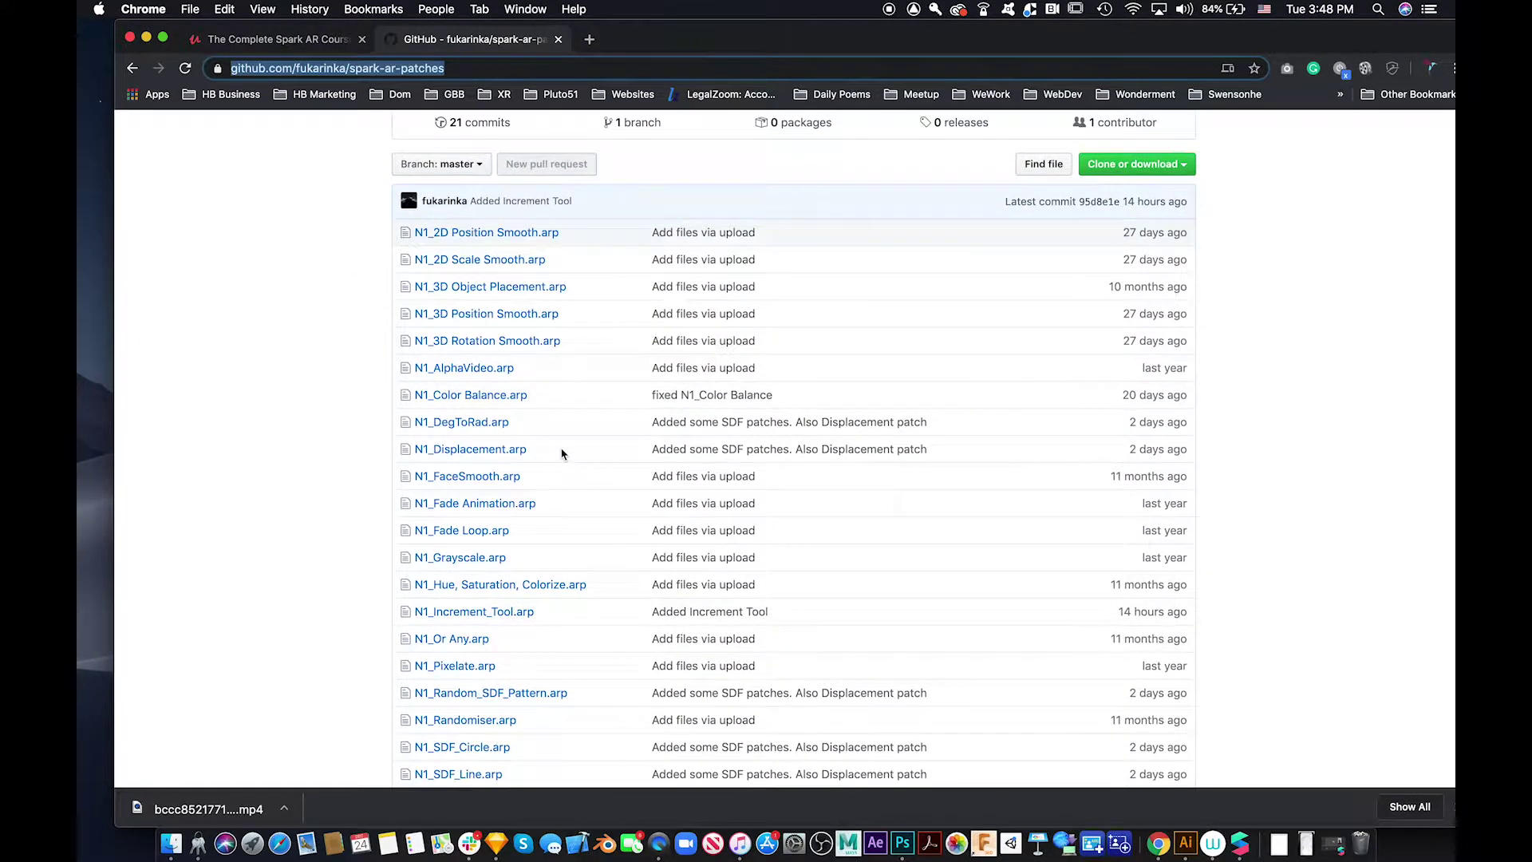
{"action": "scroll", "coordinate": [561, 453], "scroll_direction": "down", "scroll_amount": 4}
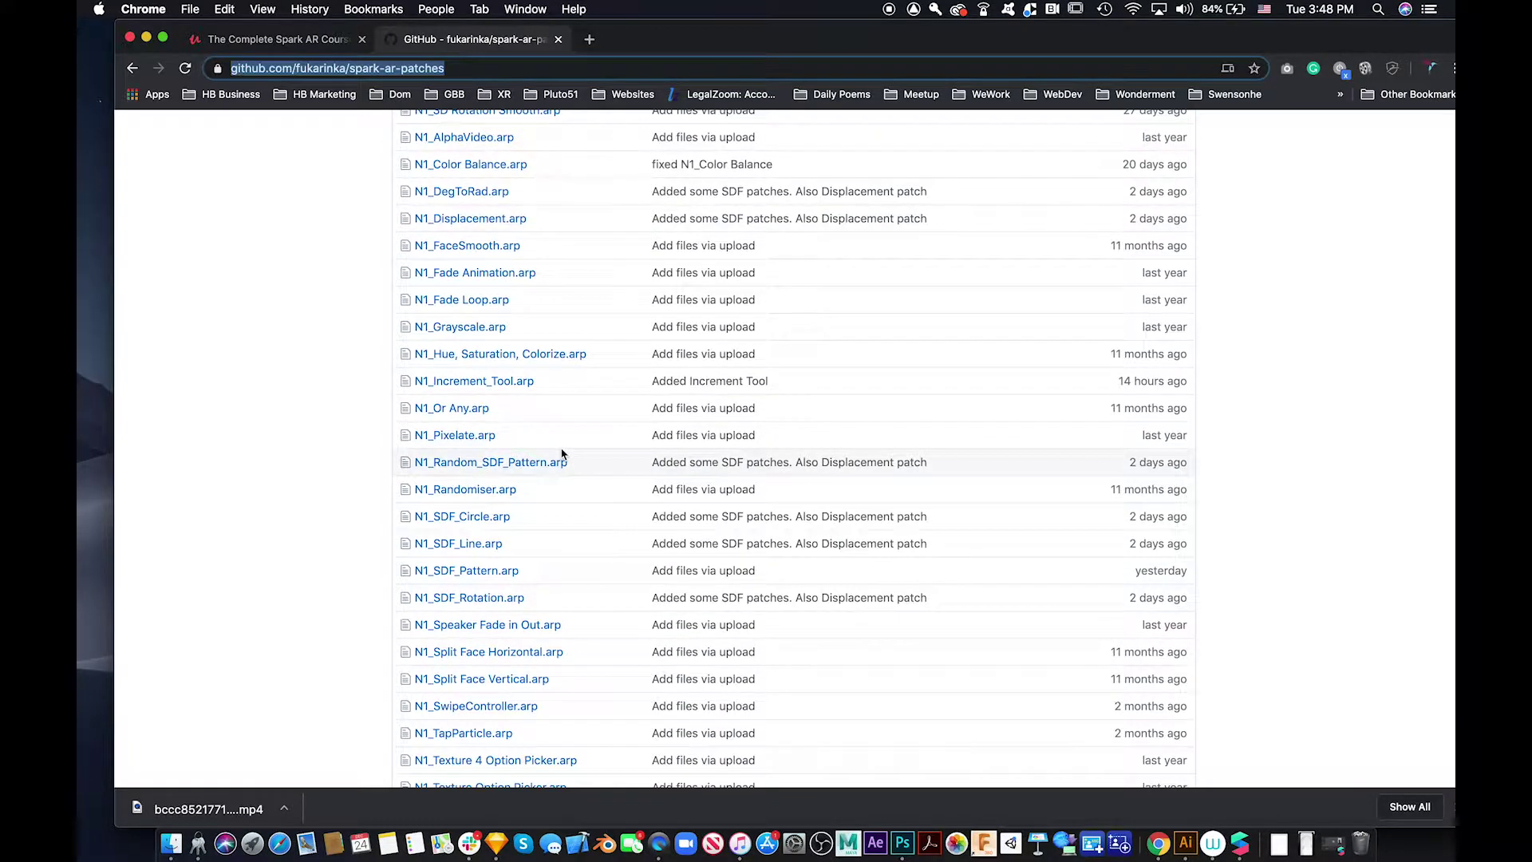
{"action": "scroll", "coordinate": [563, 450], "scroll_direction": "down", "scroll_amount": 2}
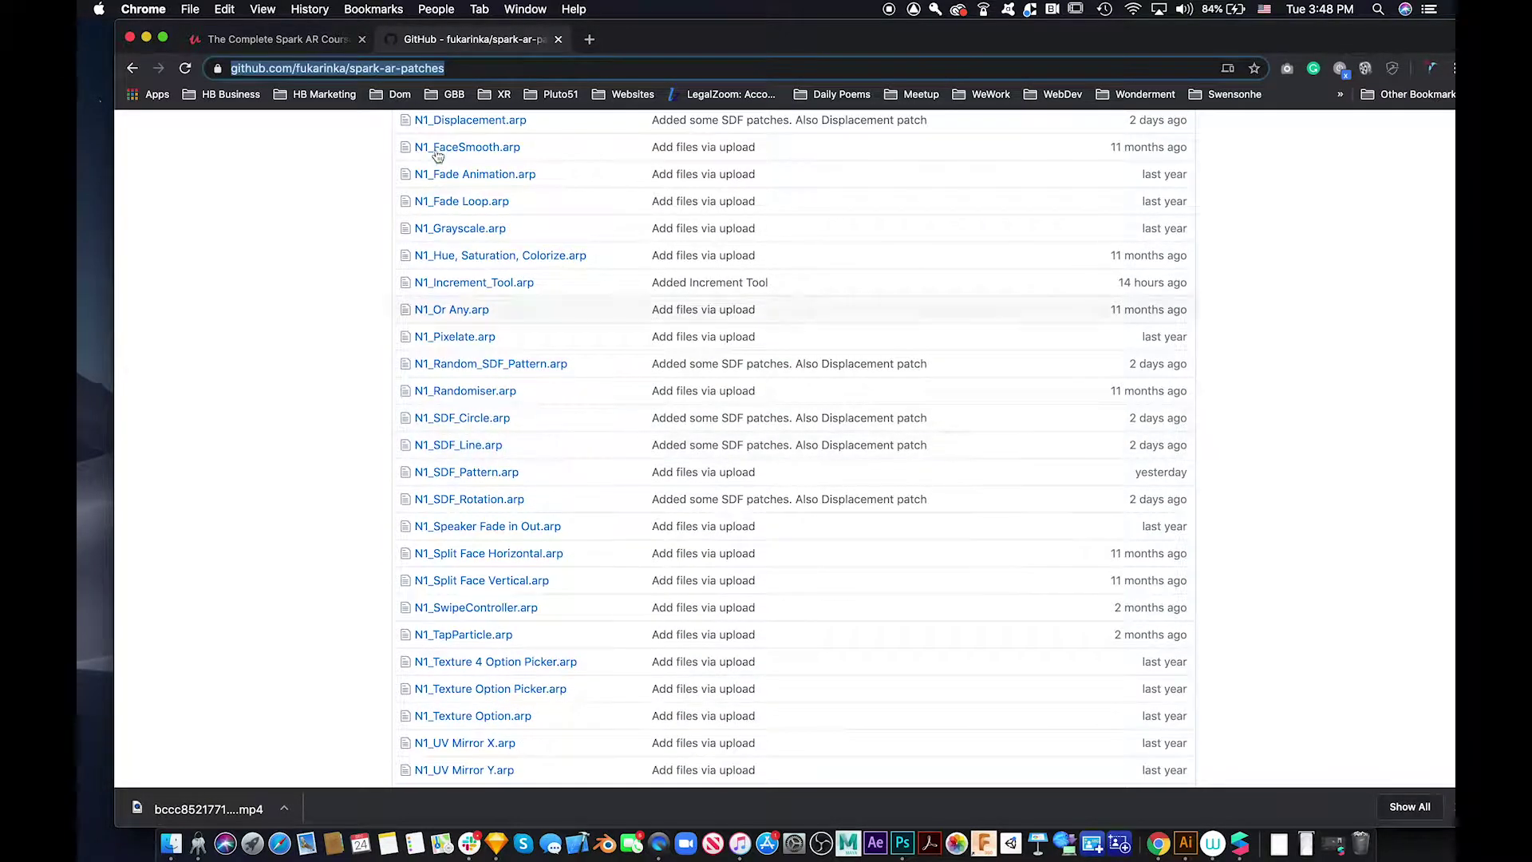
{"action": "left_click", "coordinate": [146, 39]}
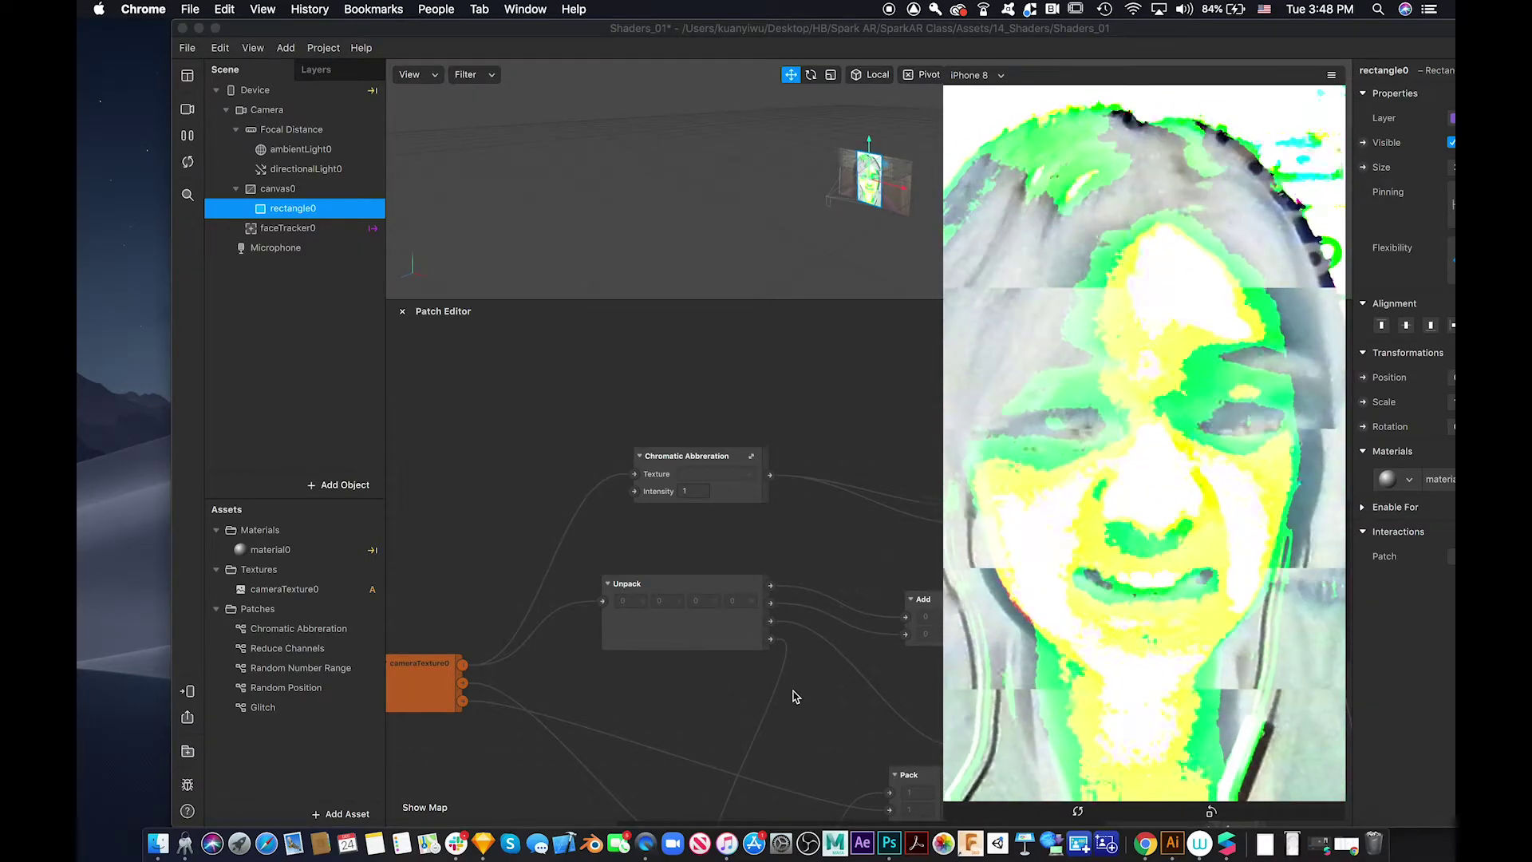
Close the minimized untitled Spark AR project and discard its changes
{"action": "left_click", "coordinate": [1346, 851]}
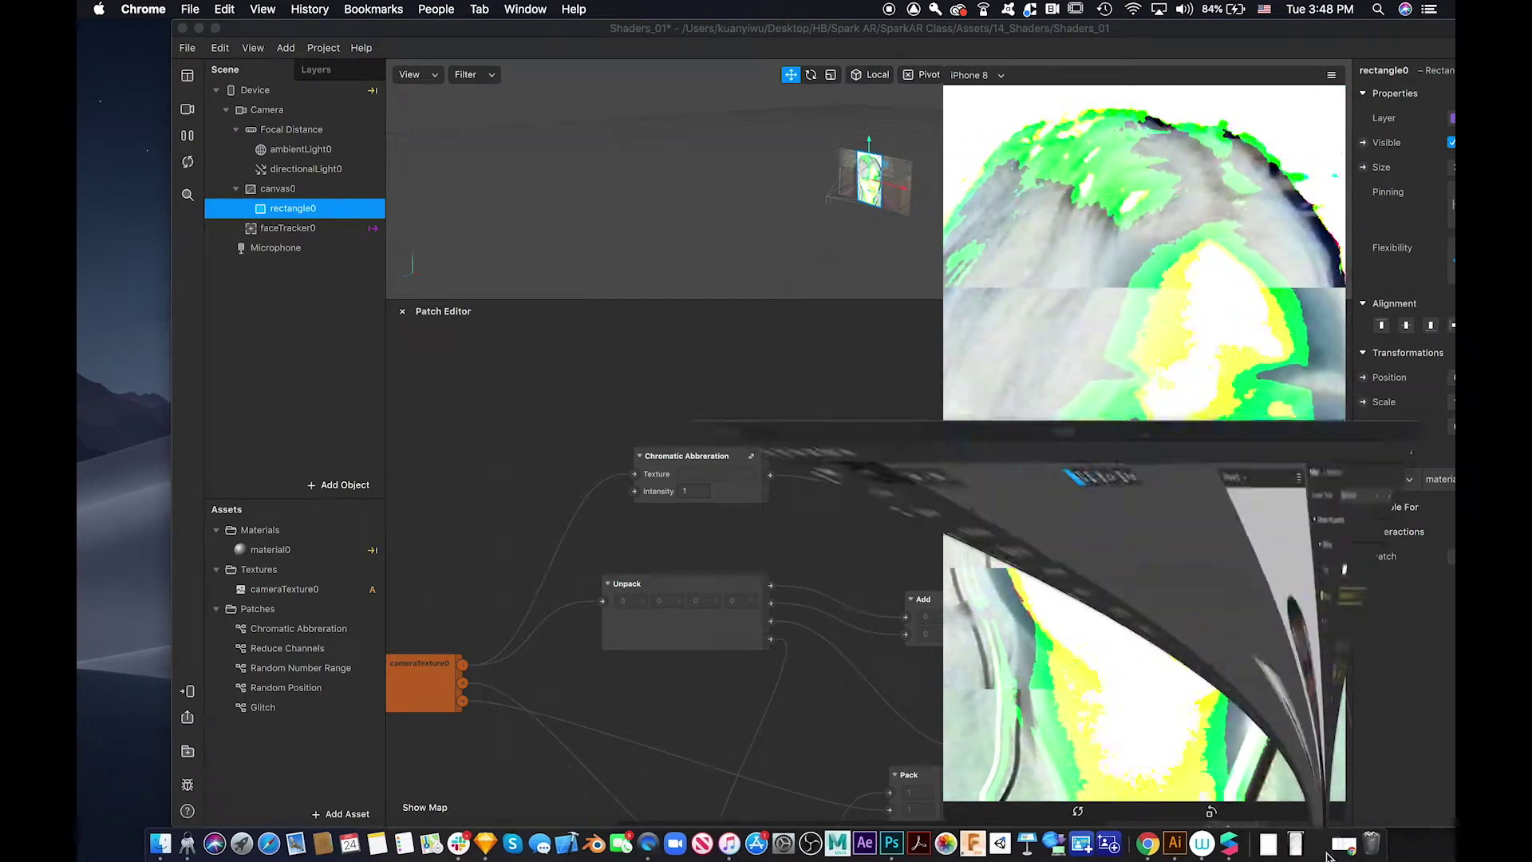
{"action": "left_click", "coordinate": [102, 28]}
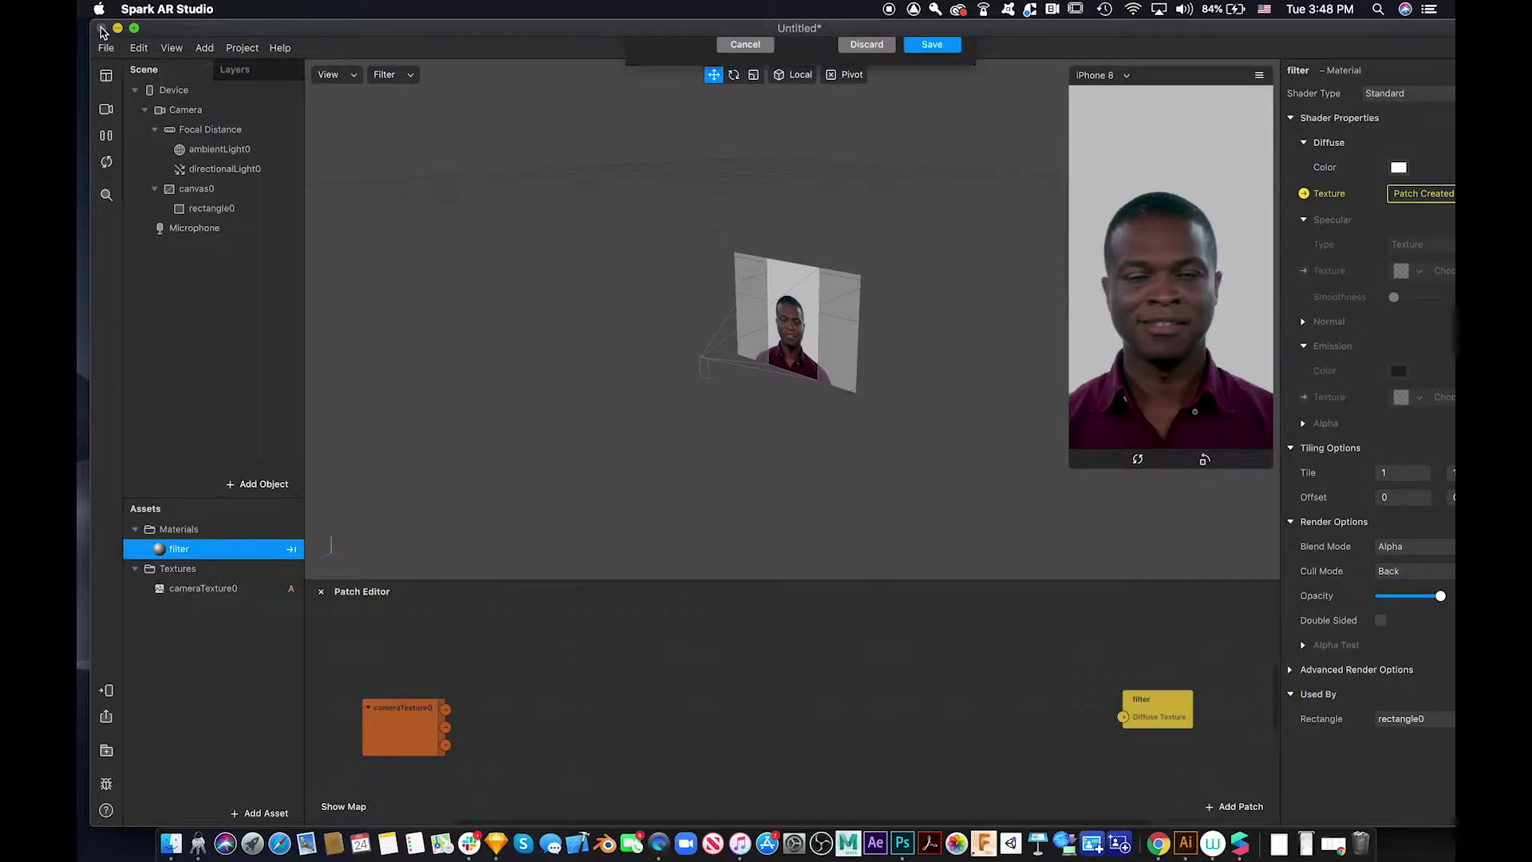
{"action": "left_click", "coordinate": [868, 120]}
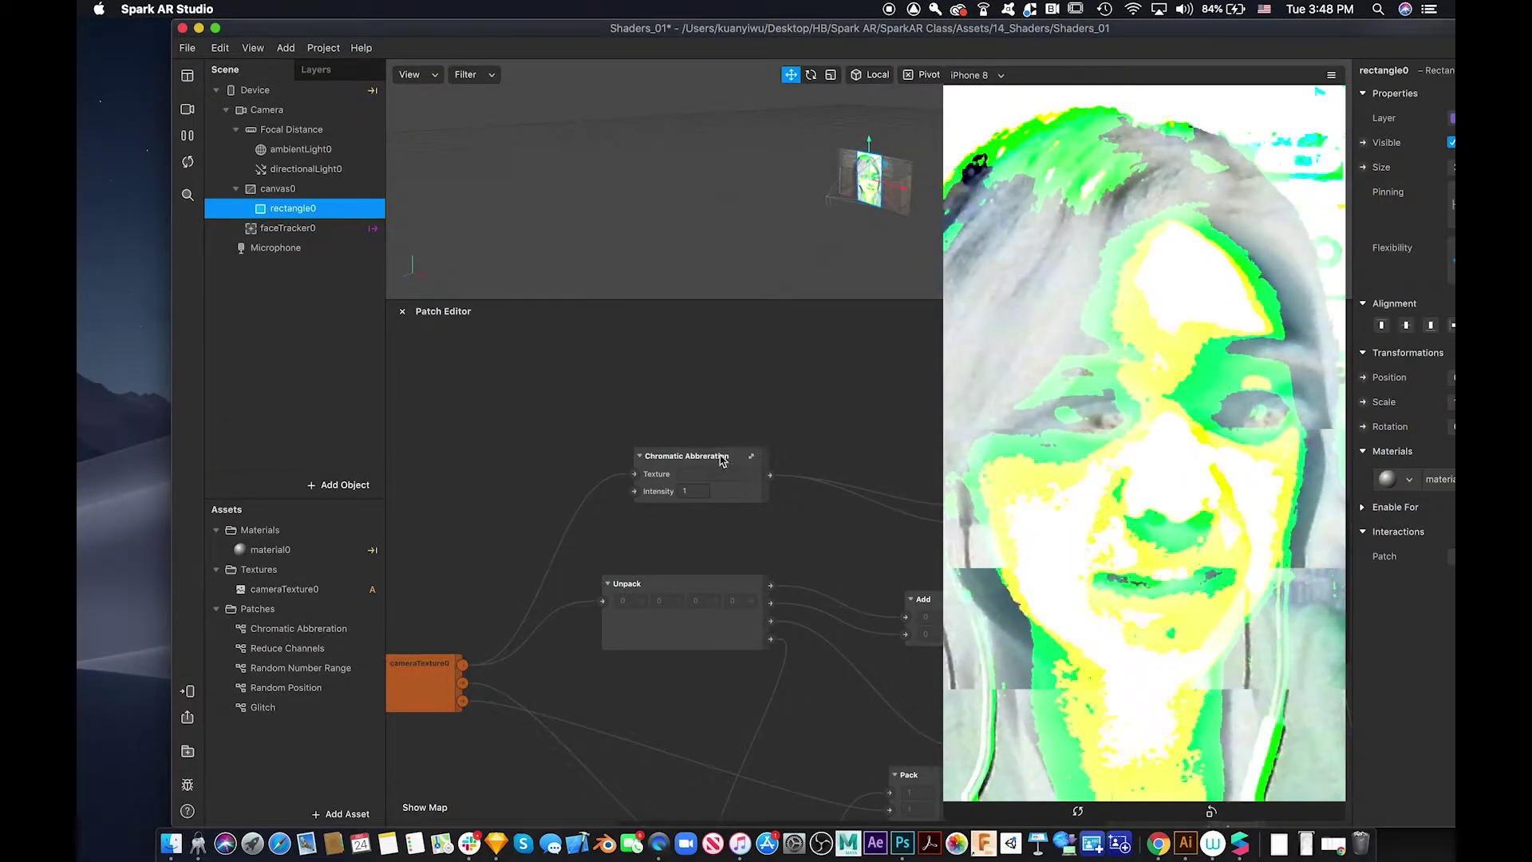
Create a new blank project and enlarge both its window and the iPhone 8 preview
{"action": "left_click", "coordinate": [186, 48]}
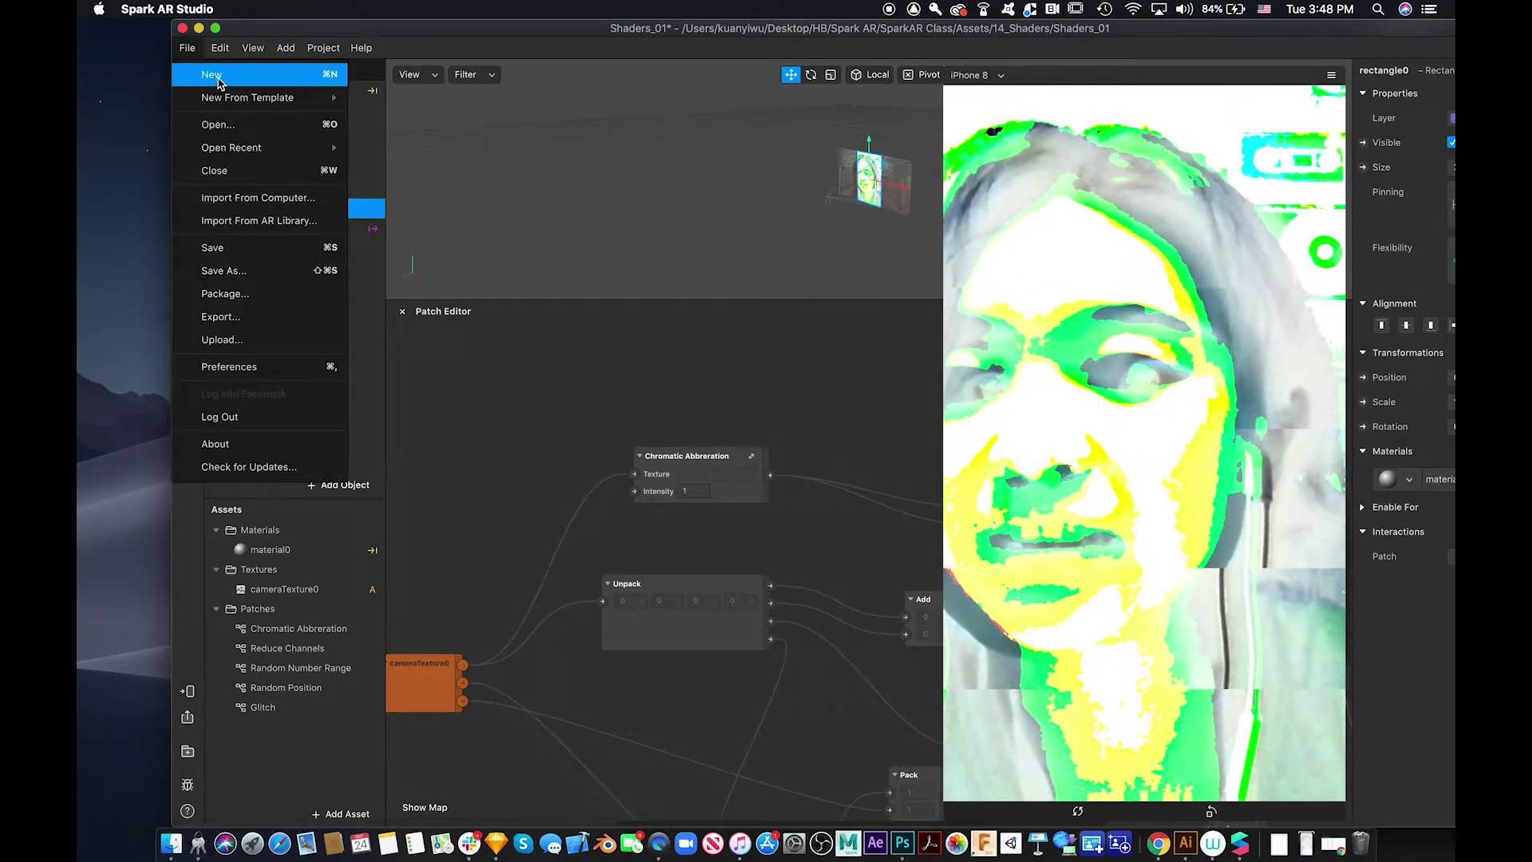
{"action": "left_click", "coordinate": [219, 73]}
{"action": "left_click_drag", "start_coordinate": [328, 95], "coordinate": [256, 30]}
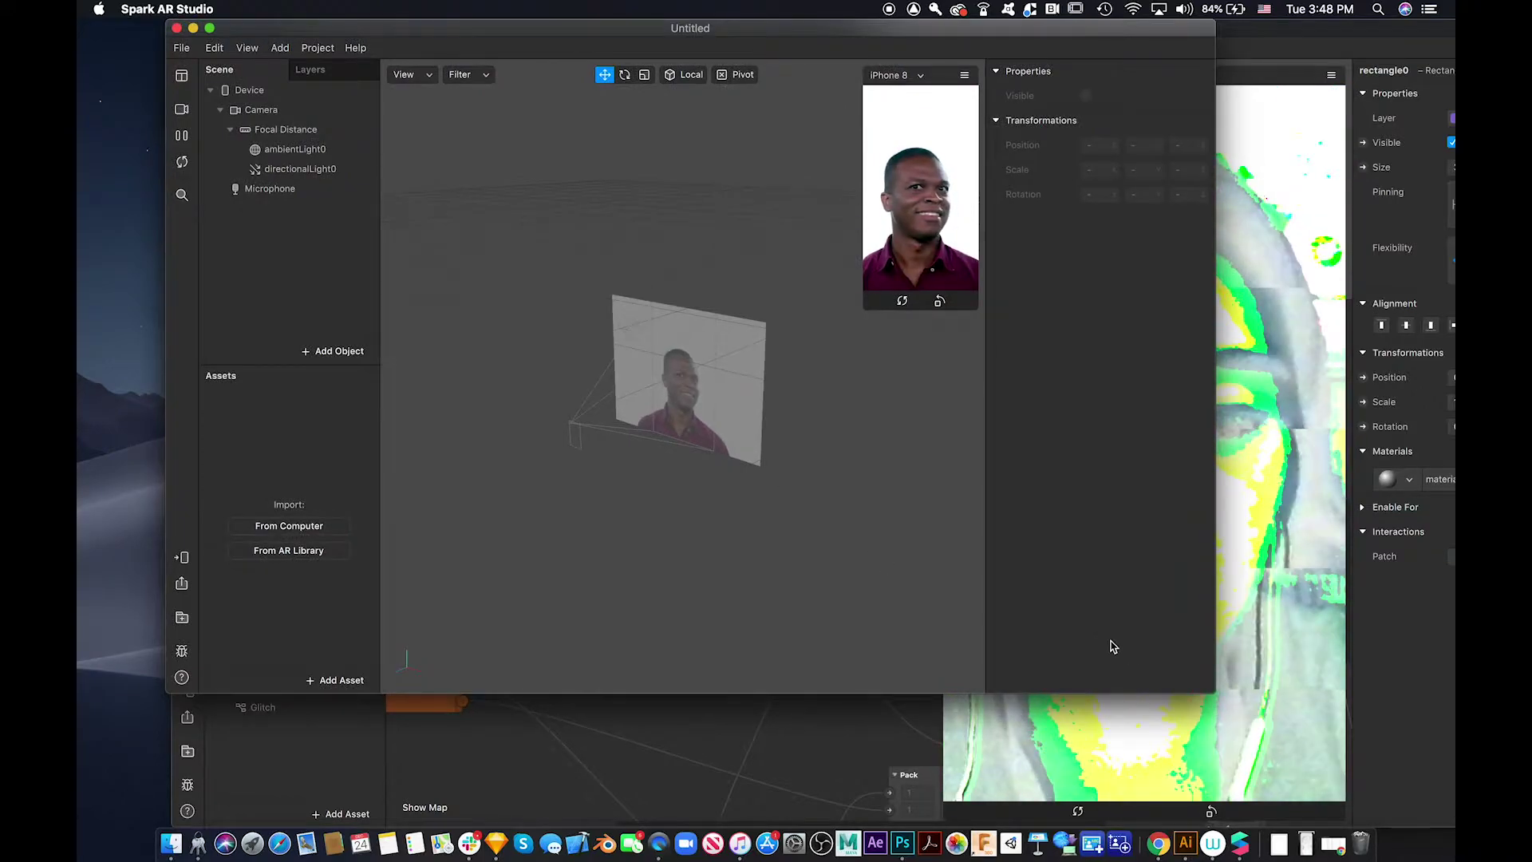
{"action": "left_click_drag", "start_coordinate": [1218, 692], "coordinate": [1454, 824]}
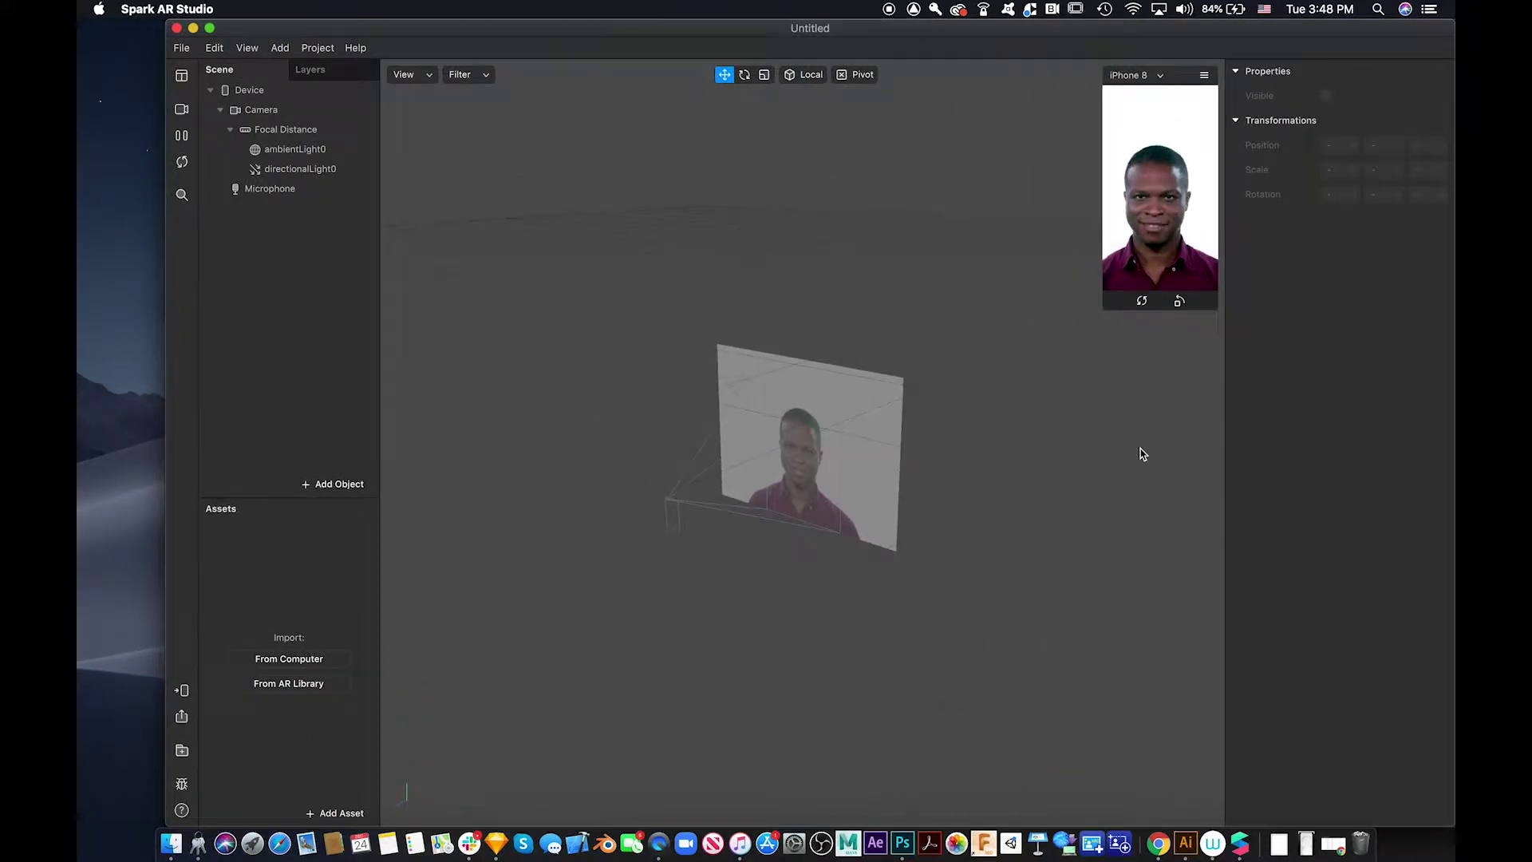
{"action": "left_click", "coordinate": [1103, 307]}
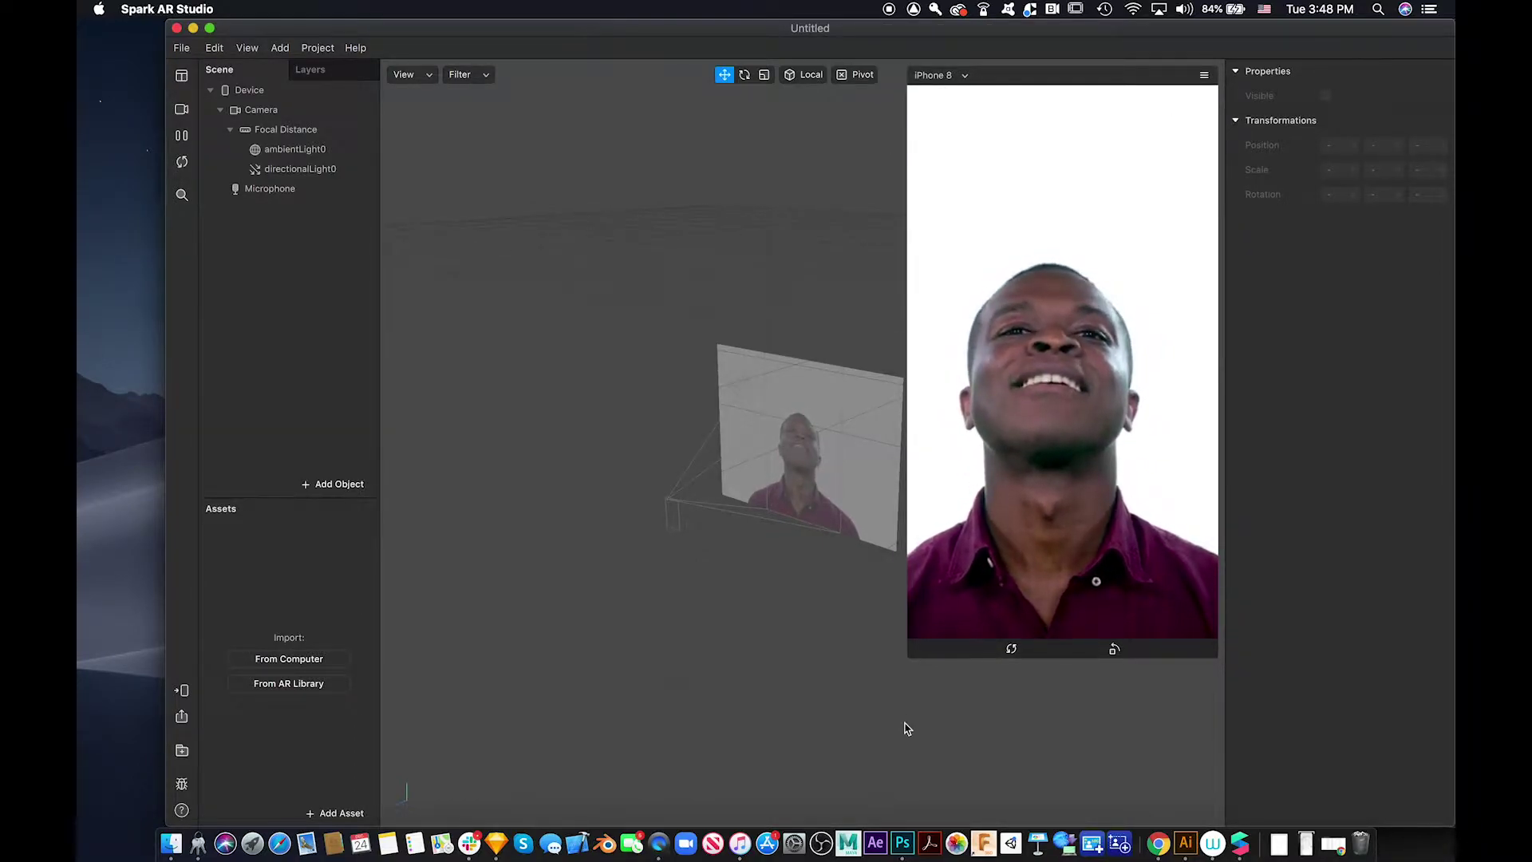
{"action": "left_click_drag", "start_coordinate": [910, 656], "coordinate": [1001, 514]}
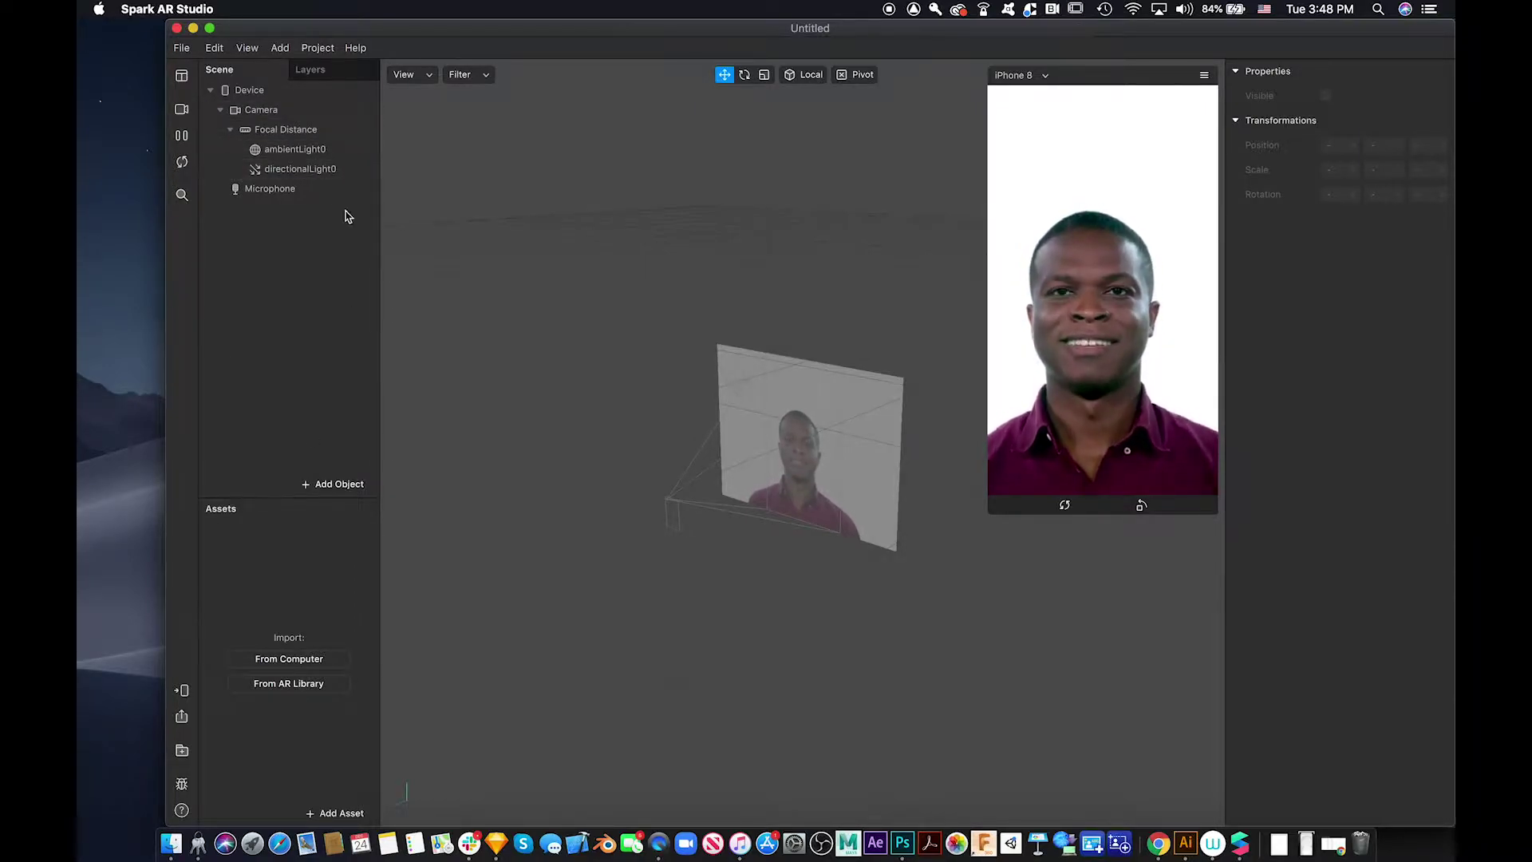
Add a canvas under the Camera and a rectangle inside that canvas
{"action": "left_click", "coordinate": [318, 112]}
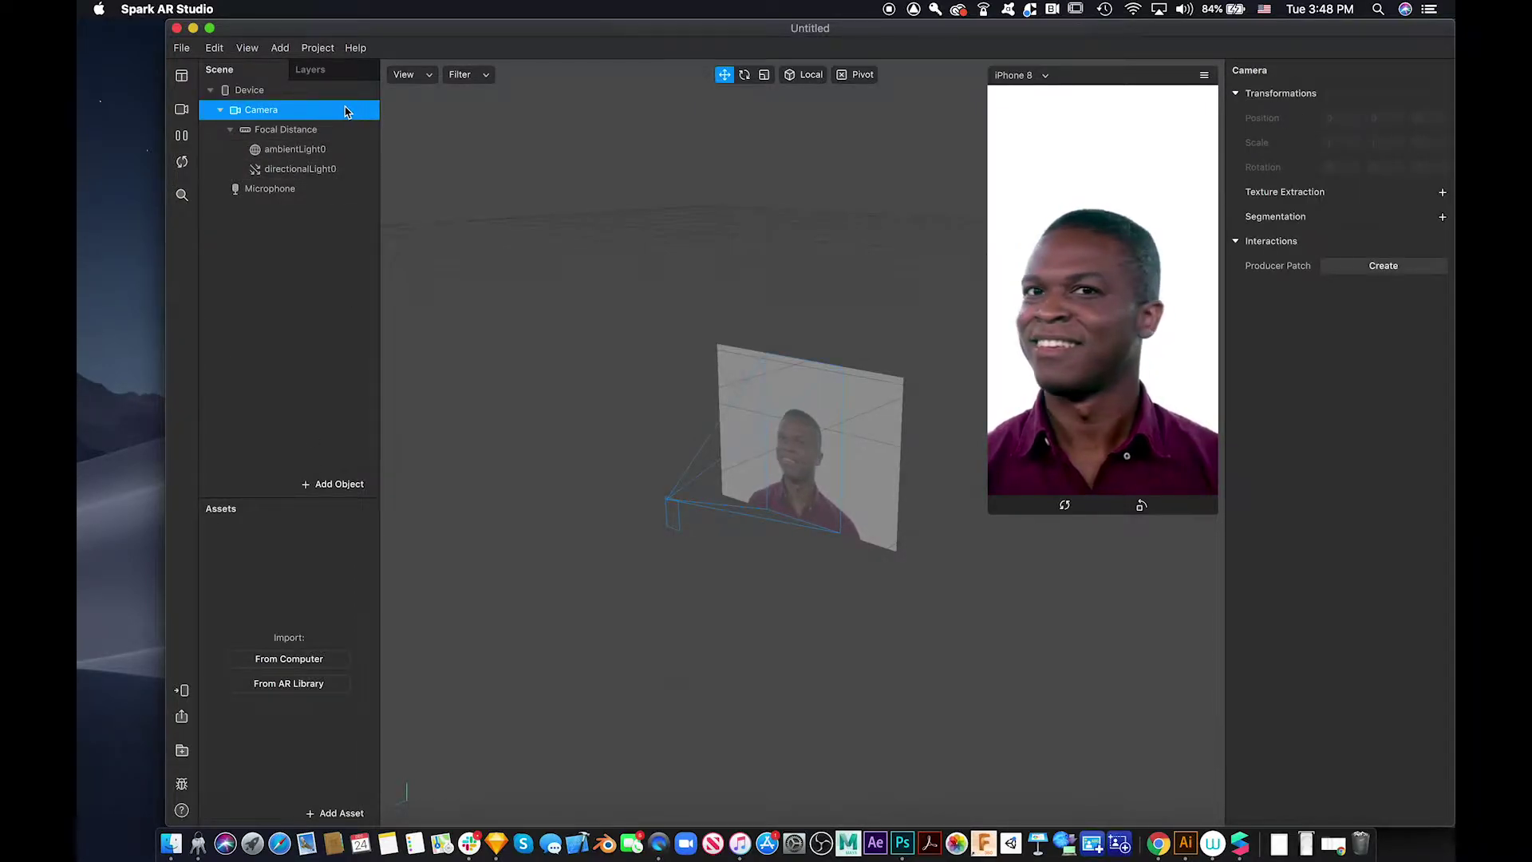
{"action": "right_click", "coordinate": [347, 112]}
{"action": "mouse_move", "coordinate": [387, 121]}
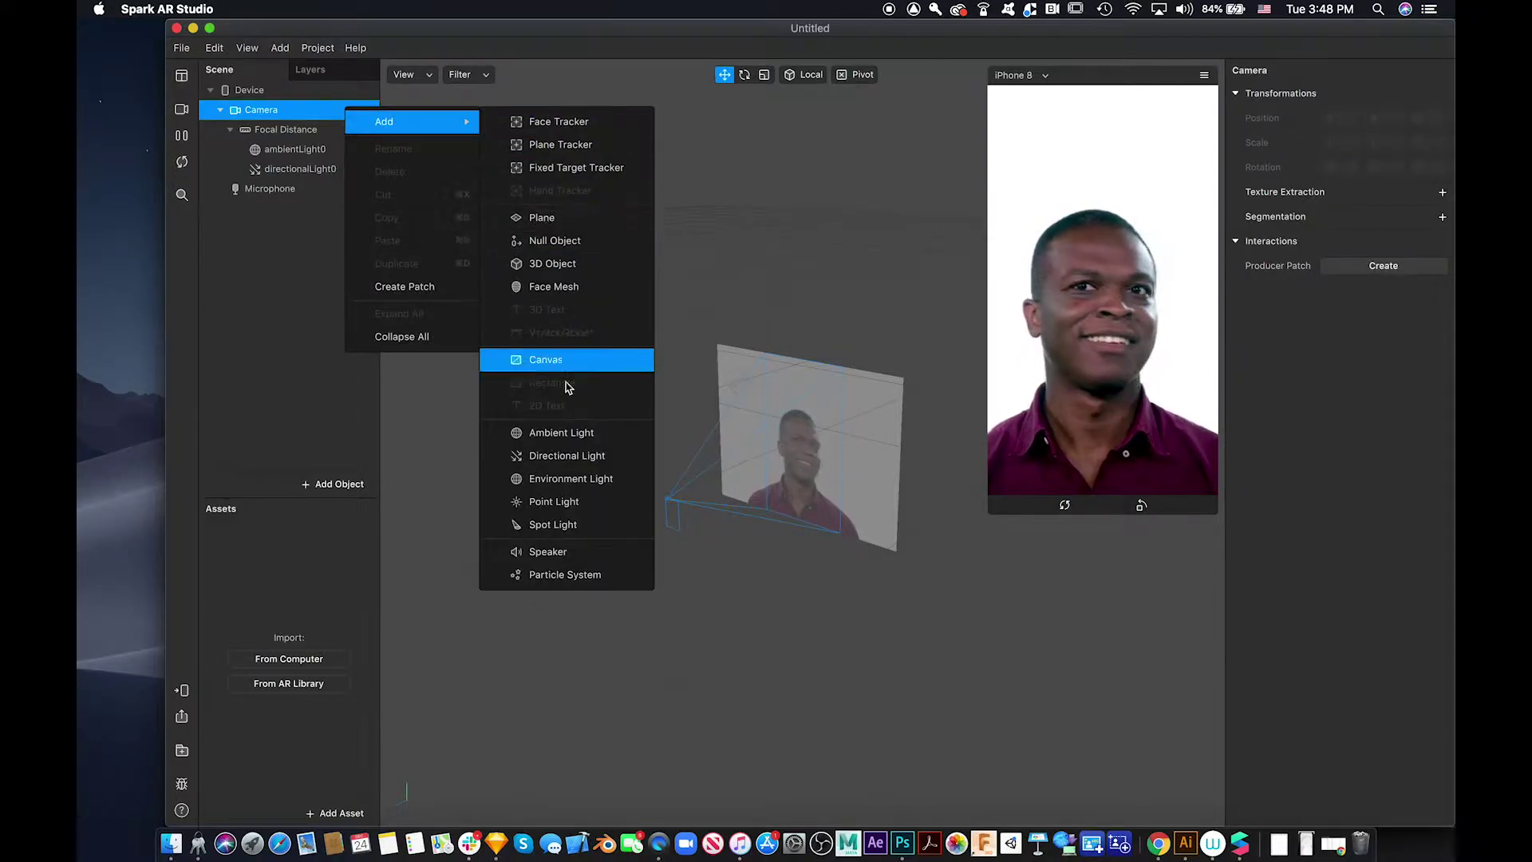
{"action": "left_click", "coordinate": [568, 363]}
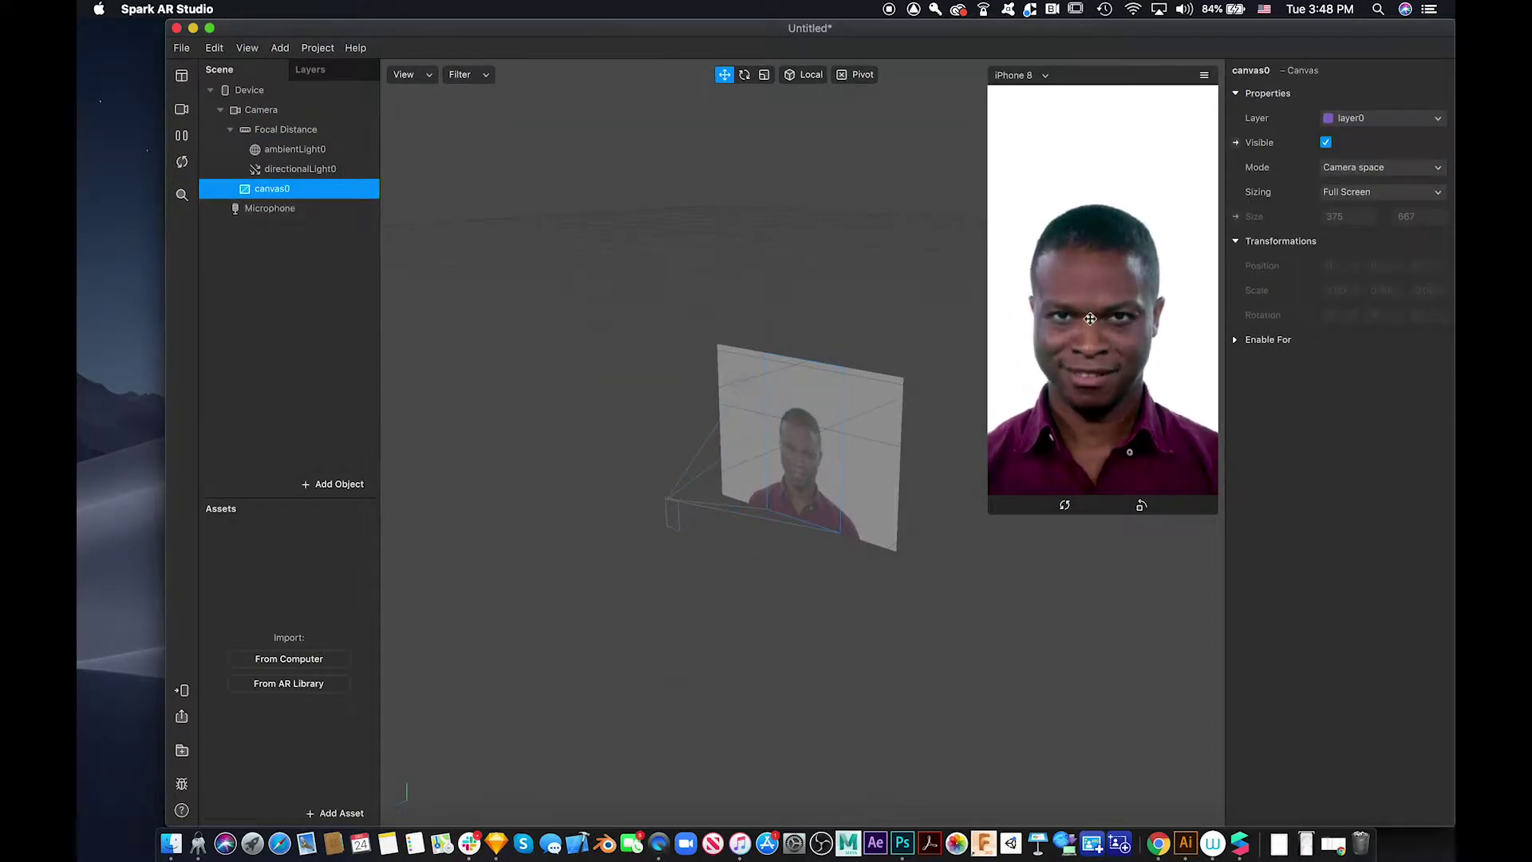
{"action": "right_click", "coordinate": [288, 198]}
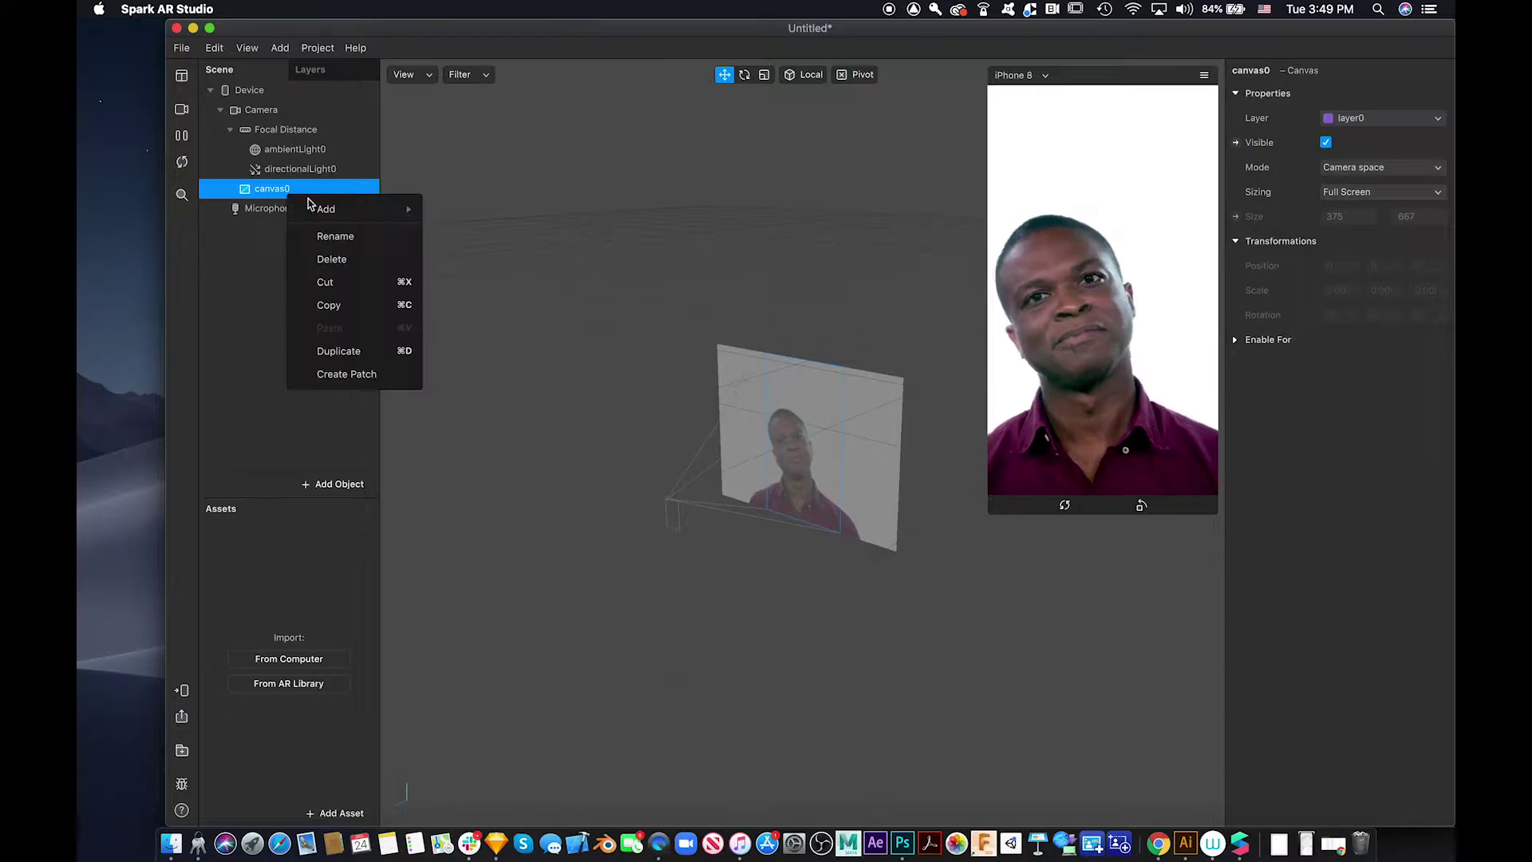
{"action": "mouse_move", "coordinate": [335, 209]}
{"action": "left_click", "coordinate": [548, 476]}
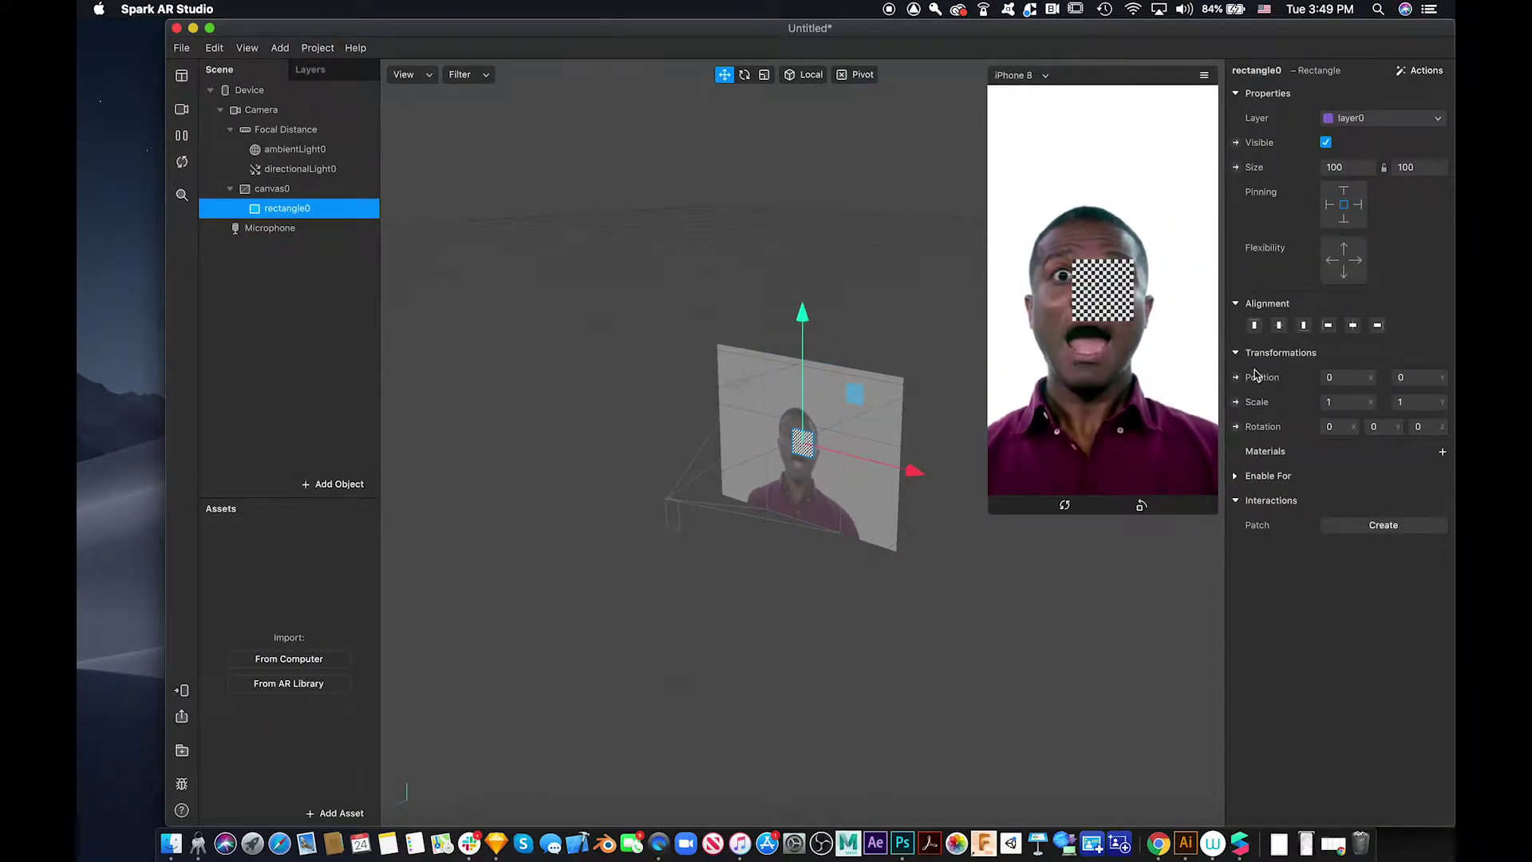
Make the rectangle fill the canvas width and height and assign it a new material
{"action": "left_click", "coordinate": [1347, 191]}
{"action": "left_click", "coordinate": [1420, 191]}
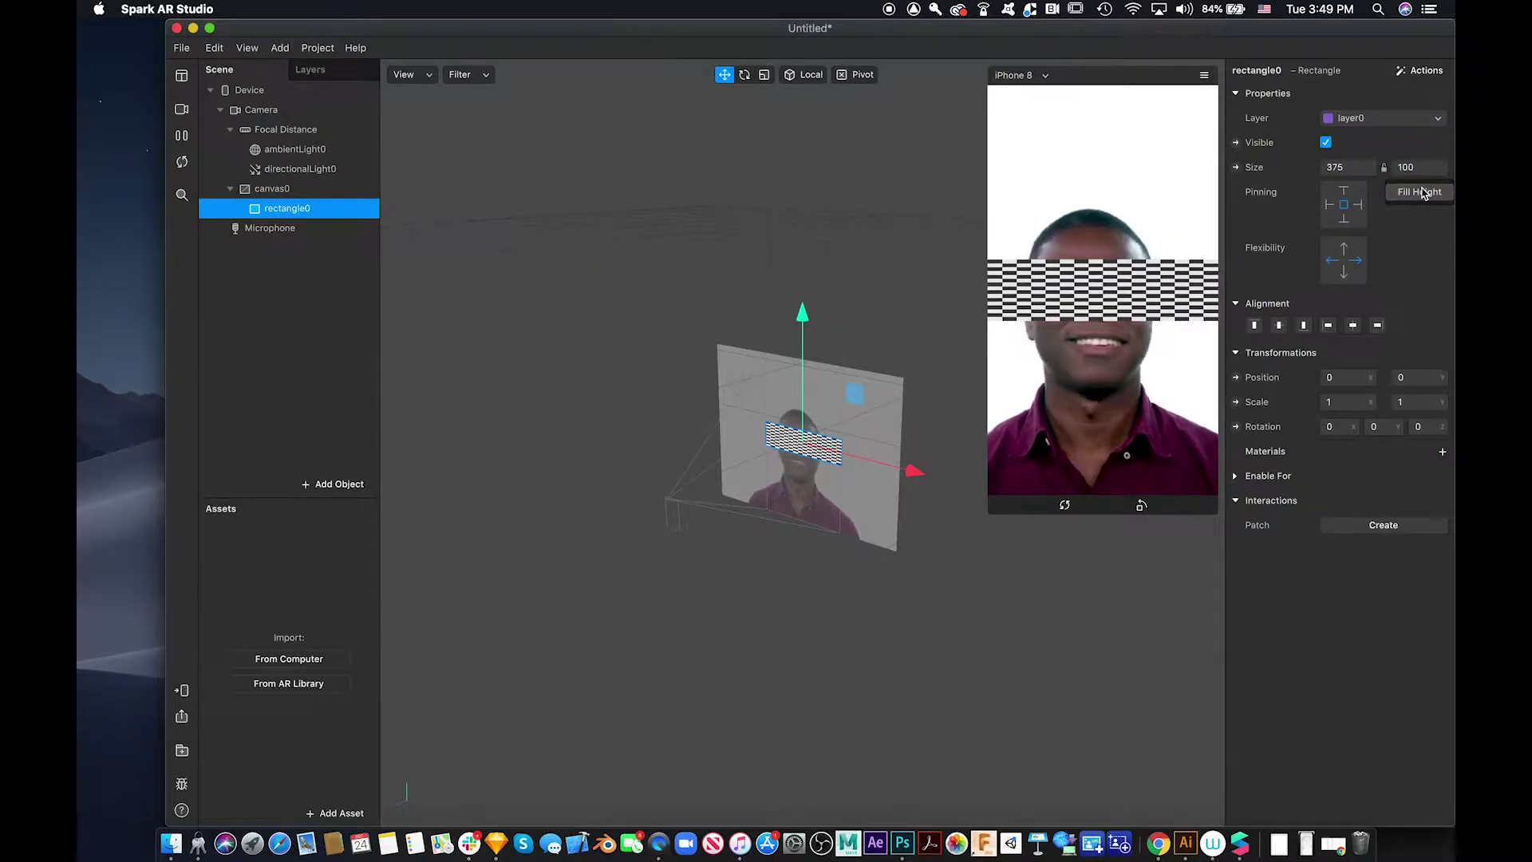
{"action": "left_click", "coordinate": [1443, 456]}
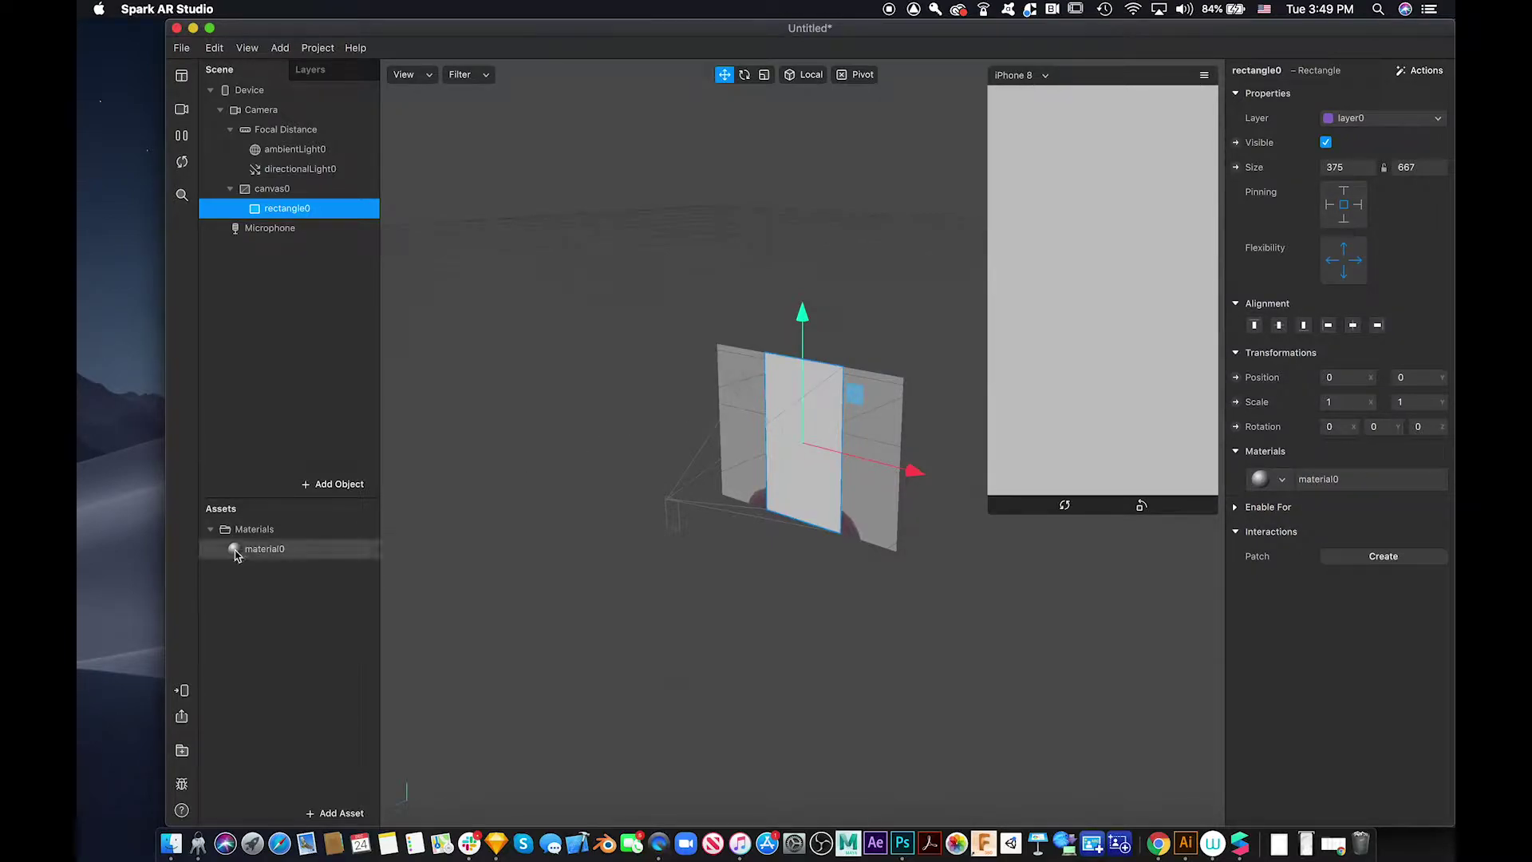
{"action": "left_click", "coordinate": [261, 549]}
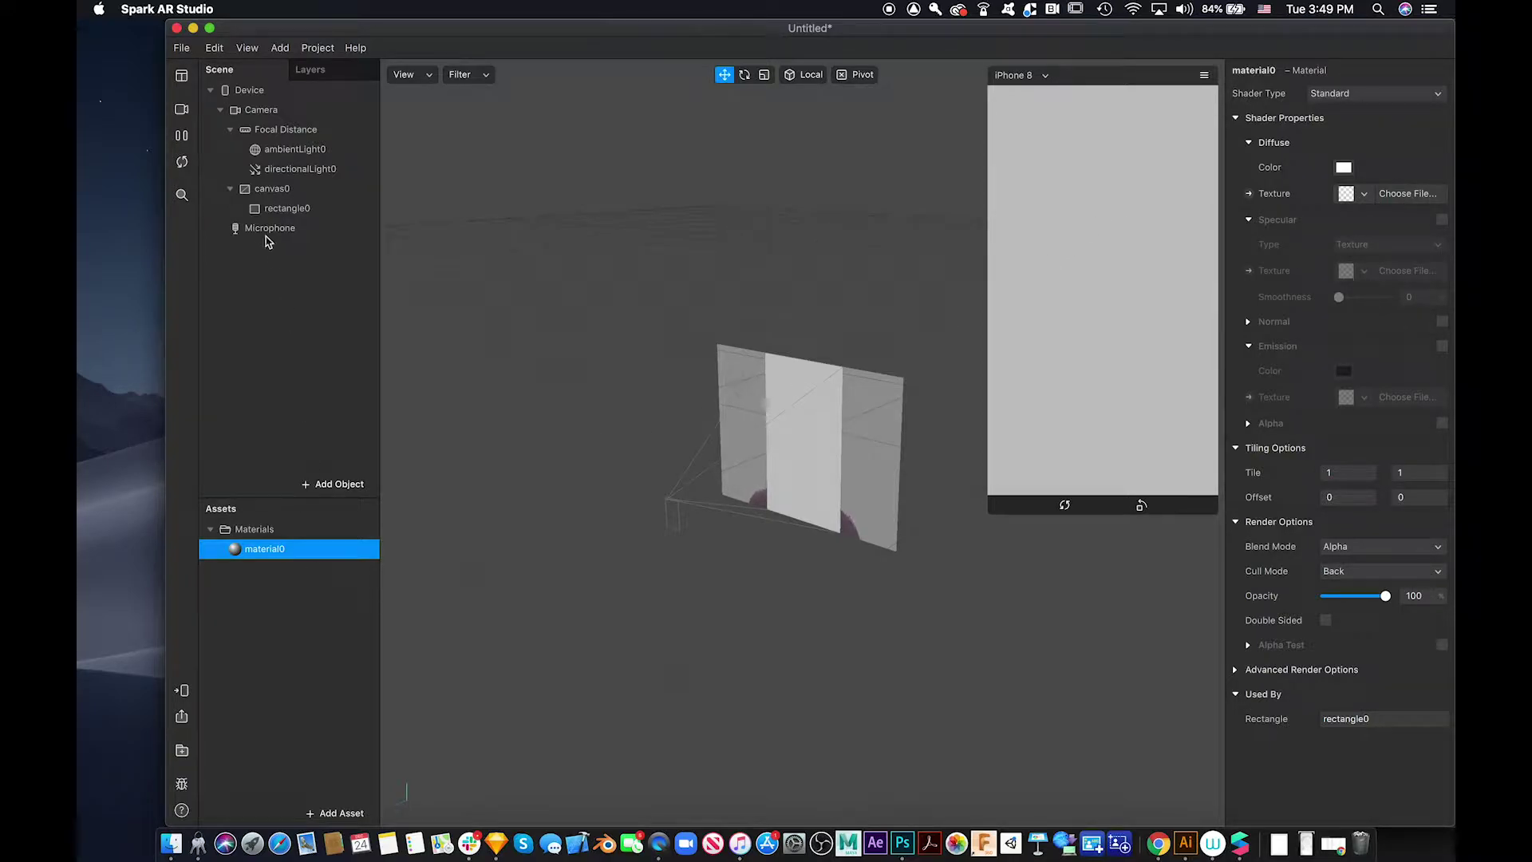
Add a texture extraction to the Camera and place the resulting cameraTexture0 as a patch in the Patch Editor
{"action": "left_click", "coordinate": [291, 113]}
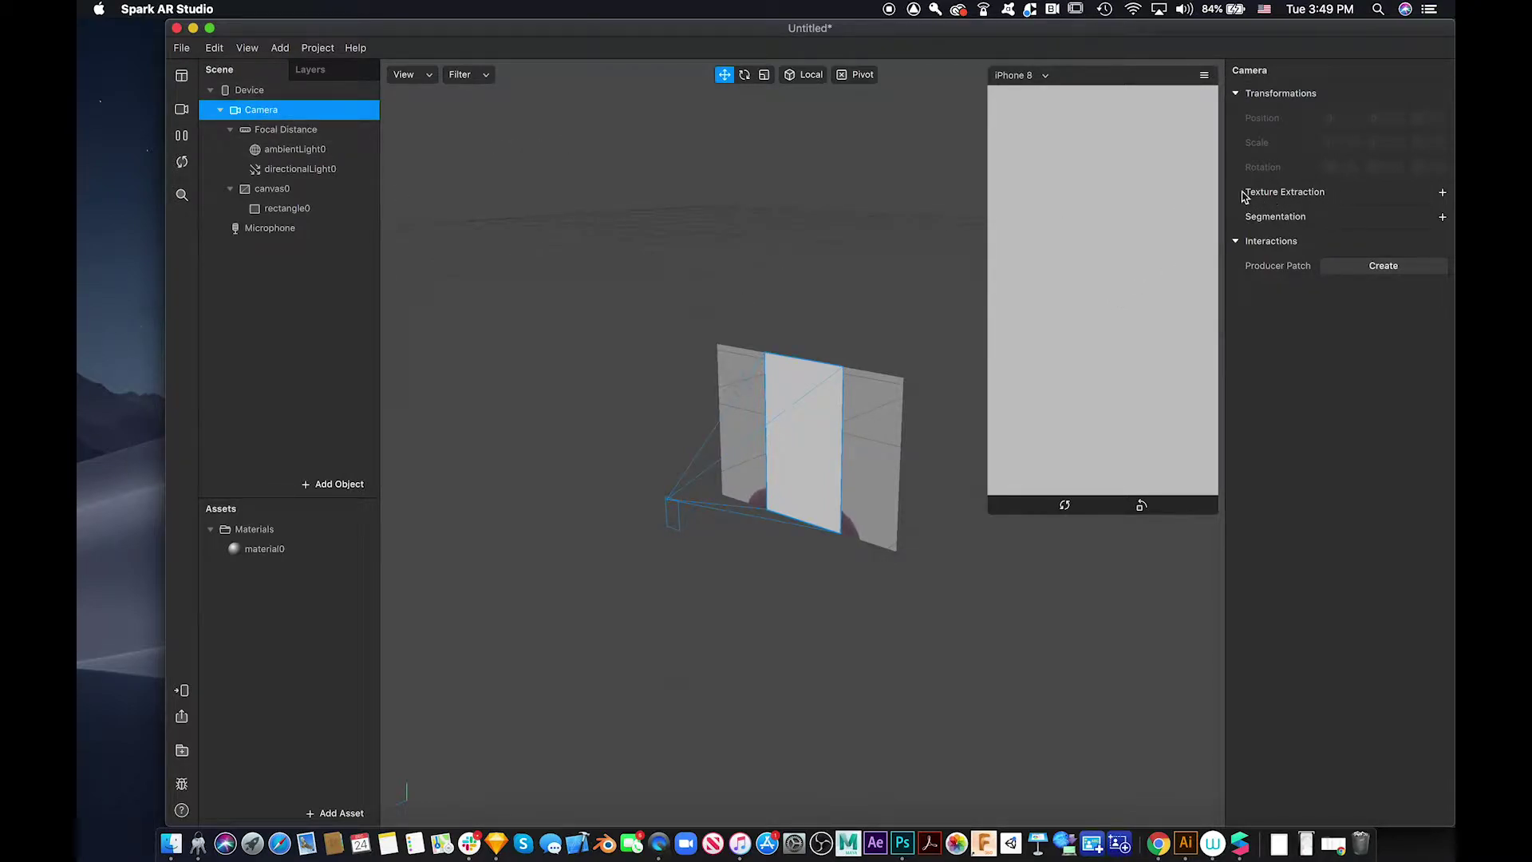
{"action": "left_click", "coordinate": [1443, 192]}
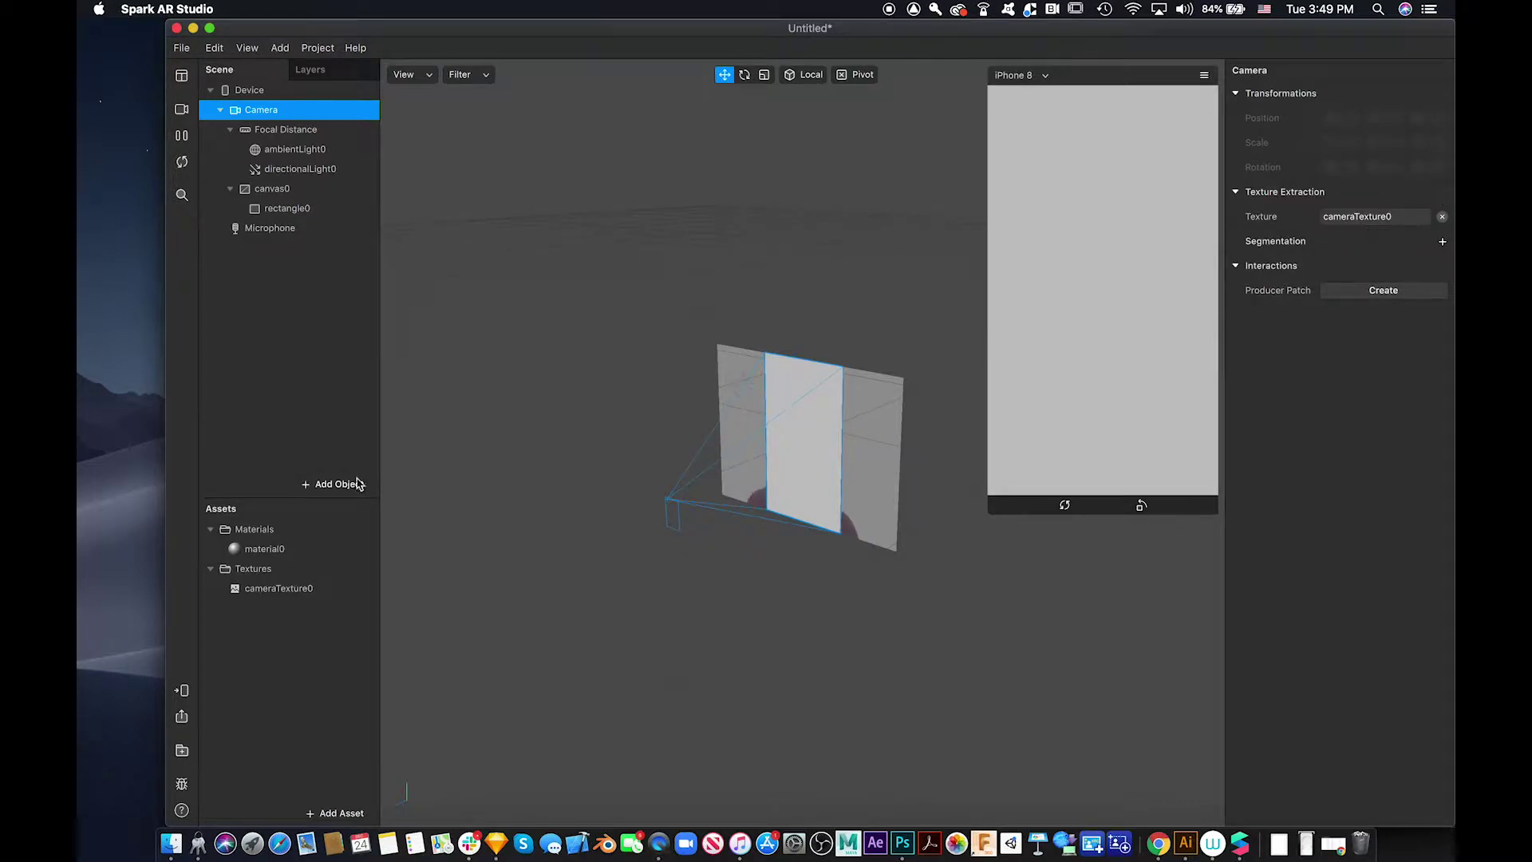
{"action": "left_click", "coordinate": [308, 590]}
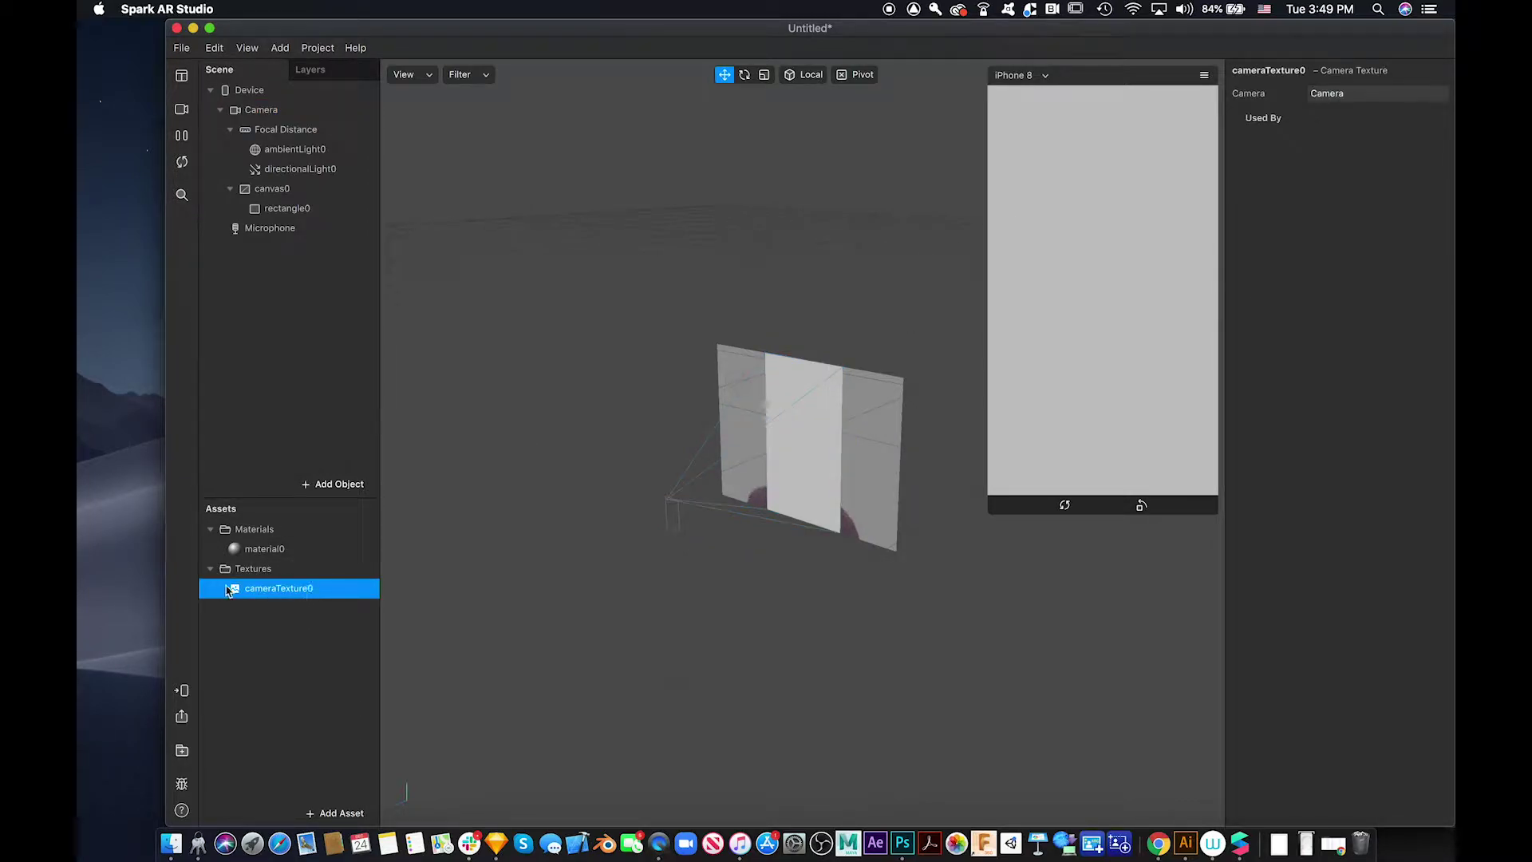
{"action": "right_click", "coordinate": [320, 598]}
{"action": "left_click", "coordinate": [404, 750]}
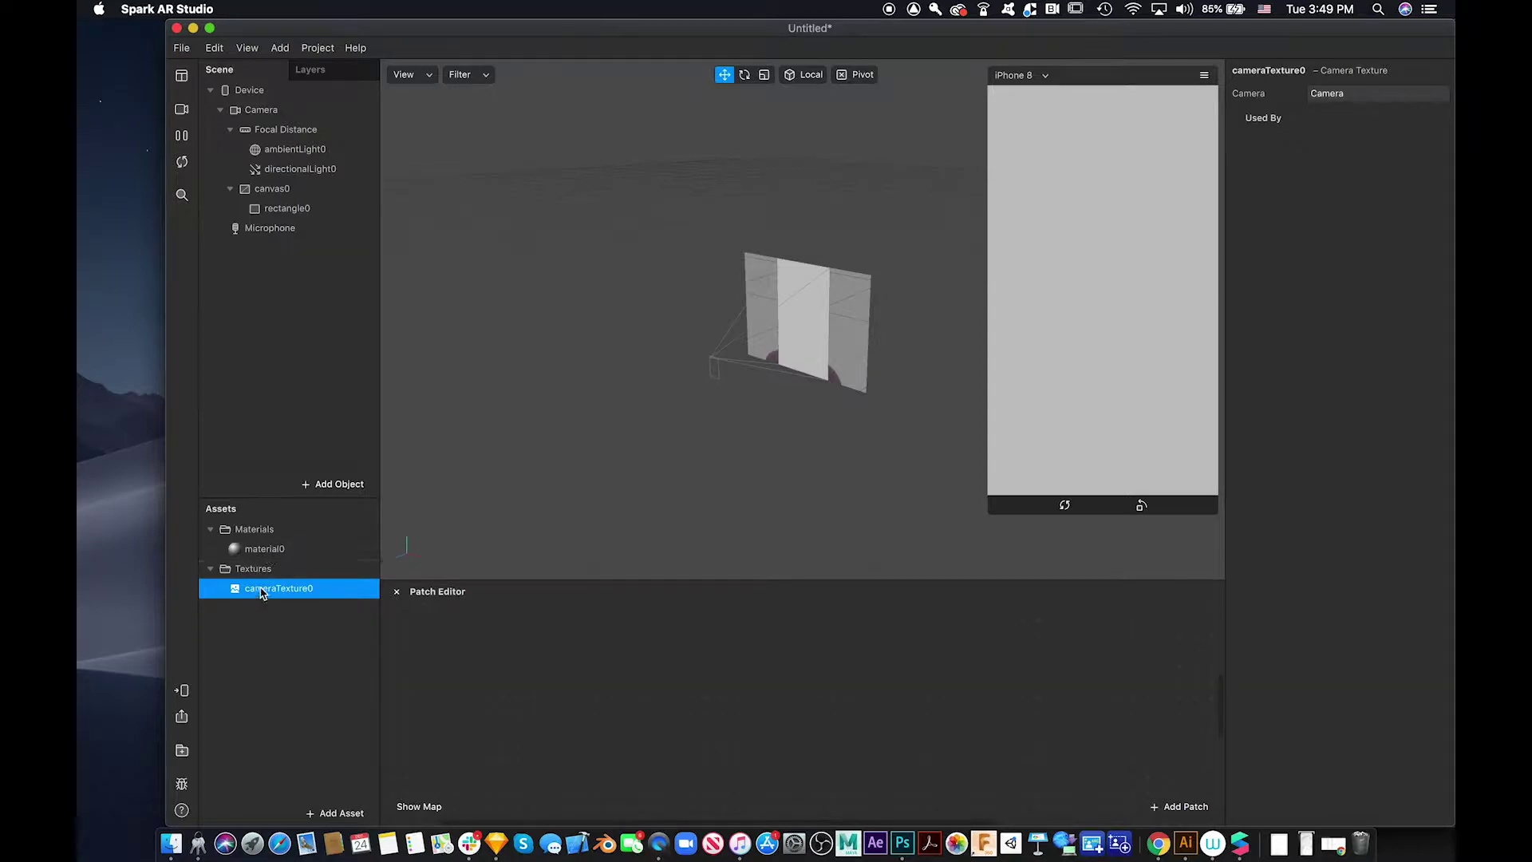
{"action": "left_click_drag", "start_coordinate": [260, 591], "coordinate": [435, 724]}
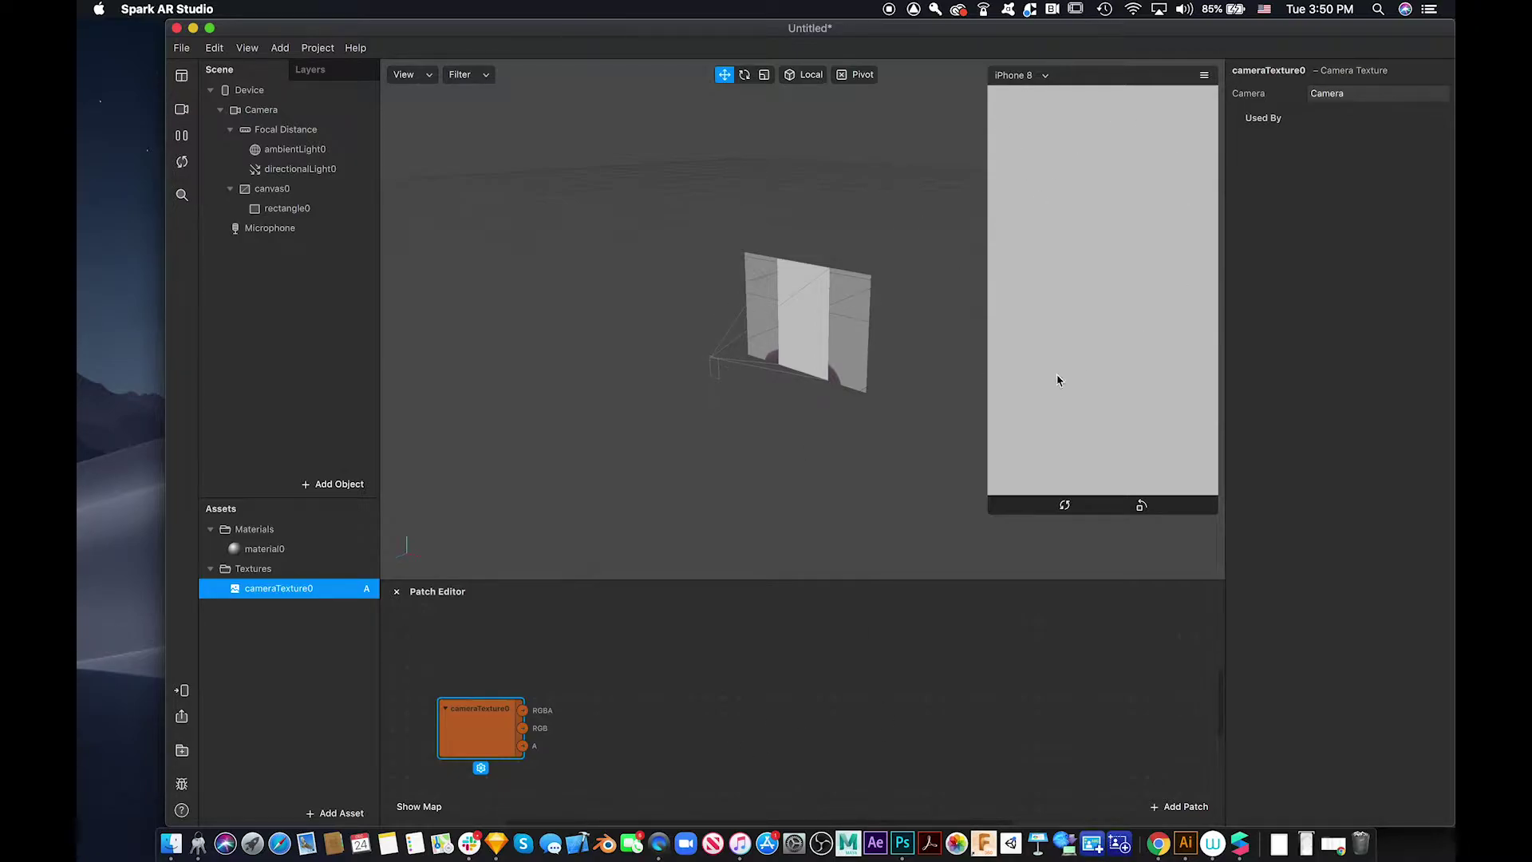
Assign cameraTexture0 as material0's diffuse texture and create a patch for that property, placed well apart from the camera texture patch
{"action": "left_click", "coordinate": [306, 549]}
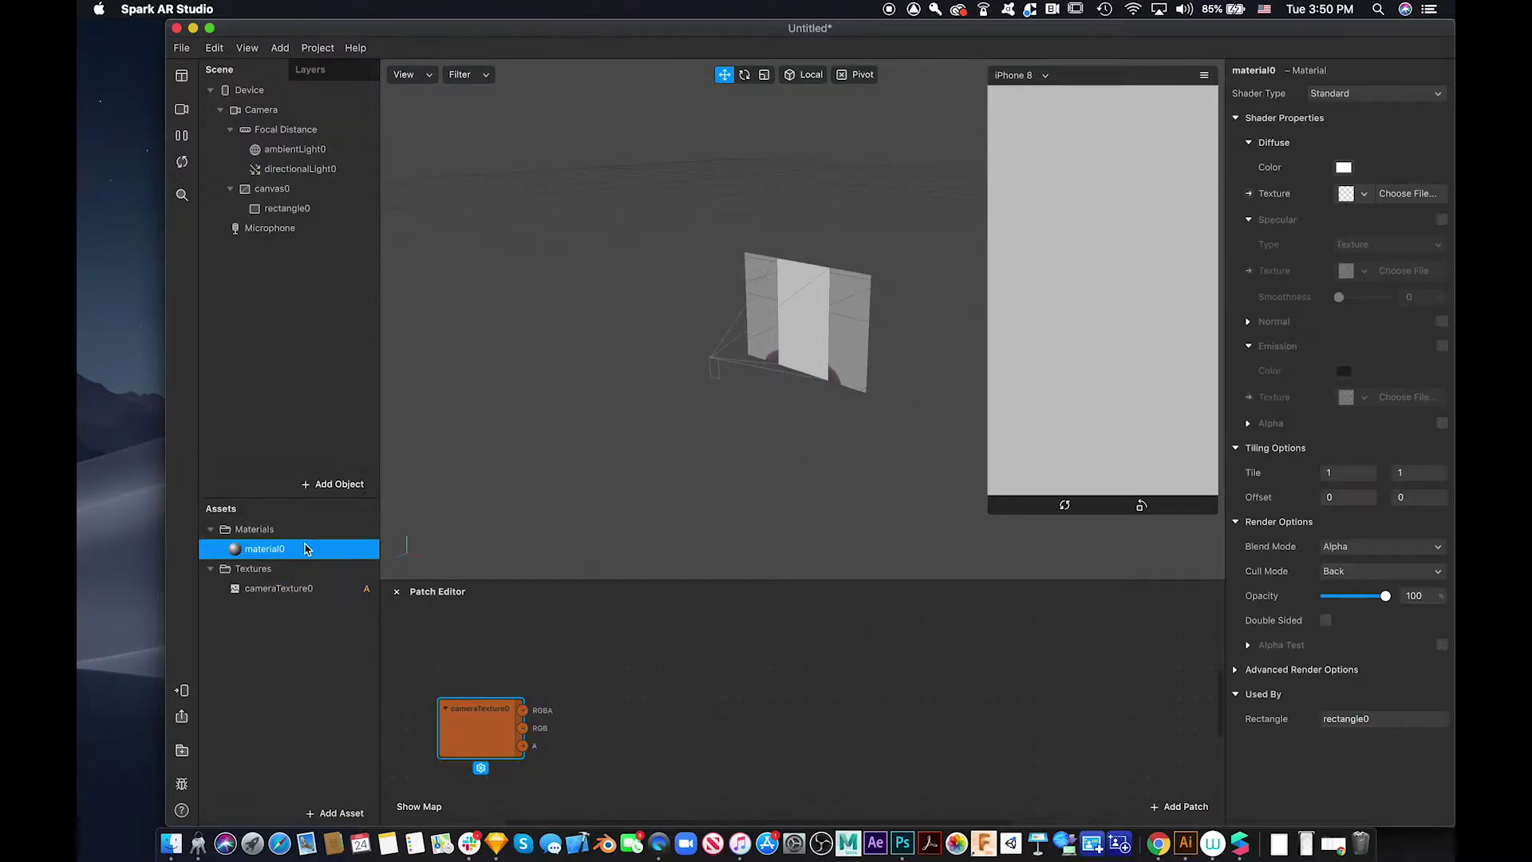
{"action": "left_click", "coordinate": [1367, 194]}
{"action": "left_click", "coordinate": [1378, 220]}
{"action": "left_click", "coordinate": [1249, 193]}
{"action": "left_click_drag", "start_coordinate": [859, 709], "coordinate": [1171, 707]}
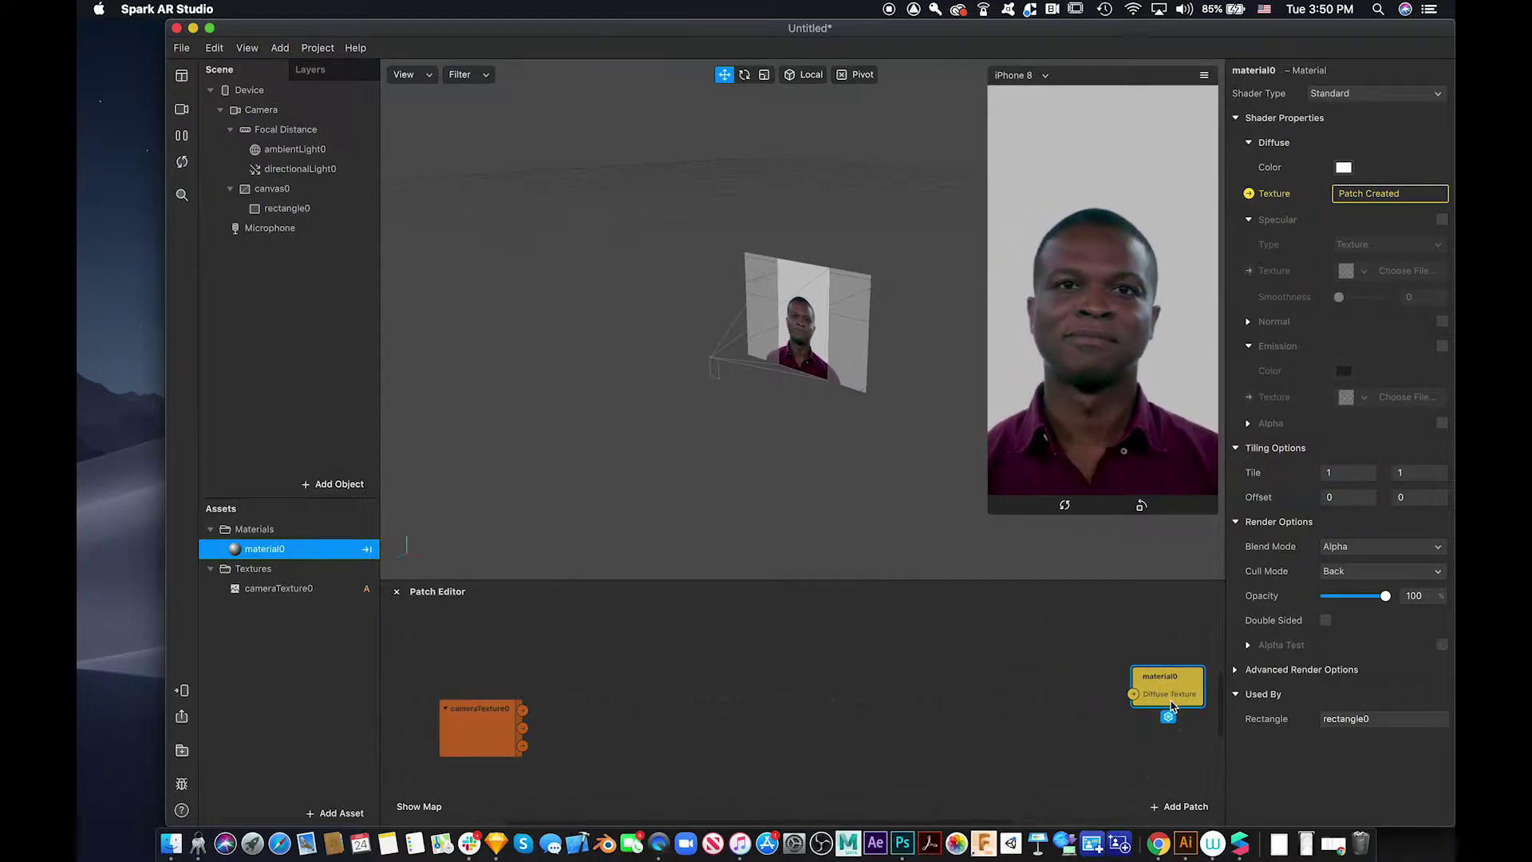
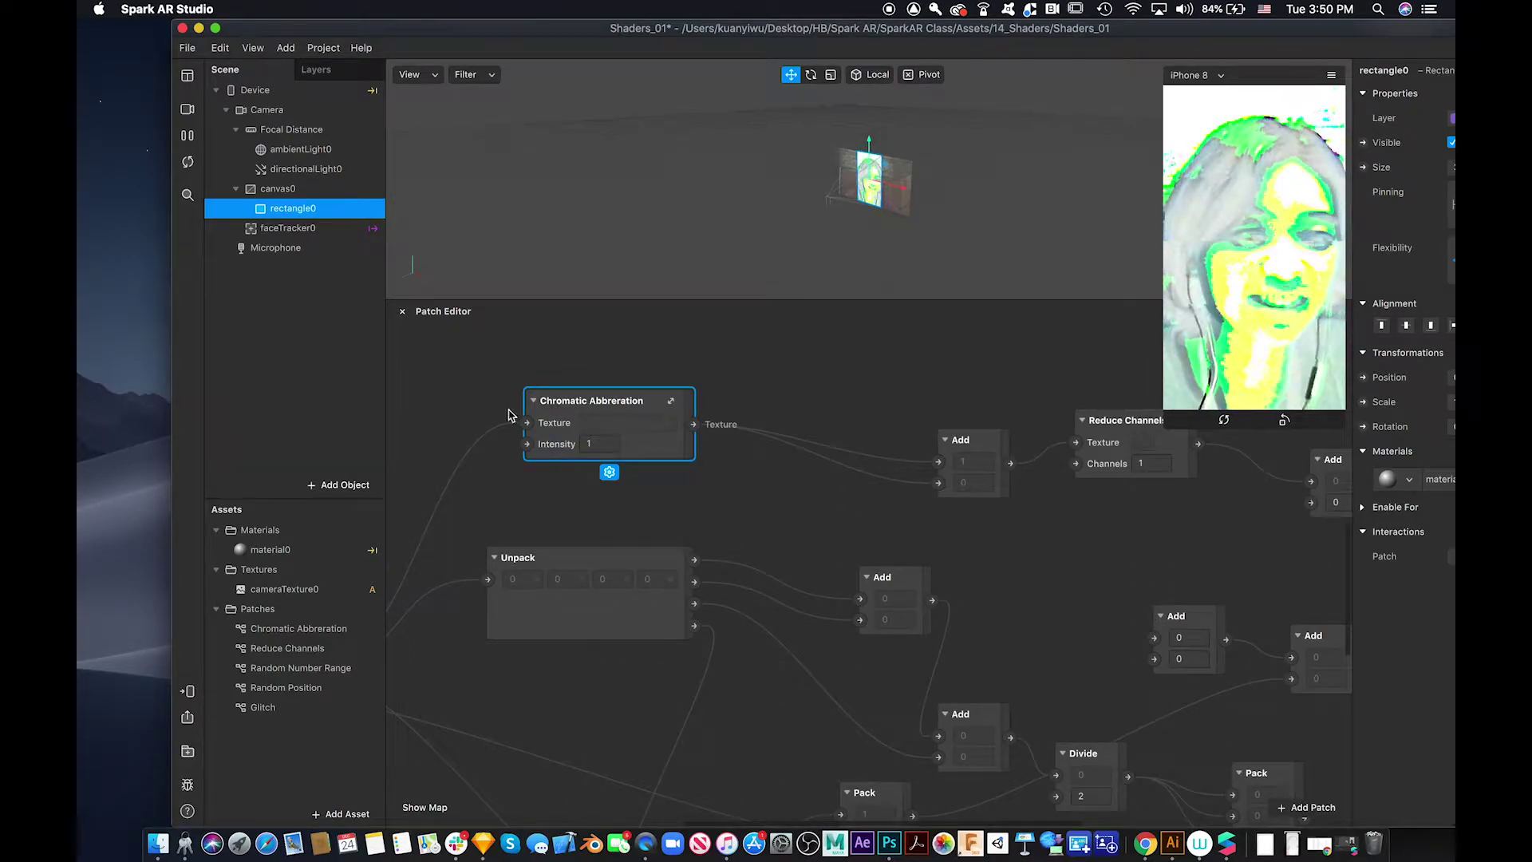
Switch to Chrome and go from the GitHub spark-ar-patches page to the Complete Spark AR Course page
{"action": "left_click", "coordinate": [1145, 844]}
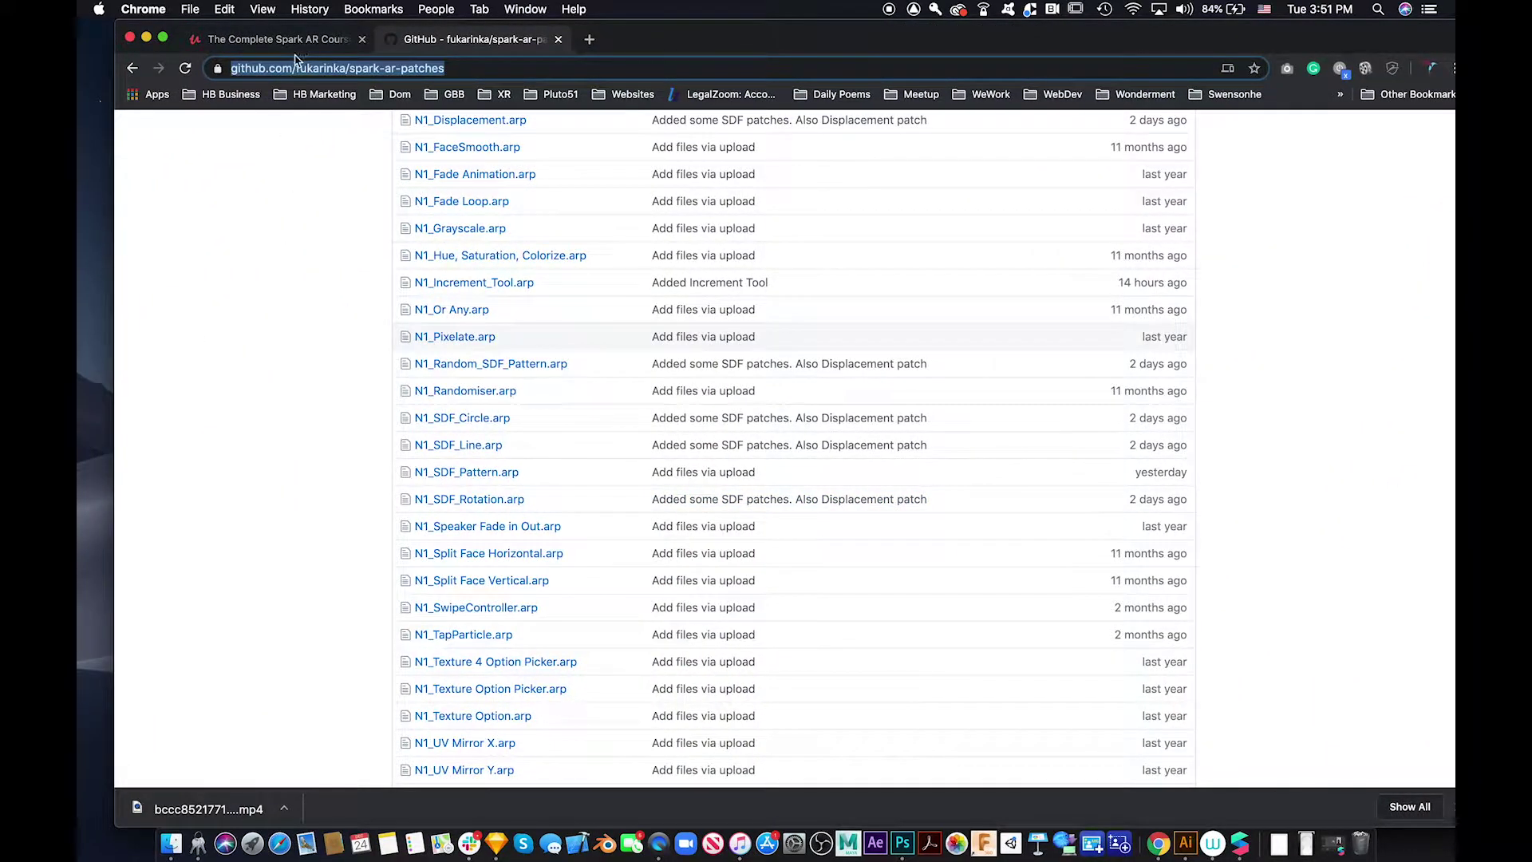
{"action": "left_click", "coordinate": [272, 40]}
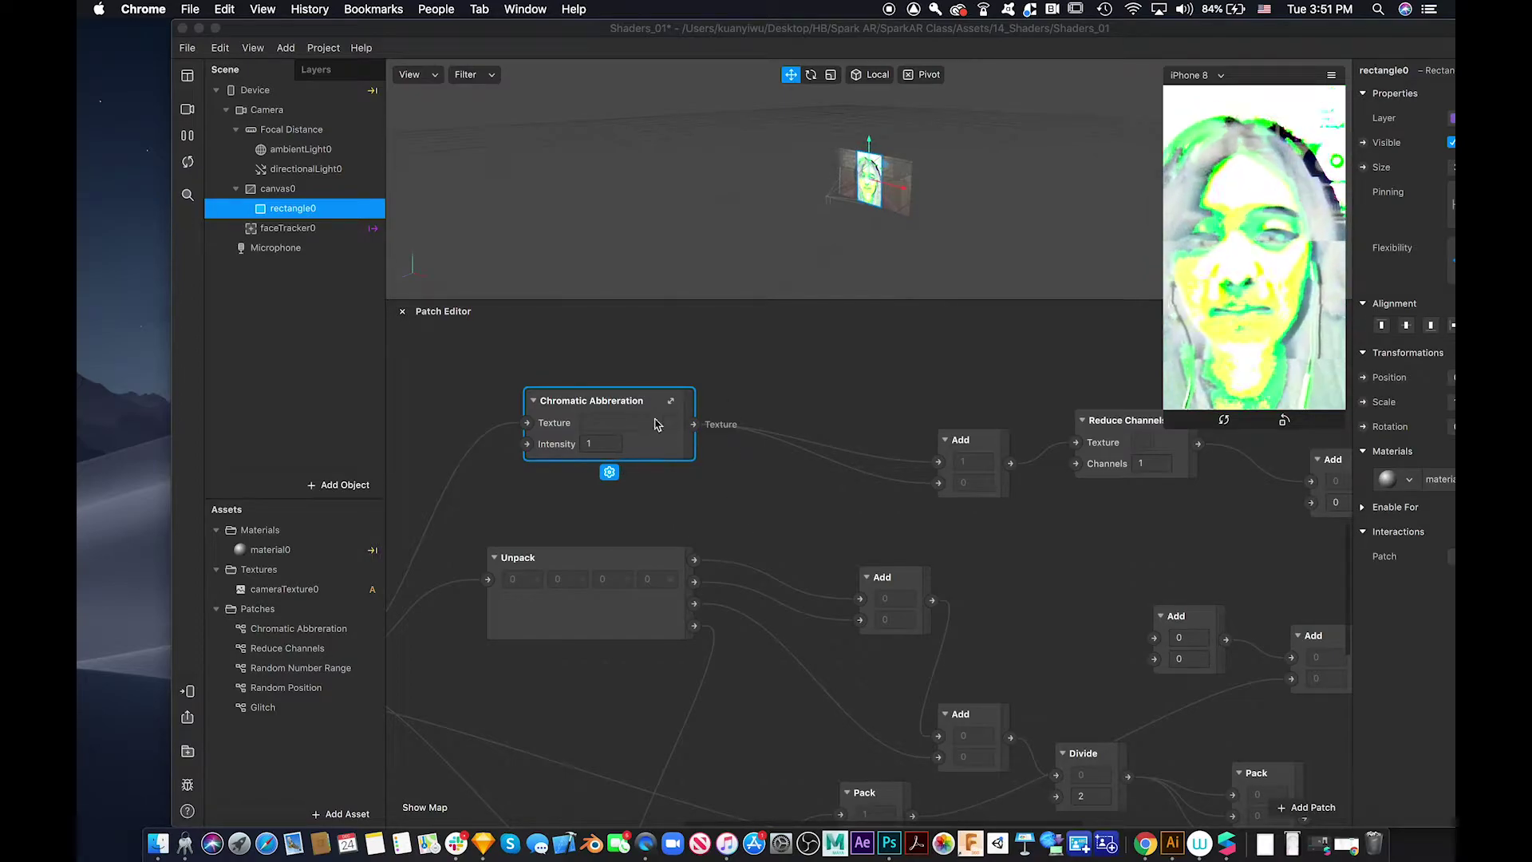
In the Shaders_01 project, inspect the Texture input and Swizzle patches inside the Chromatic Abbreration group, then return to the main graph
{"action": "left_click", "coordinate": [674, 401]}
{"action": "left_click", "coordinate": [674, 402]}
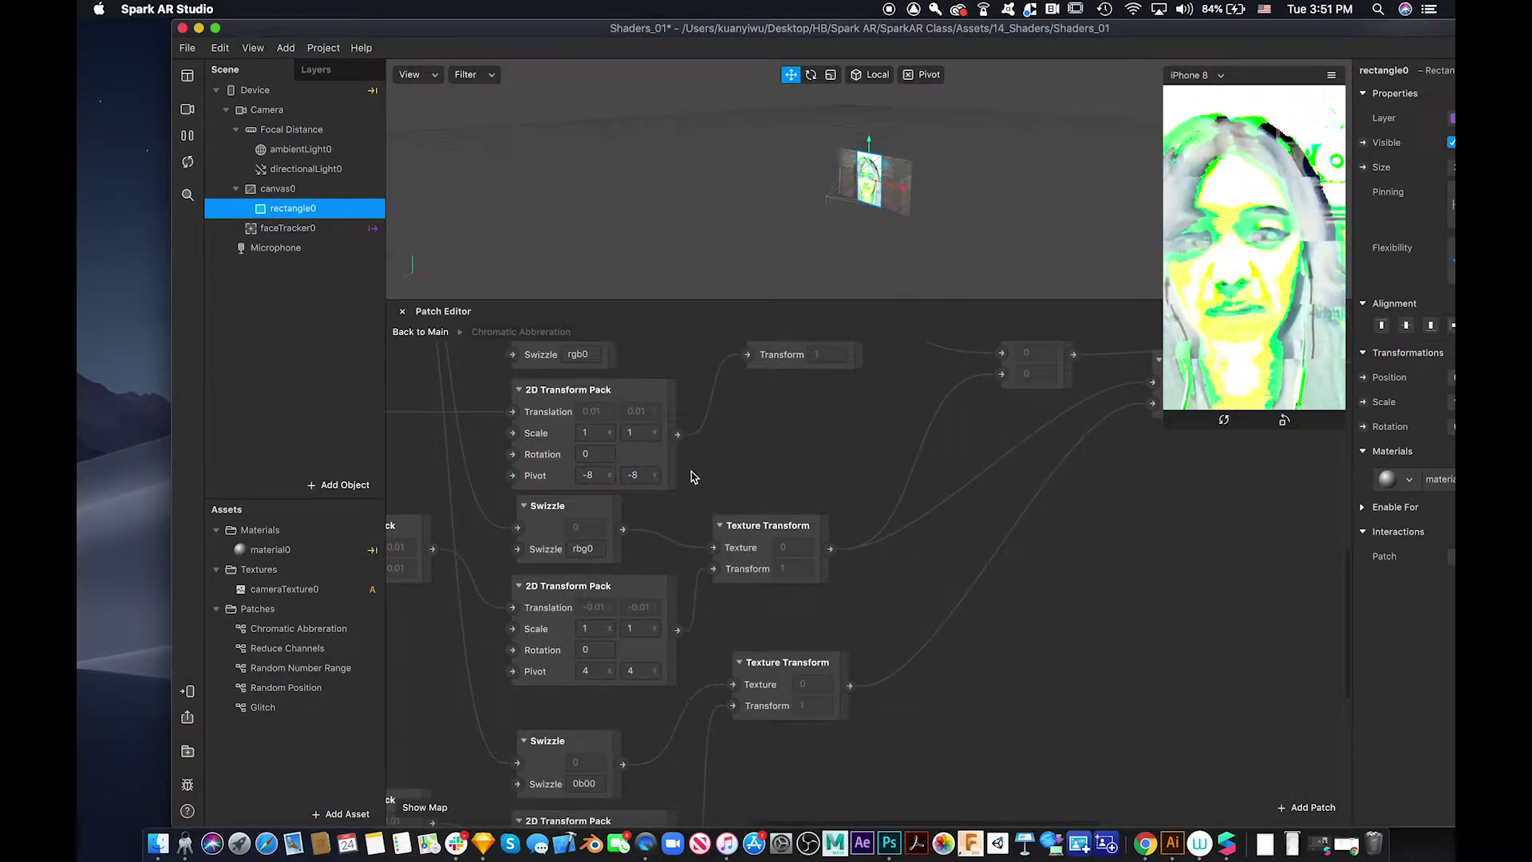
{"action": "scroll", "coordinate": [693, 477], "scroll_direction": "left", "scroll_amount": 8}
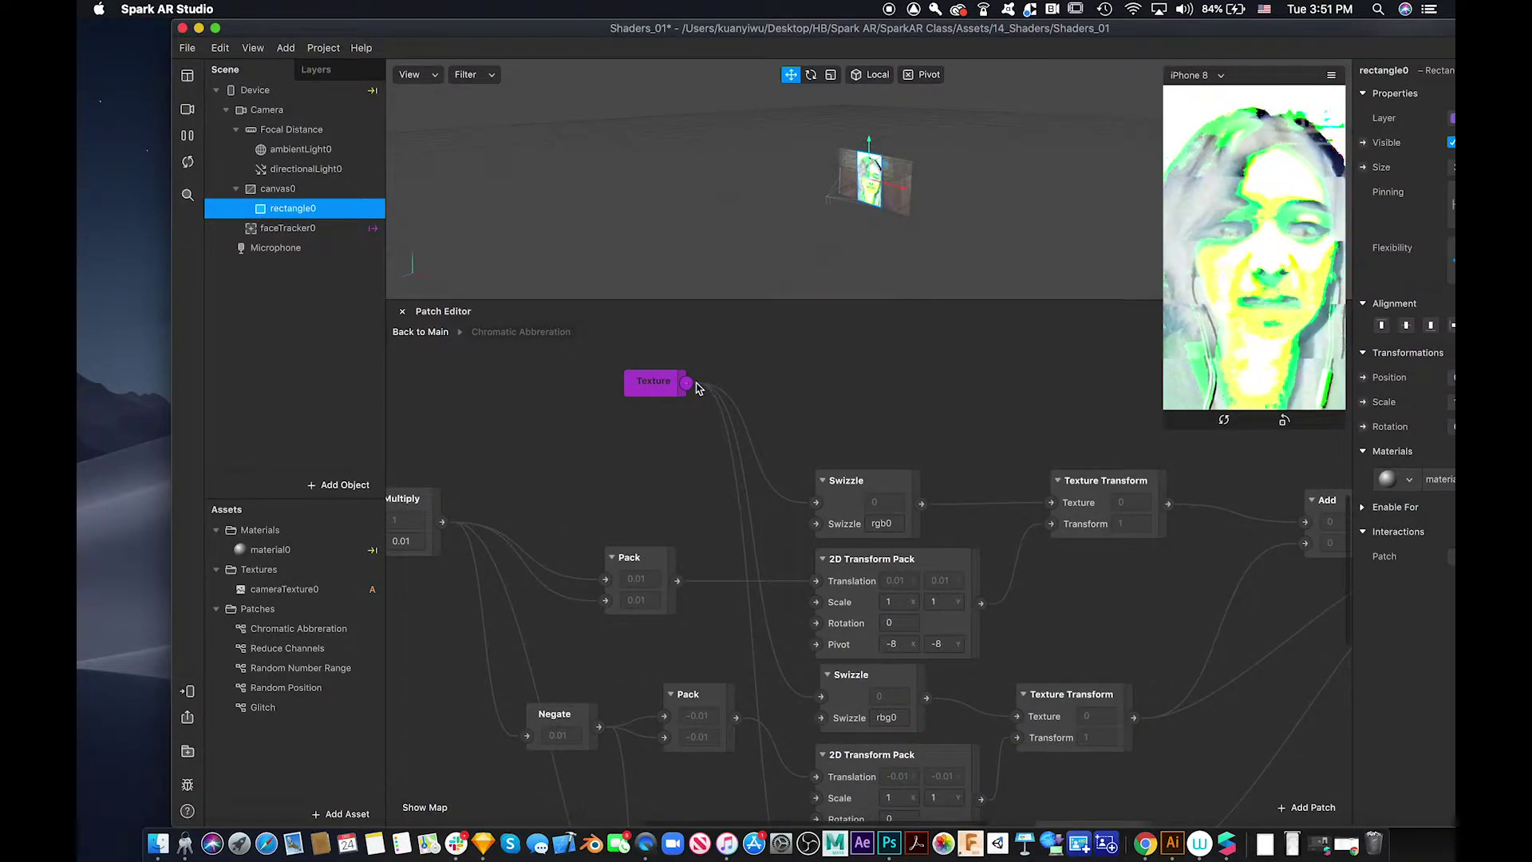
{"action": "scroll", "coordinate": [815, 517], "scroll_direction": "down", "scroll_amount": 3}
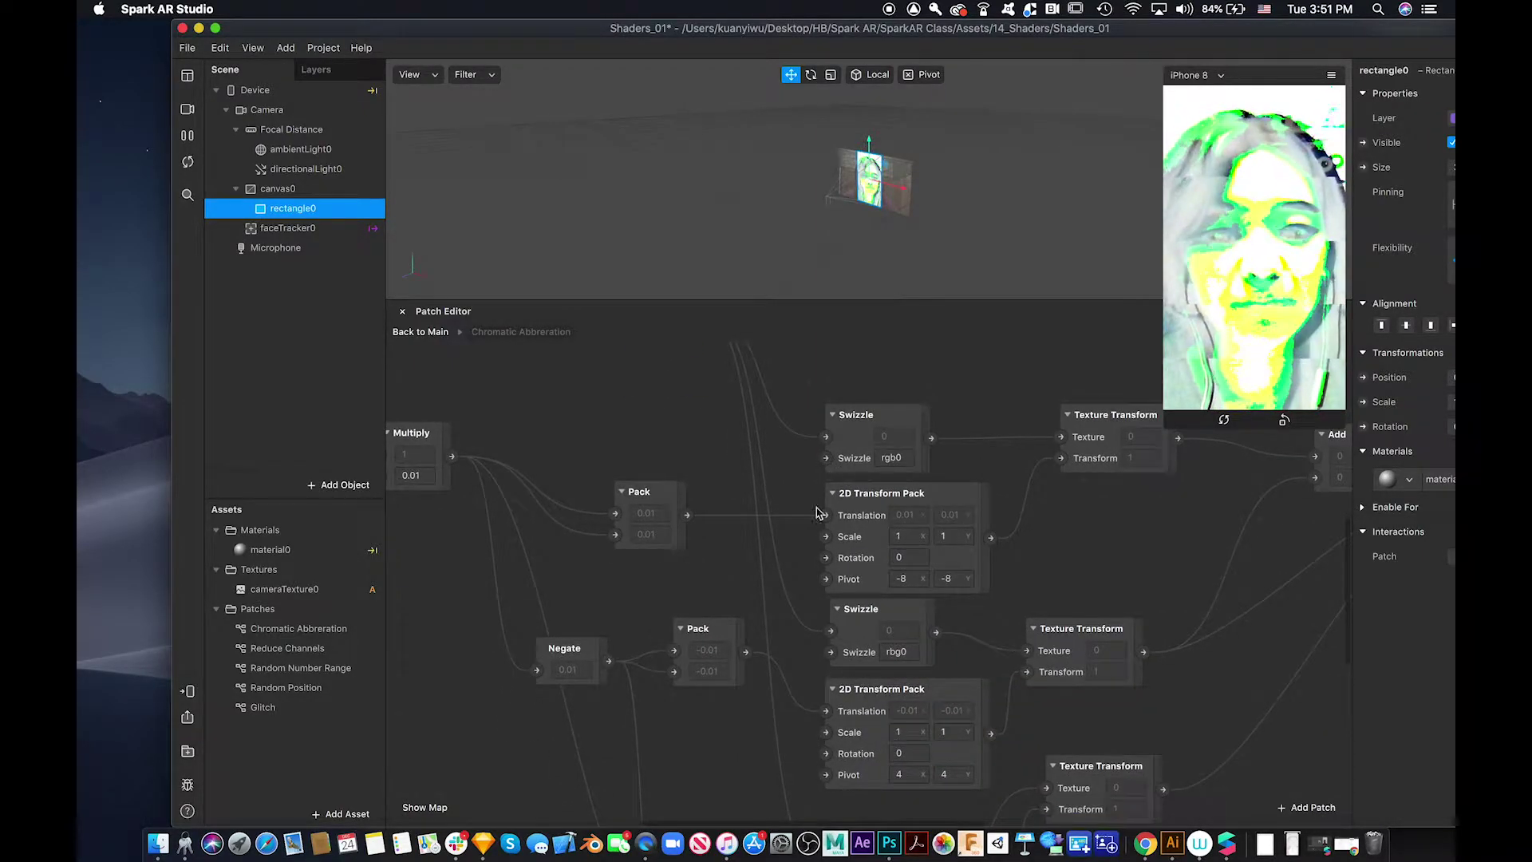
{"action": "left_click", "coordinate": [892, 458]}
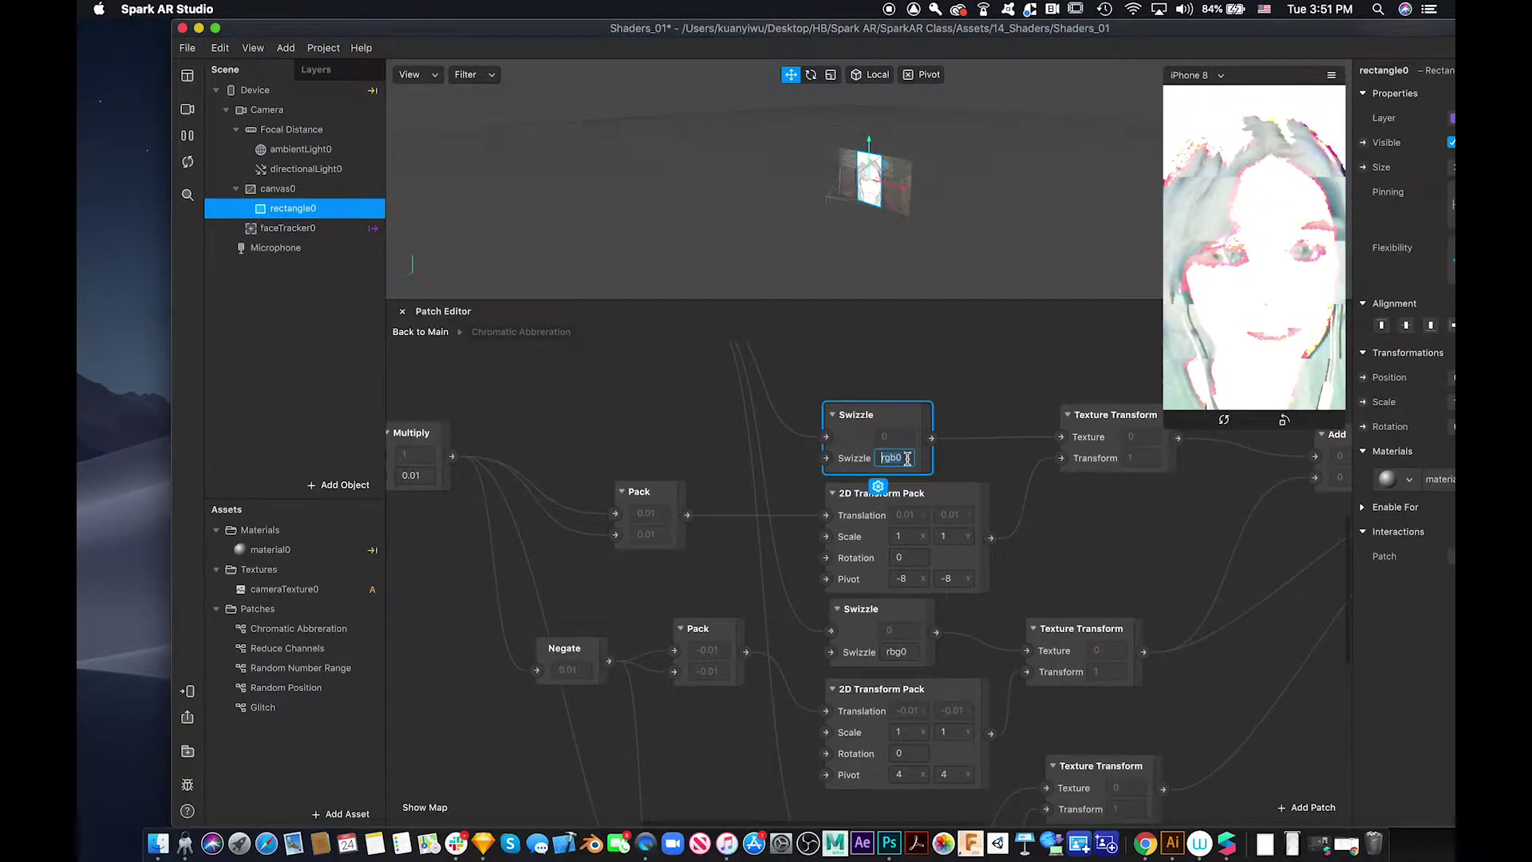
{"action": "scroll", "coordinate": [615, 435], "scroll_direction": "up", "scroll_amount": 10}
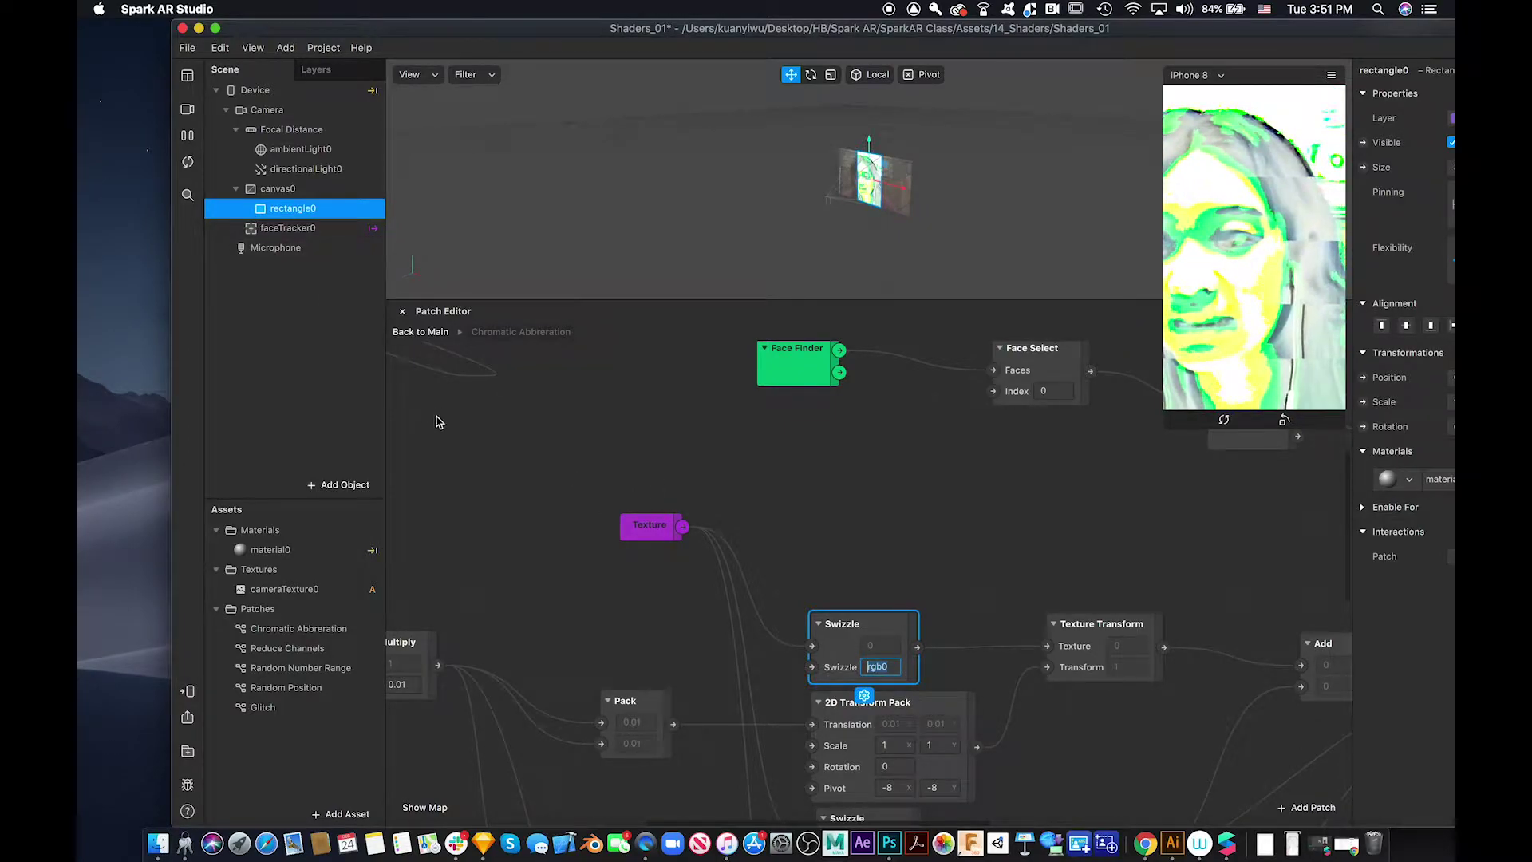
{"action": "left_click", "coordinate": [420, 332]}
{"action": "scroll", "coordinate": [629, 594], "scroll_direction": "down", "scroll_amount": 8}
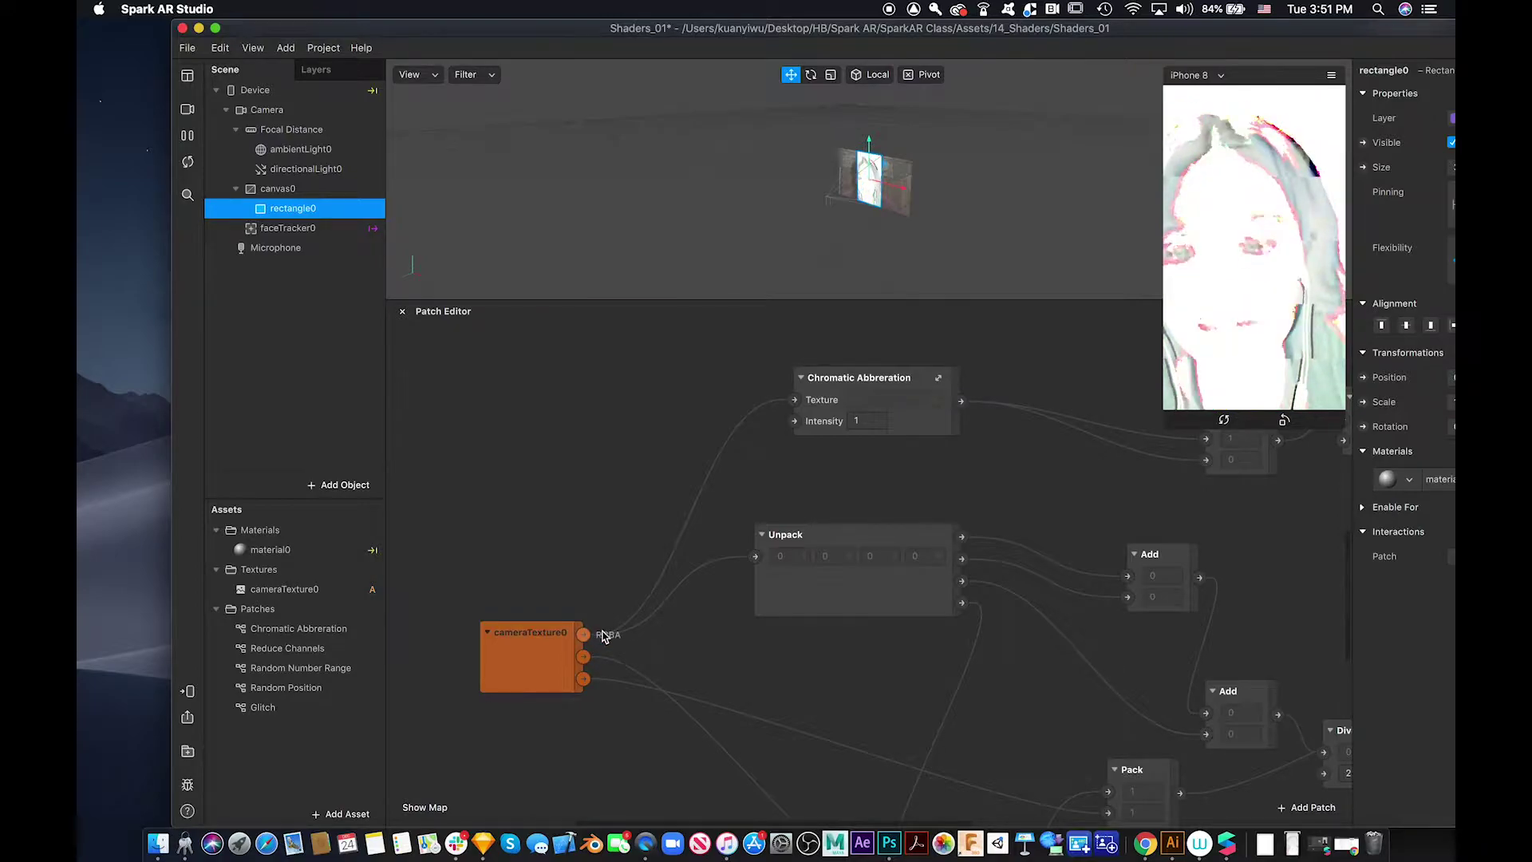
Reopen the Chromatic Abbreration group and examine the three Swizzle patches and the Texture Transform patches they feed
{"action": "left_click", "coordinate": [940, 378]}
{"action": "scroll", "coordinate": [606, 483], "scroll_direction": "up", "scroll_amount": 5}
{"action": "scroll", "coordinate": [606, 483], "scroll_direction": "left", "scroll_amount": 3}
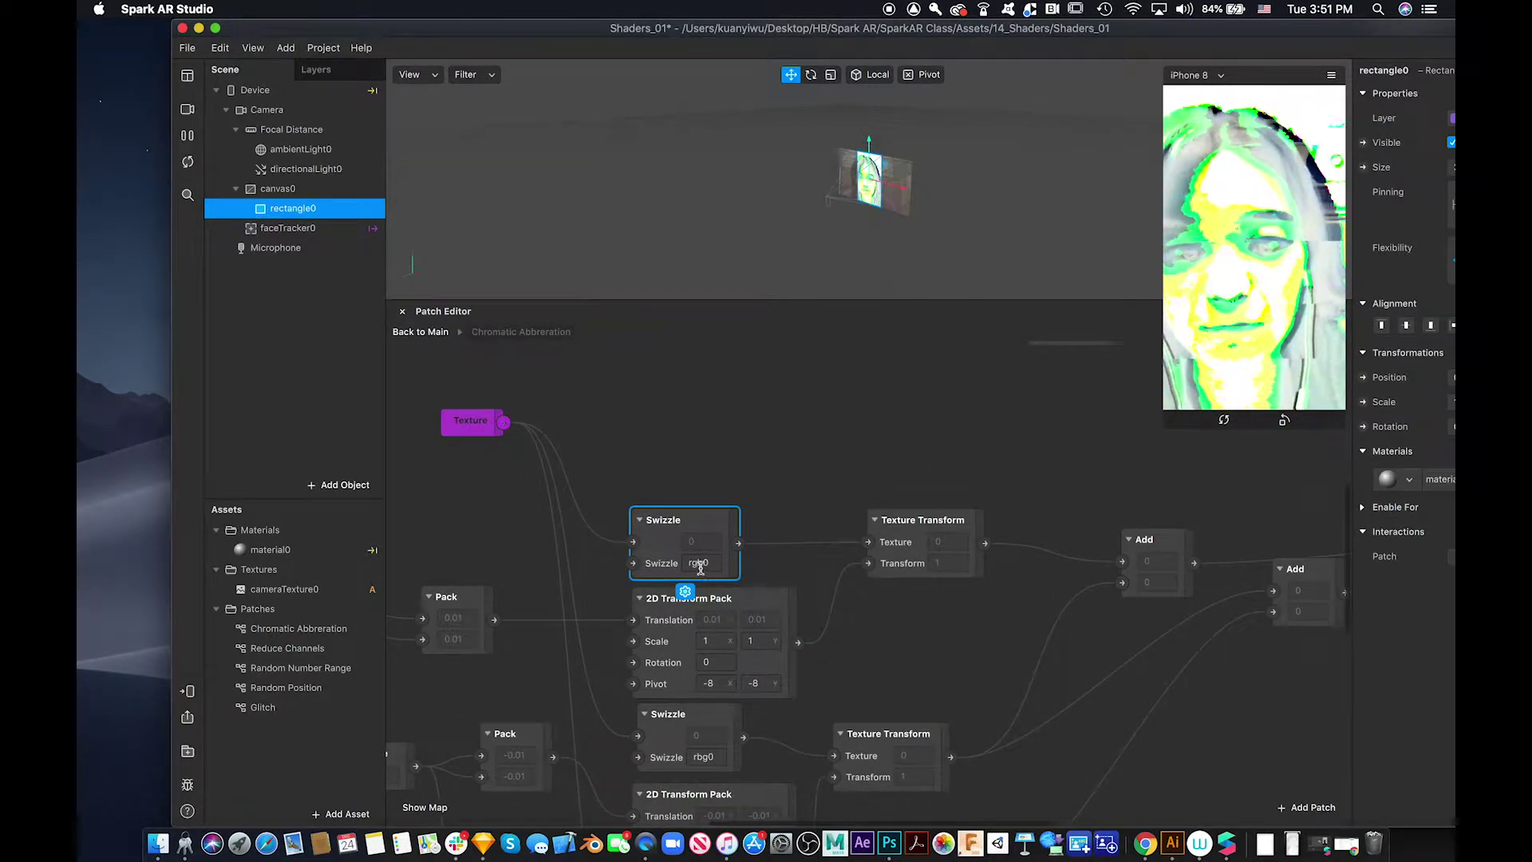
{"action": "scroll", "coordinate": [706, 559], "scroll_direction": "down", "scroll_amount": 1}
{"action": "scroll", "coordinate": [707, 558], "scroll_direction": "left", "scroll_amount": 1}
{"action": "scroll", "coordinate": [715, 547], "scroll_direction": "down", "scroll_amount": 2}
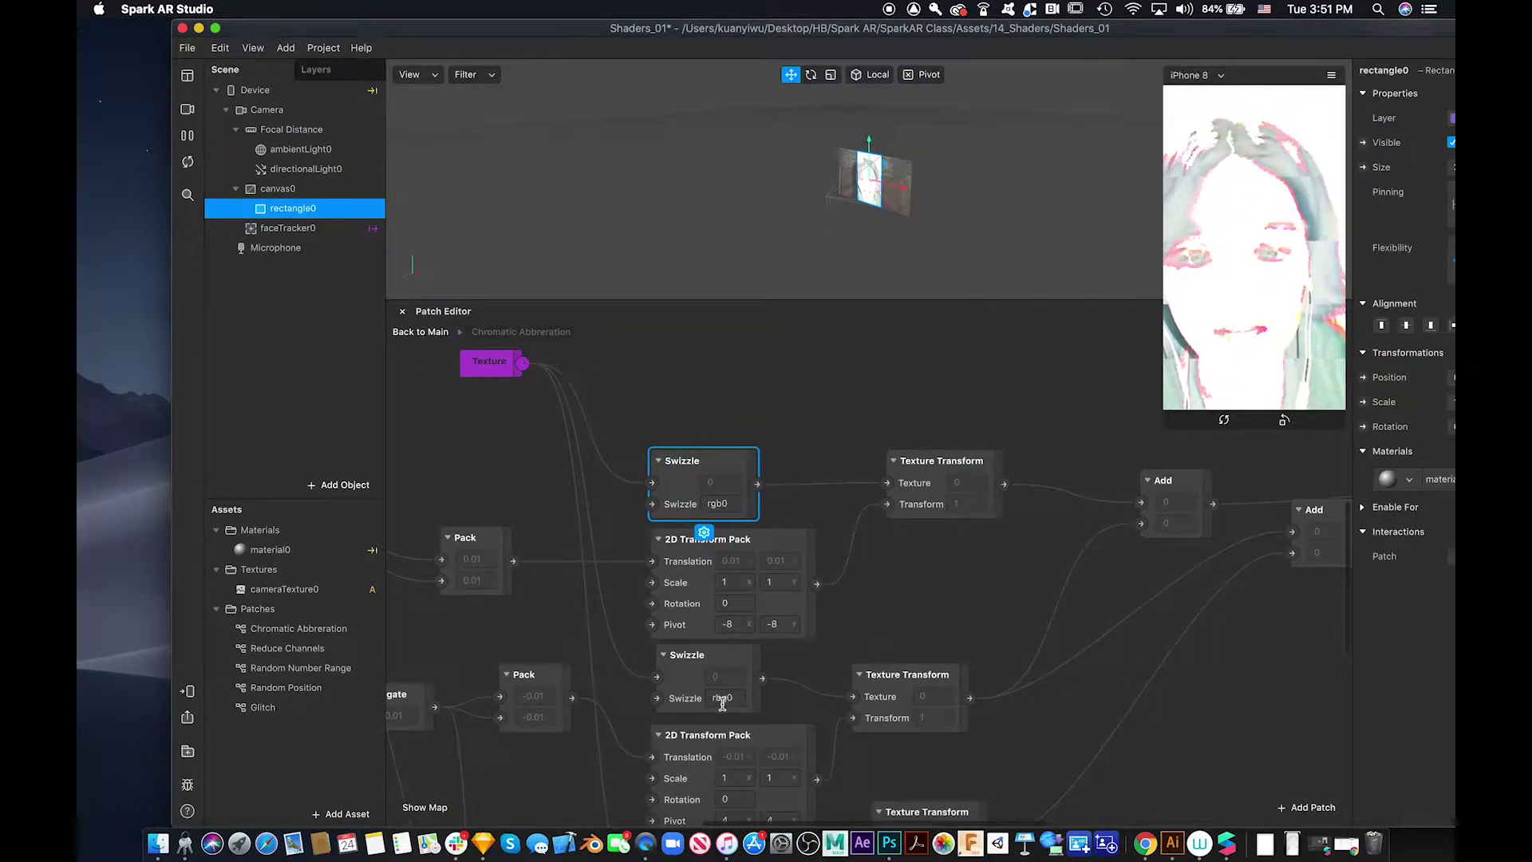
{"action": "scroll", "coordinate": [731, 711], "scroll_direction": "down", "scroll_amount": 10}
{"action": "scroll", "coordinate": [730, 710], "scroll_direction": "right", "scroll_amount": 1}
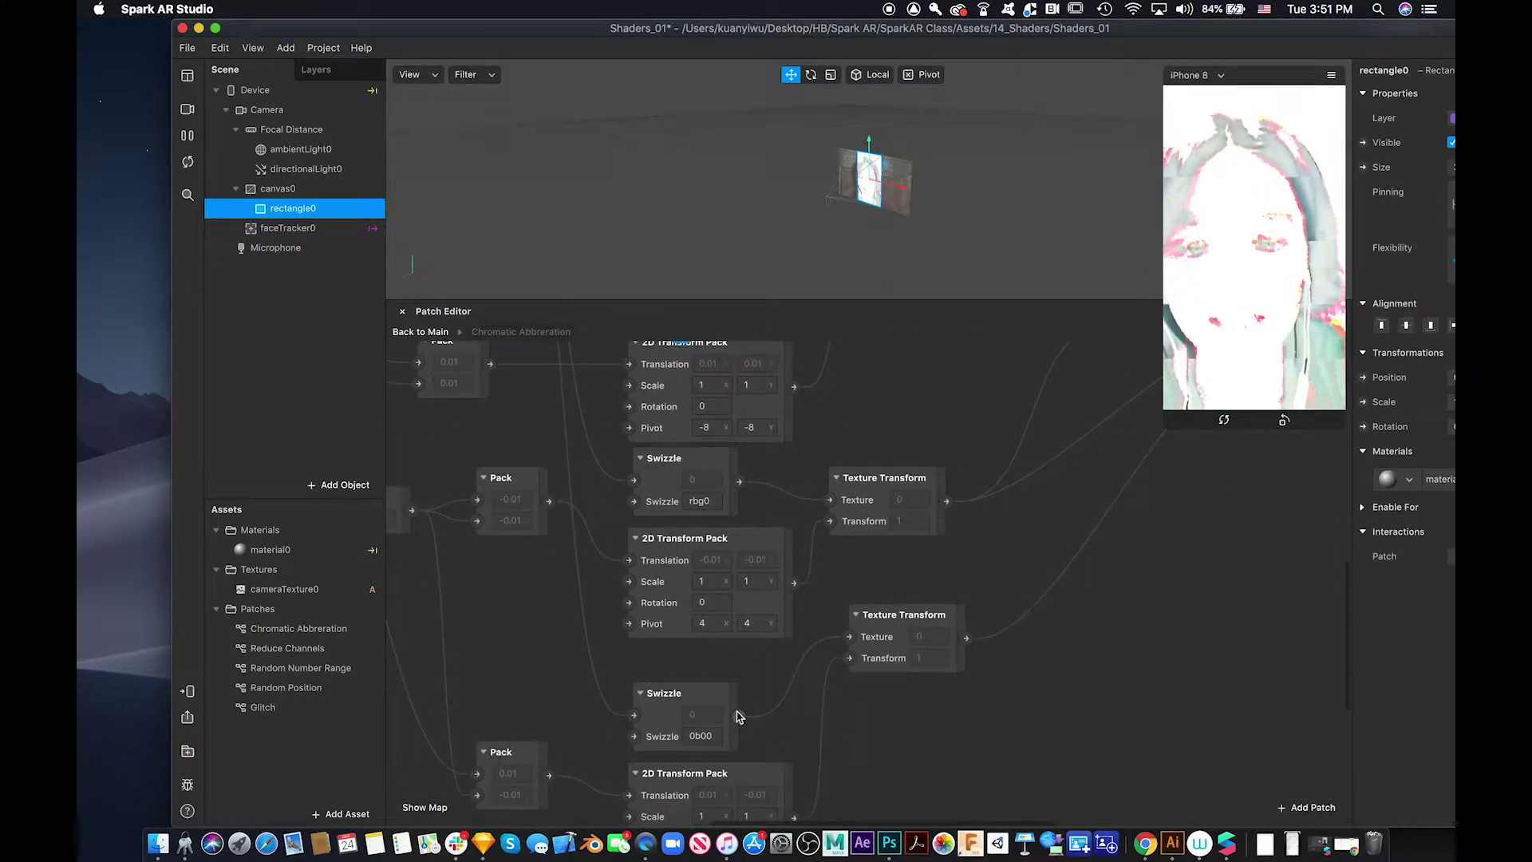
{"action": "scroll", "coordinate": [731, 714], "scroll_direction": "up", "scroll_amount": 10}
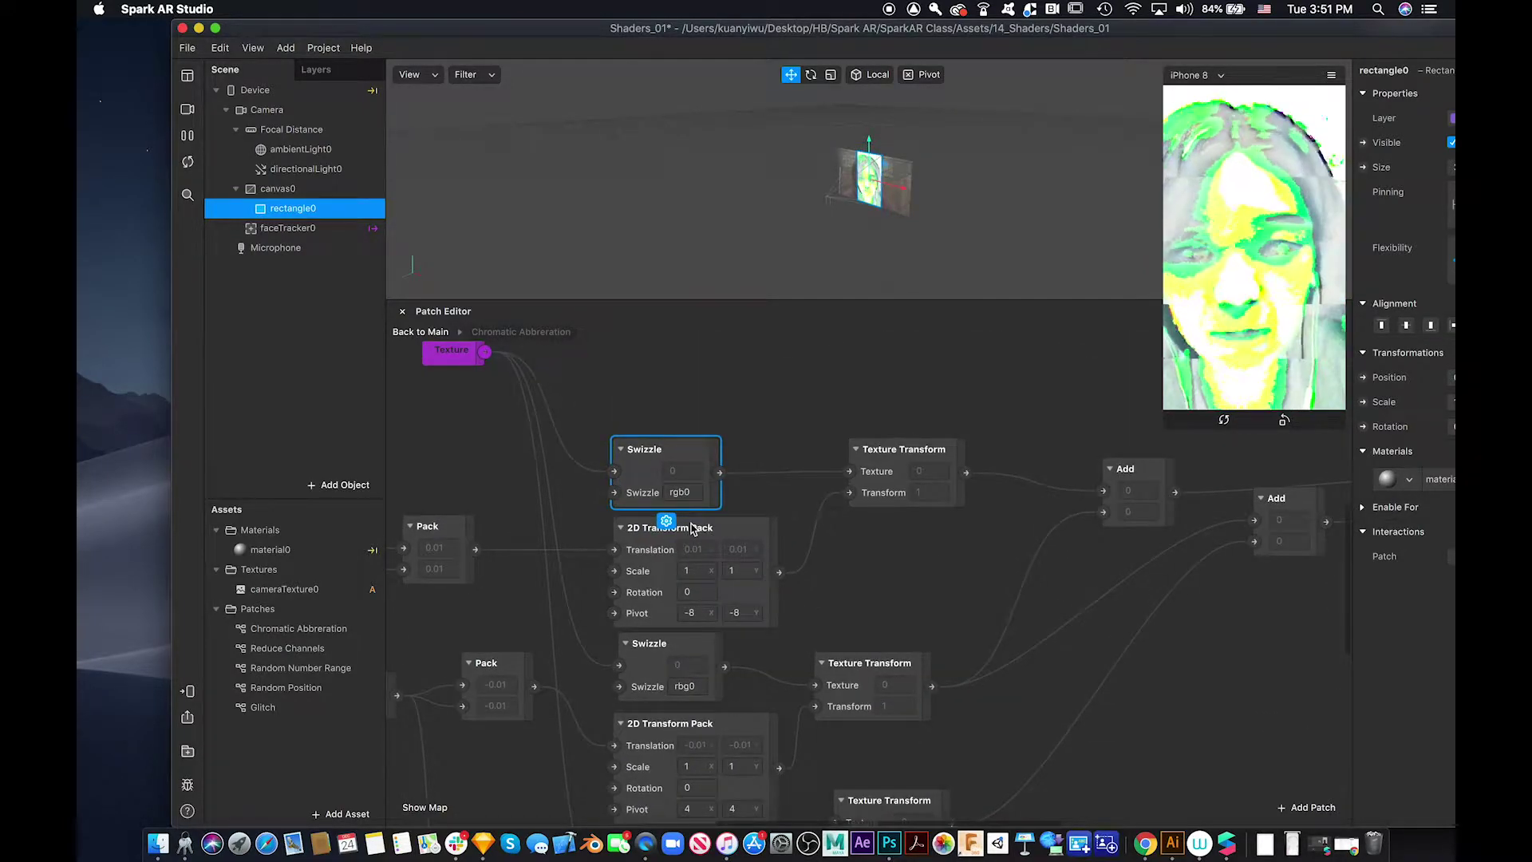
Set the swizzle value of the first Swizzle patch to 0gb0
{"action": "left_click", "coordinate": [675, 491]}
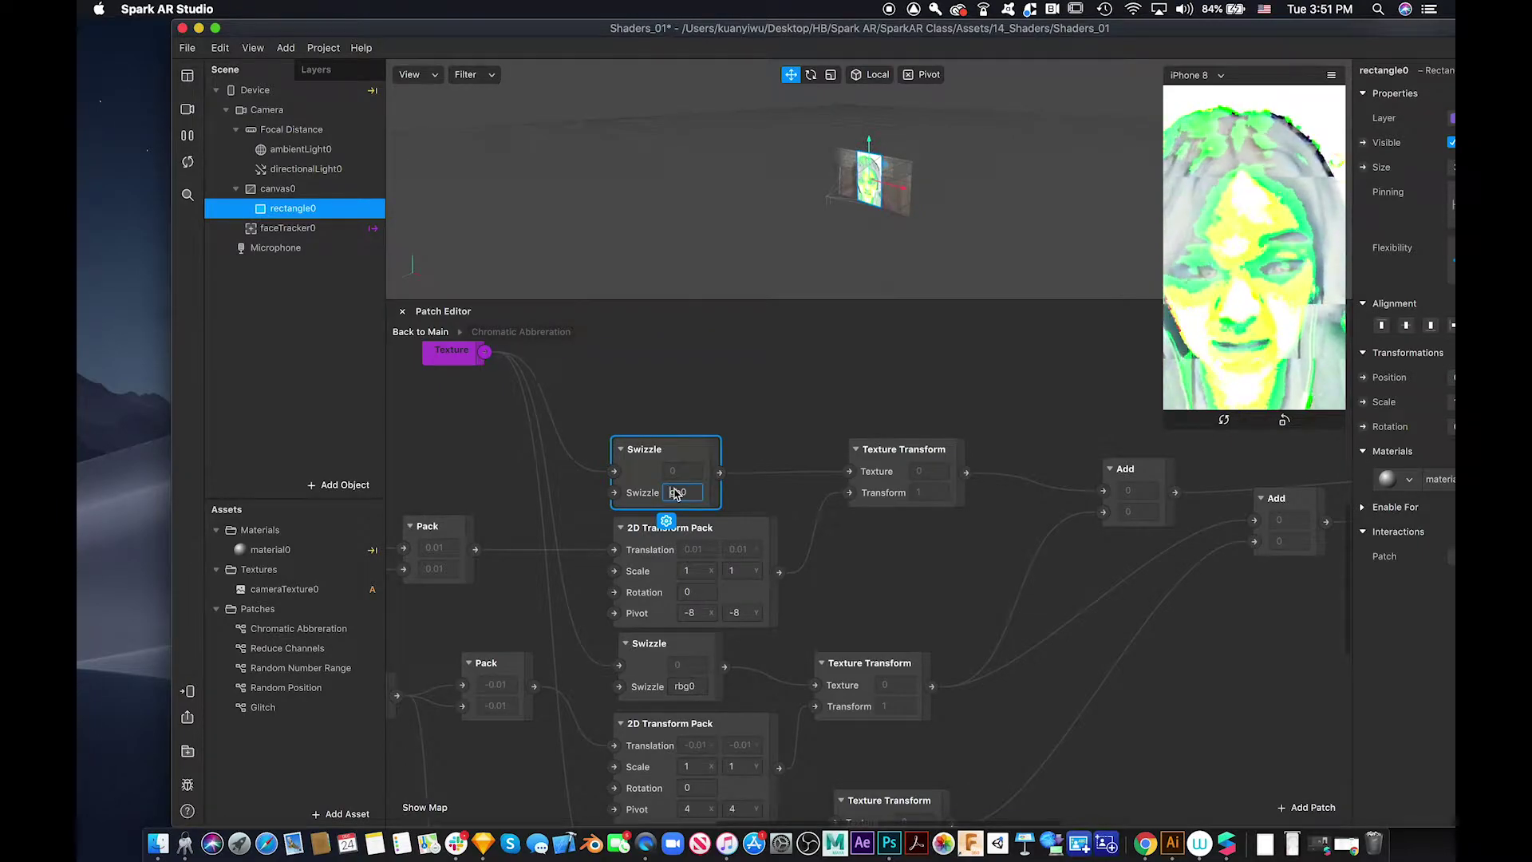
{"action": "key", "text": "BackSpace"}
{"action": "type", "text": "0"}
{"action": "left_click", "coordinate": [795, 407]}
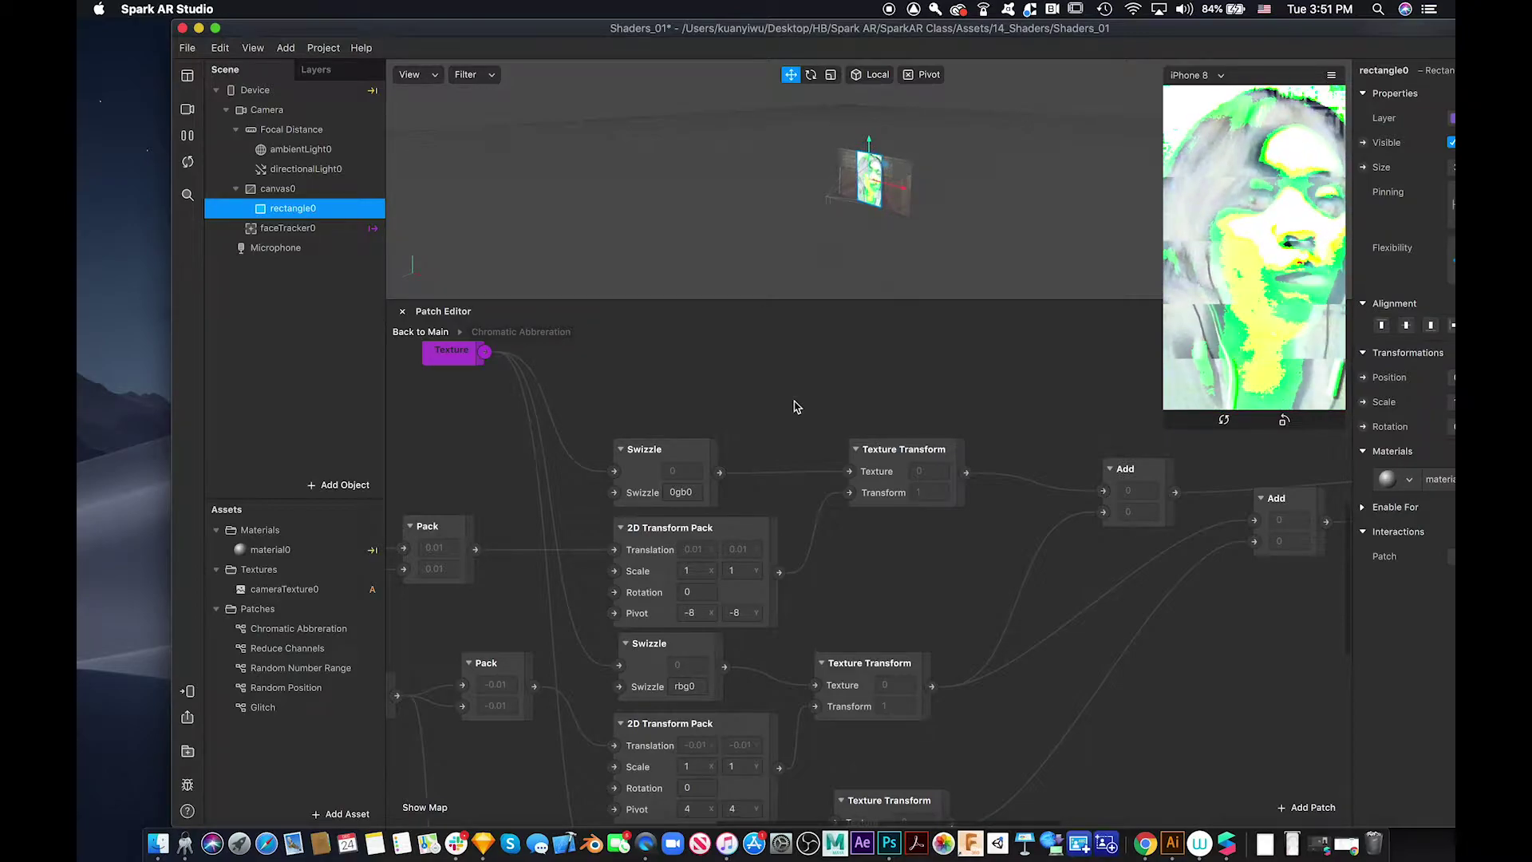
Enlarge the simulator preview and set the first Swizzle patch's value to rgb0
{"action": "left_click", "coordinate": [1166, 427]}
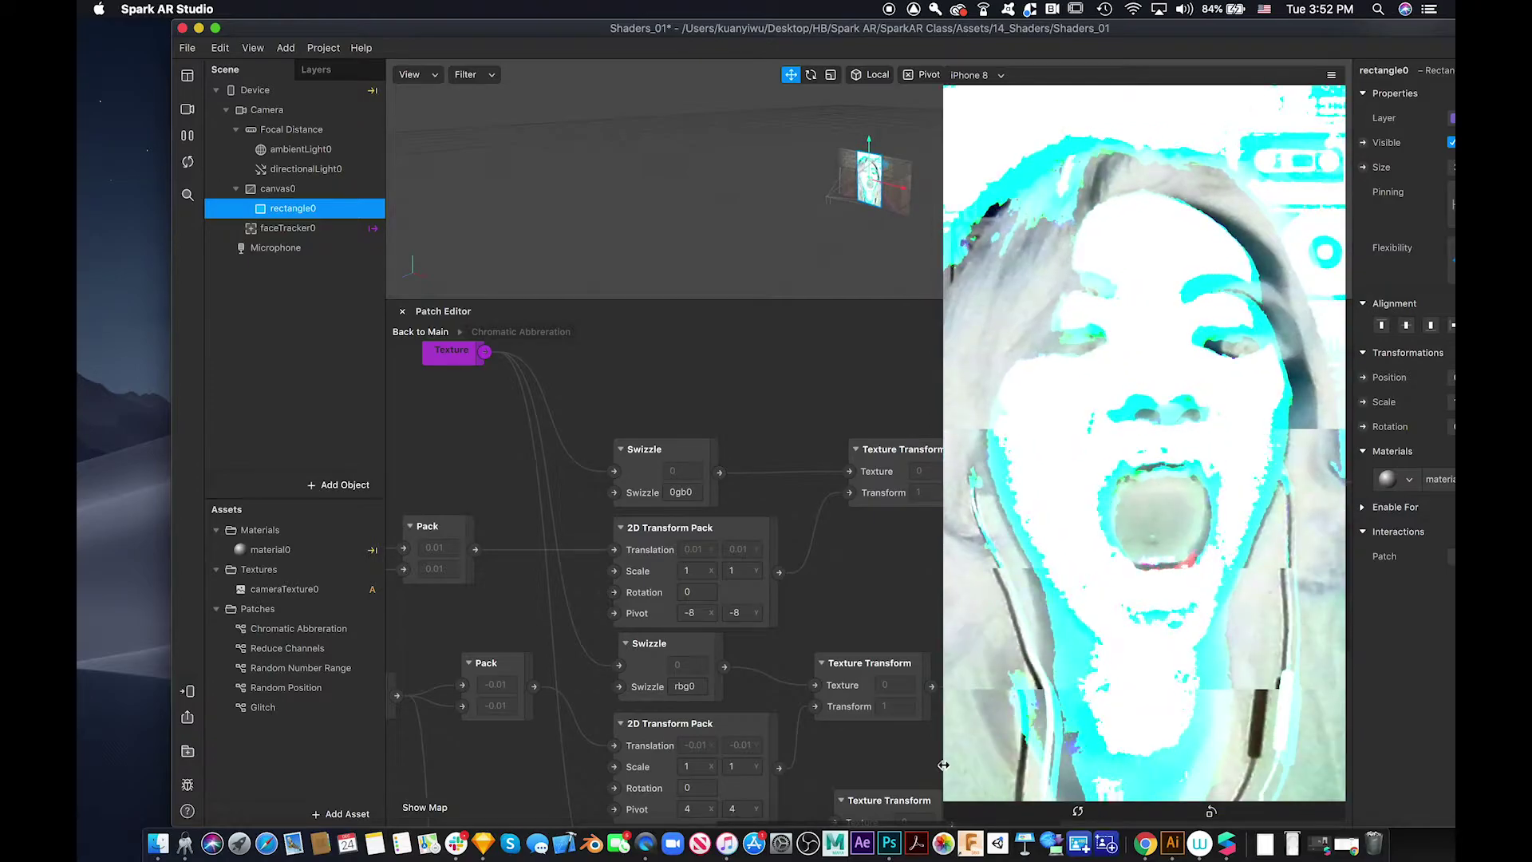
{"action": "left_click", "coordinate": [678, 495]}
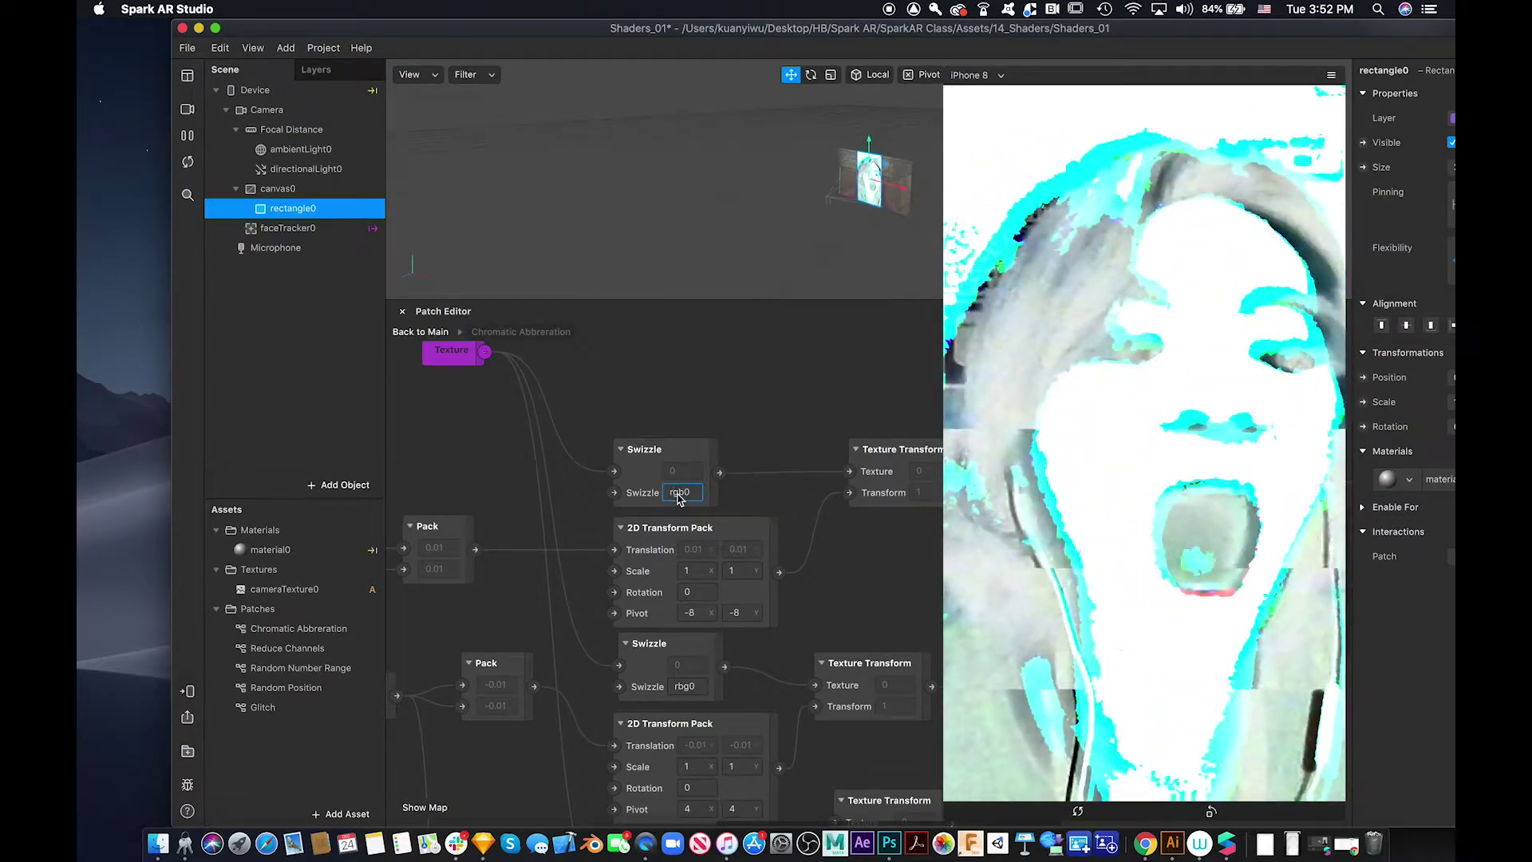
{"action": "type", "text": "rgb0"}
{"action": "left_click", "coordinate": [744, 416]}
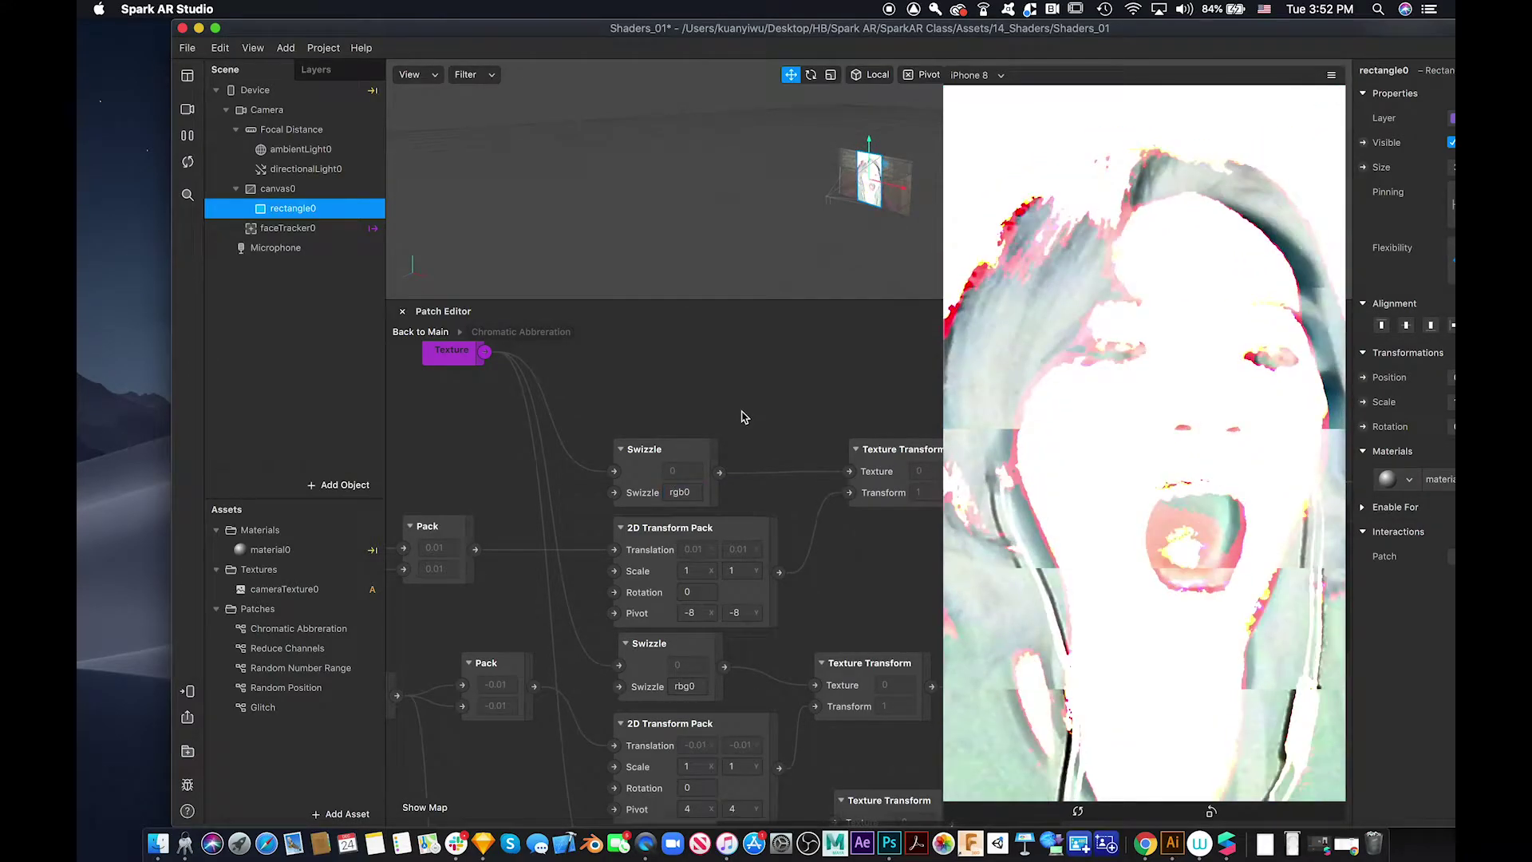
Try the value rrg0 on the first Swizzle patch, then restore it to rgb0
{"action": "left_click", "coordinate": [679, 493]}
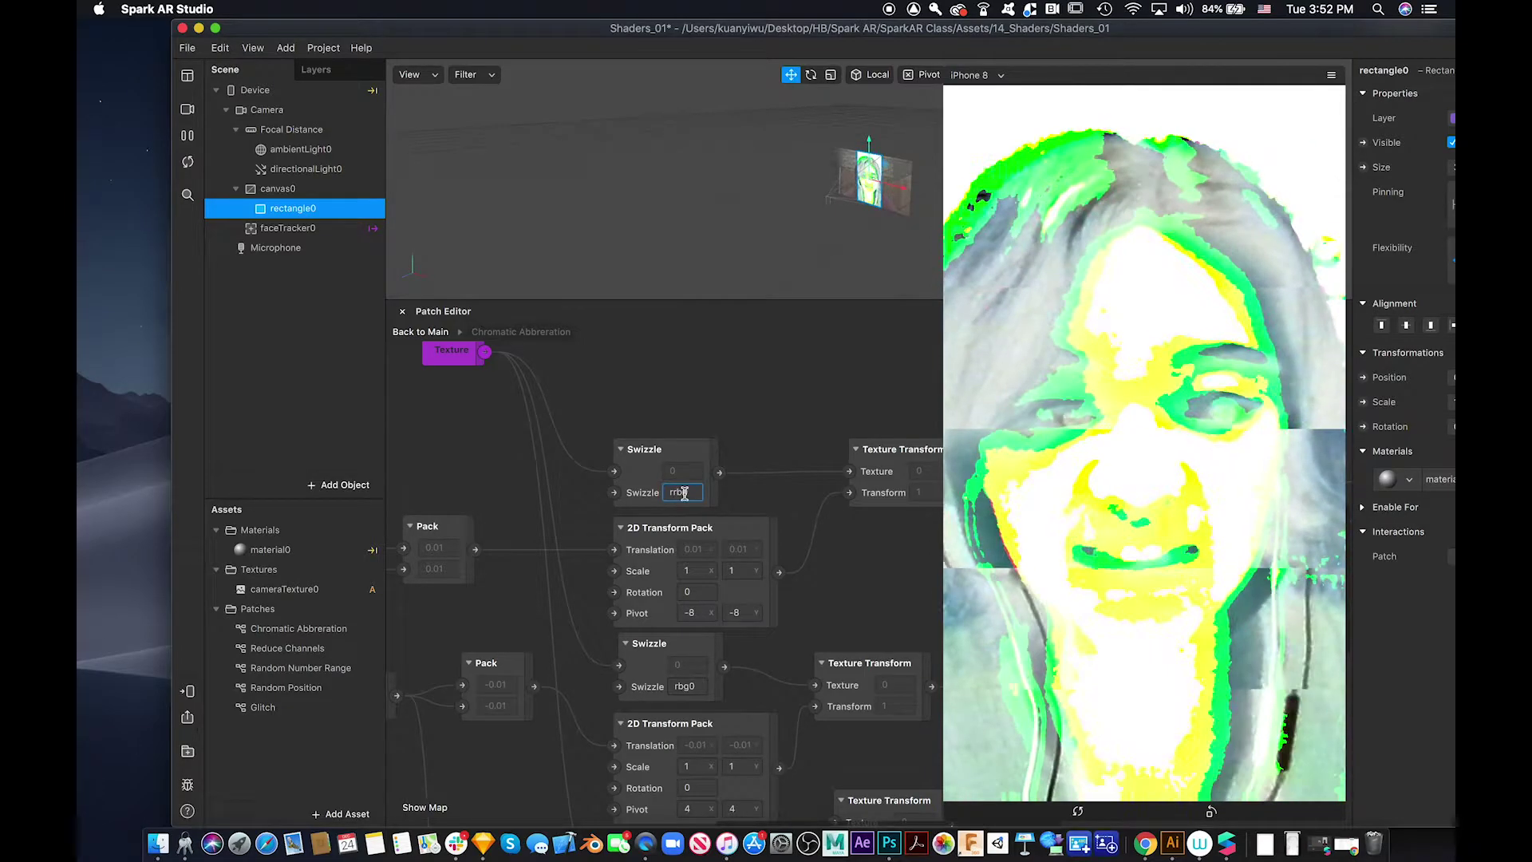
{"action": "left_click", "coordinate": [750, 447]}
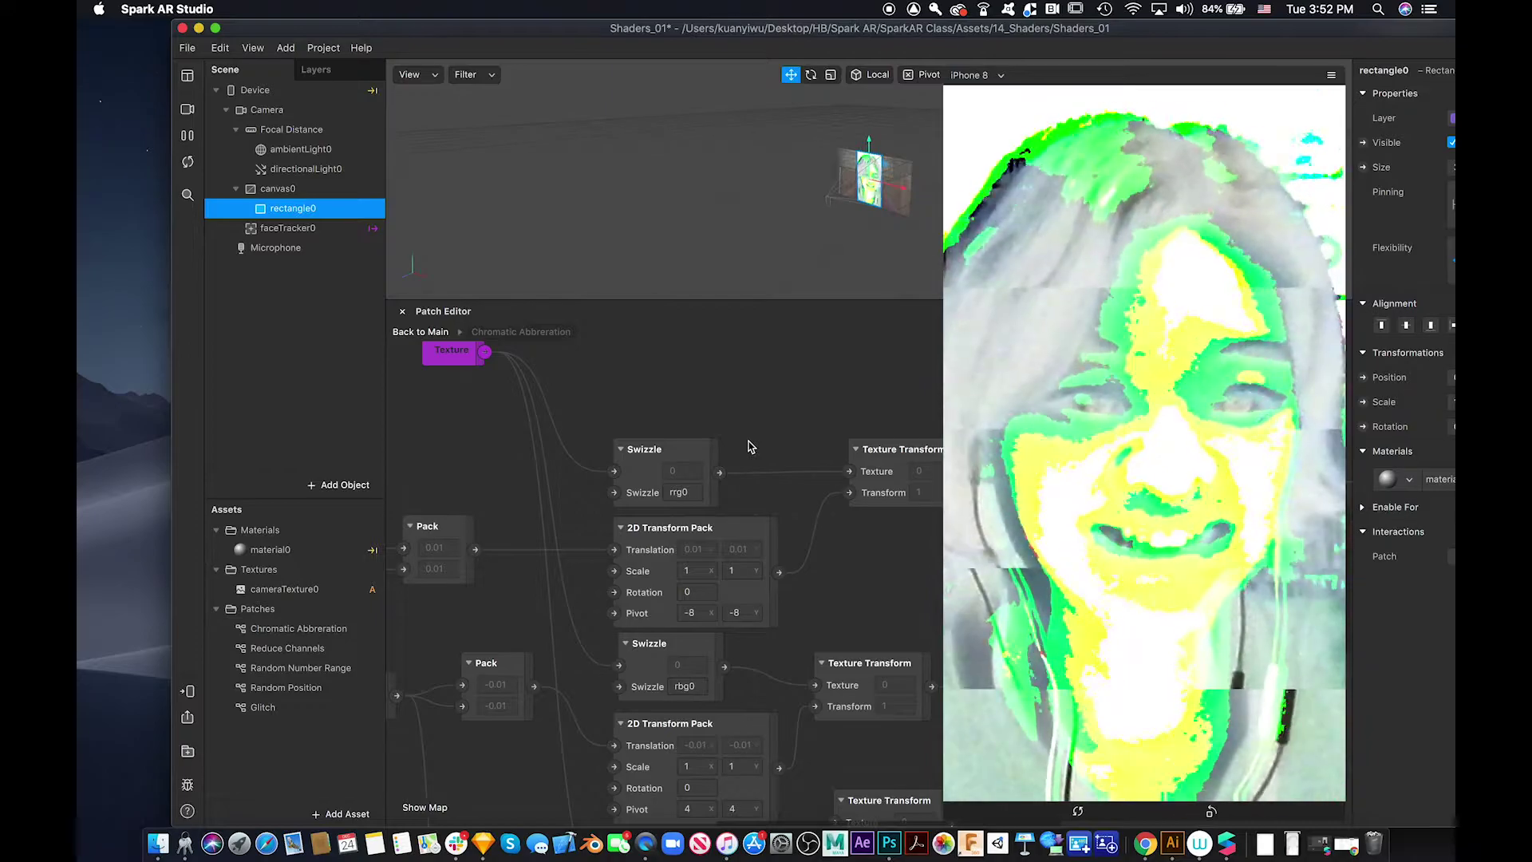
{"action": "double_click", "coordinate": [684, 492]}
{"action": "type", "text": "rgb0"}
{"action": "left_click", "coordinate": [814, 415]}
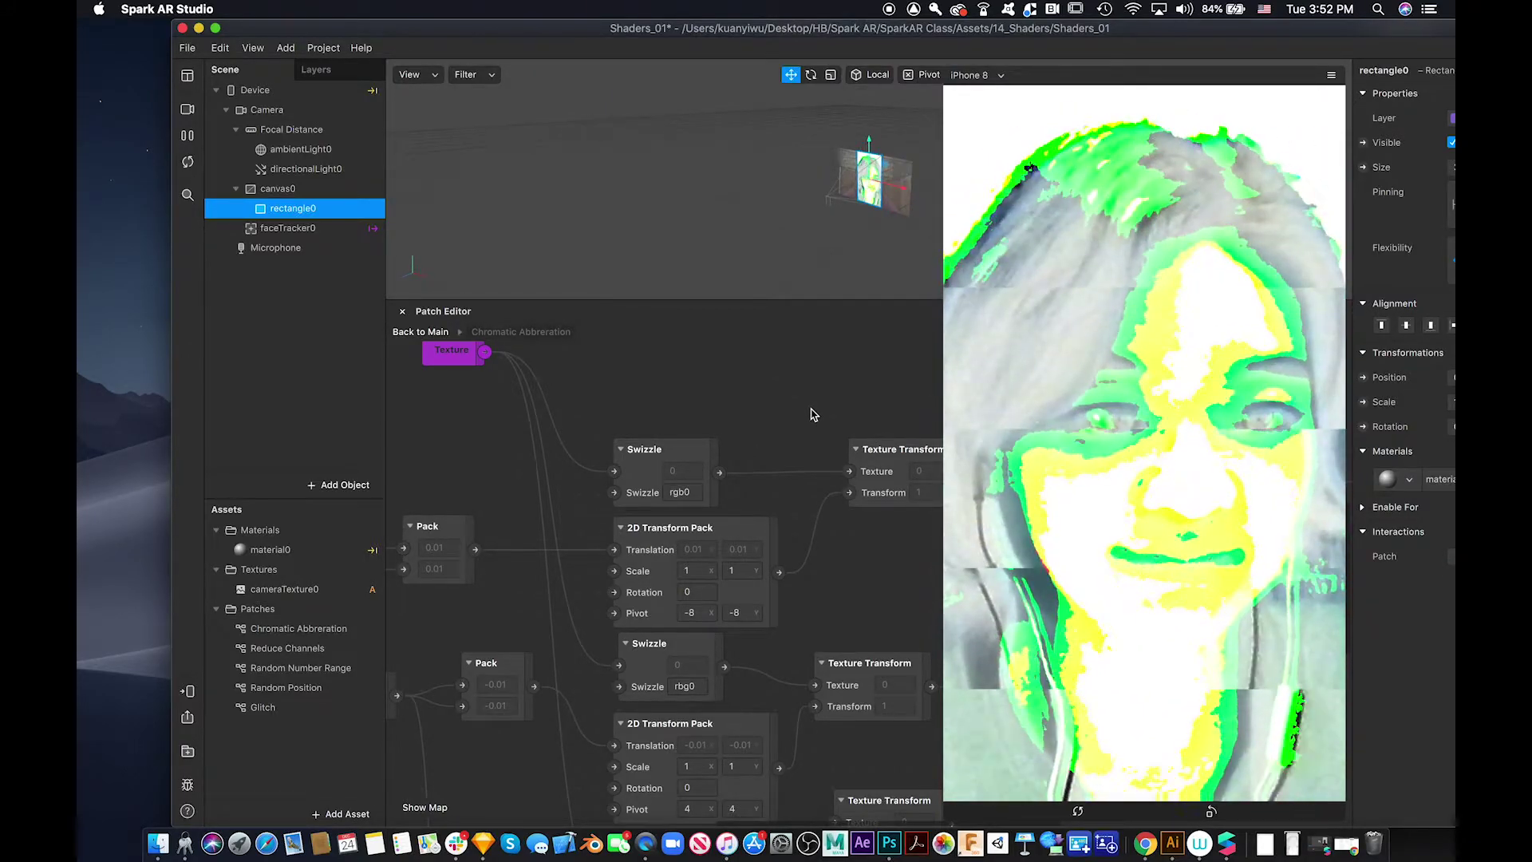
Trace the Intensity input through the Multiply, Negate and Pack patches to the 2D Transform Pack patches
{"action": "scroll", "coordinate": [812, 413], "scroll_direction": "down", "scroll_amount": 3}
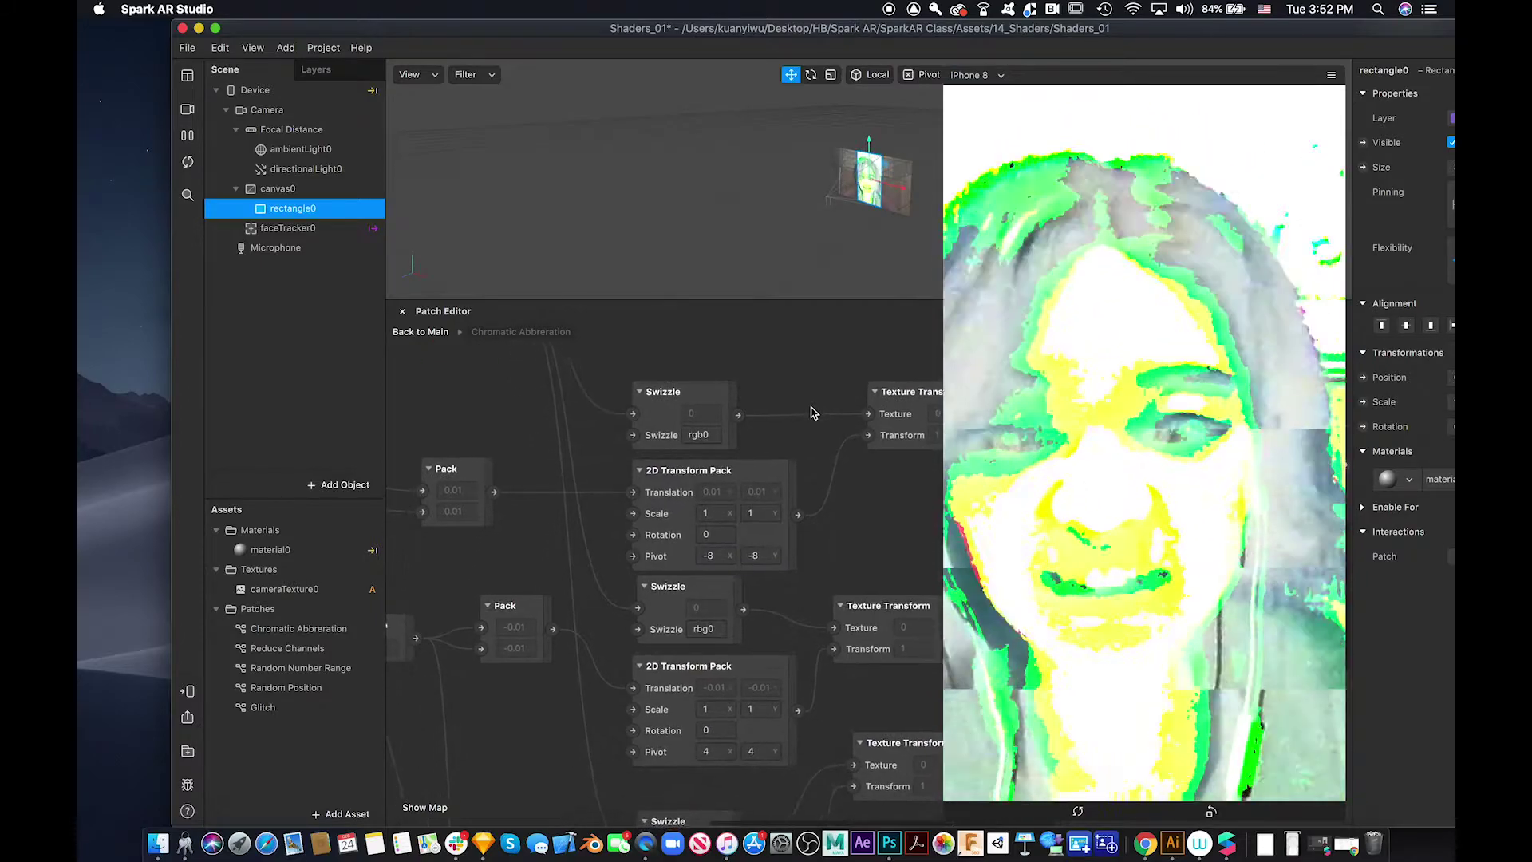
{"action": "scroll", "coordinate": [813, 413], "scroll_direction": "up", "scroll_amount": 5}
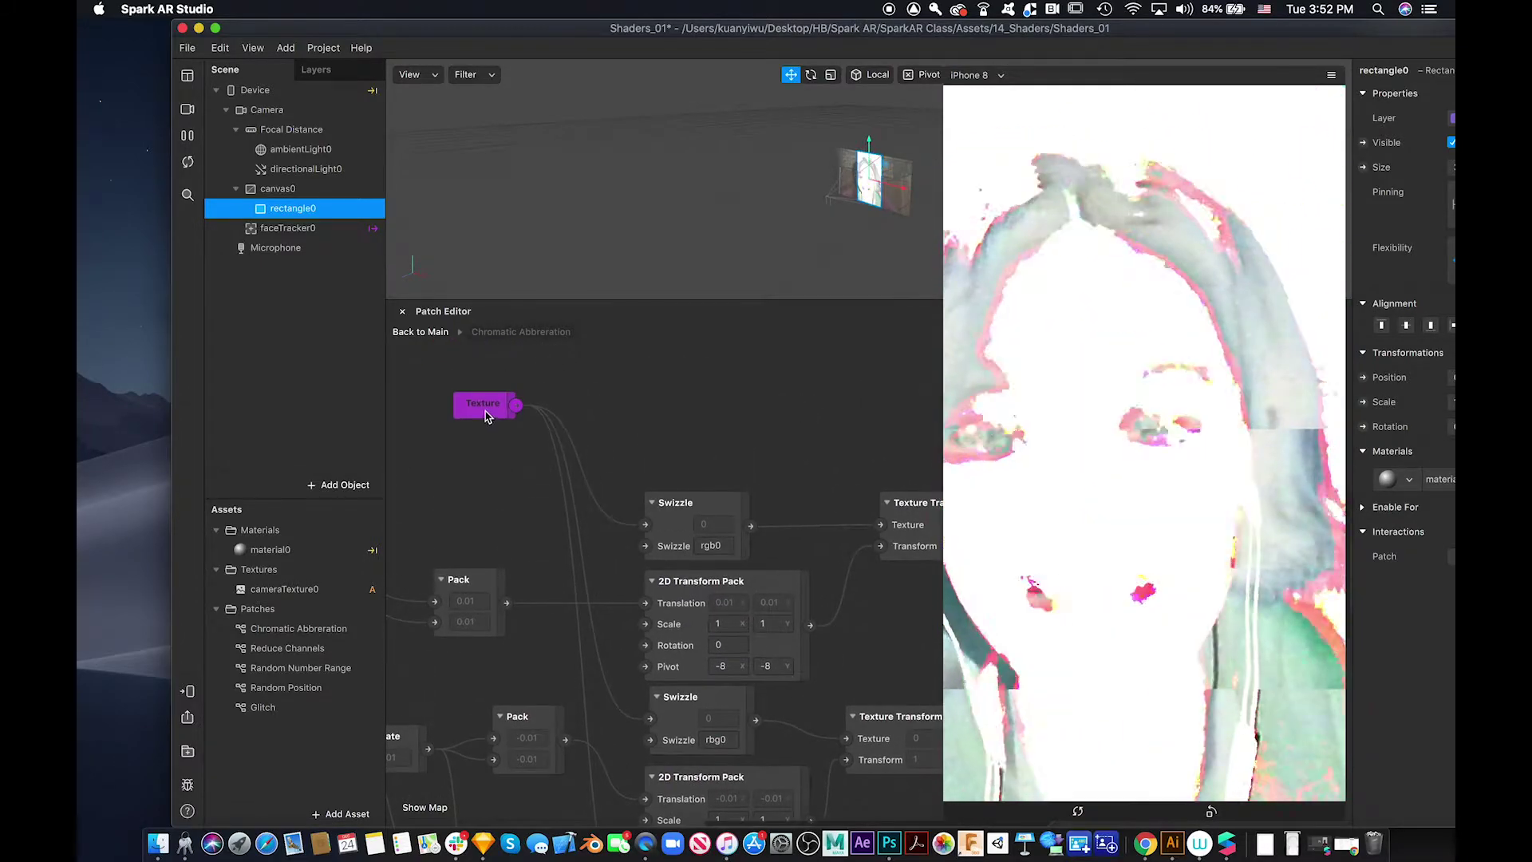
{"action": "scroll", "coordinate": [563, 445], "scroll_direction": "down", "scroll_amount": 3}
{"action": "scroll", "coordinate": [563, 445], "scroll_direction": "left", "scroll_amount": 10}
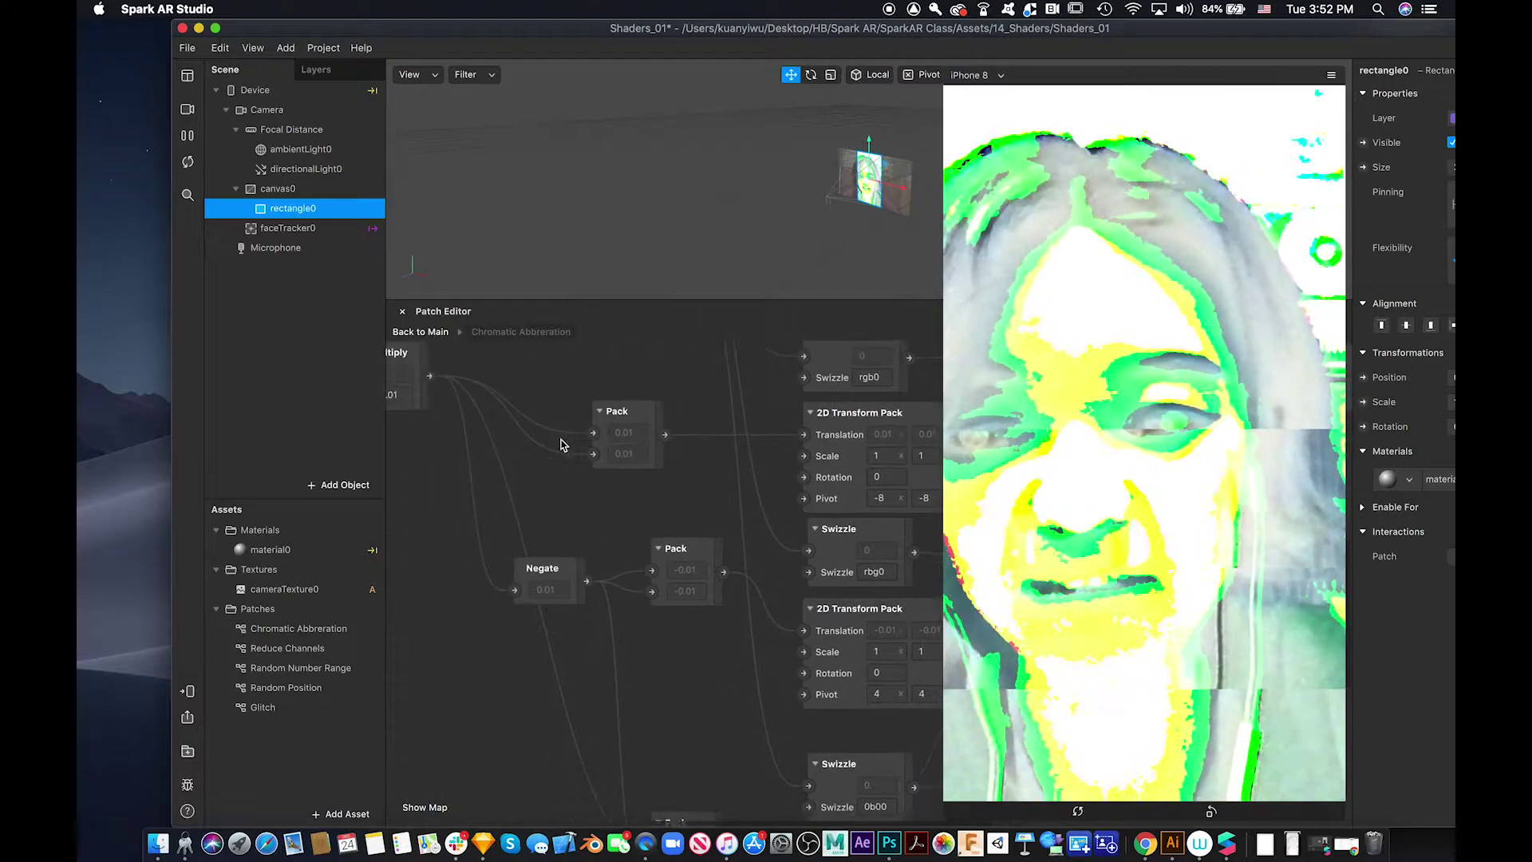
{"action": "scroll", "coordinate": [562, 445], "scroll_direction": "left", "scroll_amount": 5}
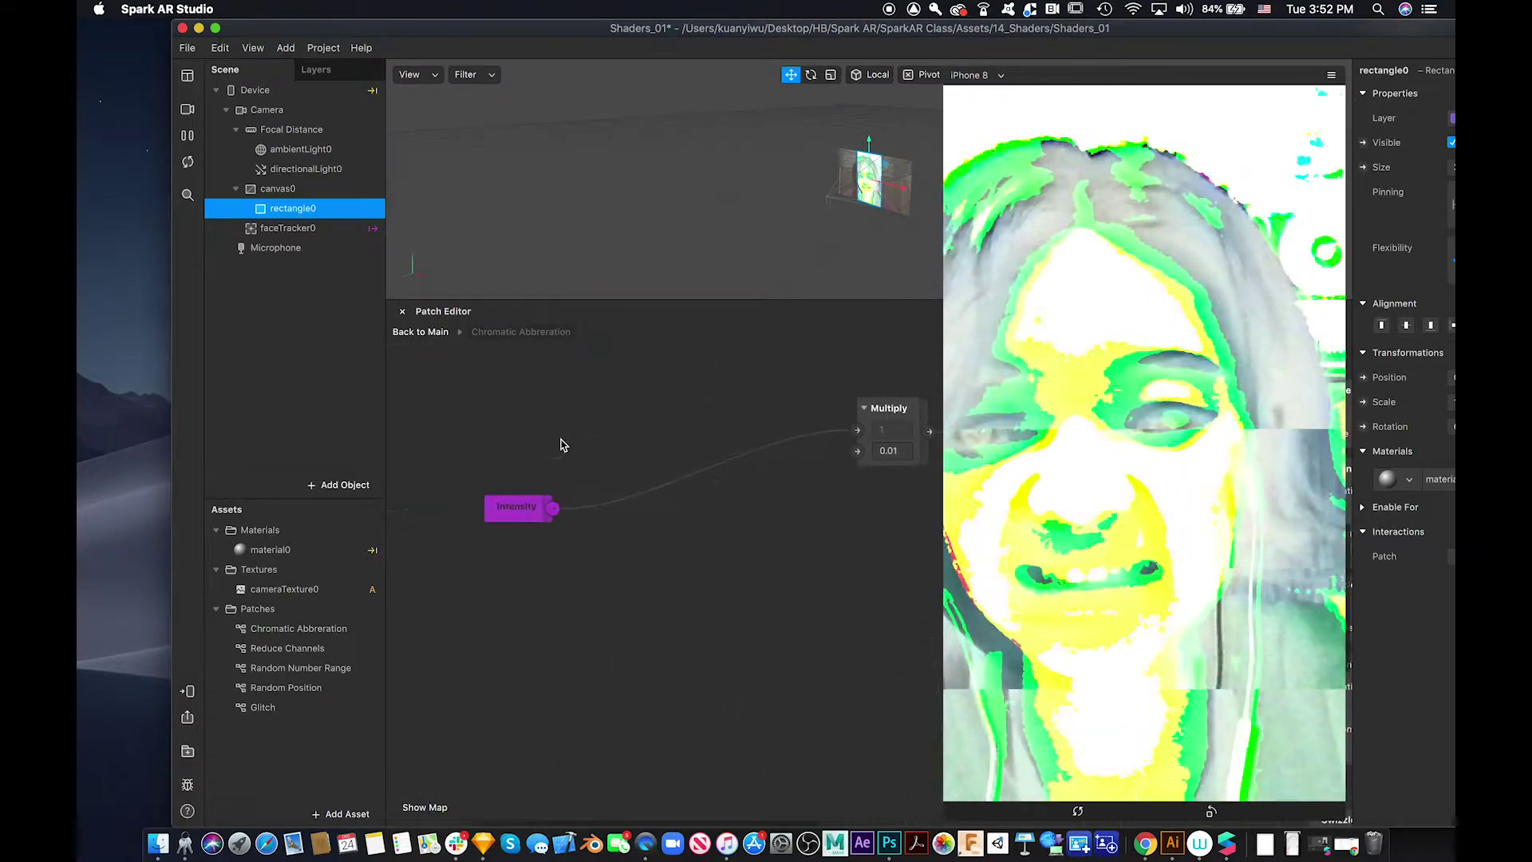
{"action": "scroll", "coordinate": [631, 511], "scroll_direction": "right", "scroll_amount": 10}
{"action": "scroll", "coordinate": [630, 511], "scroll_direction": "down", "scroll_amount": 1}
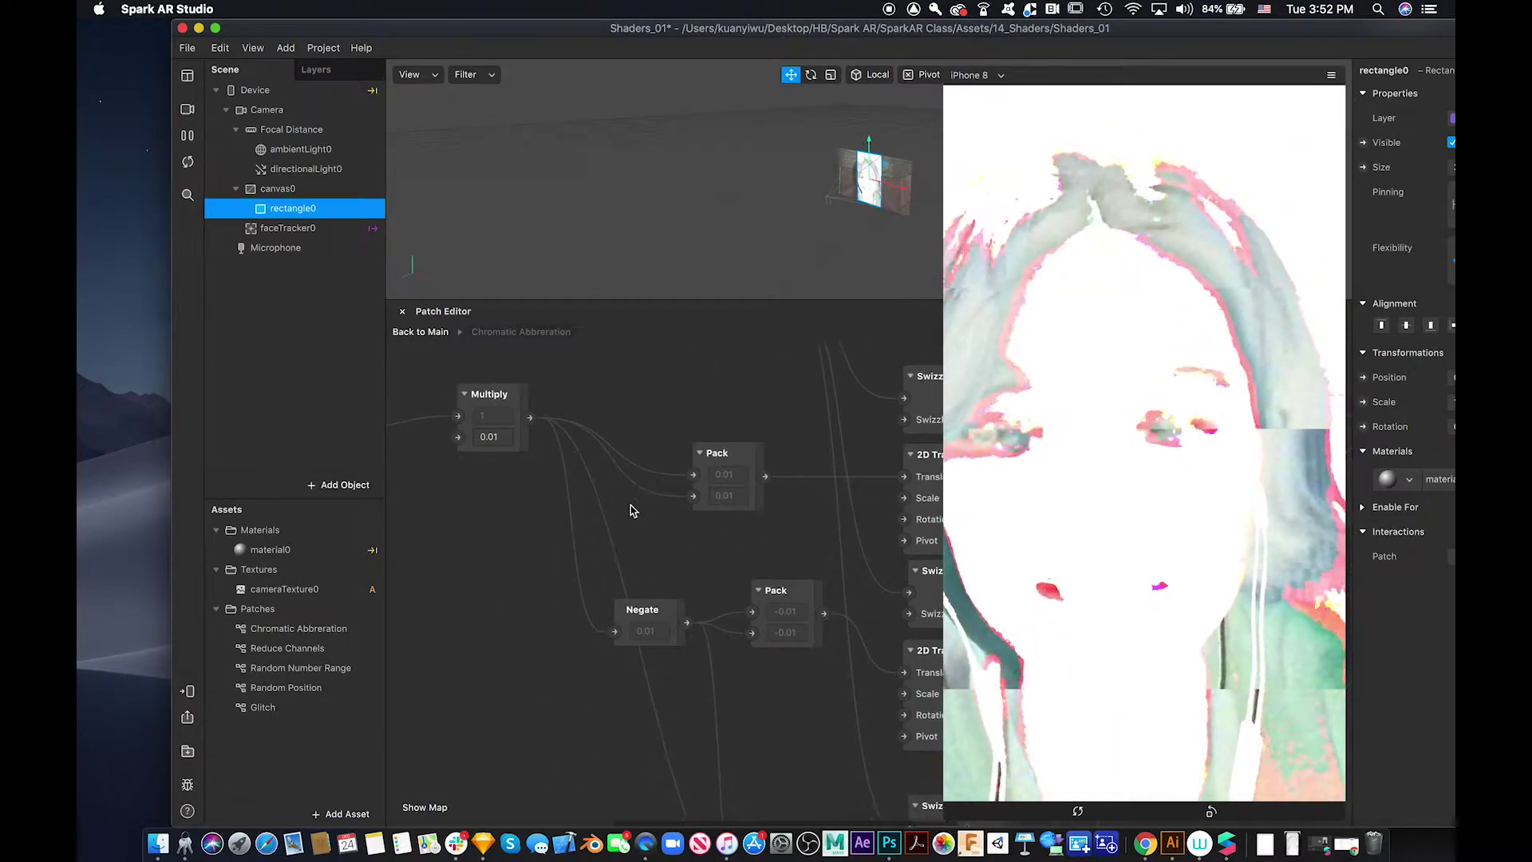
{"action": "scroll", "coordinate": [671, 533], "scroll_direction": "right", "scroll_amount": 3}
{"action": "scroll", "coordinate": [667, 536], "scroll_direction": "right", "scroll_amount": 2}
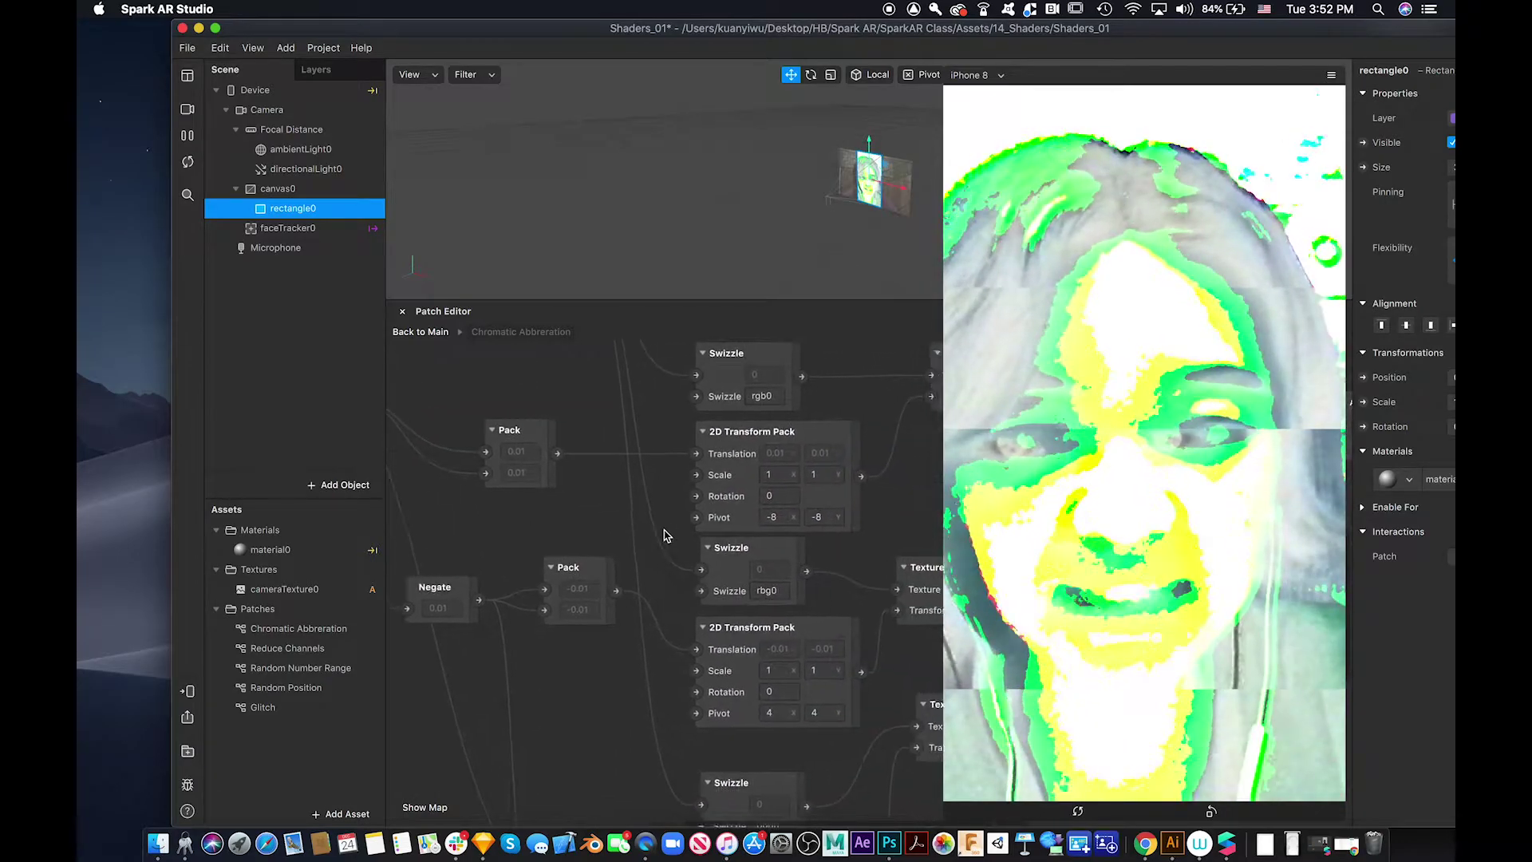
Examine how the Texture input, Swizzle, 2D Transform Pack and Texture Transform patches connect across the whole group
{"action": "scroll", "coordinate": [668, 536], "scroll_direction": "up", "scroll_amount": 3}
{"action": "scroll", "coordinate": [667, 536], "scroll_direction": "up", "scroll_amount": 3, "text": "ctrl"}
{"action": "scroll", "coordinate": [667, 535], "scroll_direction": "down", "scroll_amount": 5, "text": "ctrl"}
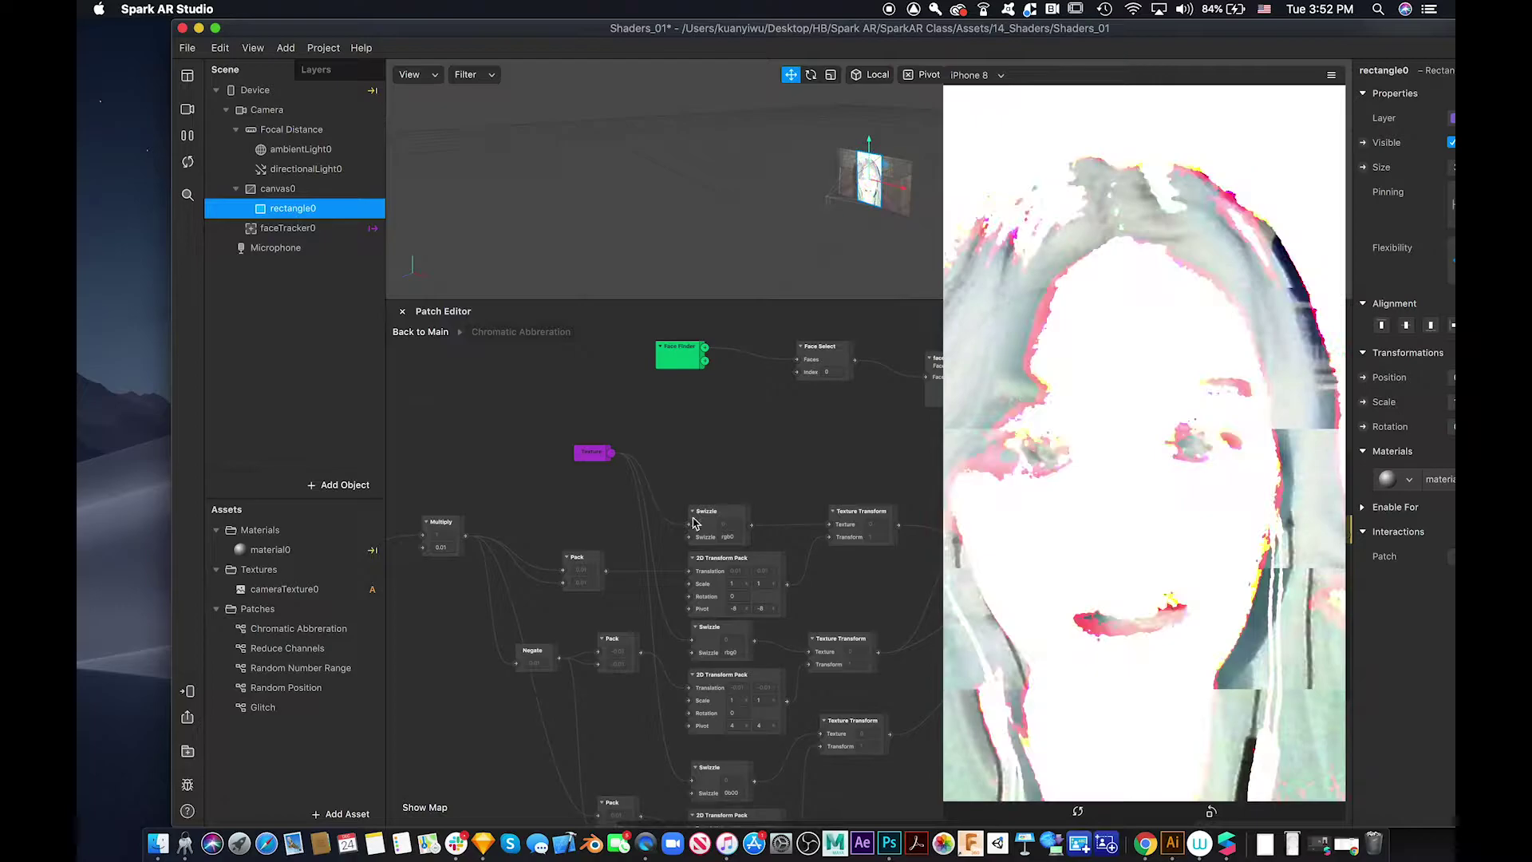
{"action": "scroll", "coordinate": [738, 669], "scroll_direction": "up", "scroll_amount": 3, "text": "ctrl"}
{"action": "scroll", "coordinate": [743, 667], "scroll_direction": "down", "scroll_amount": 4, "text": "ctrl"}
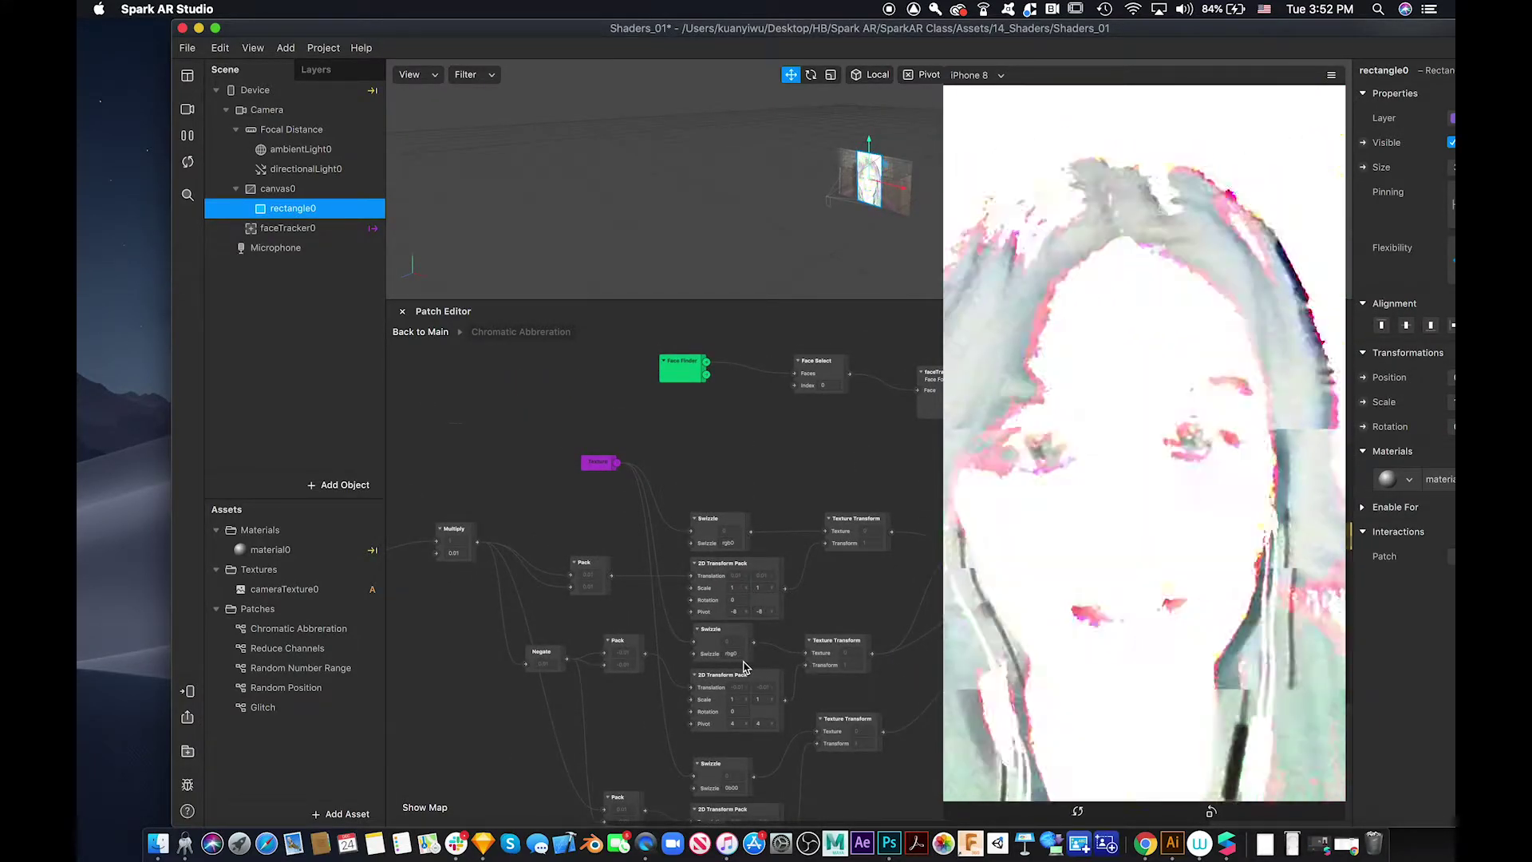
{"action": "scroll", "coordinate": [742, 667], "scroll_direction": "right", "scroll_amount": 3}
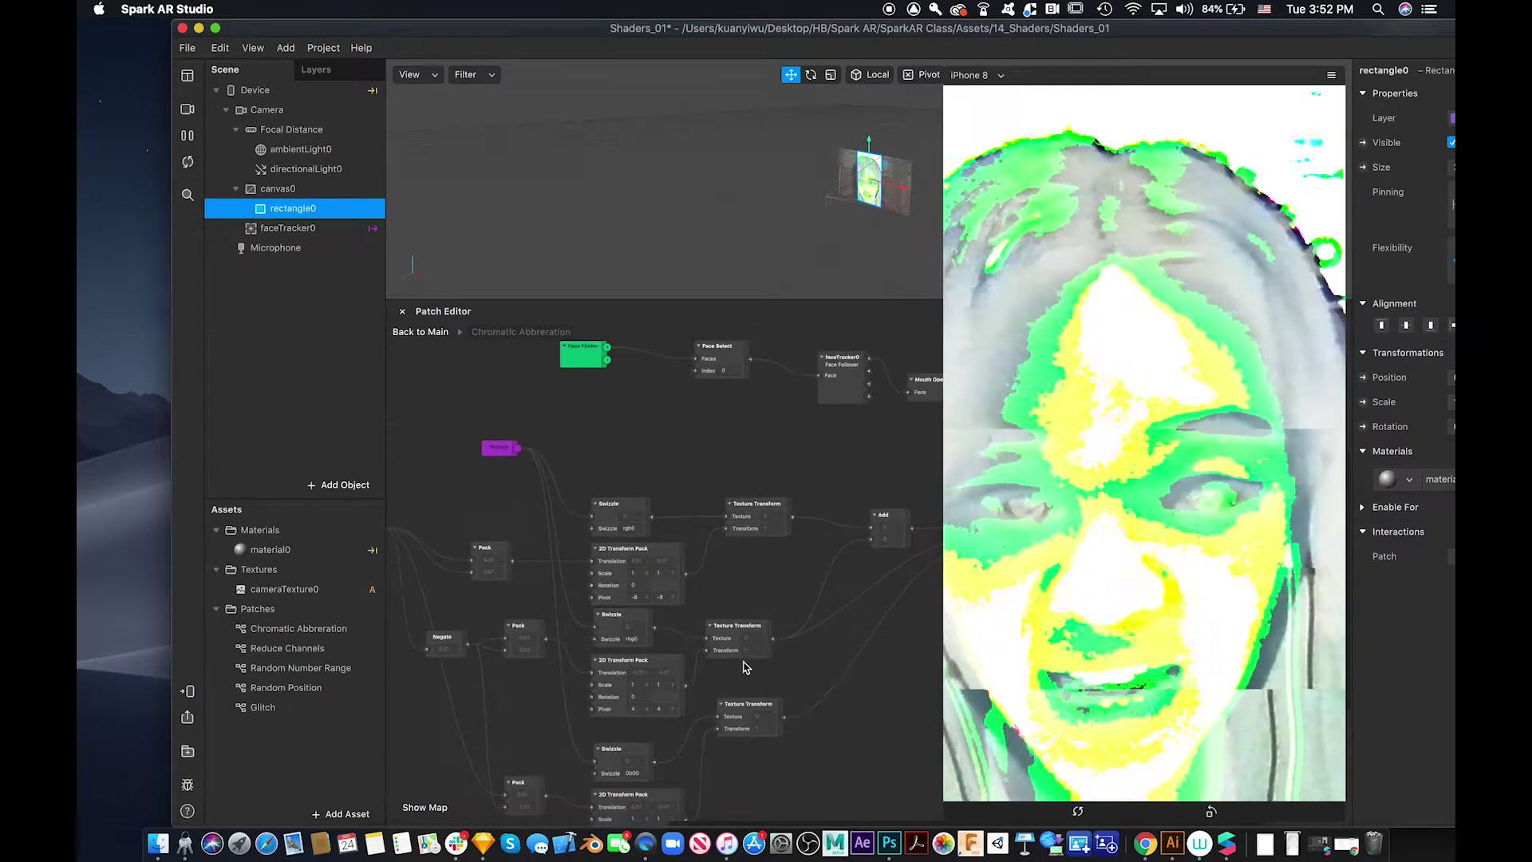
Set the pivot X and Y of the first 2D Transform Pack, below the rgb0 Swizzle, to -1
{"action": "scroll", "coordinate": [742, 667], "scroll_direction": "up", "scroll_amount": 3, "text": "ctrl"}
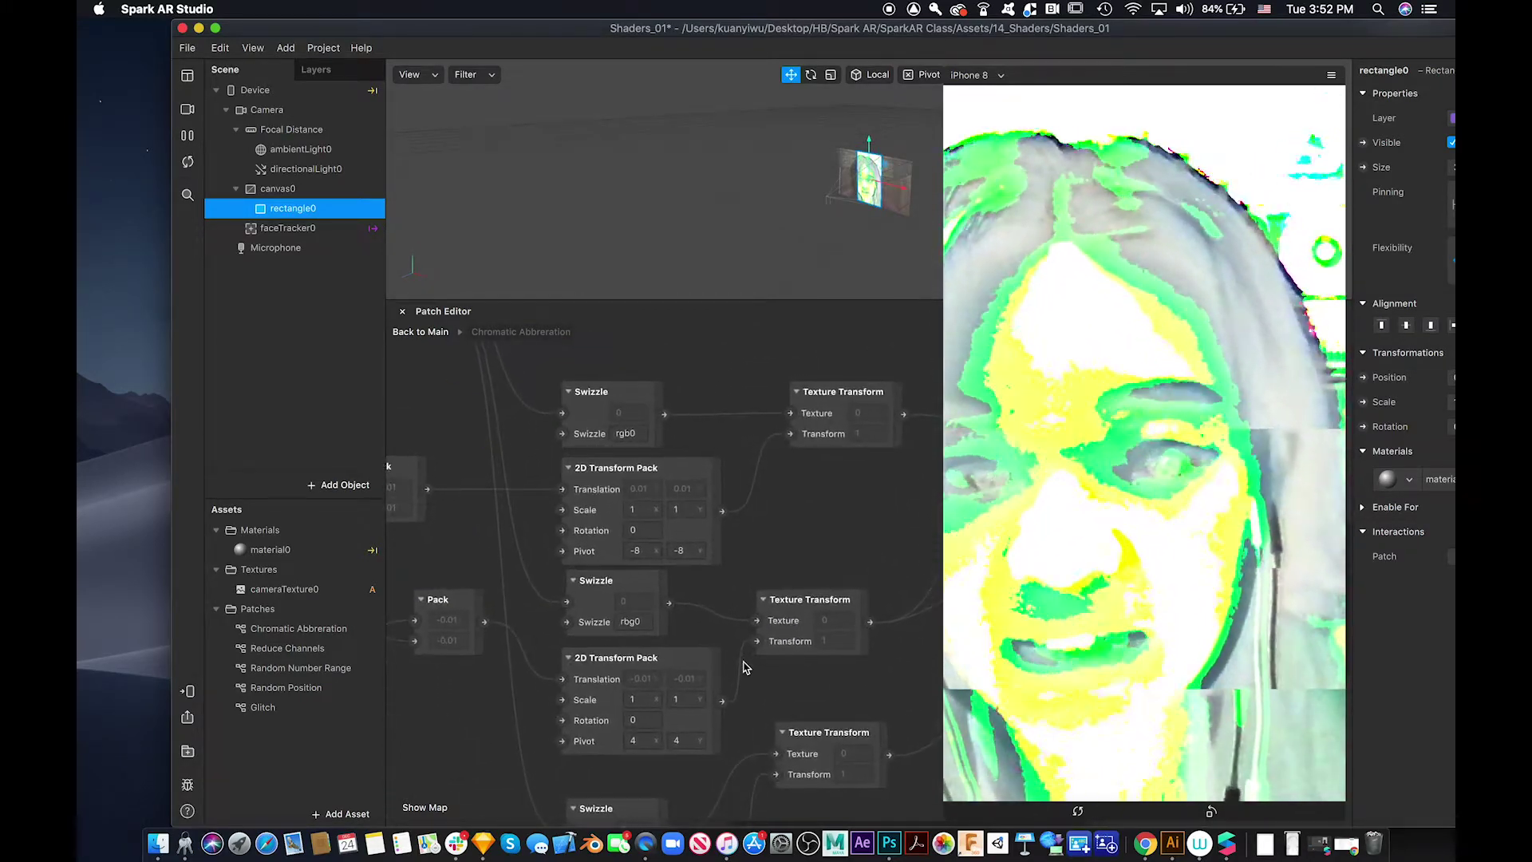
{"action": "left_click", "coordinate": [642, 551]}
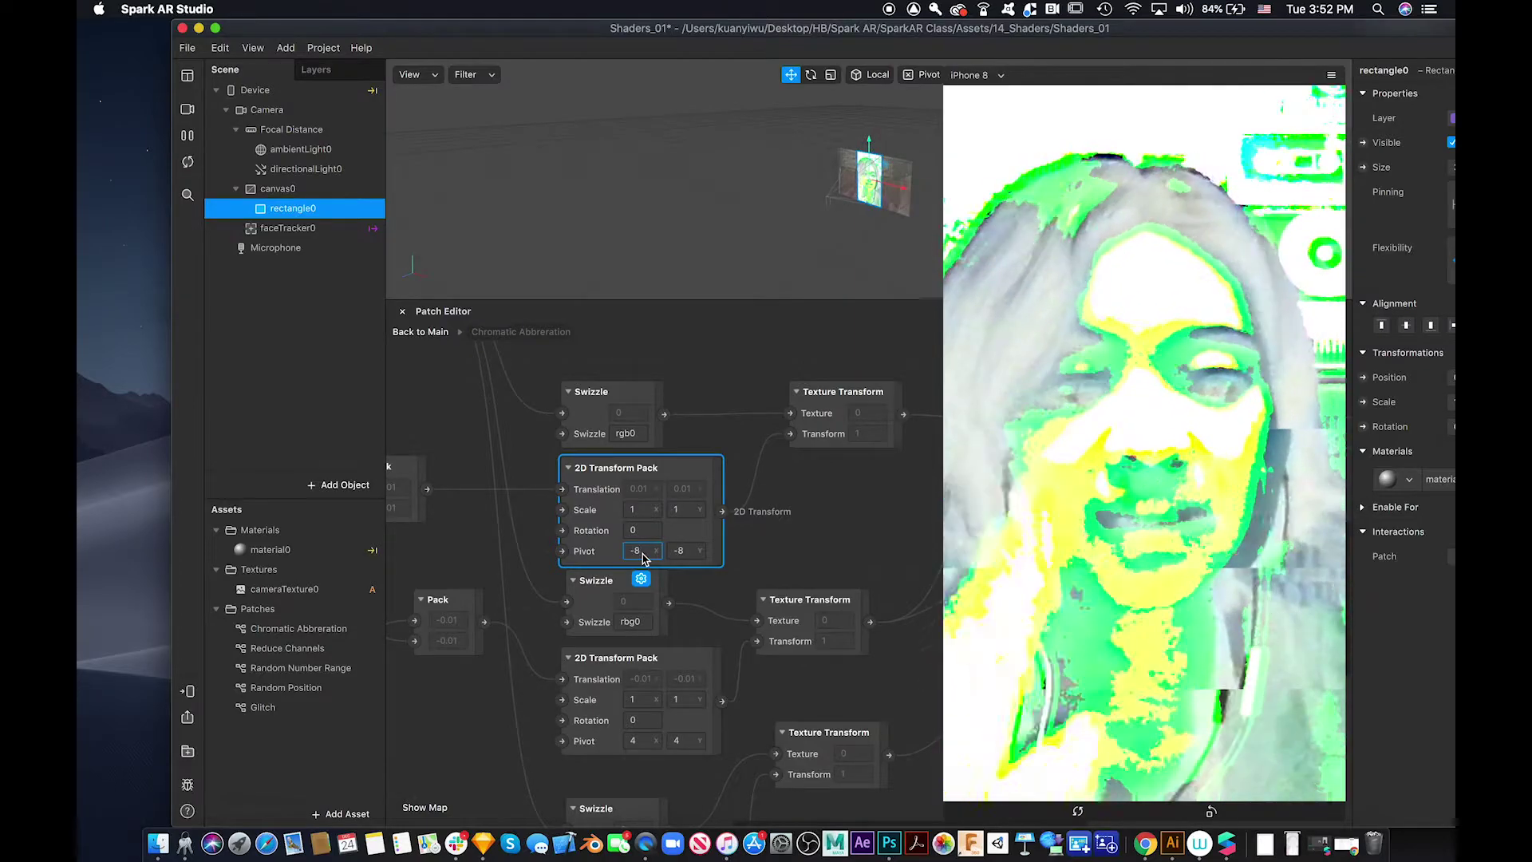
{"action": "left_click", "coordinate": [686, 551]}
{"action": "left_click", "coordinate": [758, 545]}
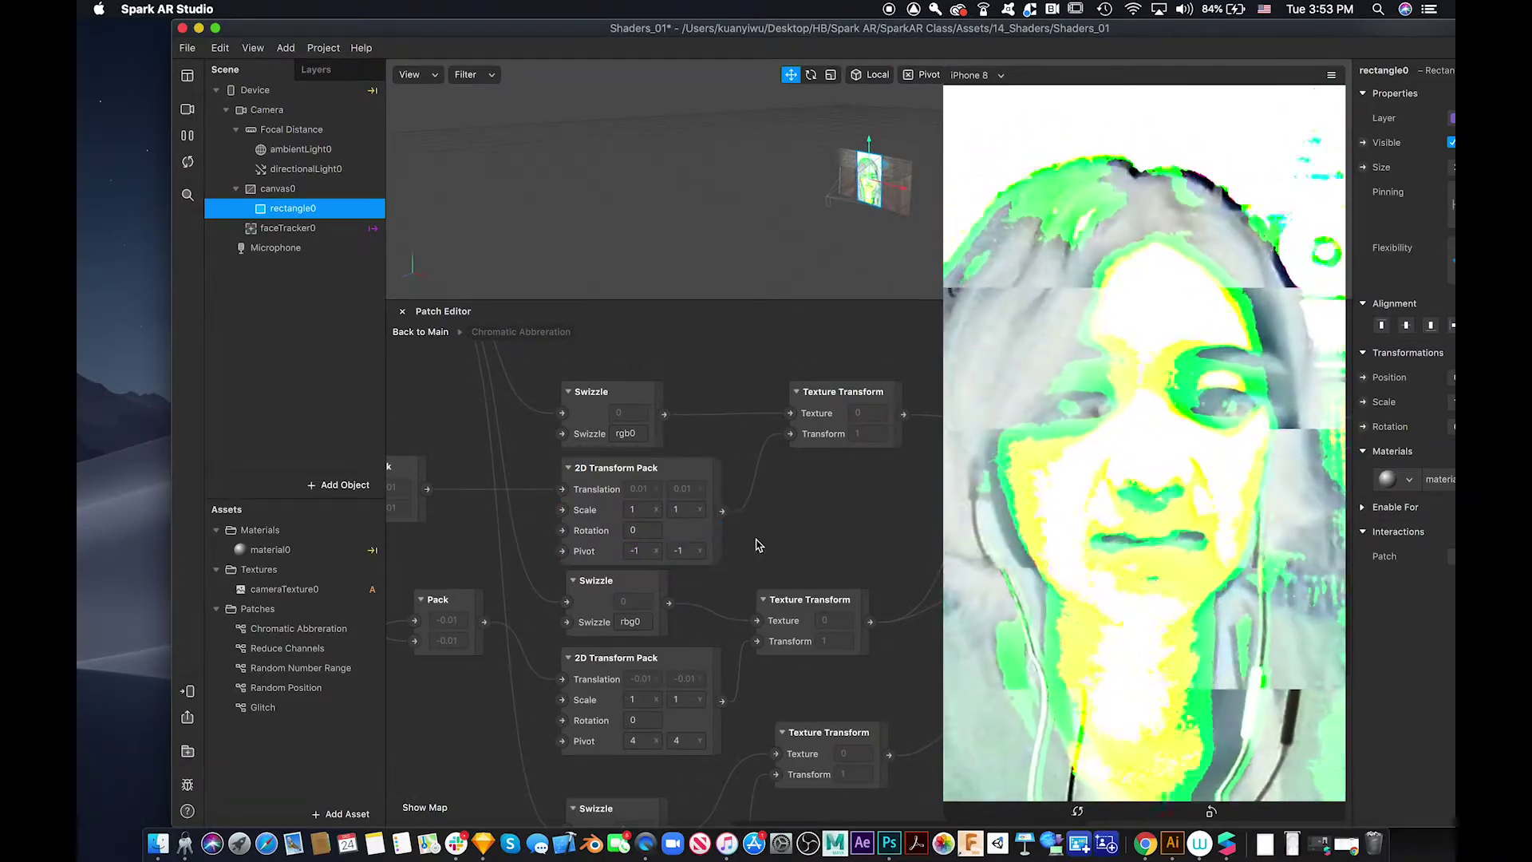
Set the pivot X and Y of the 2D Transform Pack below the rgb0 Swizzle to -100
{"action": "left_click", "coordinate": [626, 552]}
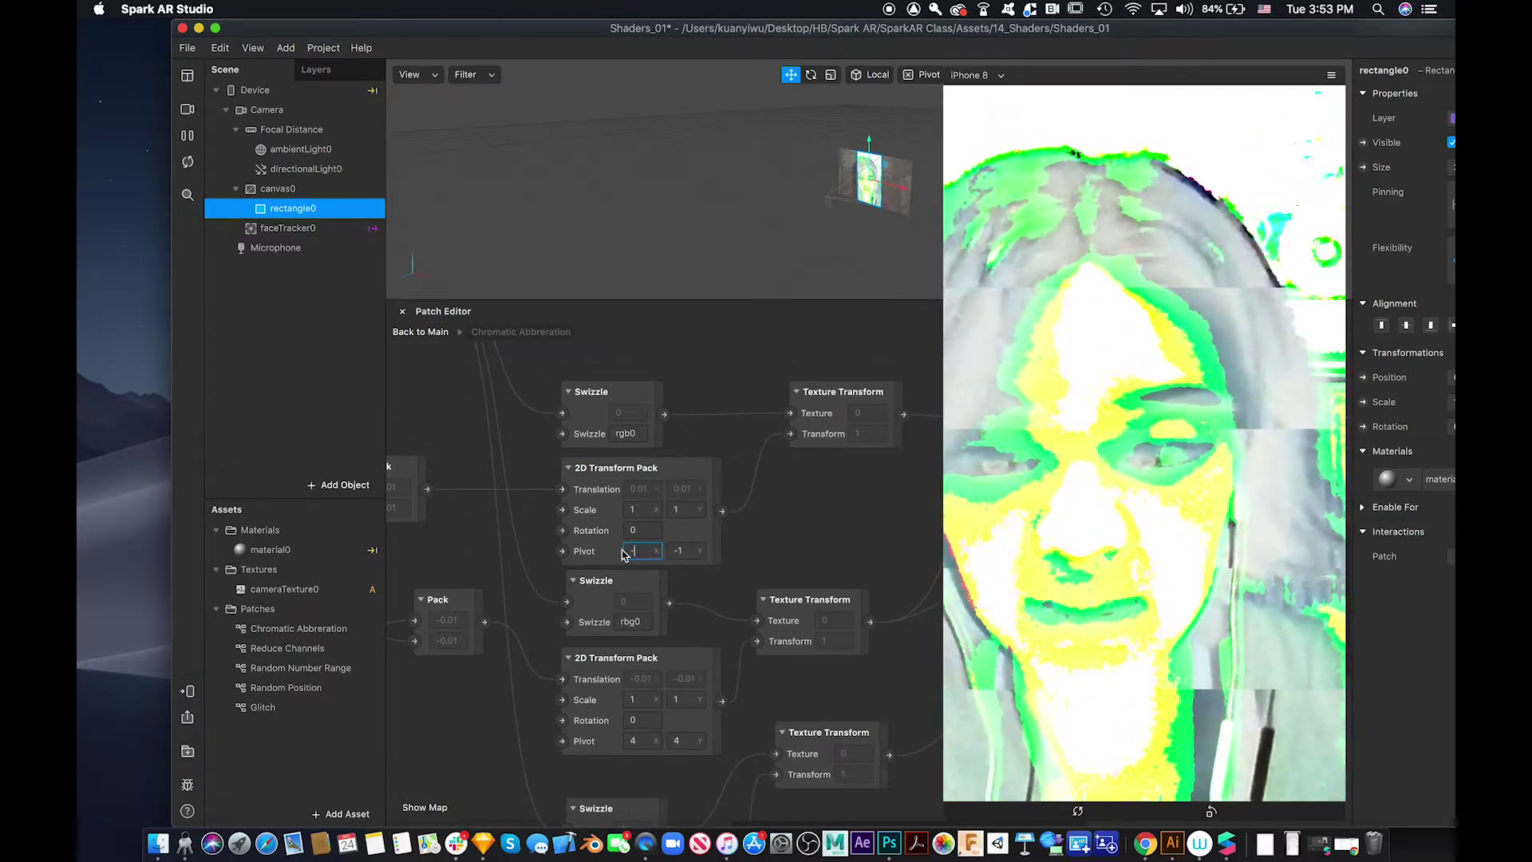
{"action": "type", "text": "-100"}
{"action": "key", "text": "Tab"}
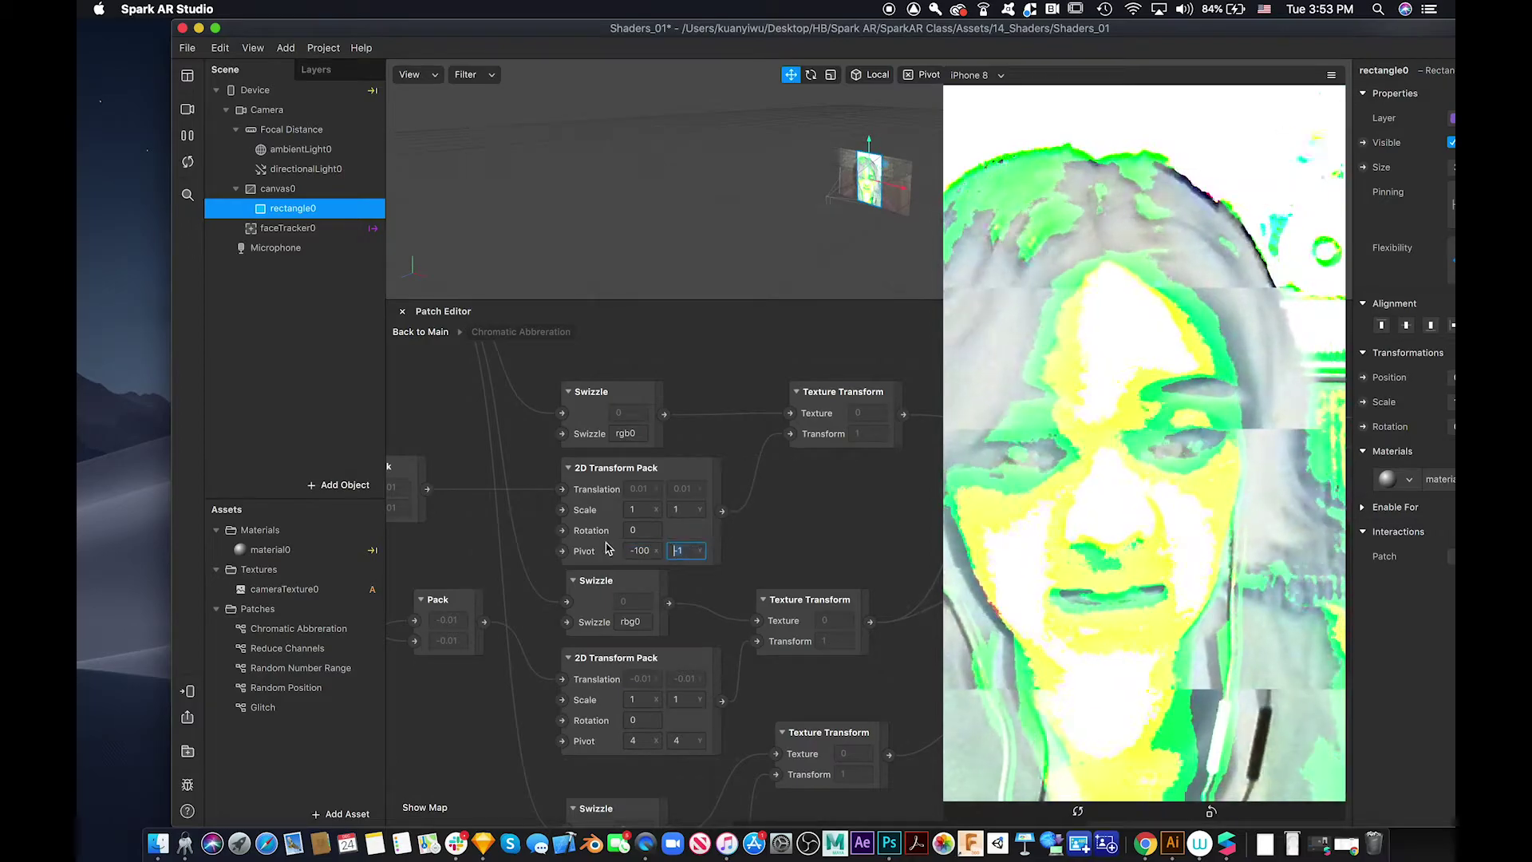
{"action": "type", "text": "-100"}
{"action": "key", "text": "Return"}
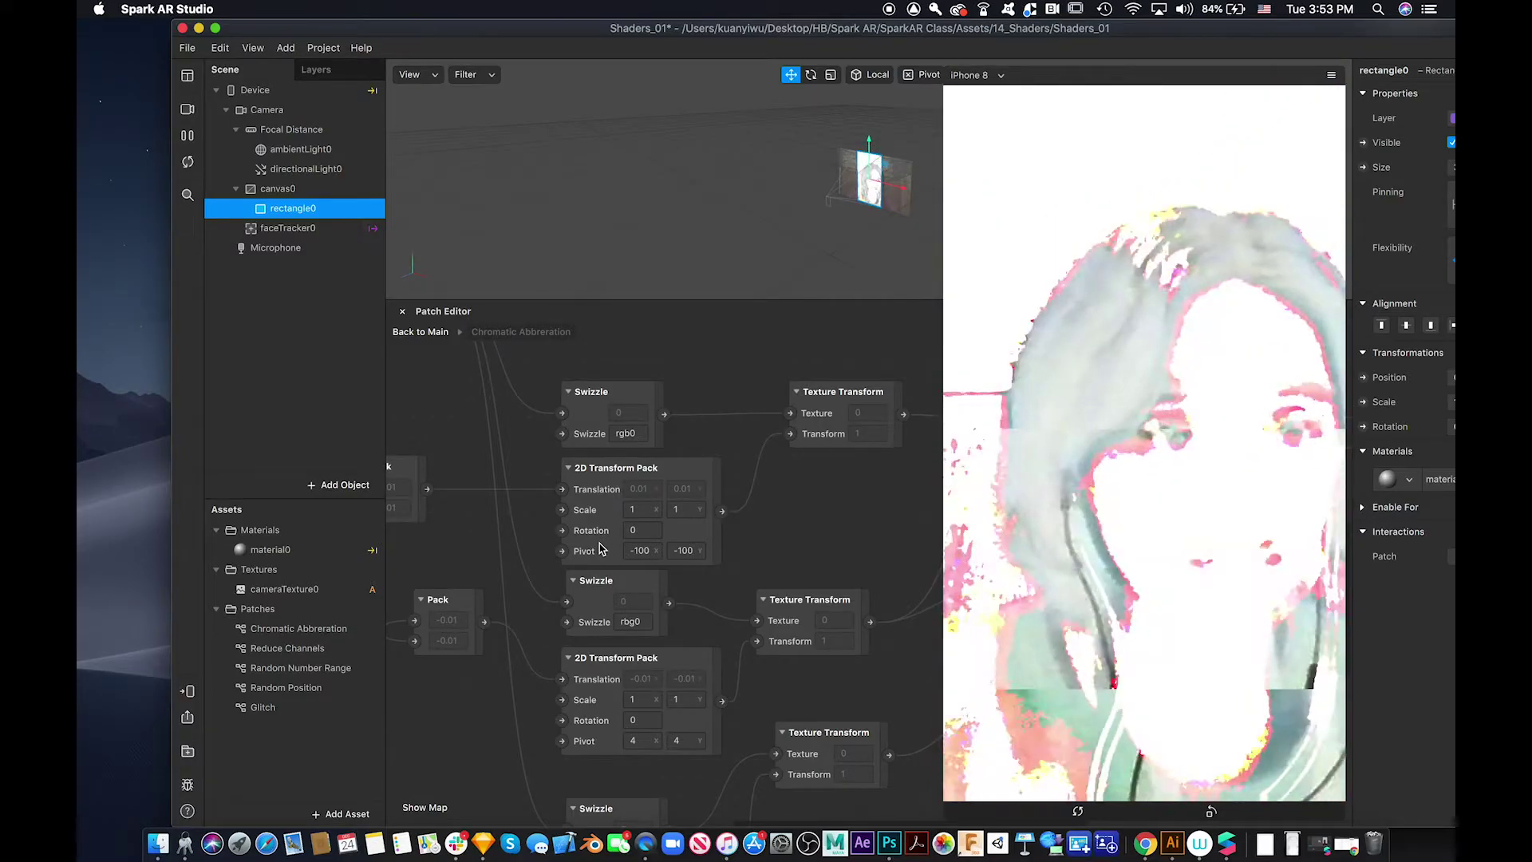
Set the scale X and Y of the first 2D Transform Pack, below the rgb0 Swizzle, to 10
{"action": "scroll", "coordinate": [651, 510], "scroll_direction": "right", "scroll_amount": 5}
{"action": "left_click", "coordinate": [551, 491]}
{"action": "key", "text": "BackSpace"}
{"action": "scroll", "coordinate": [586, 498], "scroll_direction": "left", "scroll_amount": 3}
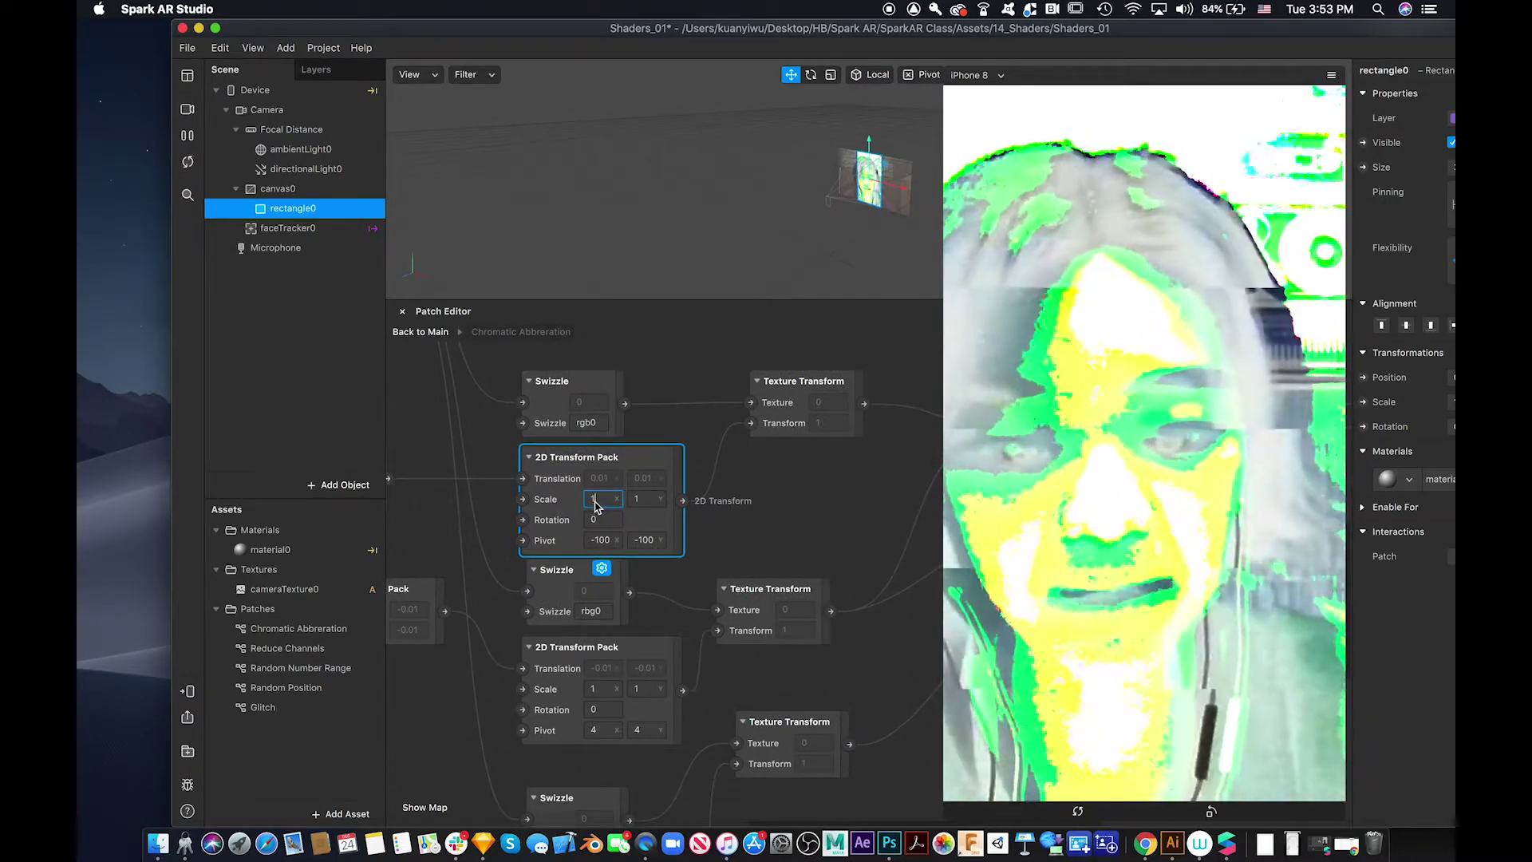
{"action": "type", "text": "10"}
{"action": "left_click", "coordinate": [639, 499]}
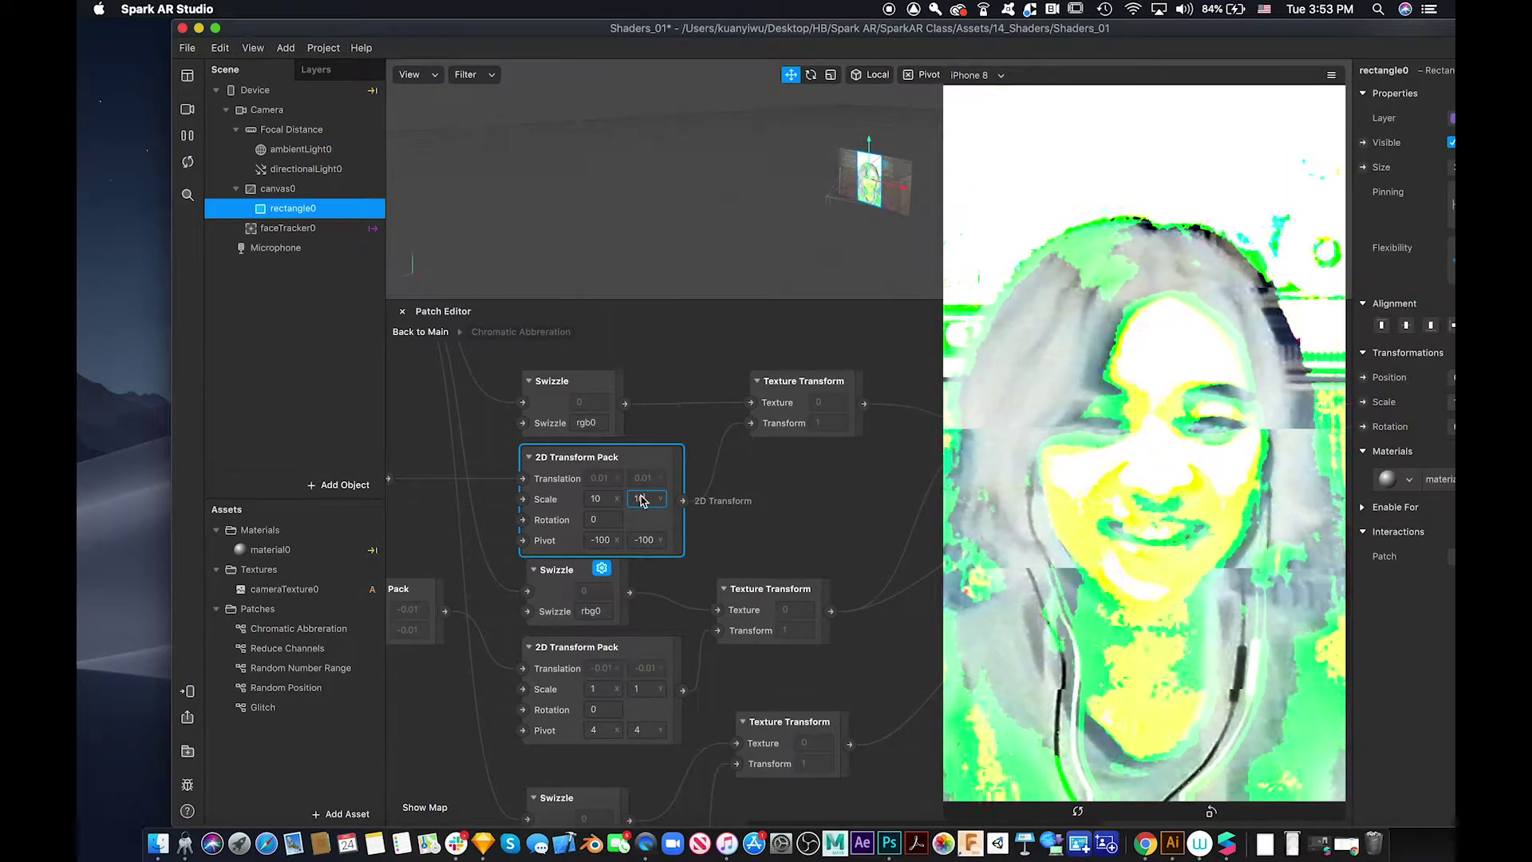
{"action": "left_click", "coordinate": [736, 538]}
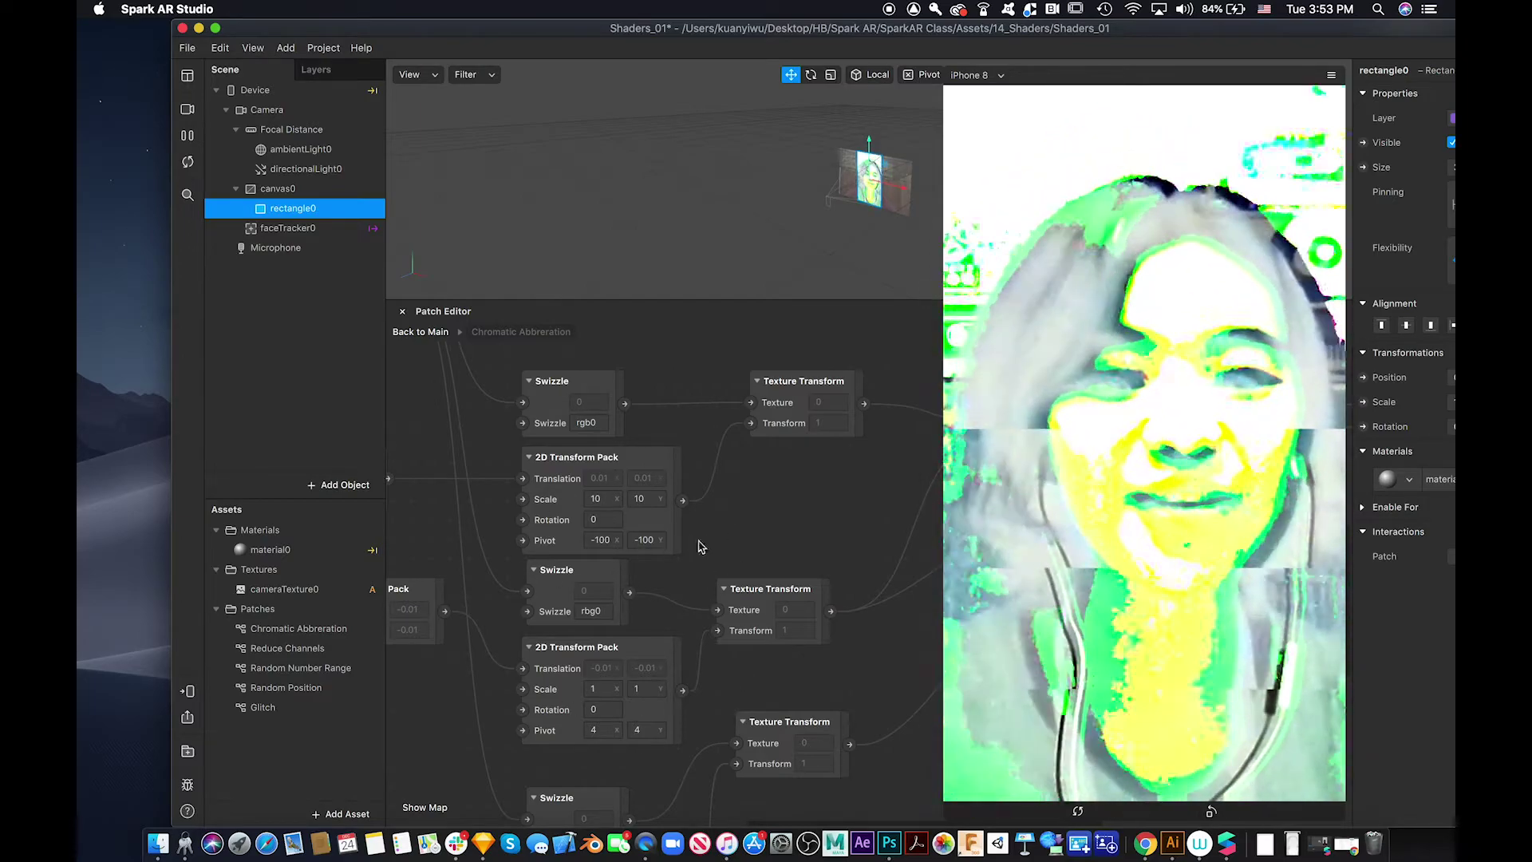
Set the pivot X and Y of the 2D Transform Pack below the rbg0 Swizzle to 3
{"action": "scroll", "coordinate": [691, 658], "scroll_direction": "down", "scroll_amount": 3}
{"action": "scroll", "coordinate": [691, 658], "scroll_direction": "left", "scroll_amount": 2}
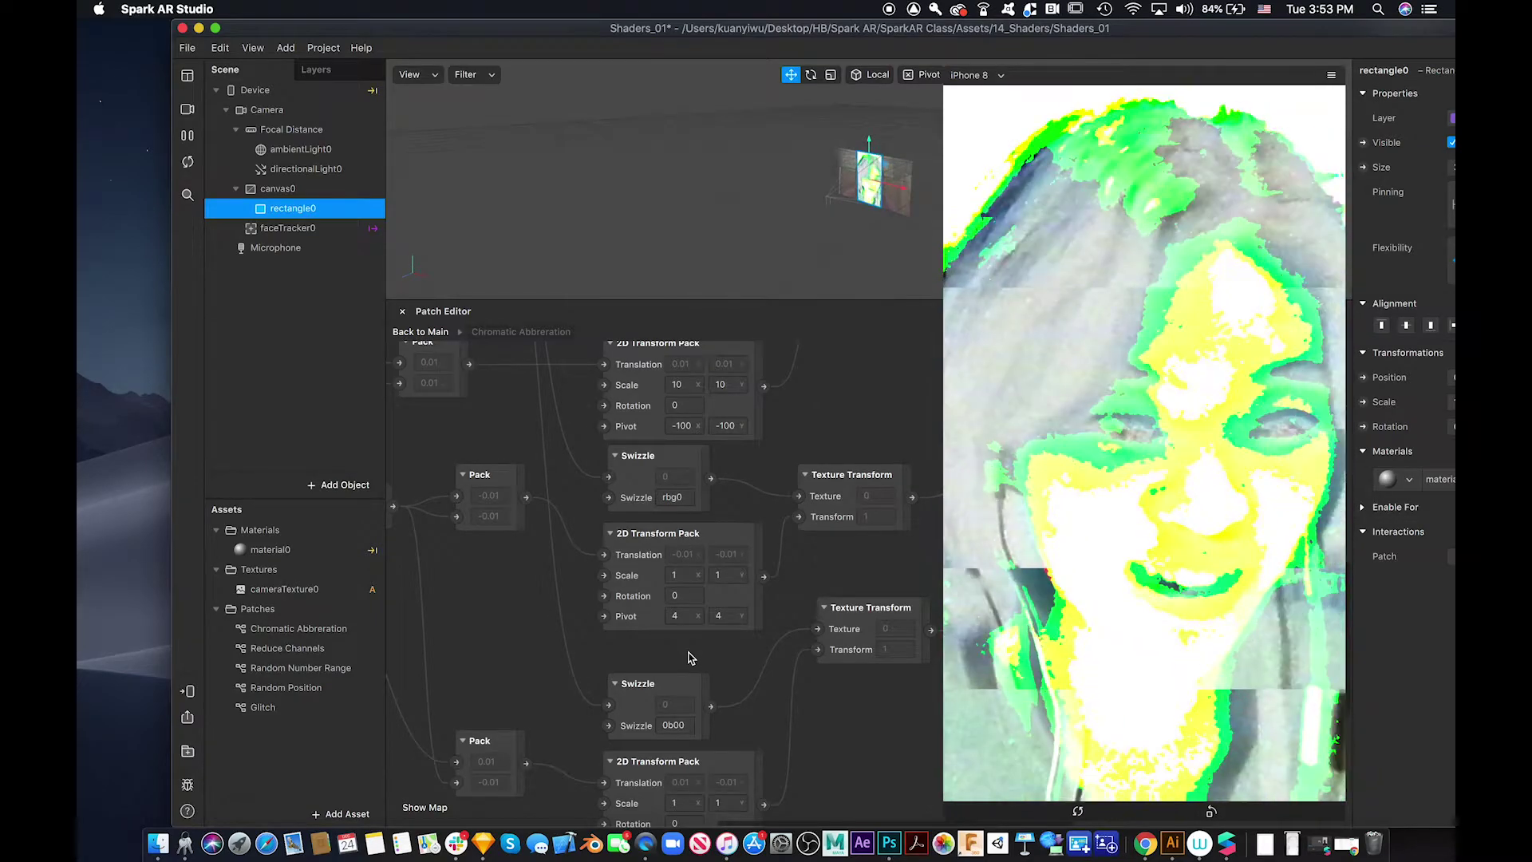
{"action": "scroll", "coordinate": [691, 658], "scroll_direction": "down", "scroll_amount": 3, "text": "ctrl"}
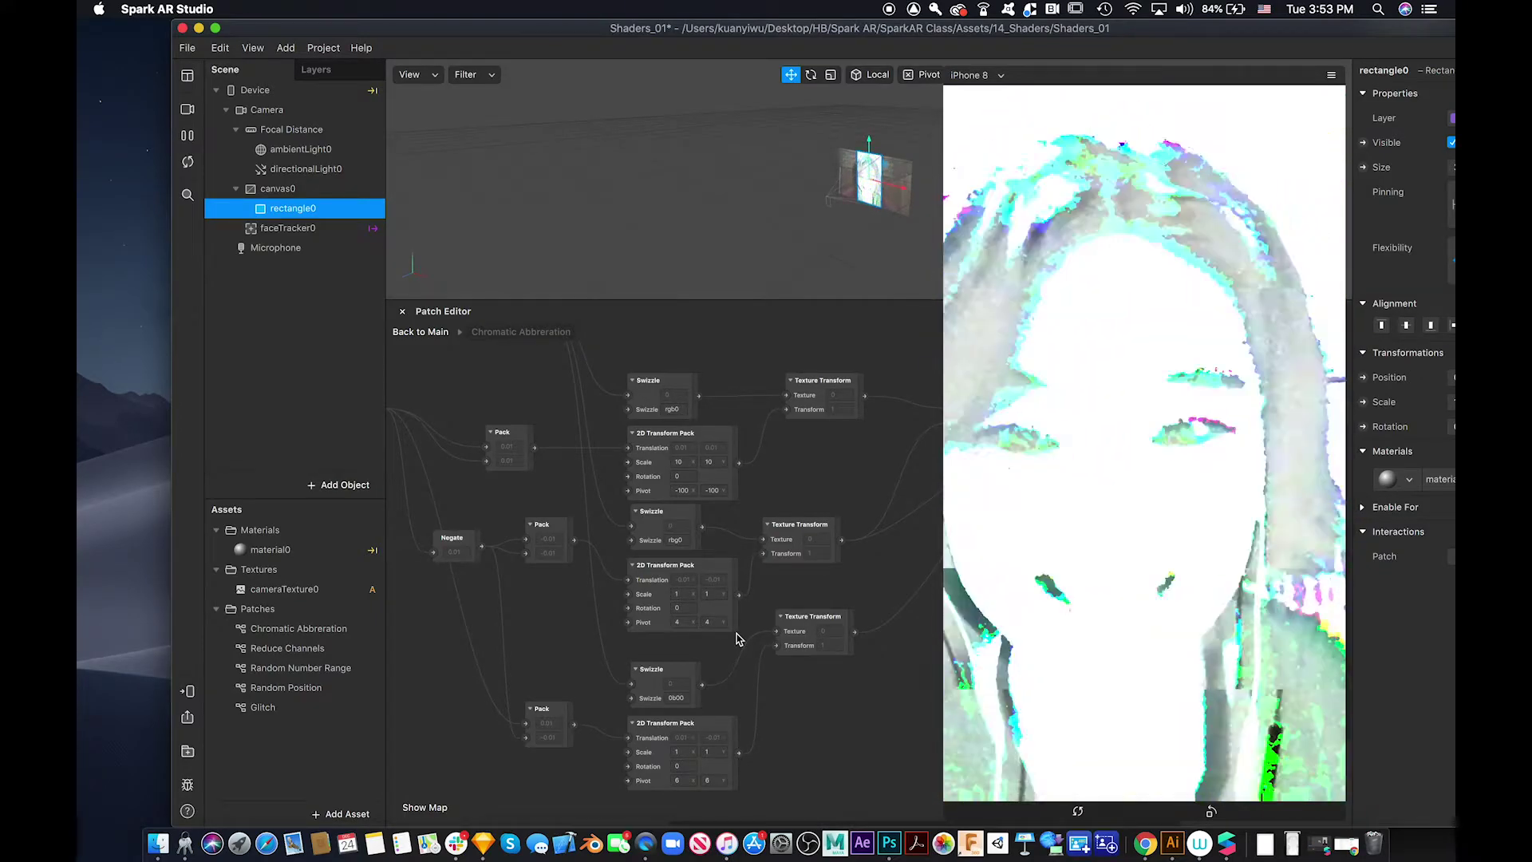
{"action": "scroll", "coordinate": [738, 639], "scroll_direction": "up", "scroll_amount": 3, "text": "ctrl"}
{"action": "left_click", "coordinate": [665, 619]}
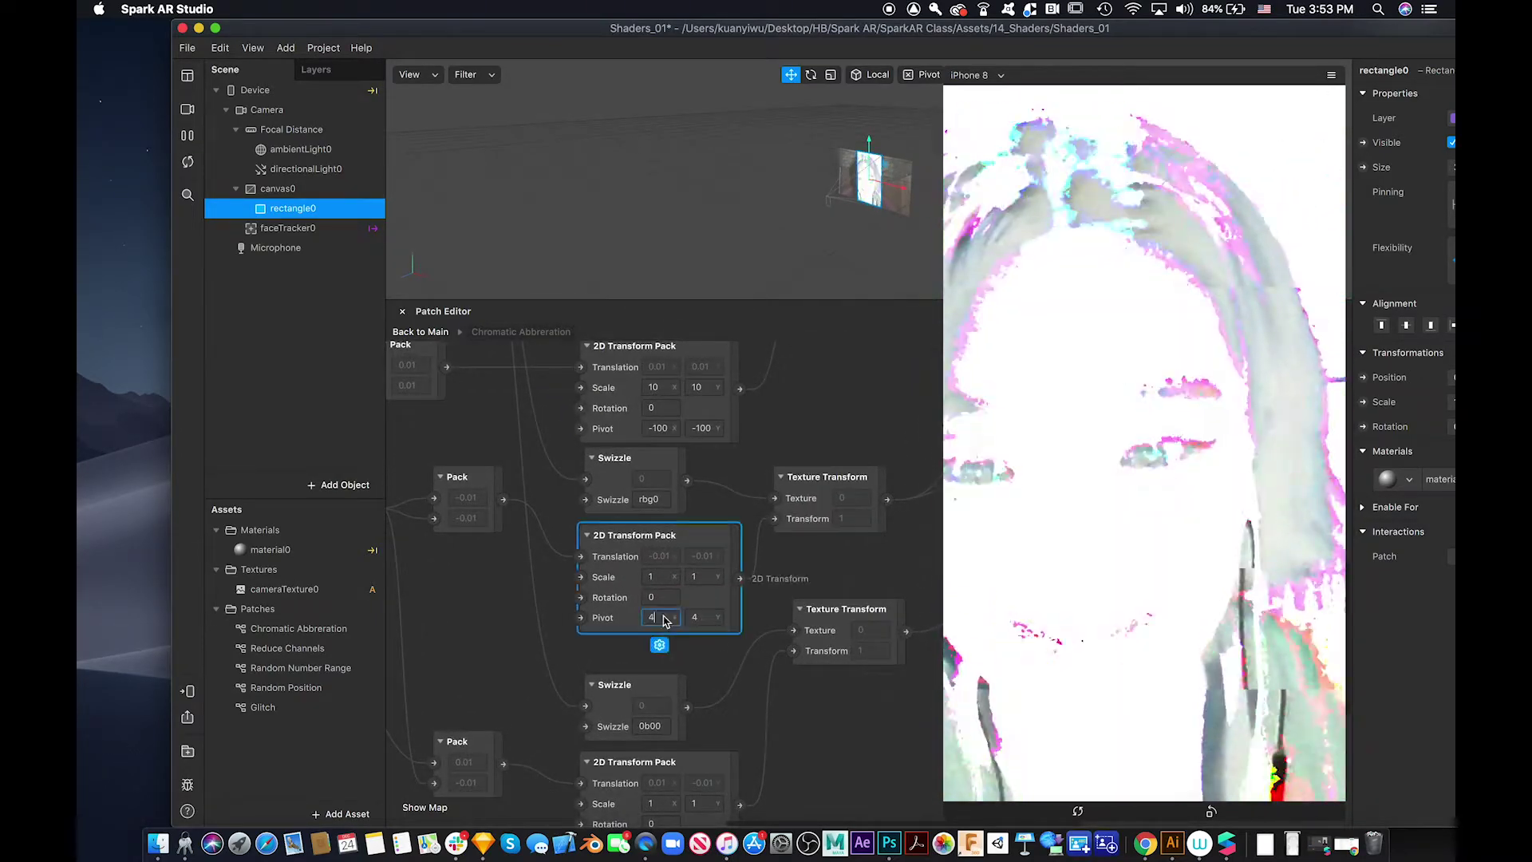
{"action": "type", "text": "3"}
{"action": "key", "text": "Tab"}
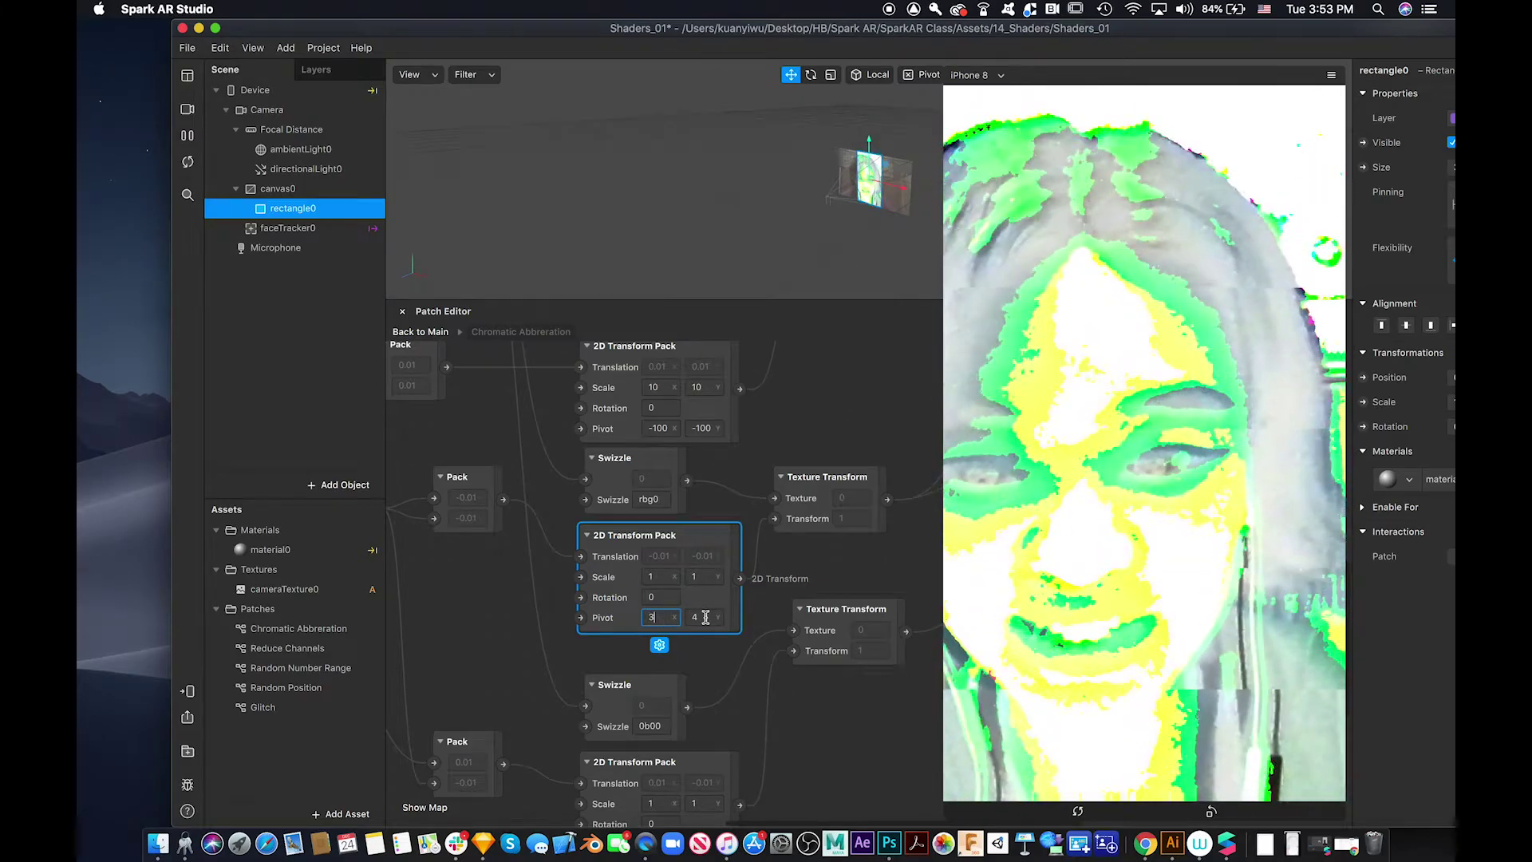
{"action": "type", "text": "3"}
{"action": "left_click", "coordinate": [769, 677]}
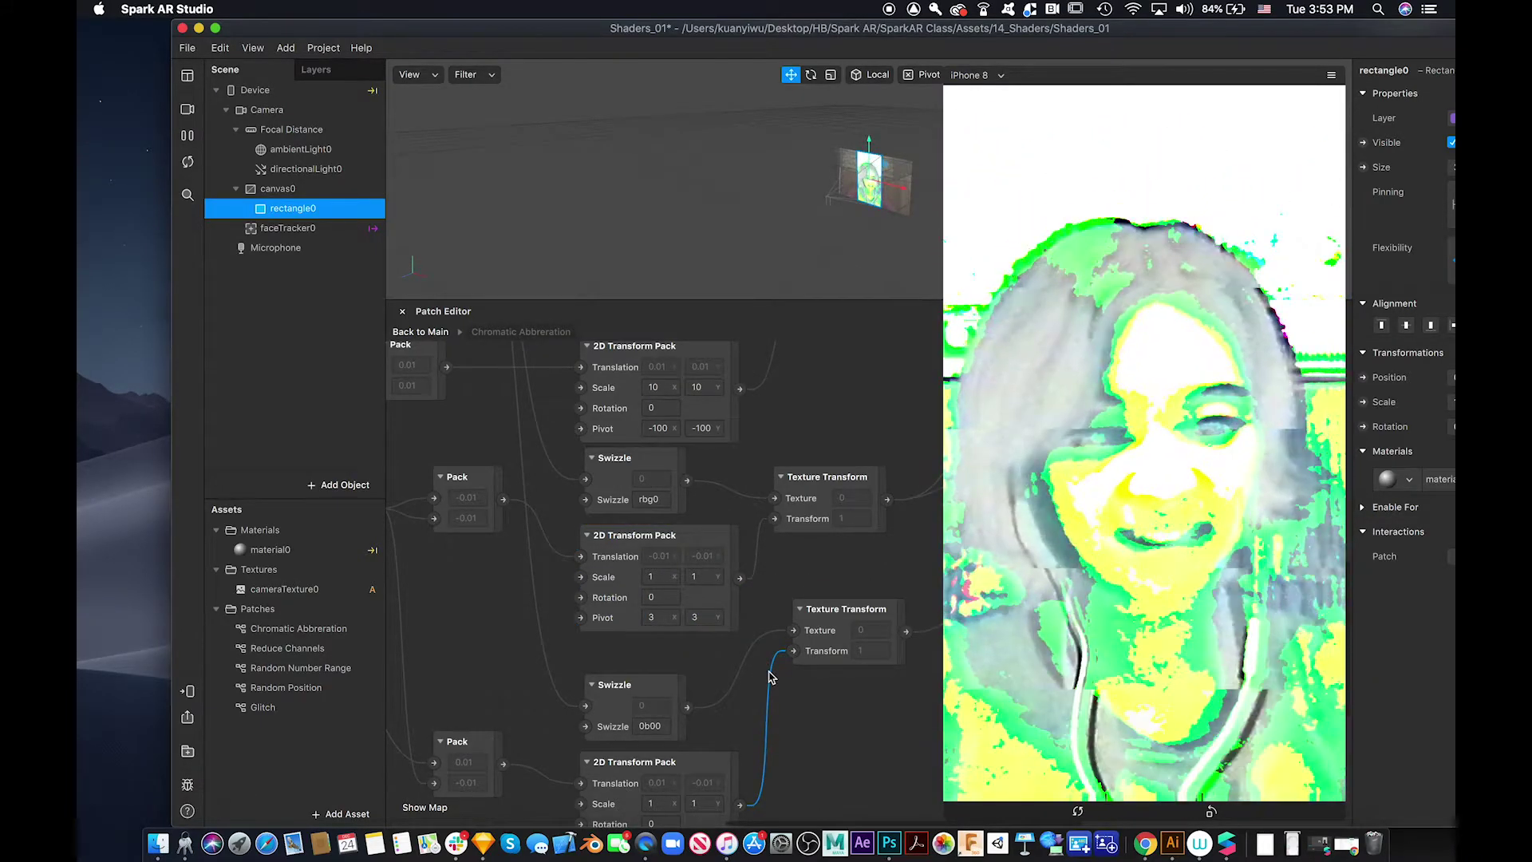
Trace the Texture input through the Swizzle patches and the Pack values through the 2D Transform Packs to the Texture Transforms
{"action": "scroll", "coordinate": [692, 710], "scroll_direction": "up", "scroll_amount": 3}
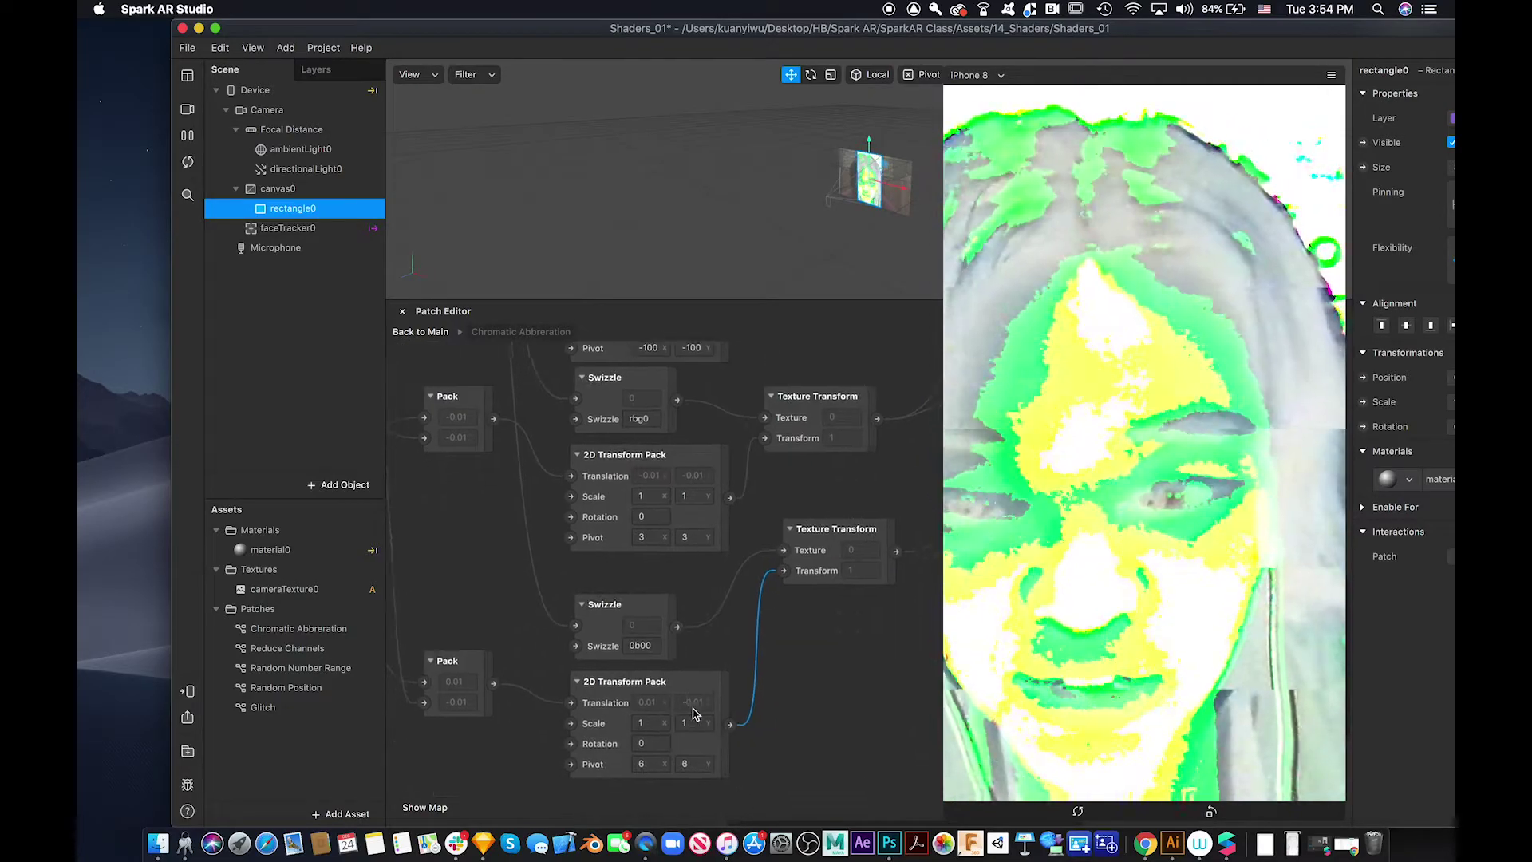
{"action": "scroll", "coordinate": [693, 713], "scroll_direction": "up", "scroll_amount": 5}
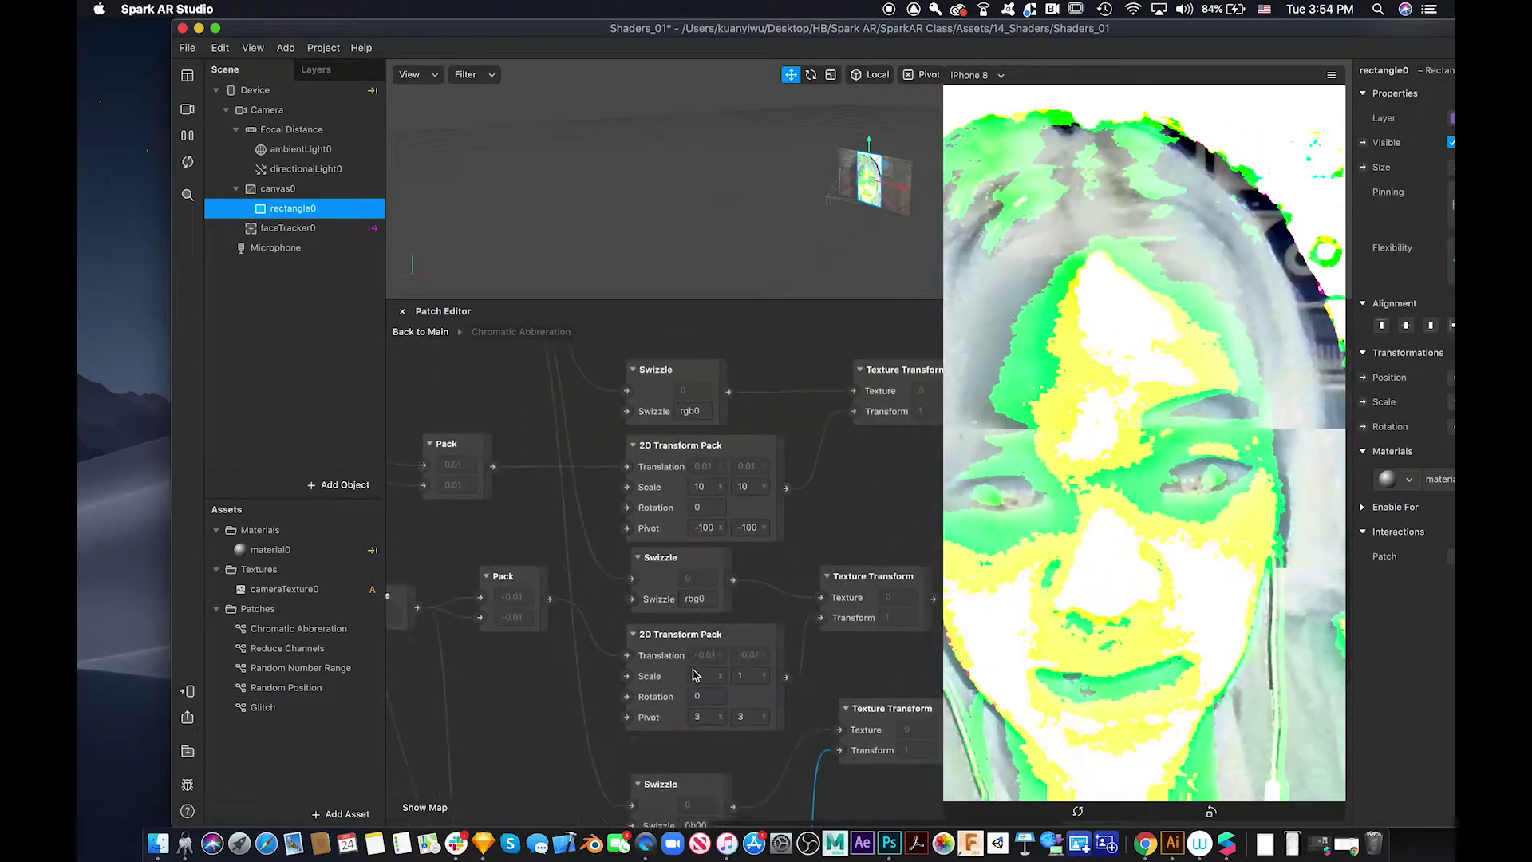
{"action": "scroll", "coordinate": [702, 638], "scroll_direction": "right", "scroll_amount": 3}
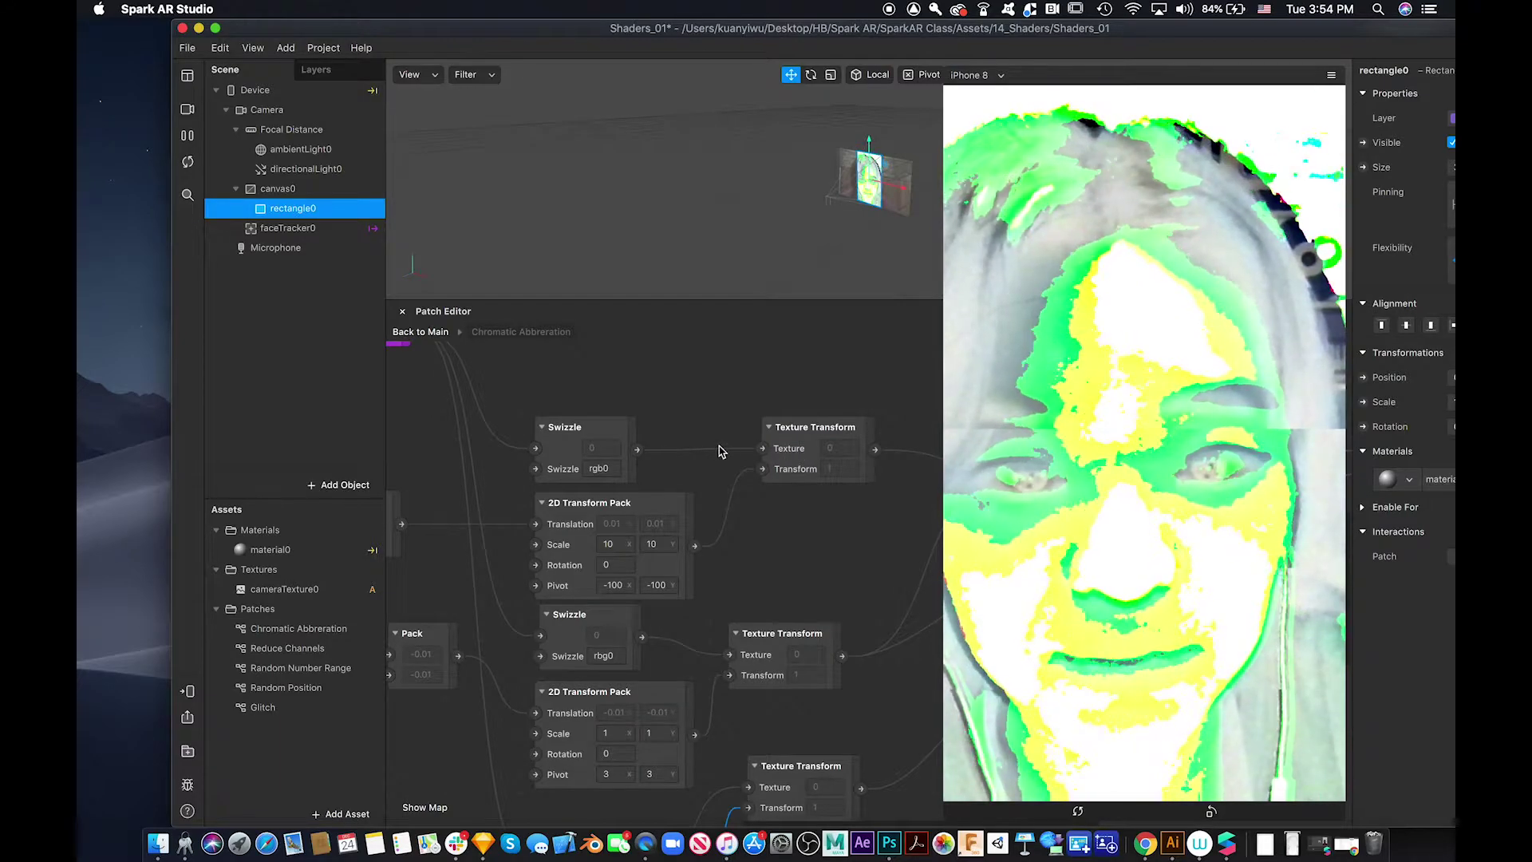
{"action": "scroll", "coordinate": [815, 527], "scroll_direction": "right", "scroll_amount": 3}
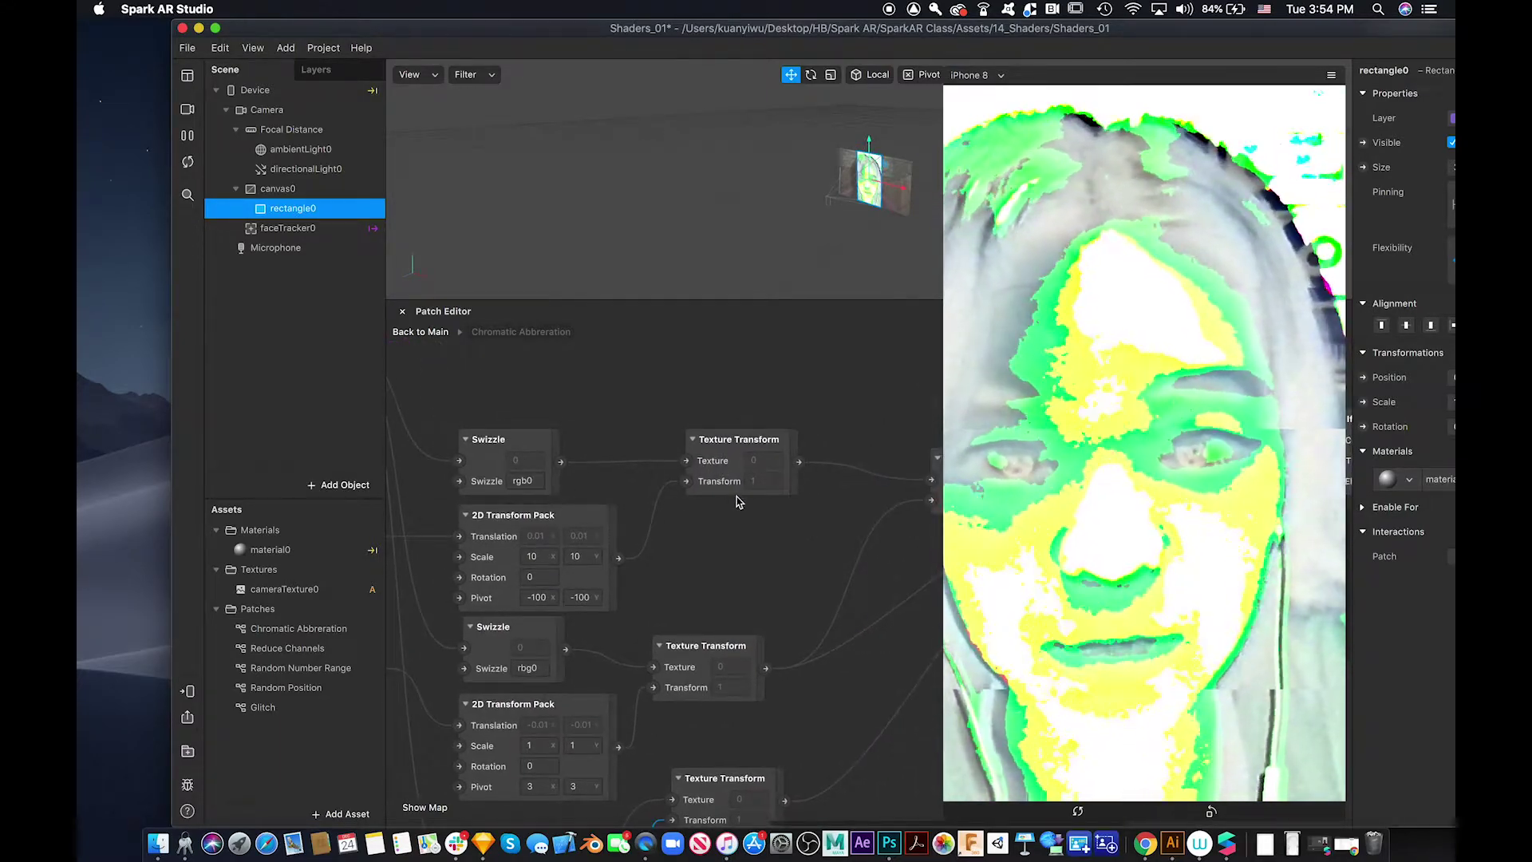
{"action": "scroll", "coordinate": [739, 517], "scroll_direction": "left", "scroll_amount": 8}
{"action": "scroll", "coordinate": [739, 517], "scroll_direction": "up", "scroll_amount": 4}
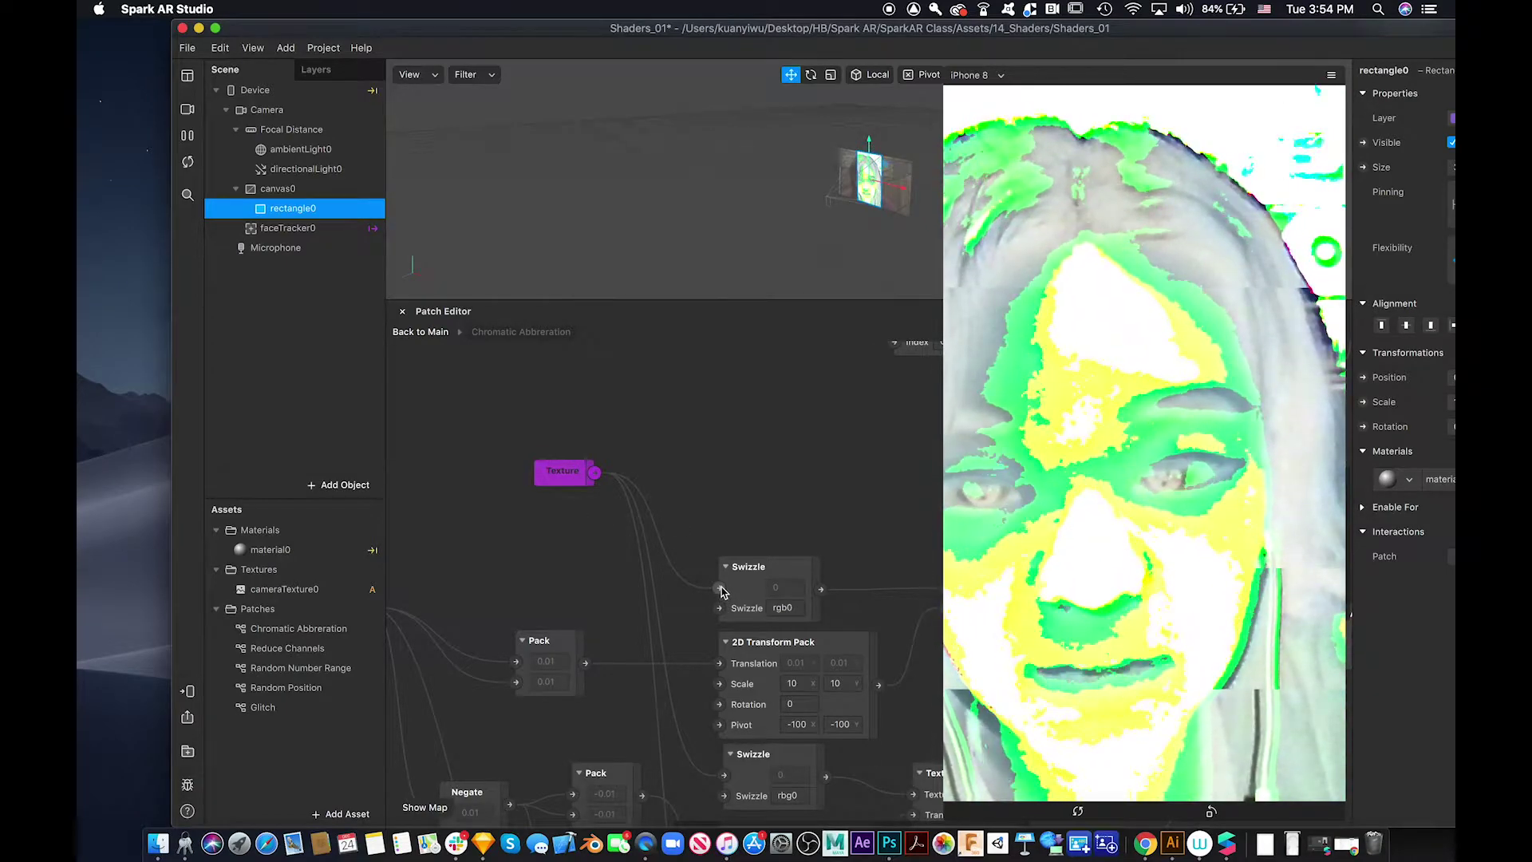
{"action": "scroll", "coordinate": [721, 591], "scroll_direction": "down", "scroll_amount": 2}
{"action": "scroll", "coordinate": [719, 597], "scroll_direction": "down", "scroll_amount": 3}
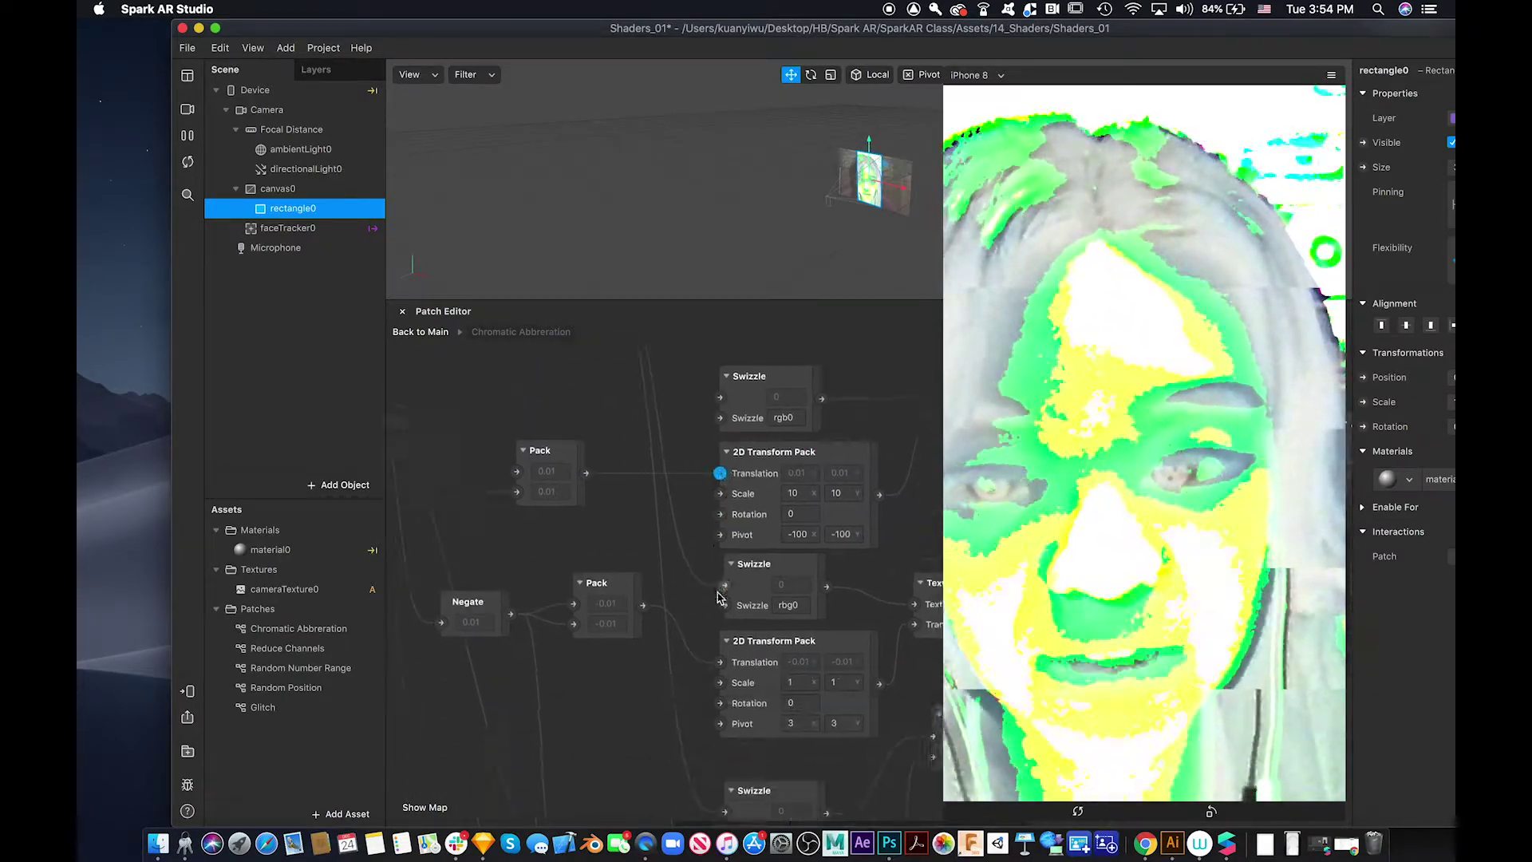
{"action": "scroll", "coordinate": [719, 597], "scroll_direction": "down", "scroll_amount": 1}
{"action": "scroll", "coordinate": [776, 592], "scroll_direction": "right", "scroll_amount": 3}
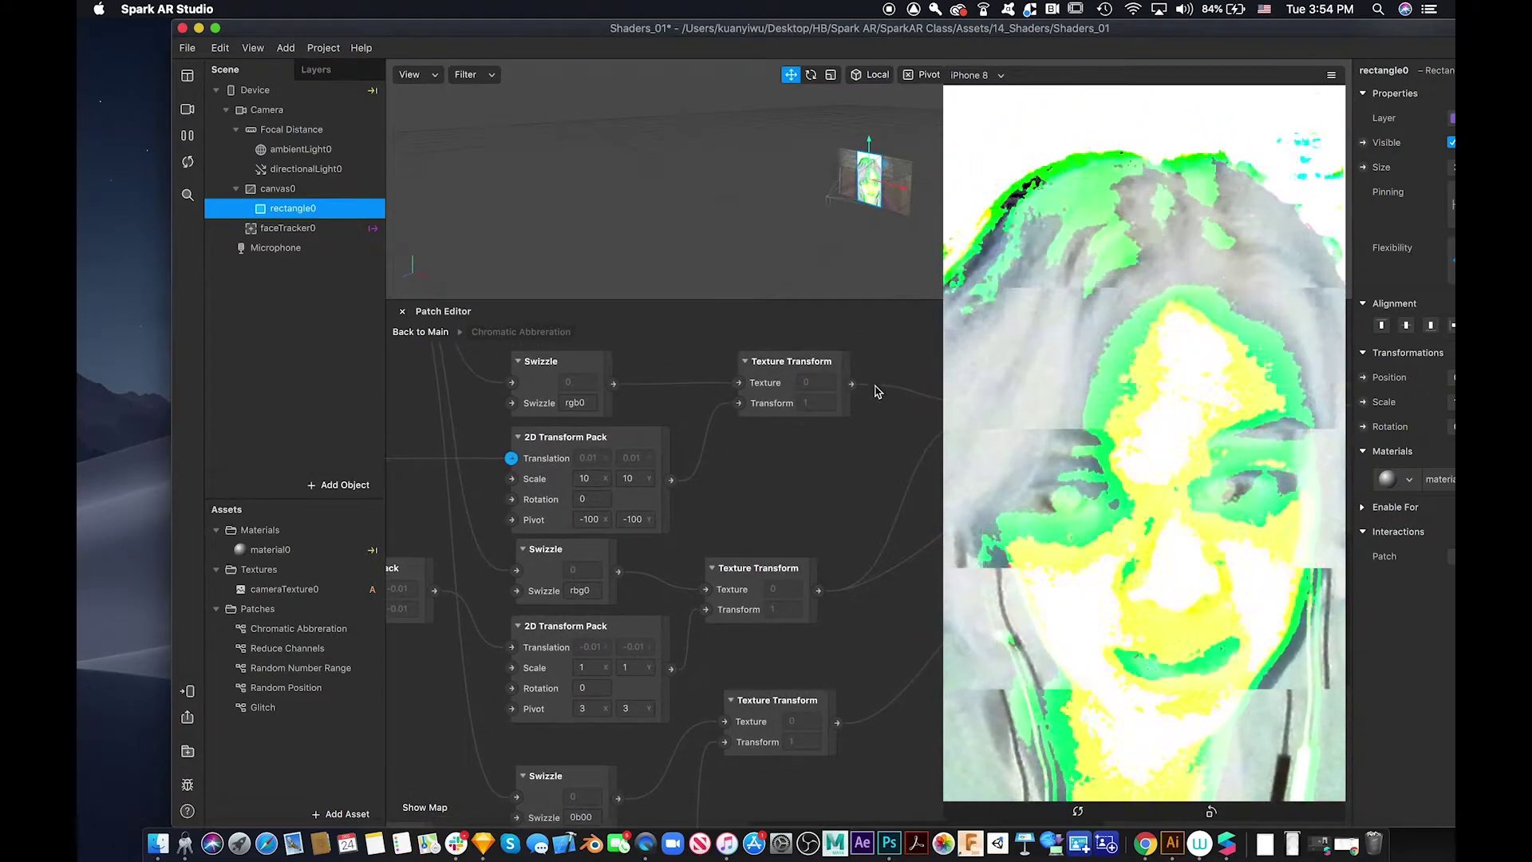
Examine how the Texture Transform outputs combine in the two Add patches, then review the group as a whole
{"action": "scroll", "coordinate": [870, 391], "scroll_direction": "right", "scroll_amount": 10}
{"action": "scroll", "coordinate": [877, 395], "scroll_direction": "right", "scroll_amount": 8}
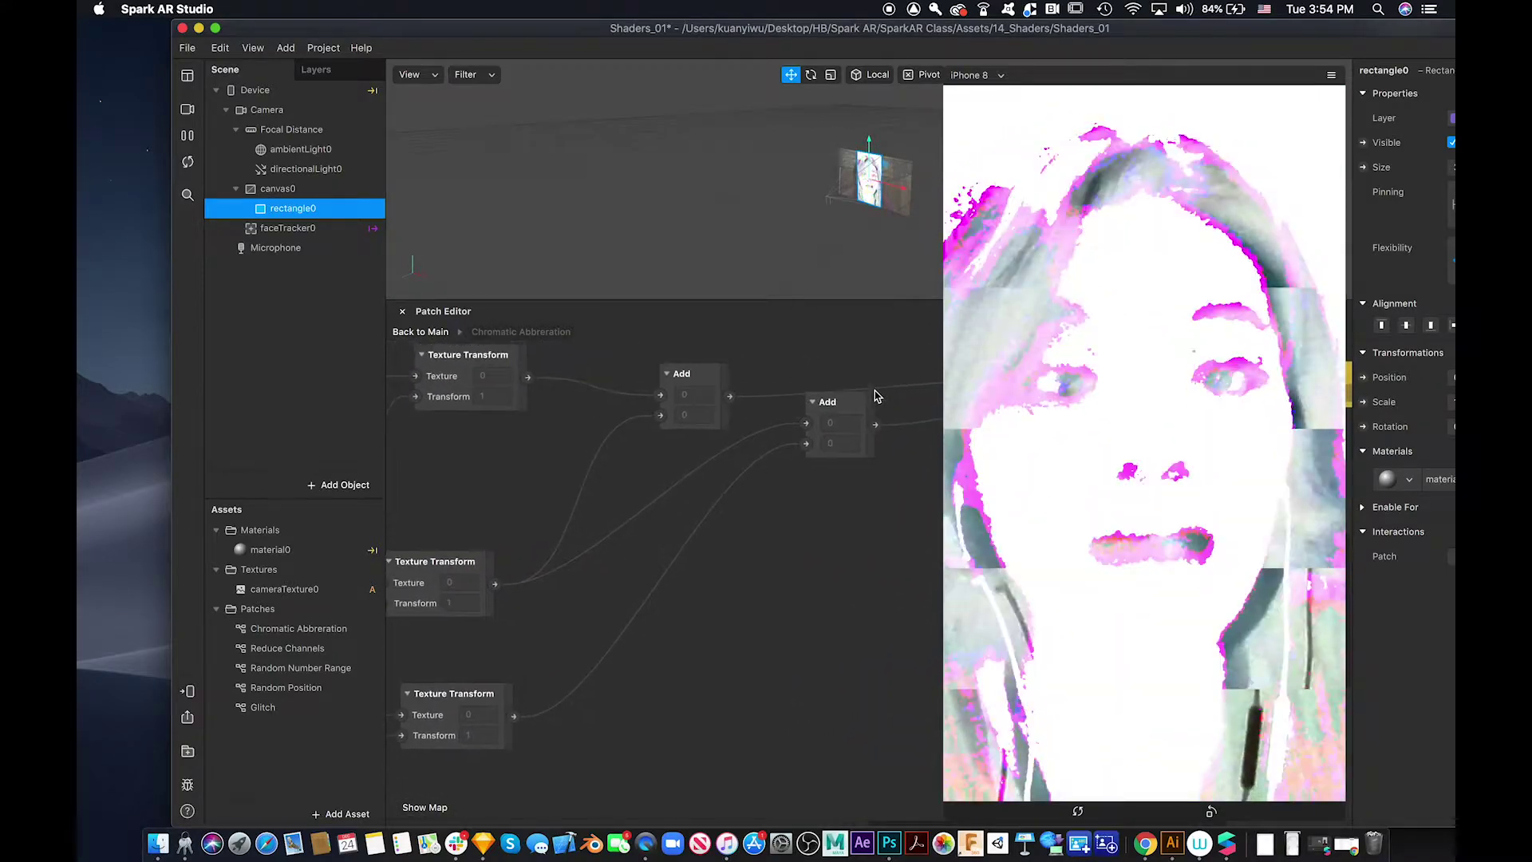
{"action": "scroll", "coordinate": [876, 395], "scroll_direction": "right", "scroll_amount": 7}
{"action": "scroll", "coordinate": [751, 567], "scroll_direction": "down", "scroll_amount": 5}
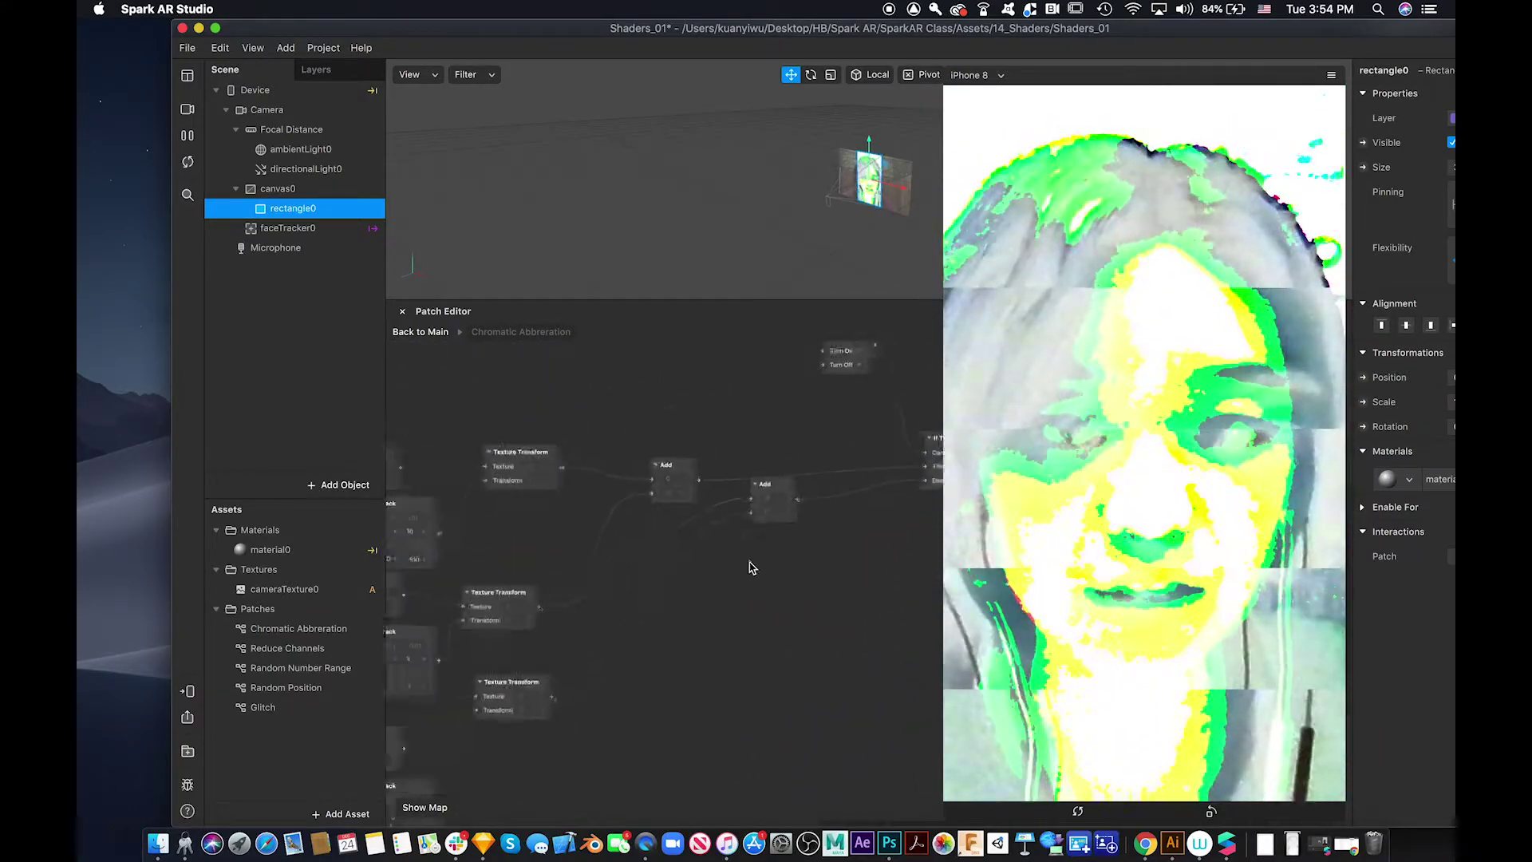
{"action": "scroll", "coordinate": [750, 567], "scroll_direction": "left", "scroll_amount": 6}
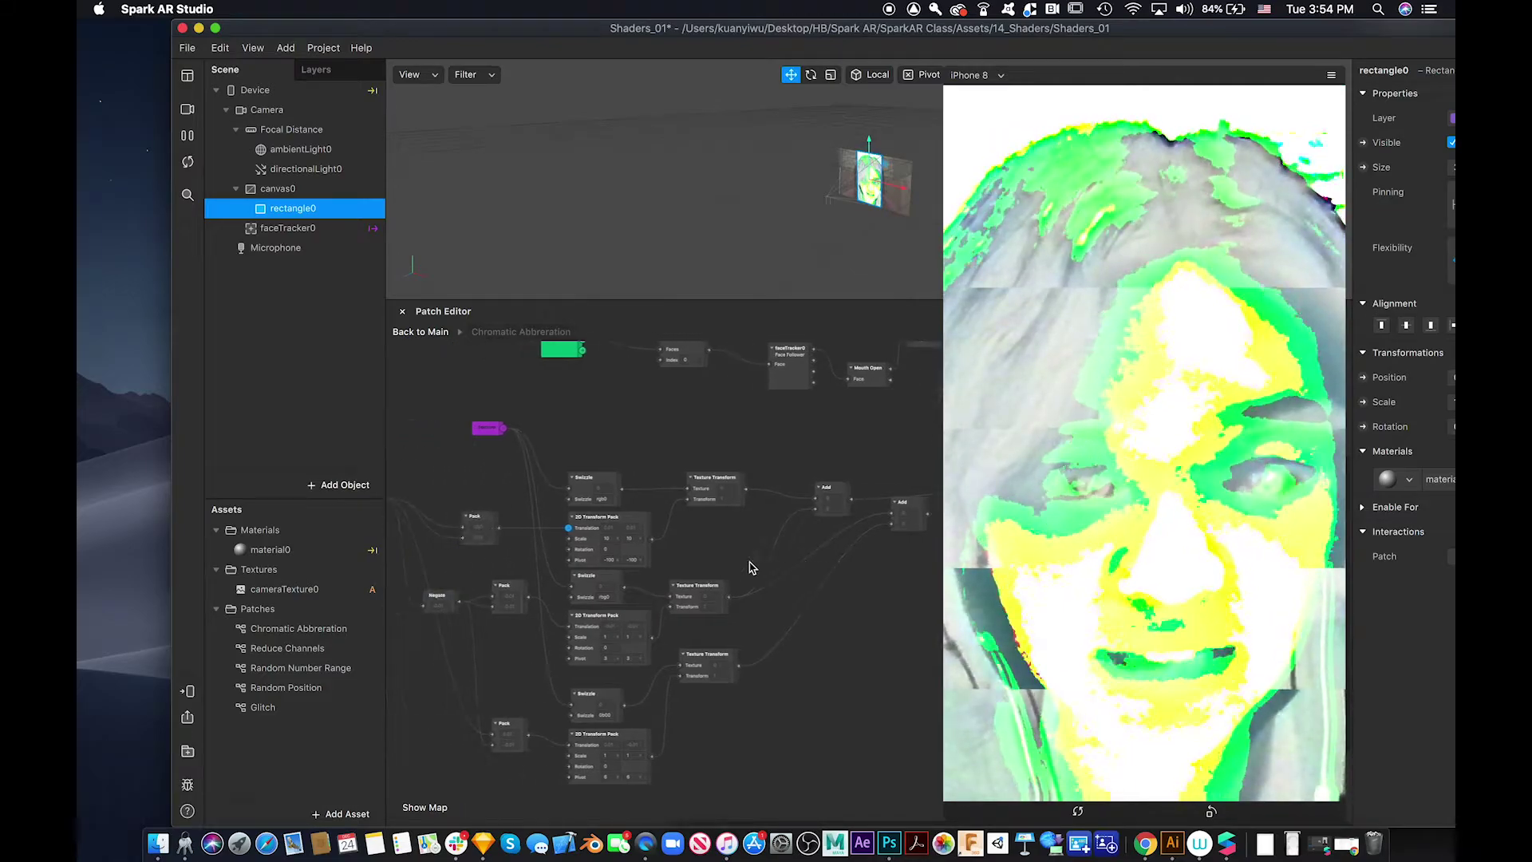
{"action": "scroll", "coordinate": [848, 574], "scroll_direction": "up", "scroll_amount": 7}
{"action": "scroll", "coordinate": [847, 575], "scroll_direction": "down", "scroll_amount": 10}
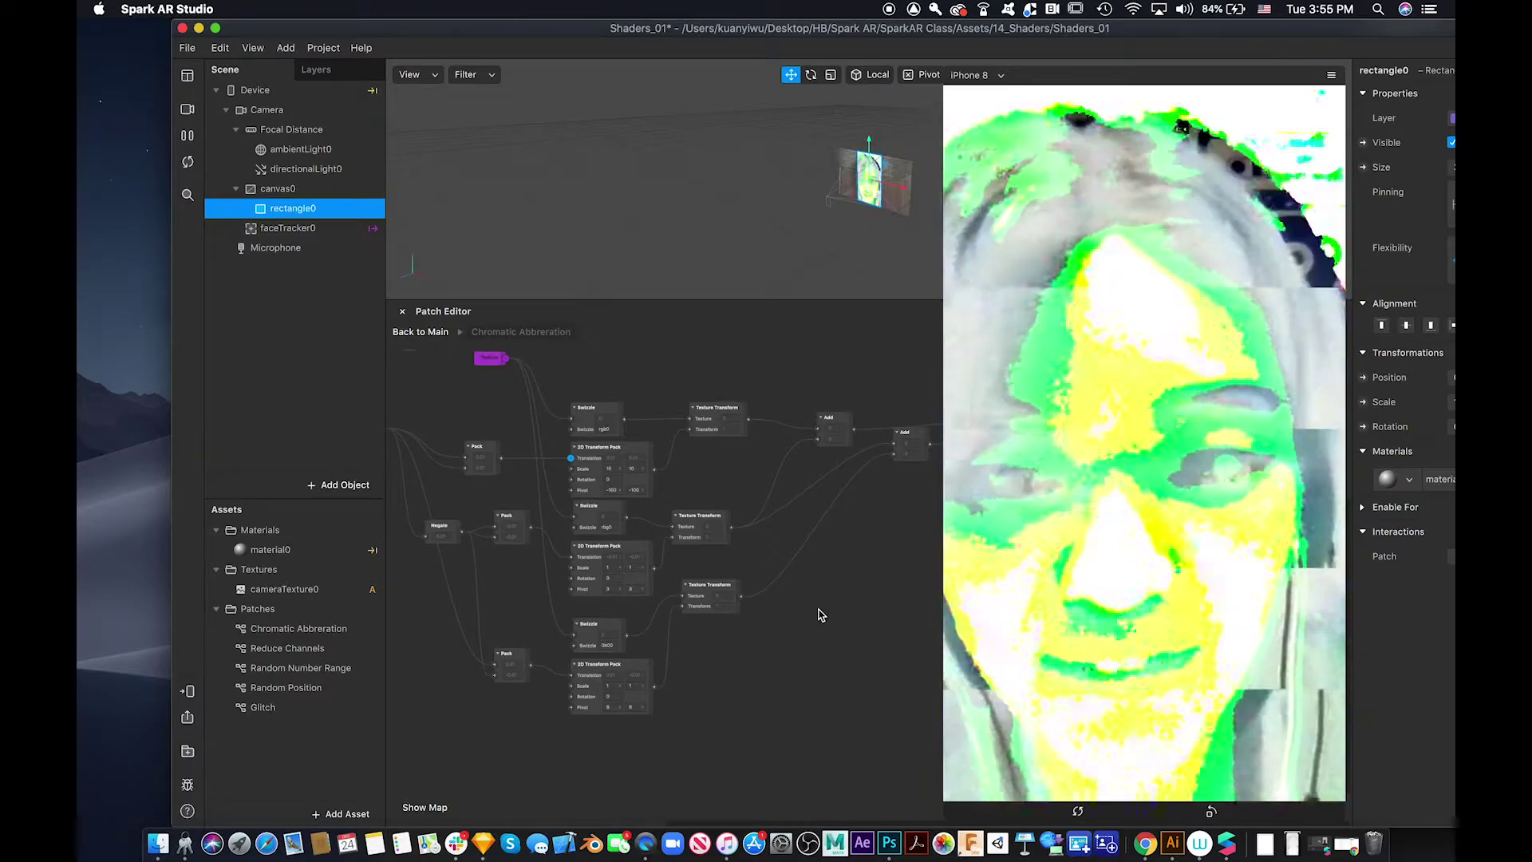
Try the Color data type on the Negate patch, then change it to Vector 2
{"action": "scroll", "coordinate": [817, 615], "scroll_direction": "up", "scroll_amount": 3}
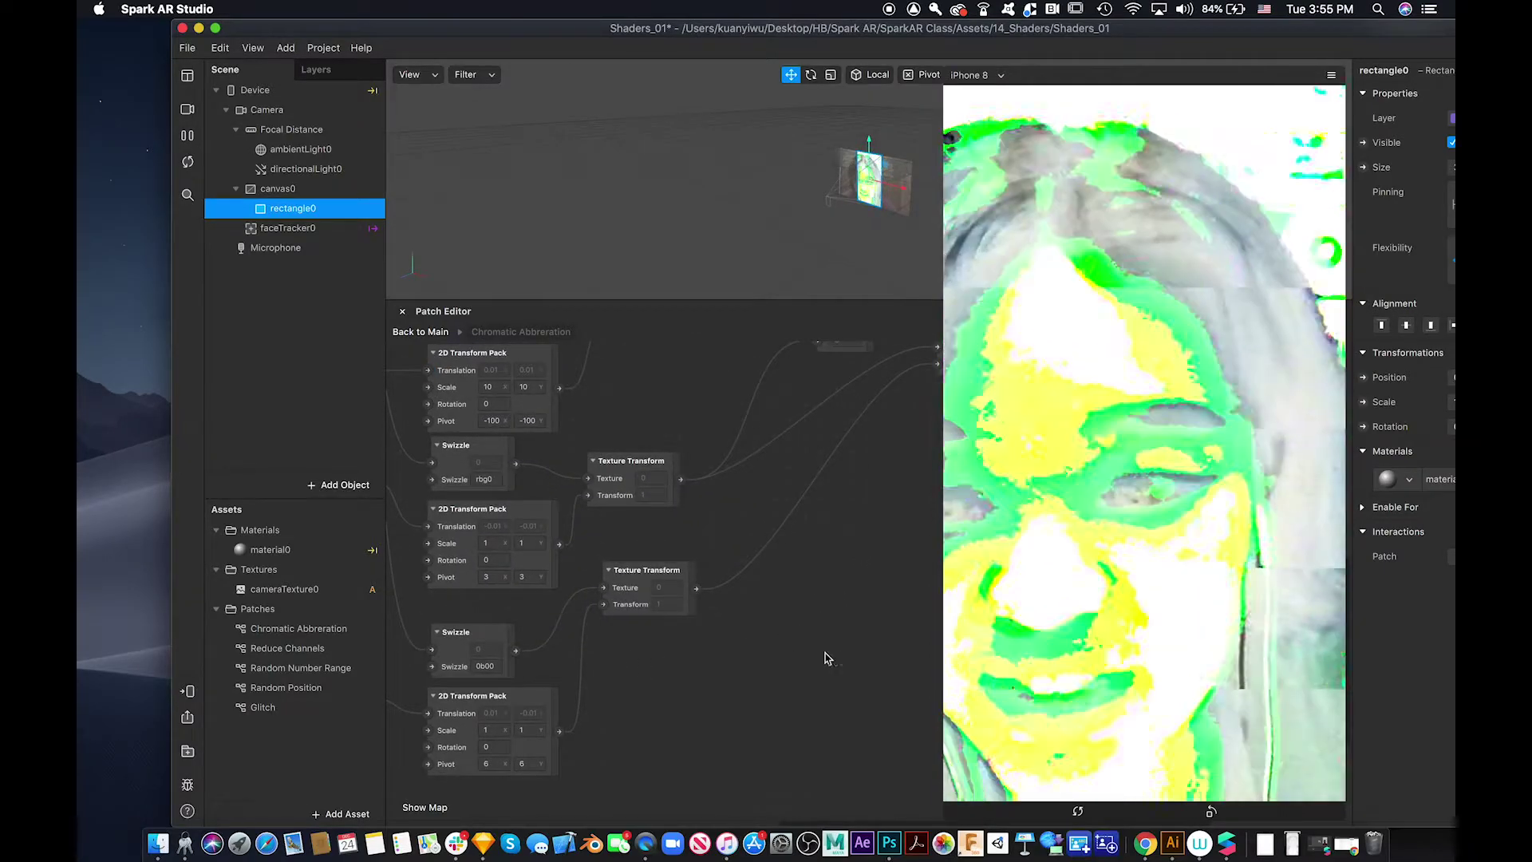
{"action": "scroll", "coordinate": [775, 651], "scroll_direction": "left", "scroll_amount": 10}
{"action": "scroll", "coordinate": [775, 651], "scroll_direction": "left", "scroll_amount": 6}
{"action": "scroll", "coordinate": [774, 650], "scroll_direction": "up", "scroll_amount": 5}
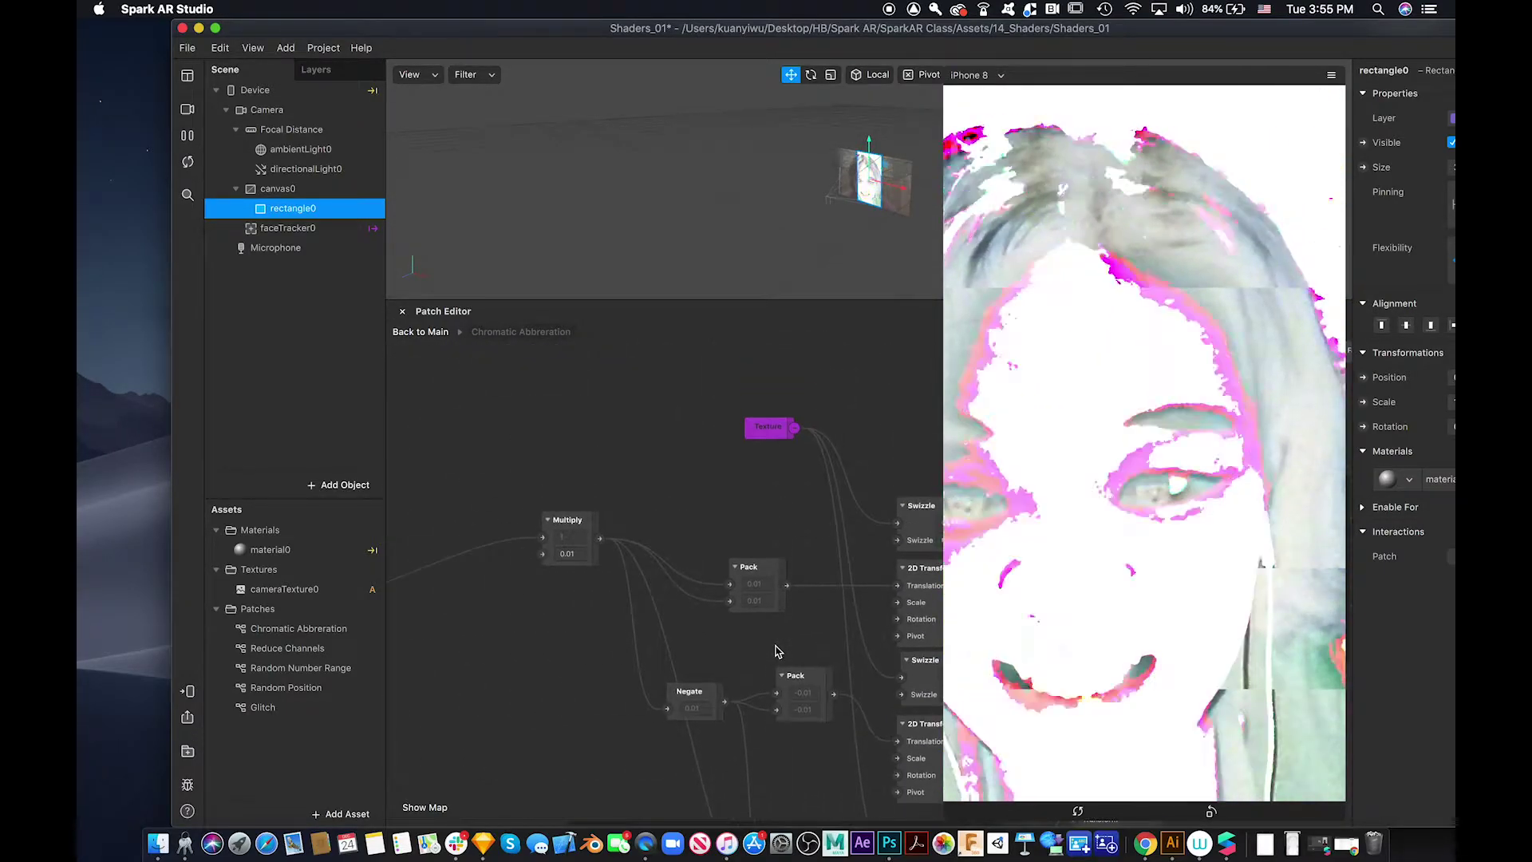
{"action": "scroll", "coordinate": [778, 652], "scroll_direction": "right", "scroll_amount": 4}
{"action": "scroll", "coordinate": [778, 652], "scroll_direction": "down", "scroll_amount": 1}
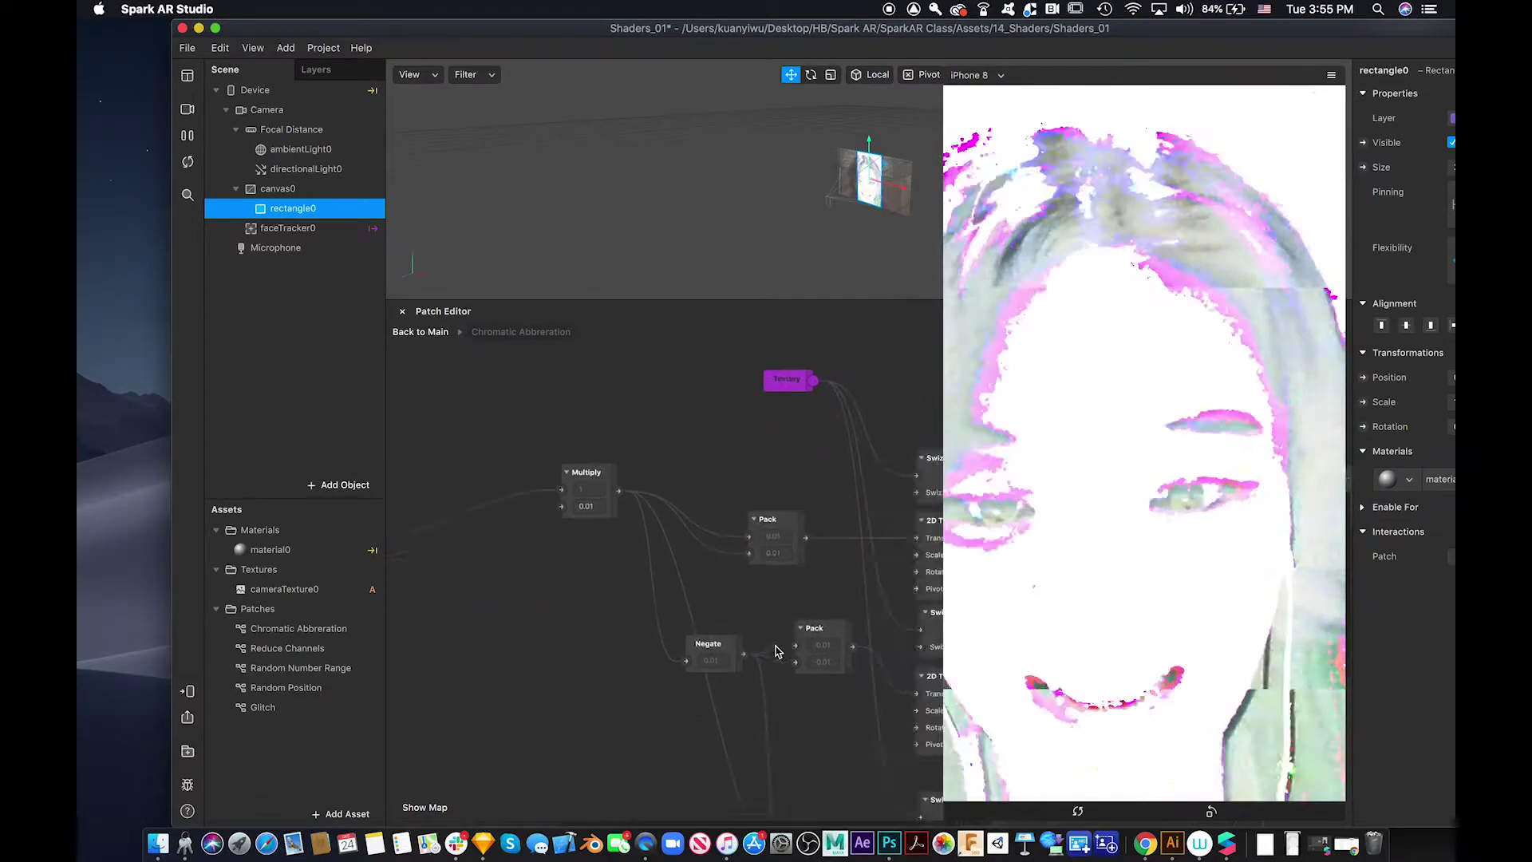
{"action": "left_click", "coordinate": [722, 648]}
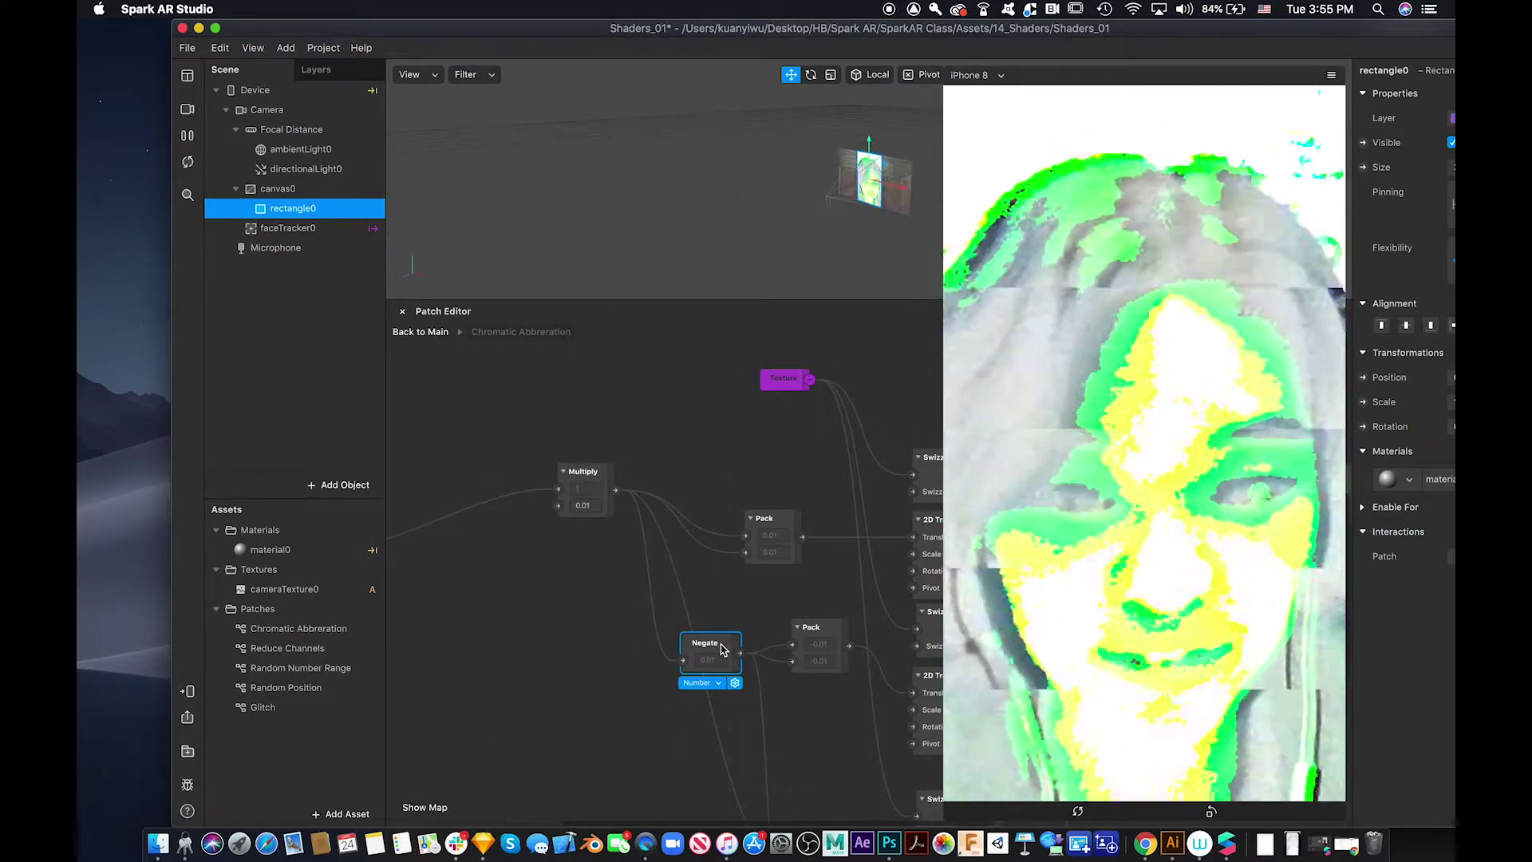
{"action": "left_click", "coordinate": [717, 684]}
{"action": "left_click", "coordinate": [722, 705]}
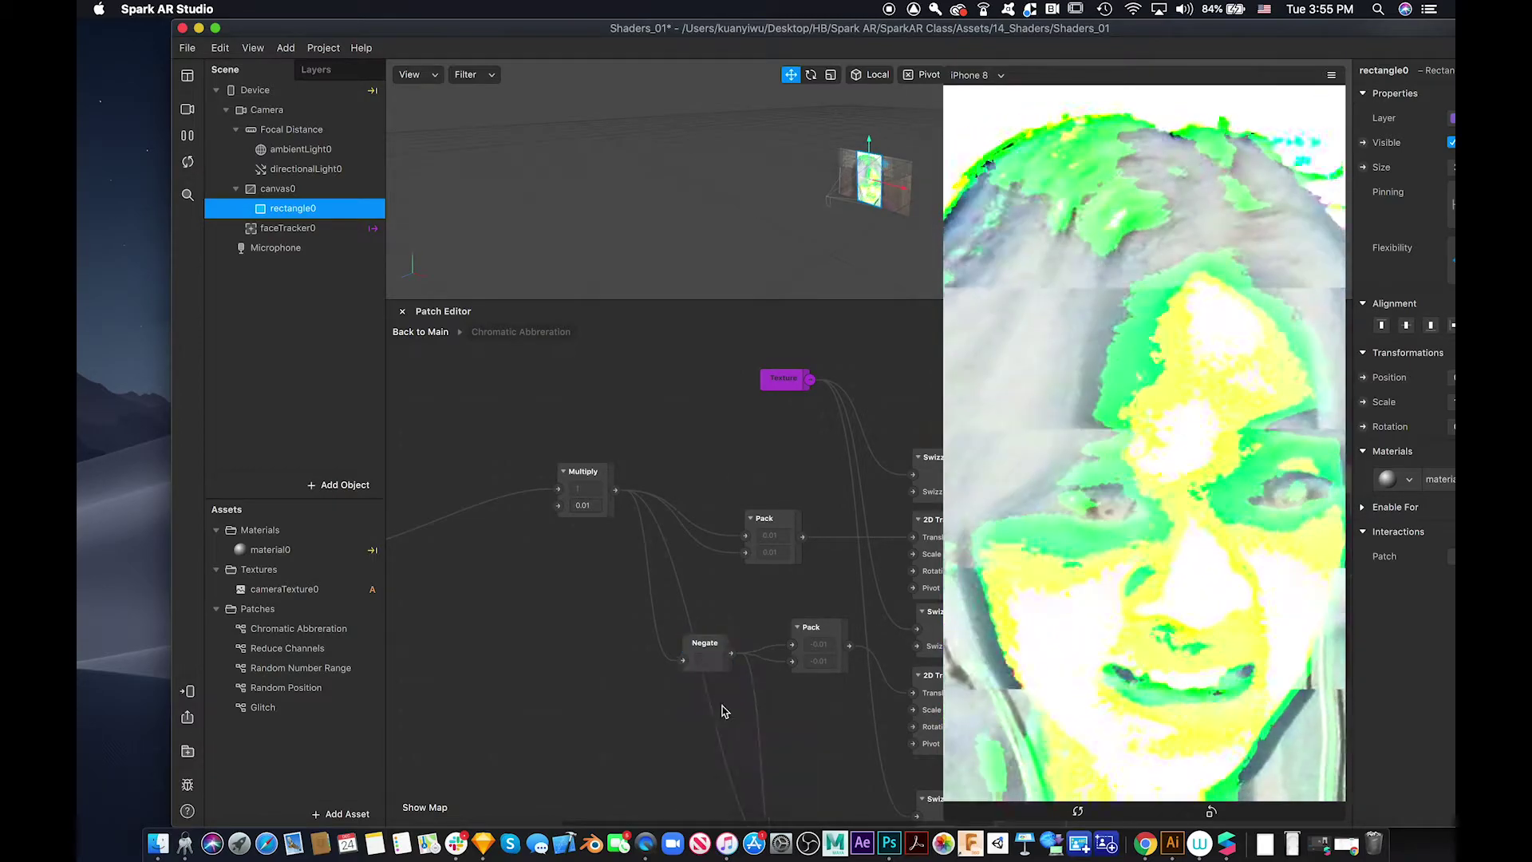
{"action": "left_click", "coordinate": [713, 664]}
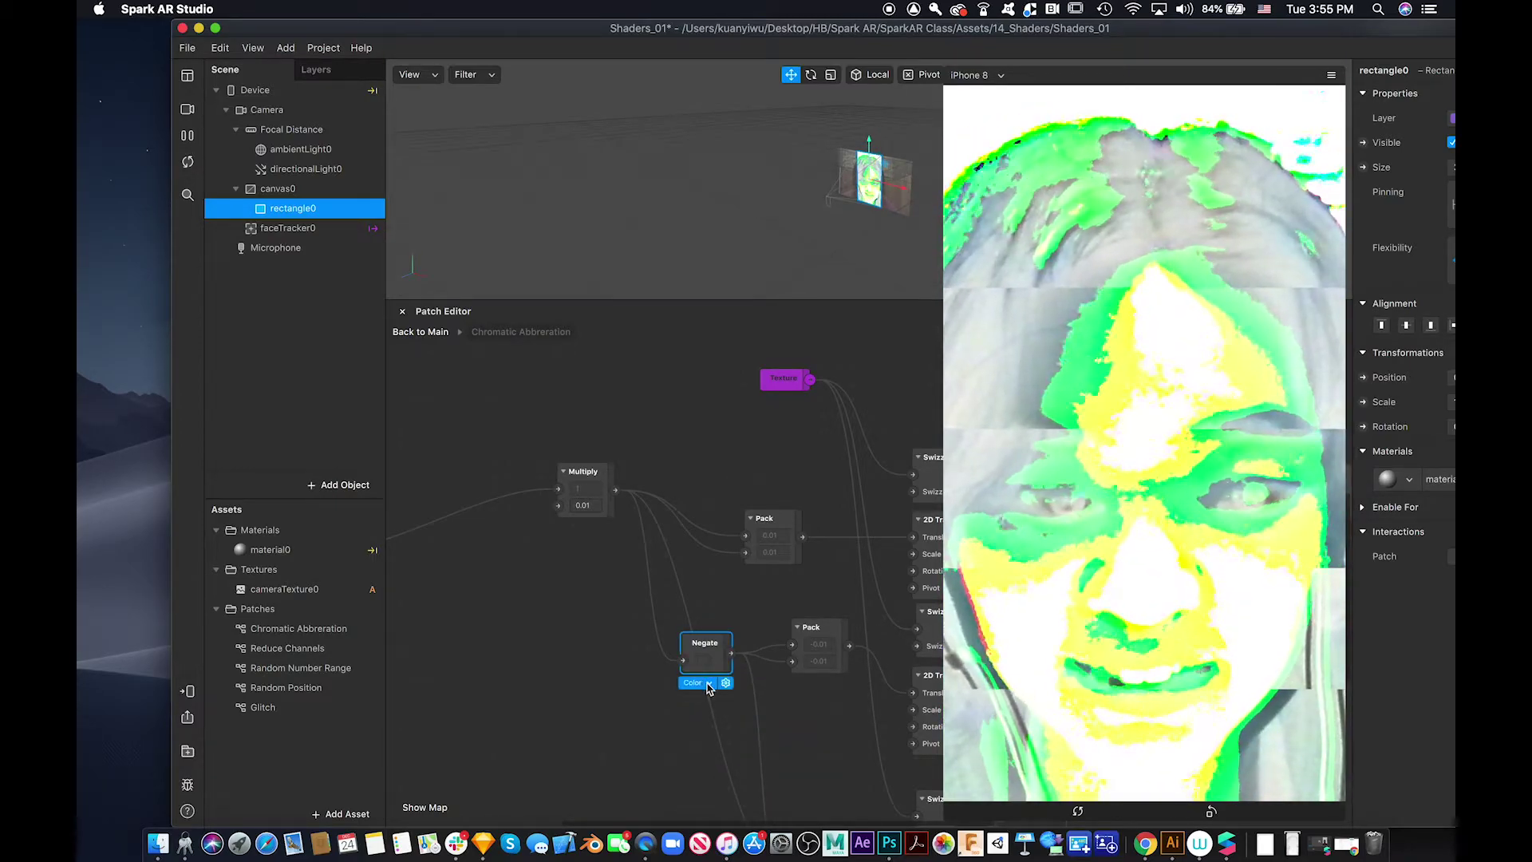
{"action": "left_click", "coordinate": [708, 683]}
{"action": "left_click", "coordinate": [720, 750]}
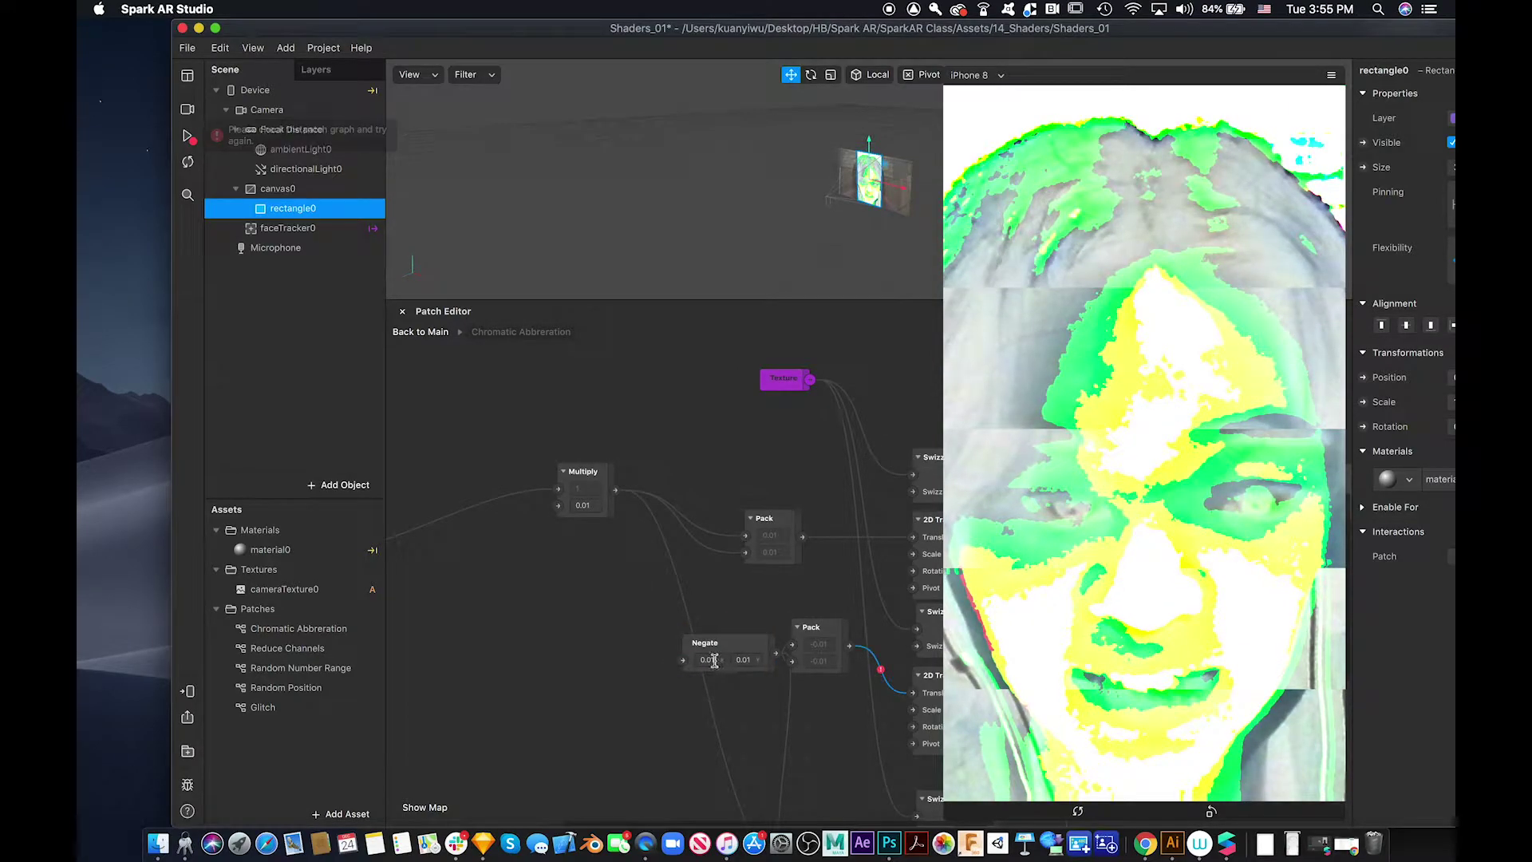
Try the value 2 in the Negate patch, then reconnect the Multiply output to the Negate input
{"action": "left_click", "coordinate": [702, 660]}
{"action": "type", "text": "2"}
{"action": "left_click", "coordinate": [750, 660]}
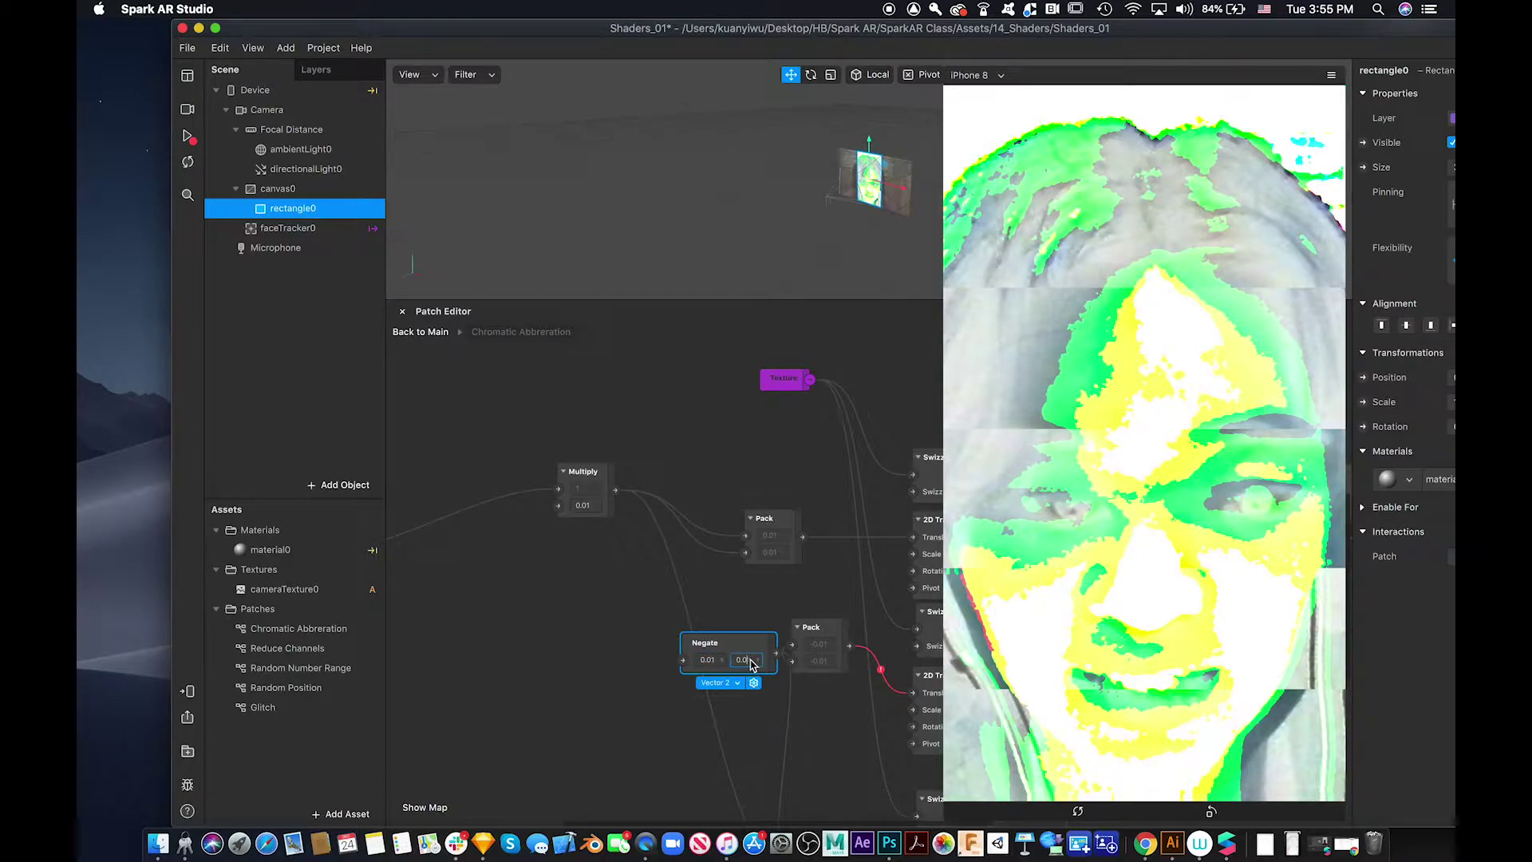
{"action": "left_click_drag", "start_coordinate": [616, 490], "coordinate": [684, 663]}
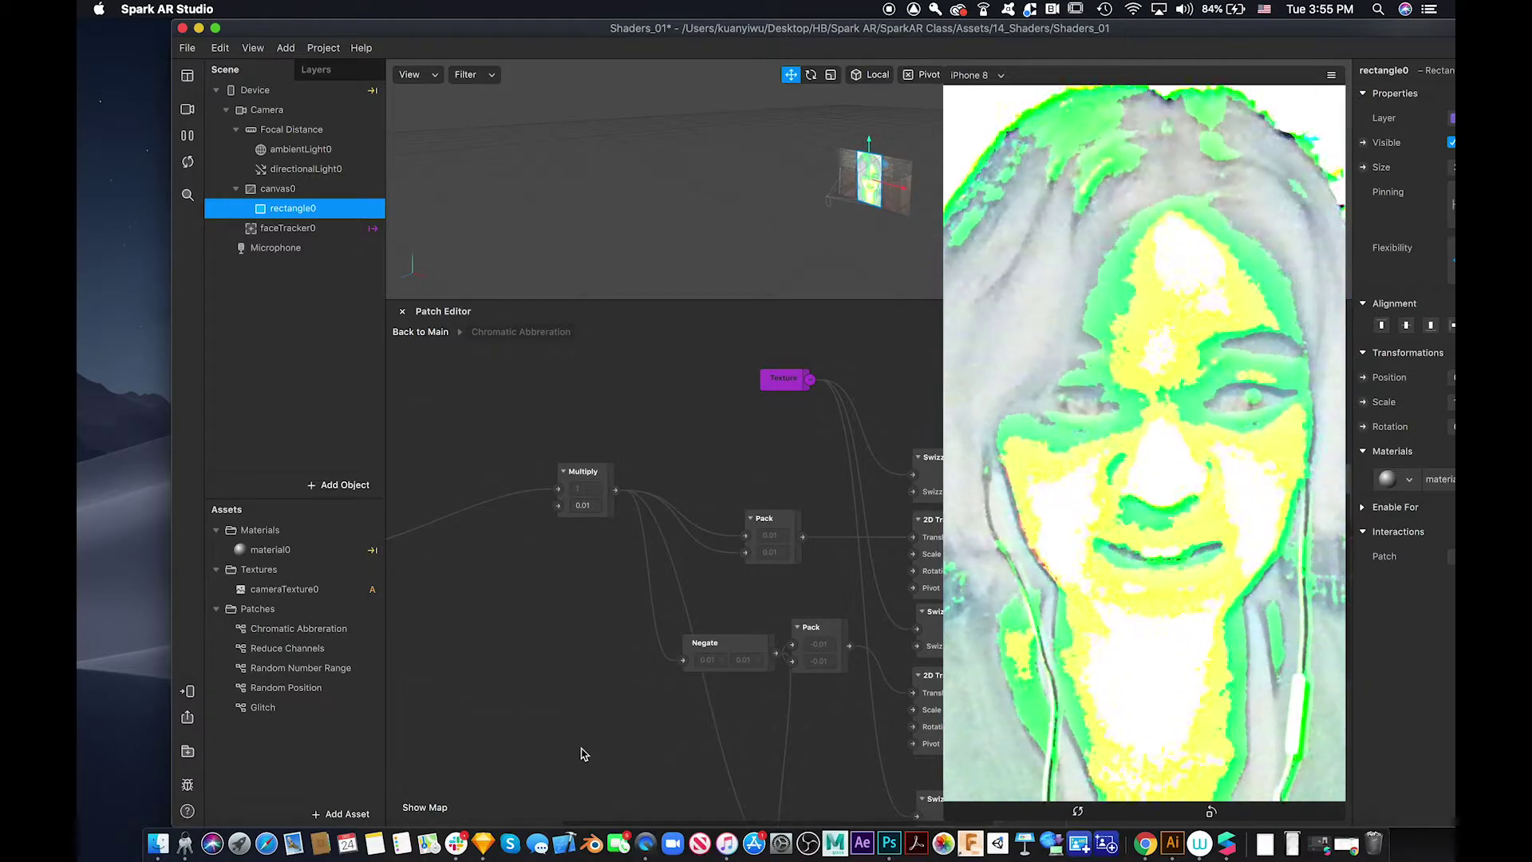
Review the chain from the Texture input and Negate patch through the Swizzles and Texture Transforms to the Add patches
{"action": "scroll", "coordinate": [551, 771], "scroll_direction": "right", "scroll_amount": 10}
{"action": "scroll", "coordinate": [551, 771], "scroll_direction": "right", "scroll_amount": 8}
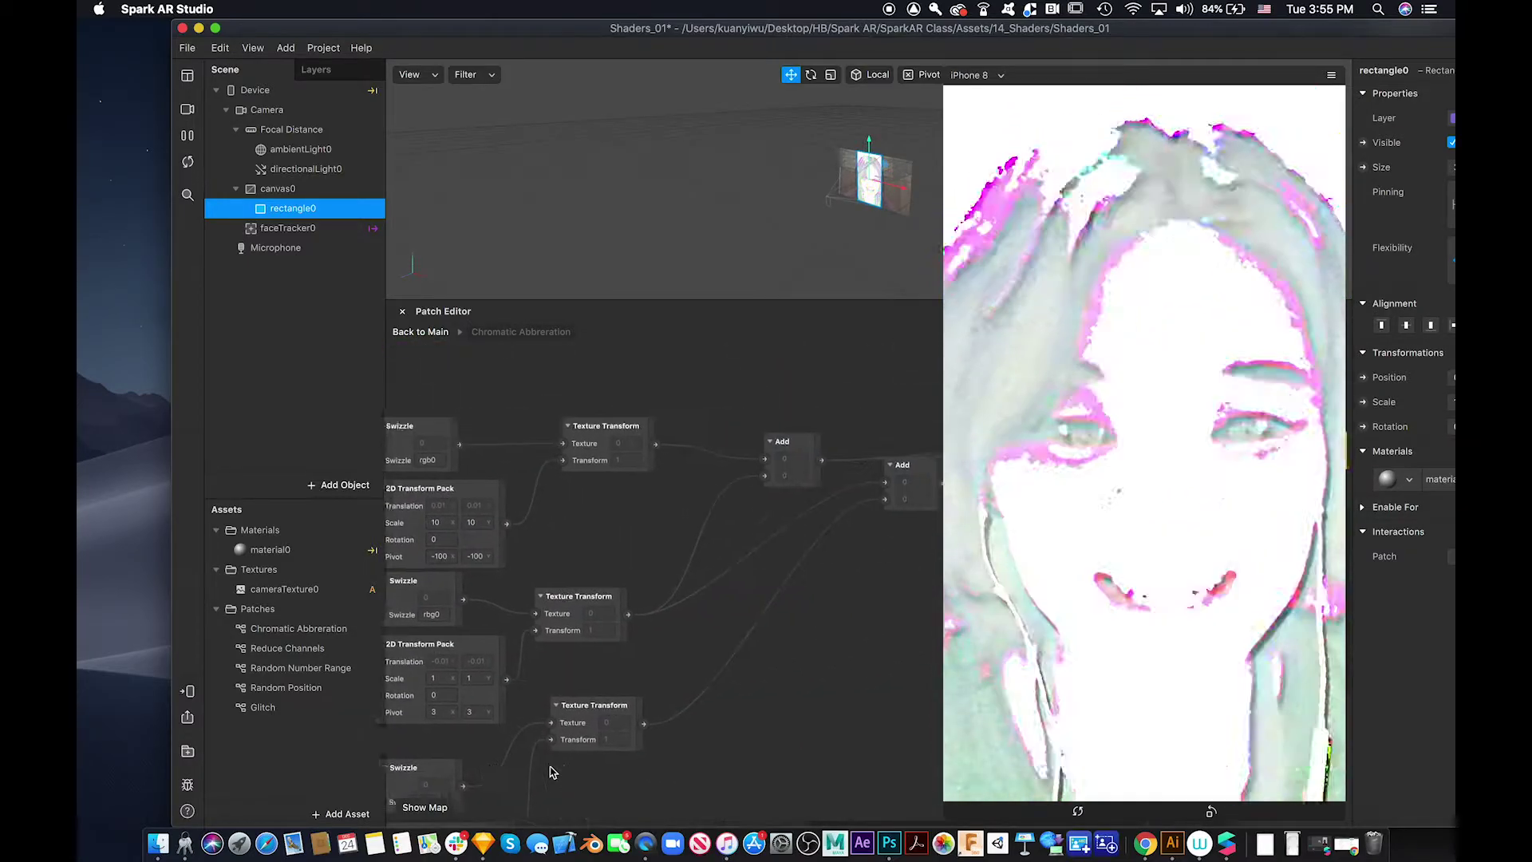
{"action": "scroll", "coordinate": [550, 771], "scroll_direction": "left", "scroll_amount": 10}
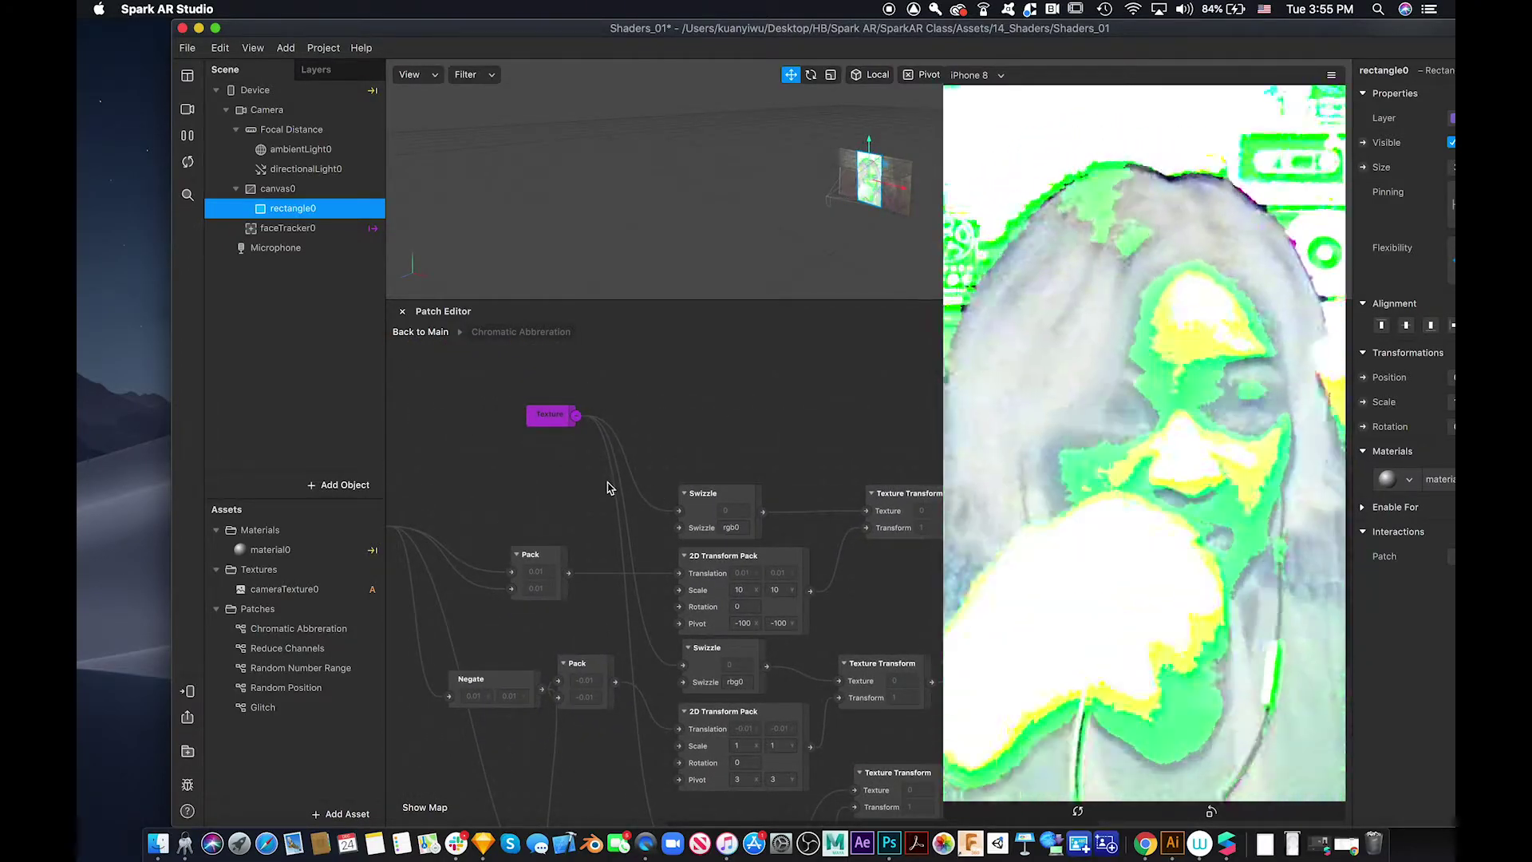
{"action": "scroll", "coordinate": [610, 486], "scroll_direction": "right", "scroll_amount": 6}
{"action": "scroll", "coordinate": [610, 486], "scroll_direction": "down", "scroll_amount": 3}
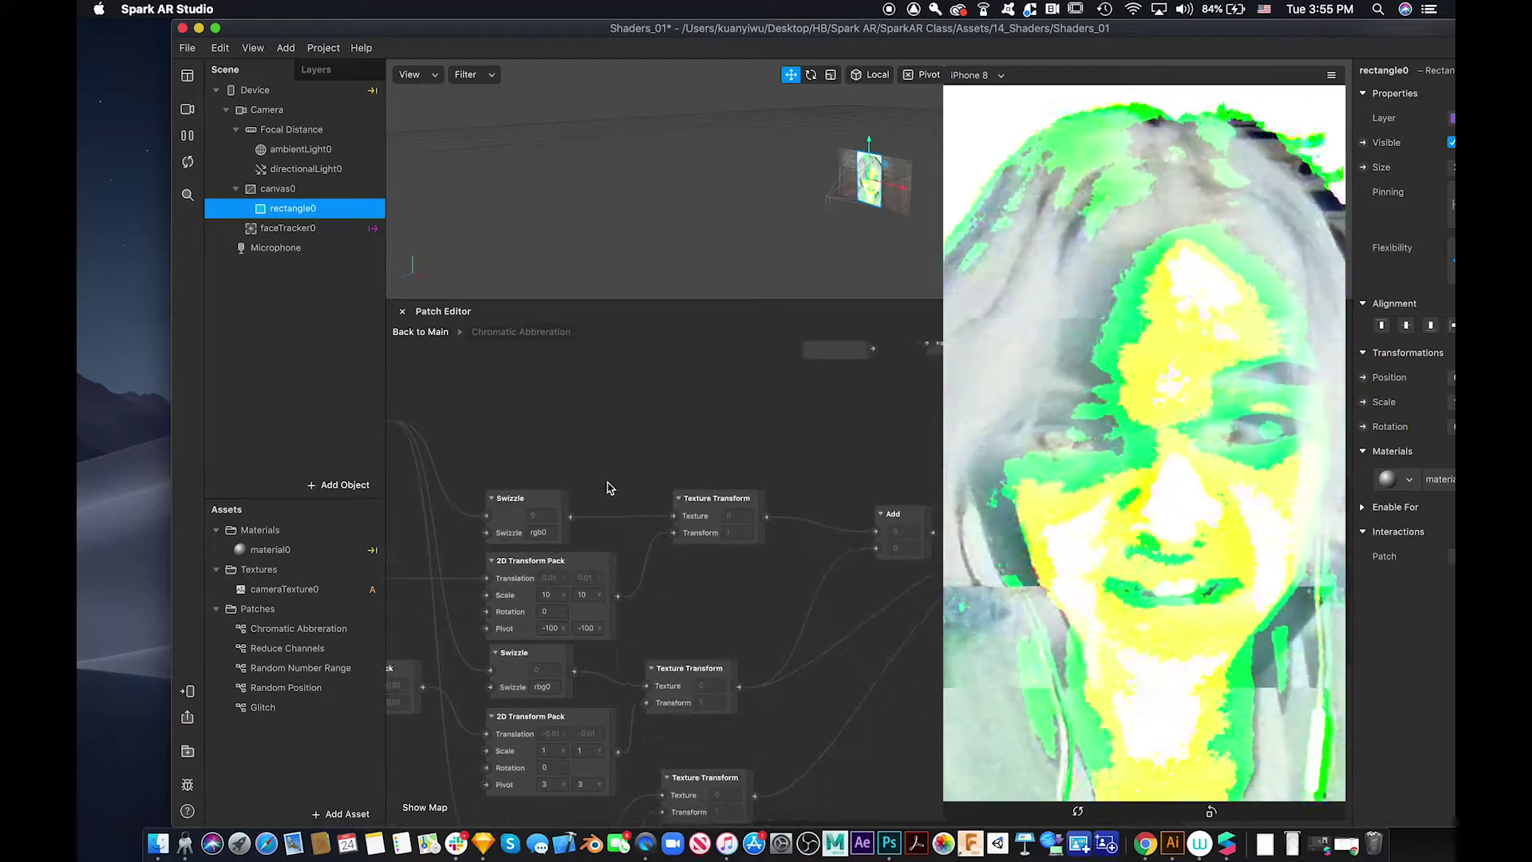
{"action": "scroll", "coordinate": [692, 593], "scroll_direction": "down", "scroll_amount": 5}
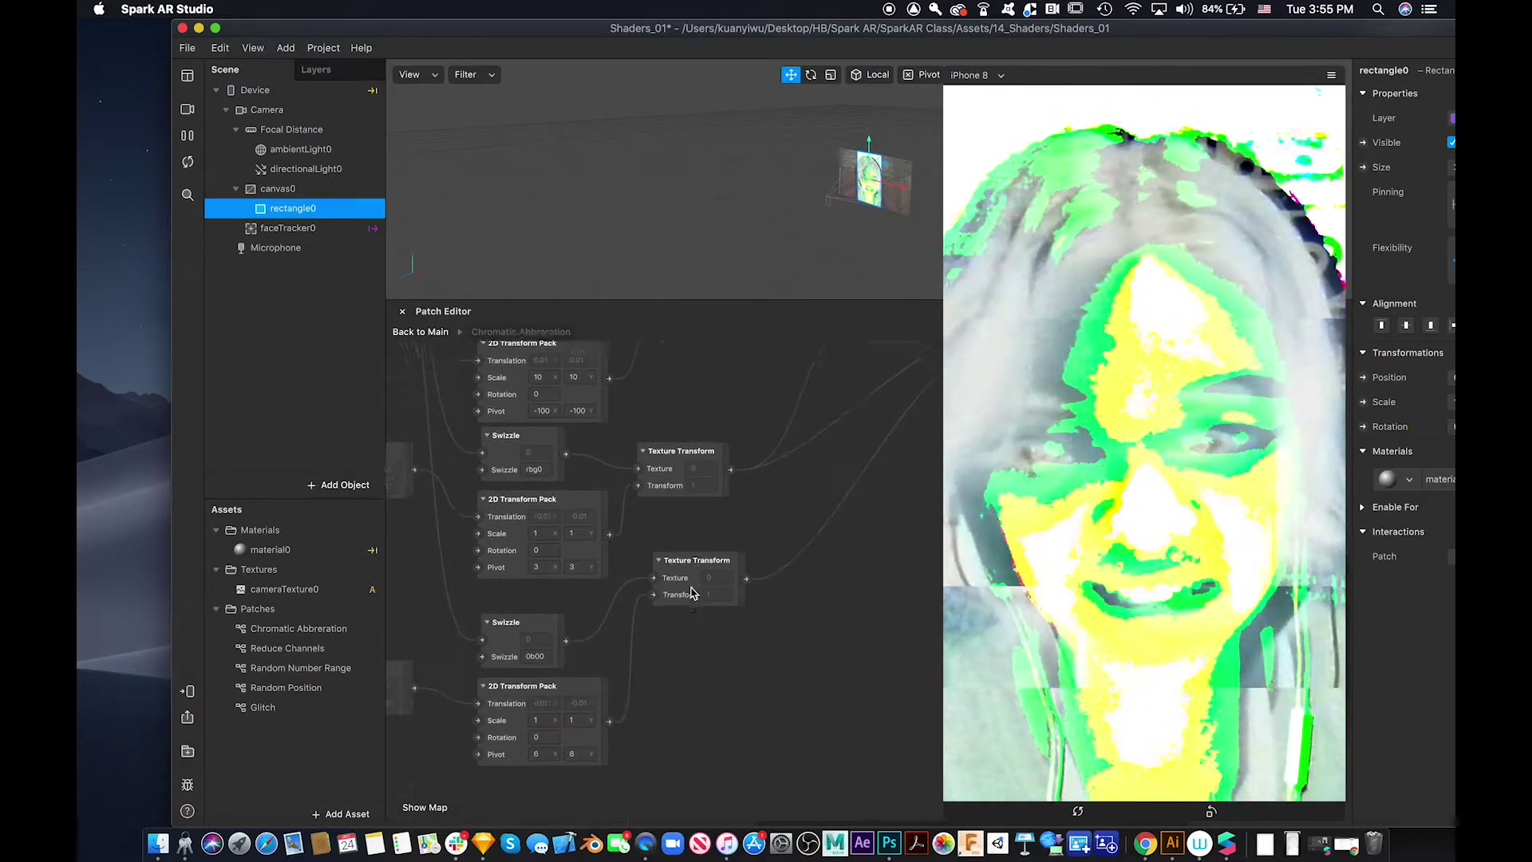
Shrink the simulator preview enough to reveal the If Then Else patch and the Texture output, and select If Then Else
{"action": "scroll", "coordinate": [692, 593], "scroll_direction": "up", "scroll_amount": 5}
{"action": "scroll", "coordinate": [783, 549], "scroll_direction": "right", "scroll_amount": 3}
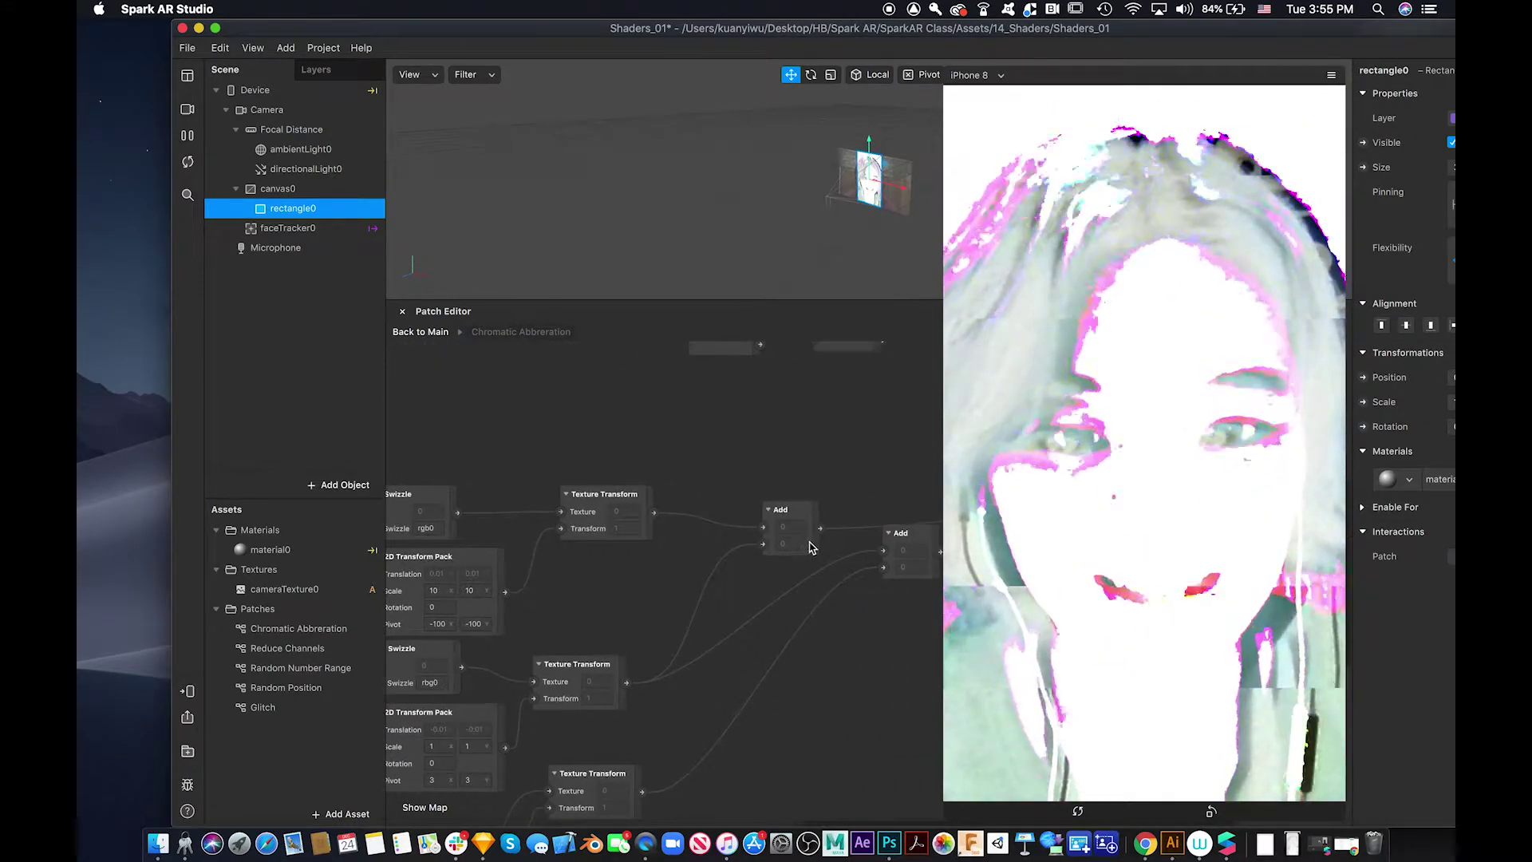
{"action": "scroll", "coordinate": [782, 549], "scroll_direction": "right", "scroll_amount": 2}
{"action": "scroll", "coordinate": [782, 549], "scroll_direction": "right", "scroll_amount": 2}
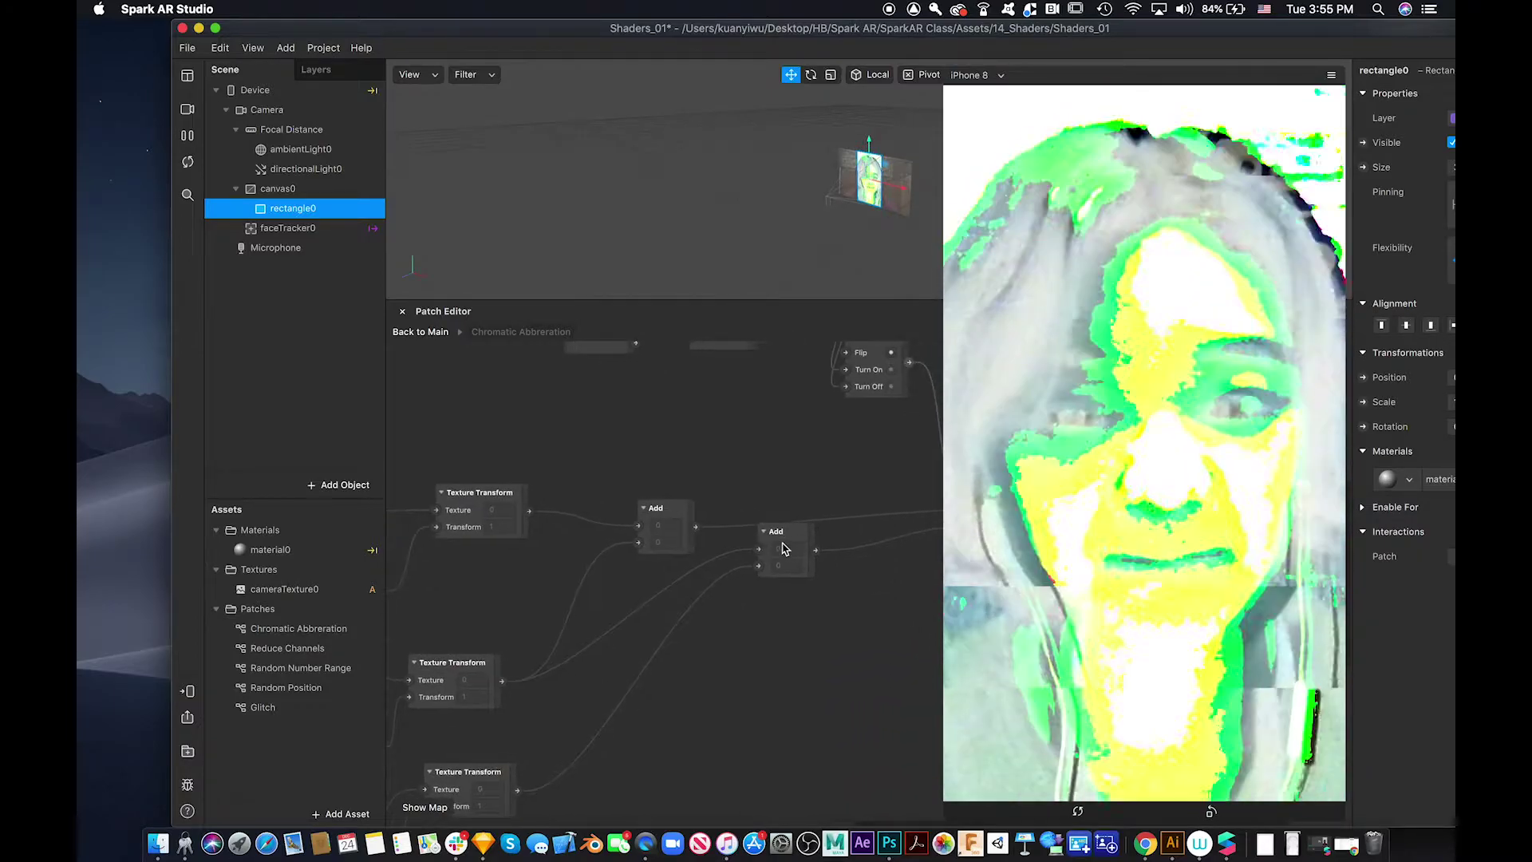
{"action": "scroll", "coordinate": [795, 551], "scroll_direction": "right", "scroll_amount": 3}
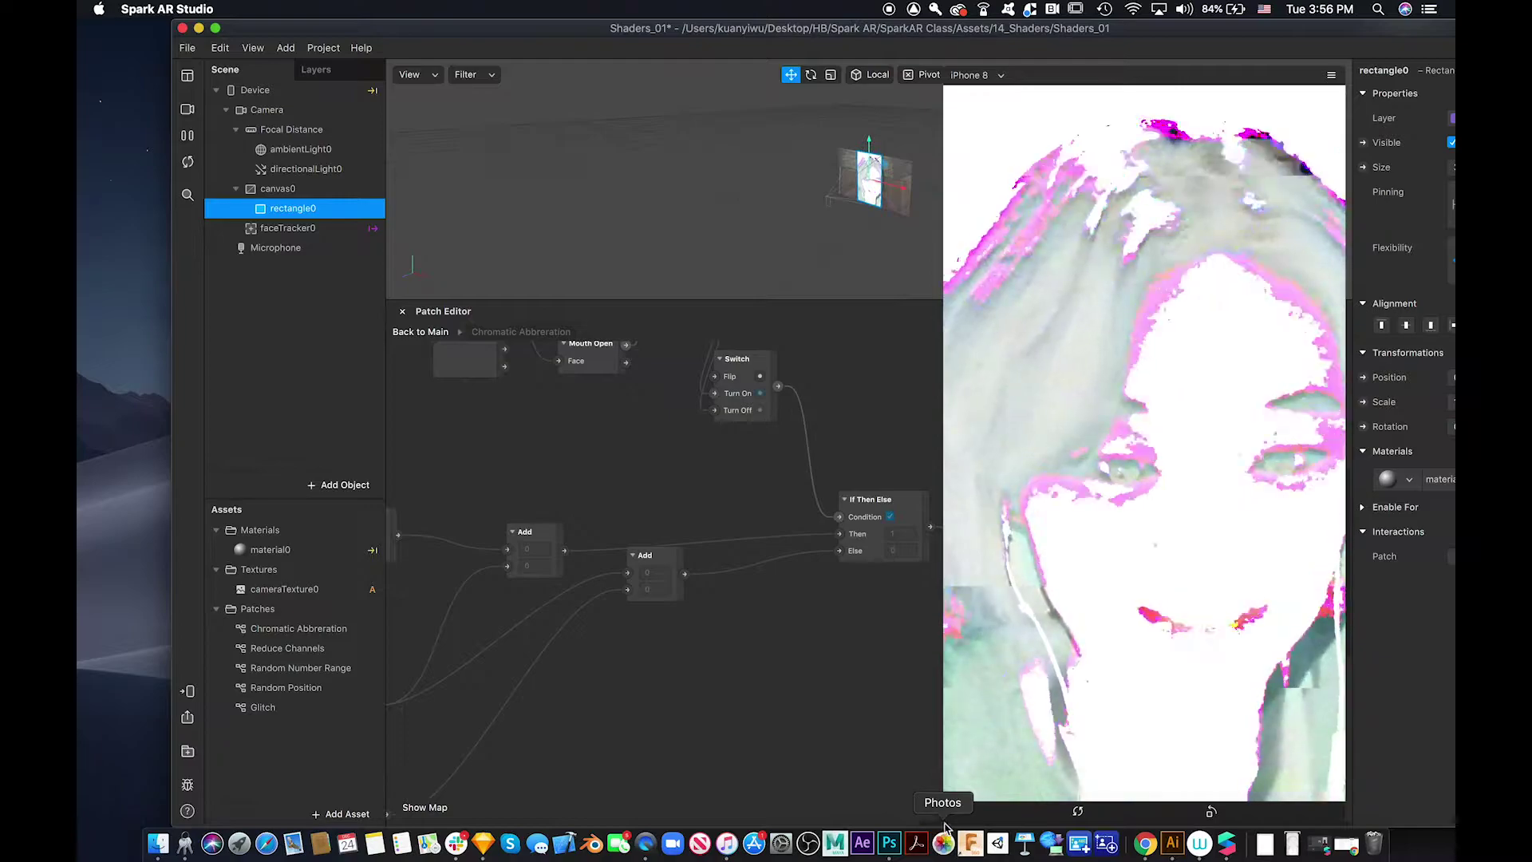
{"action": "left_click_drag", "start_coordinate": [943, 802], "coordinate": [1183, 532]}
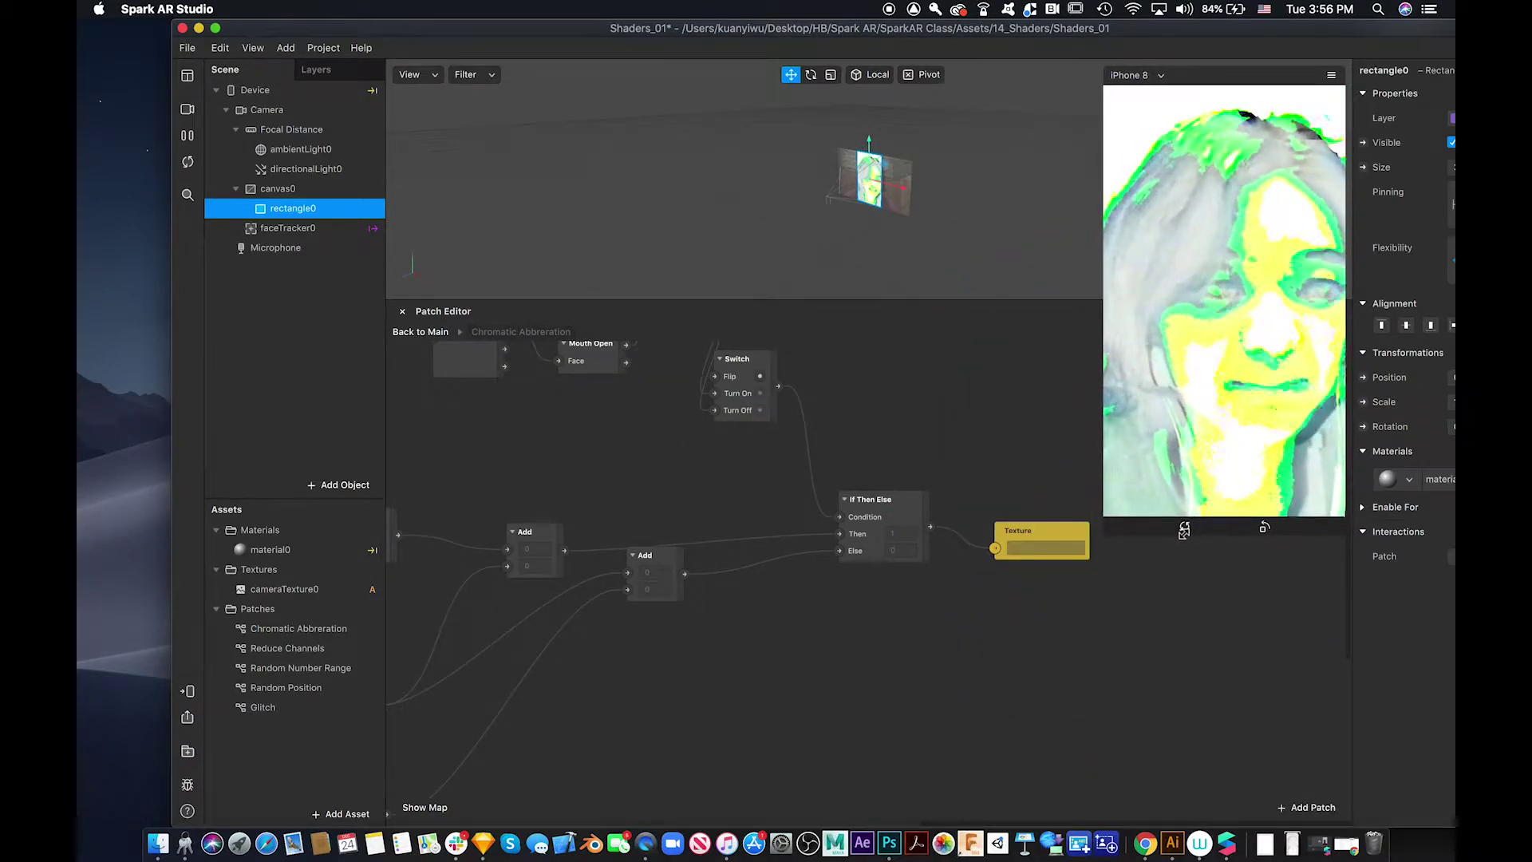
{"action": "left_click", "coordinate": [878, 536]}
{"action": "scroll", "coordinate": [785, 455], "scroll_direction": "up", "scroll_amount": 3}
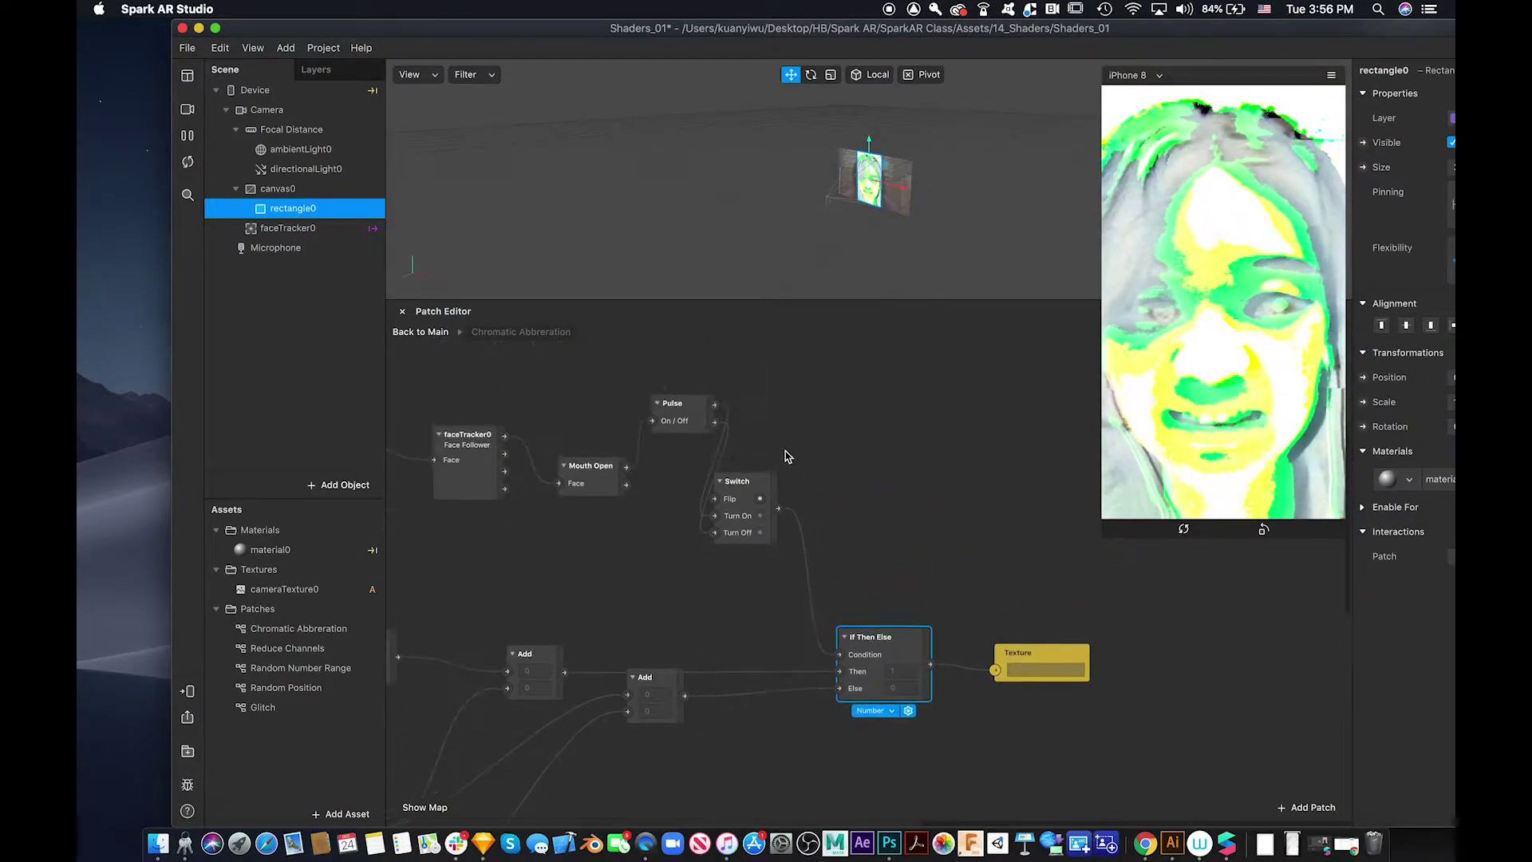
Move the Switch patch slightly away from Pulse and trace the chain from If Then Else back to Face Finder
{"action": "left_click_drag", "start_coordinate": [754, 478], "coordinate": [794, 494]}
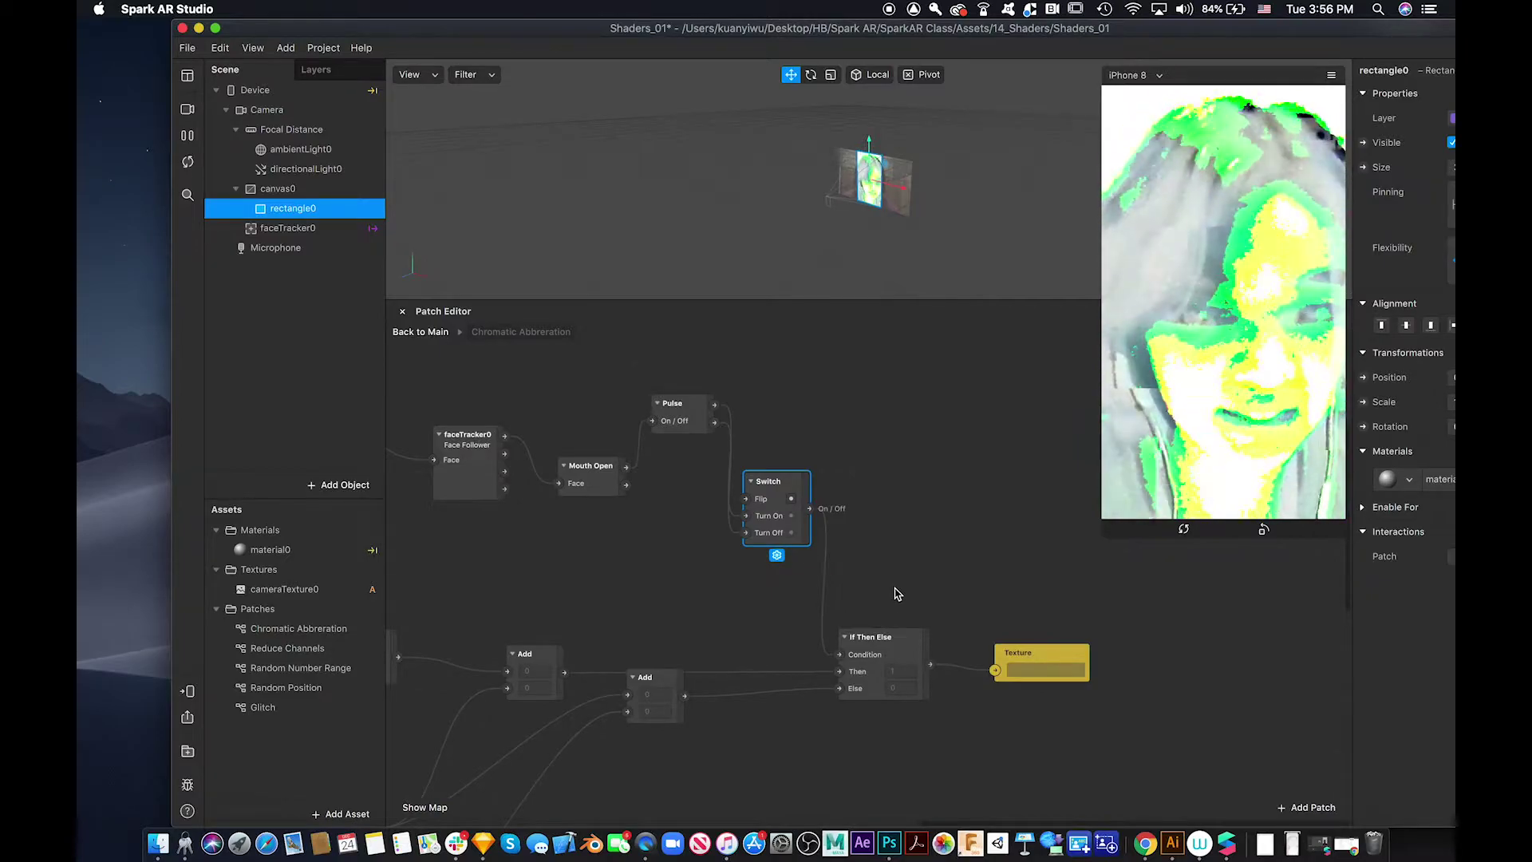
{"action": "left_click", "coordinate": [877, 640]}
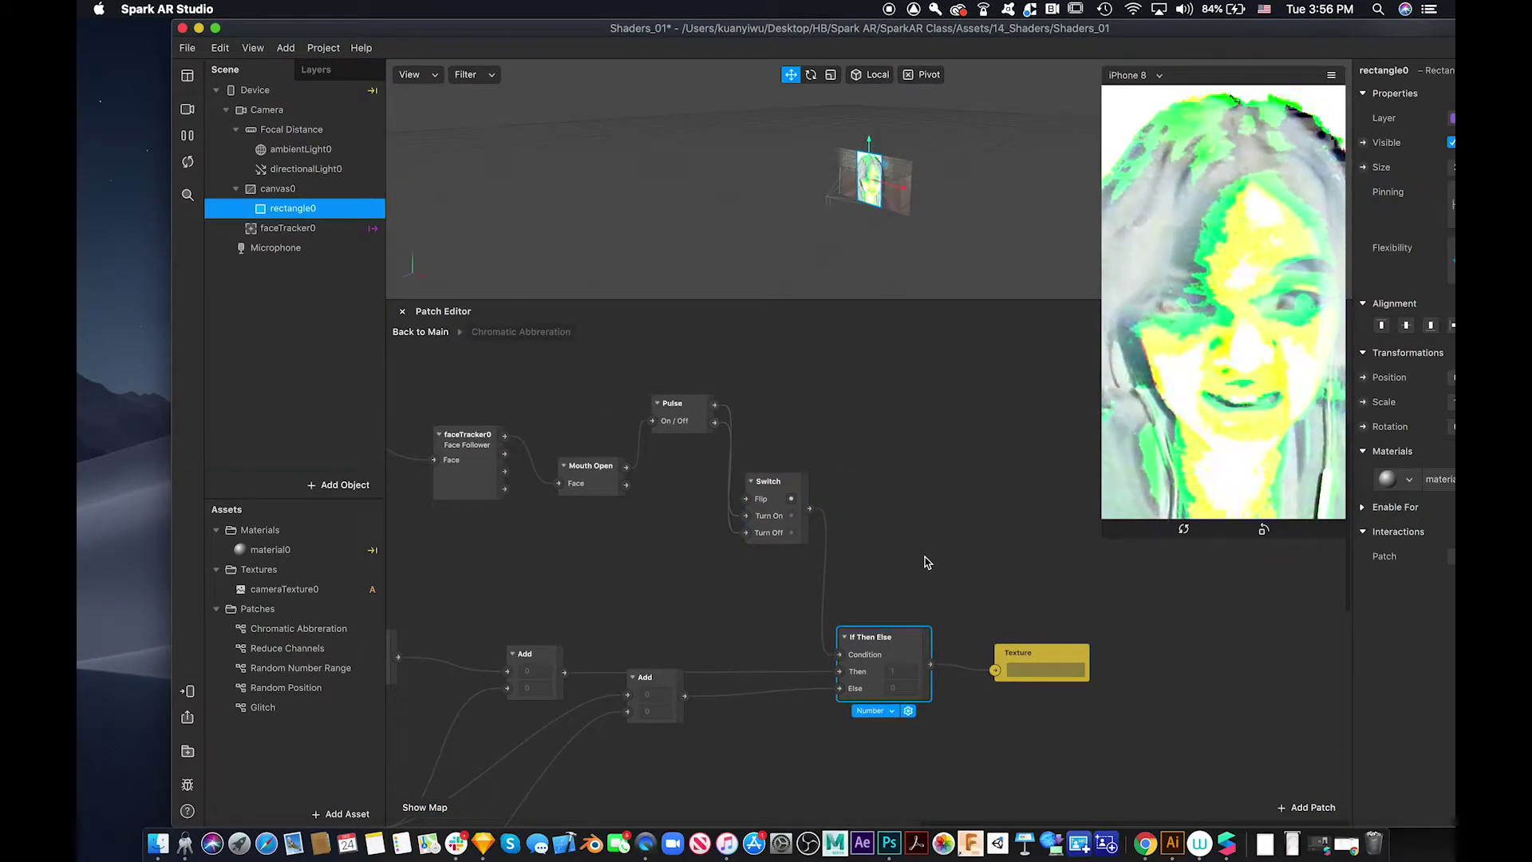
{"action": "scroll", "coordinate": [926, 563], "scroll_direction": "left", "scroll_amount": 3}
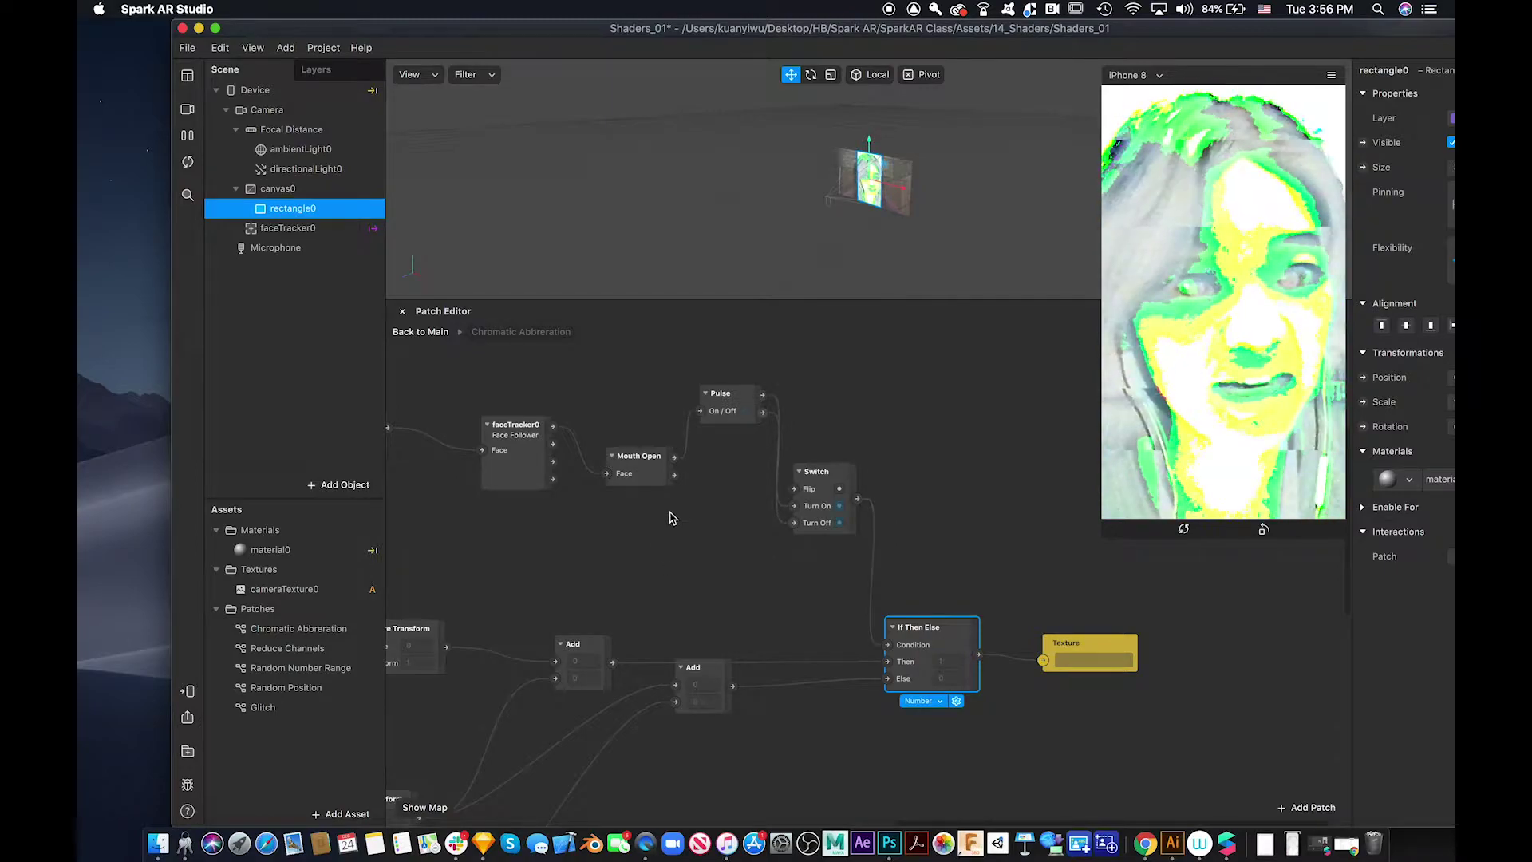
{"action": "scroll", "coordinate": [493, 609], "scroll_direction": "left", "scroll_amount": 2}
{"action": "scroll", "coordinate": [493, 609], "scroll_direction": "left", "scroll_amount": 5}
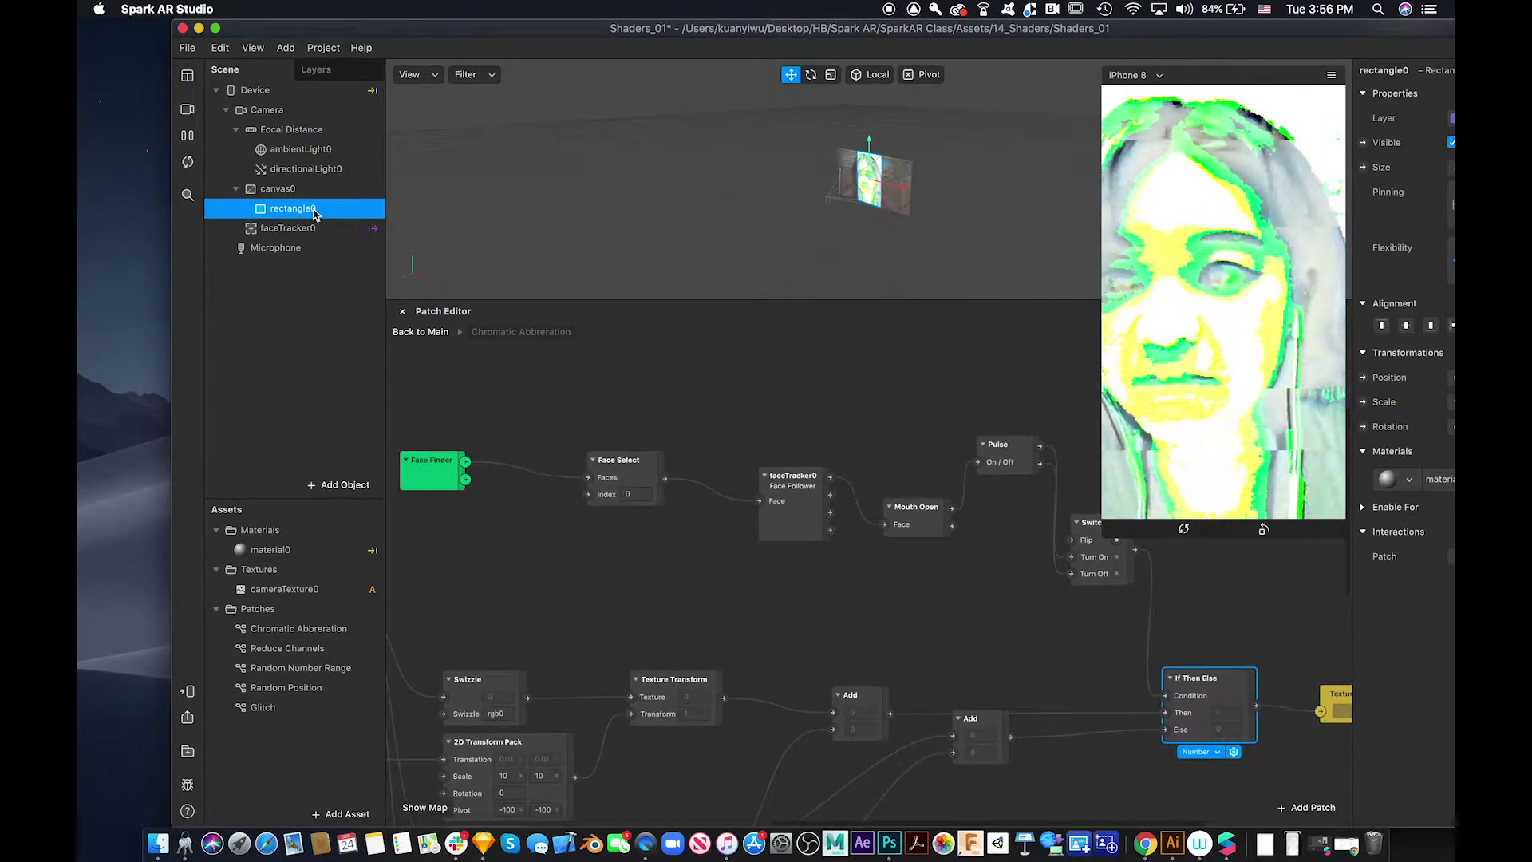
Select faceTracker0 in the scene and open the list of interaction patches that can be created for it
{"action": "left_click", "coordinate": [323, 229]}
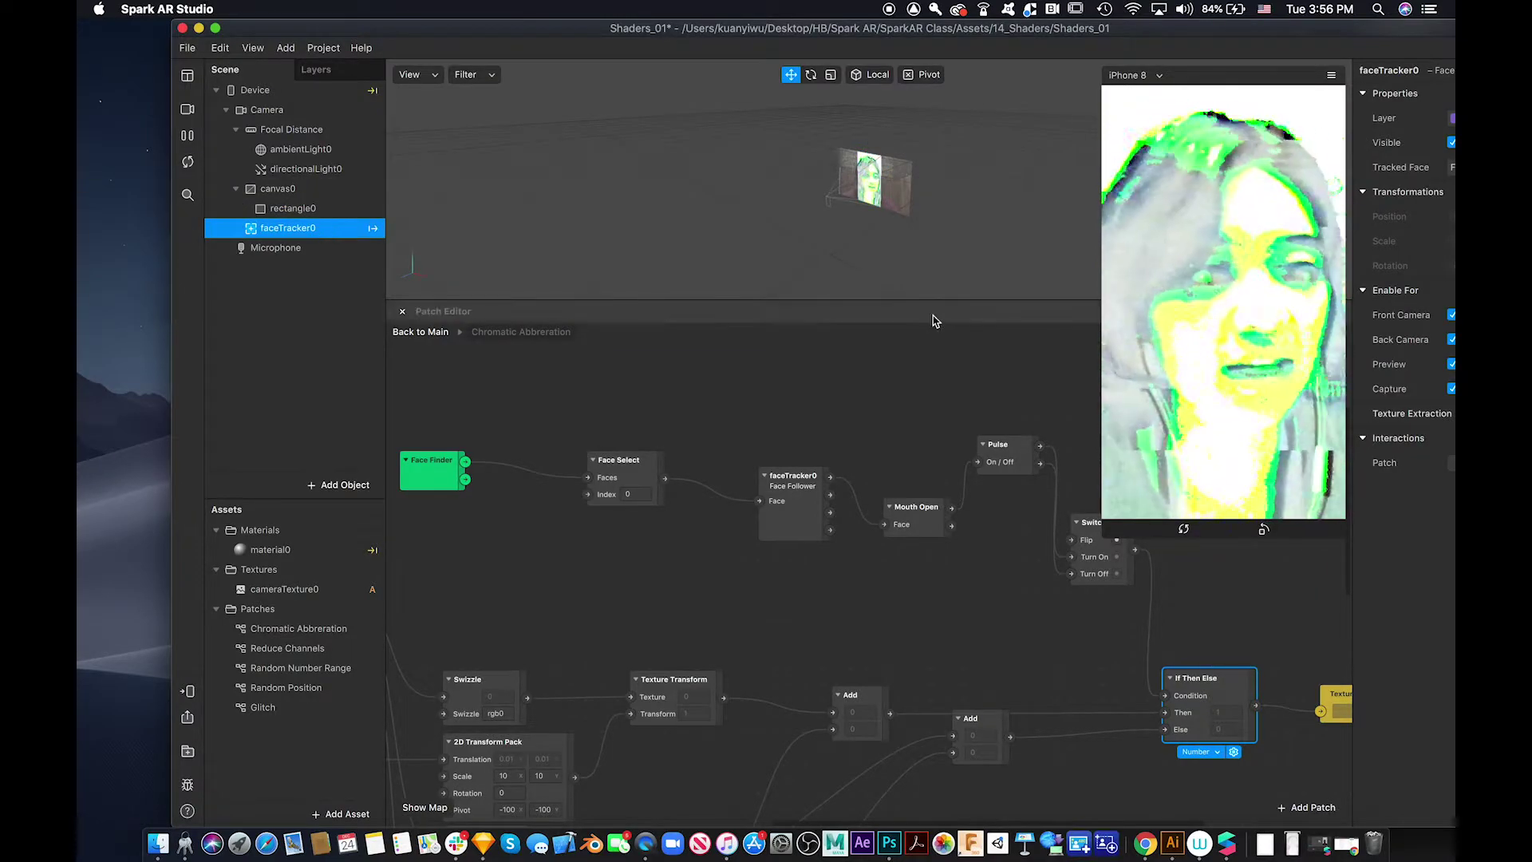
{"action": "left_click", "coordinate": [1377, 10]}
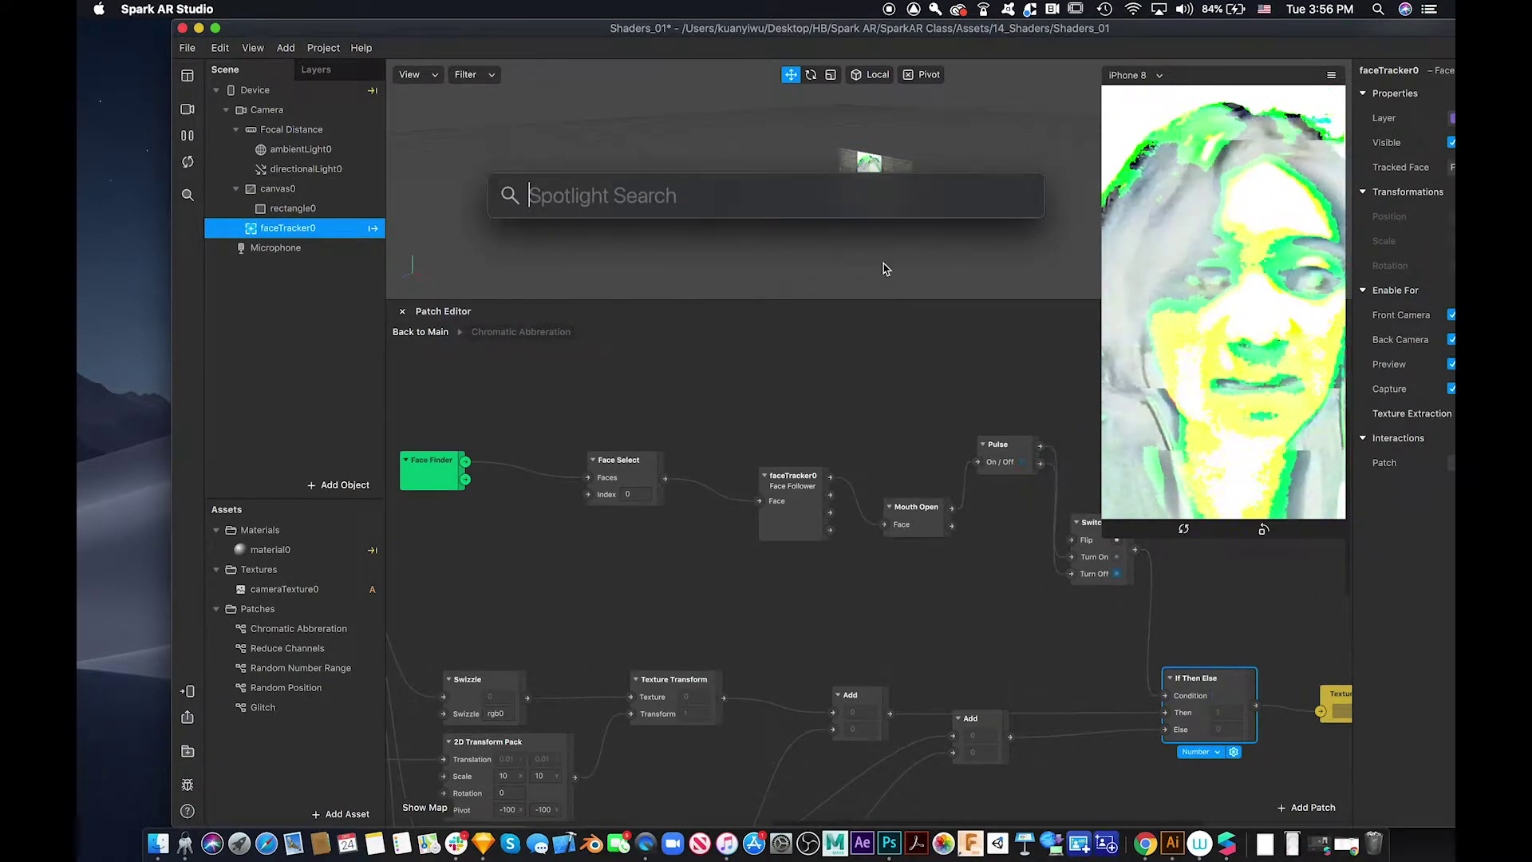
{"action": "key", "text": "Escape"}
{"action": "left_click_drag", "start_coordinate": [1269, 30], "coordinate": [1150, 32]}
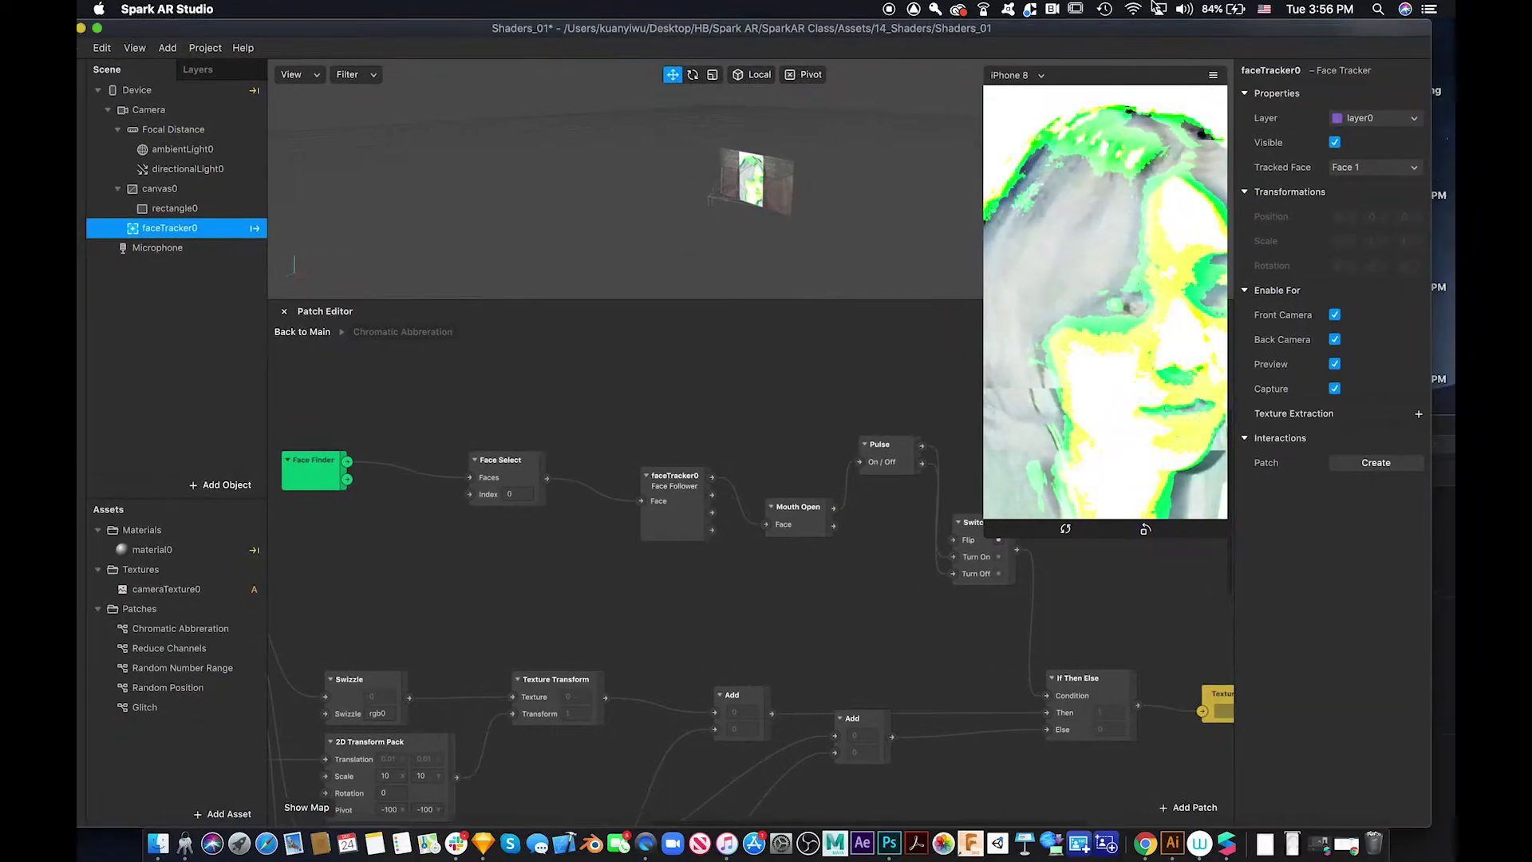
{"action": "left_click", "coordinate": [1394, 466]}
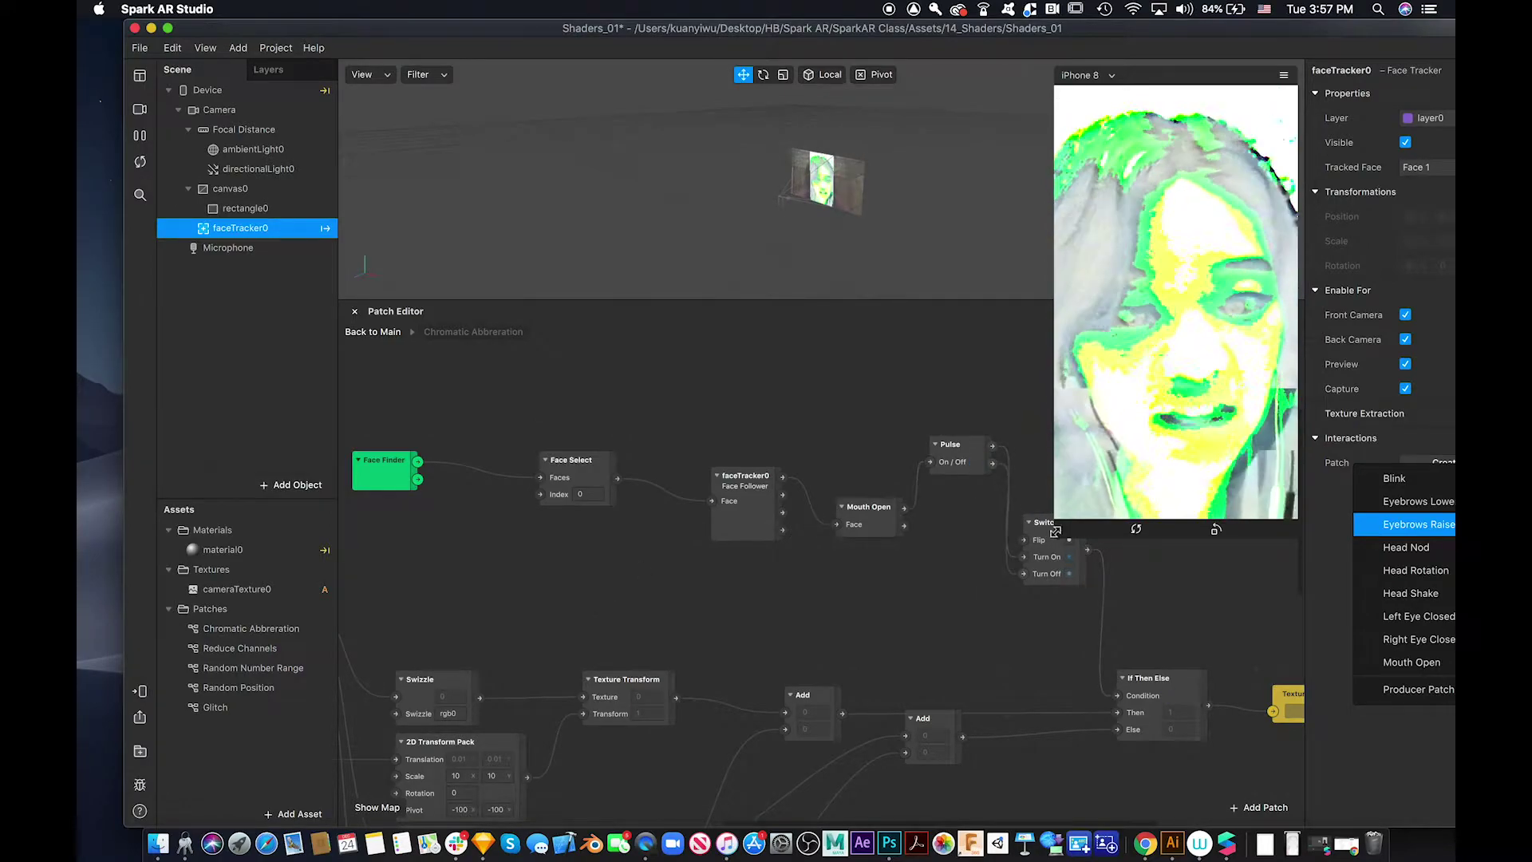
Shrink the preview further and examine the links from the two Add patches to the Then and Else inputs
{"action": "left_click_drag", "start_coordinate": [1055, 532], "coordinate": [1162, 433]}
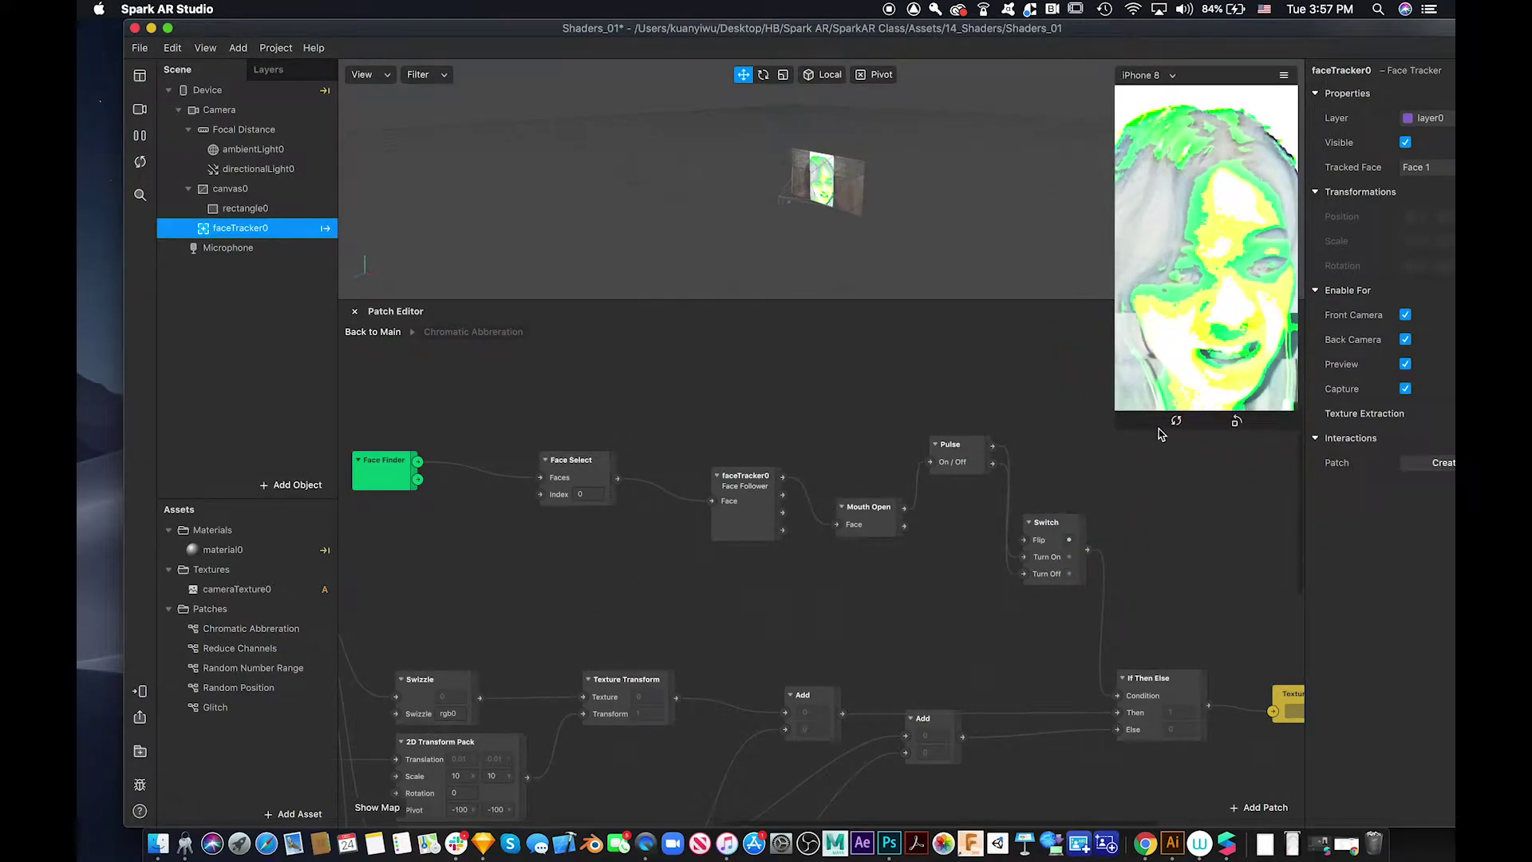
{"action": "scroll", "coordinate": [1018, 670], "scroll_direction": "down", "scroll_amount": 3}
{"action": "scroll", "coordinate": [1018, 670], "scroll_direction": "right", "scroll_amount": 3}
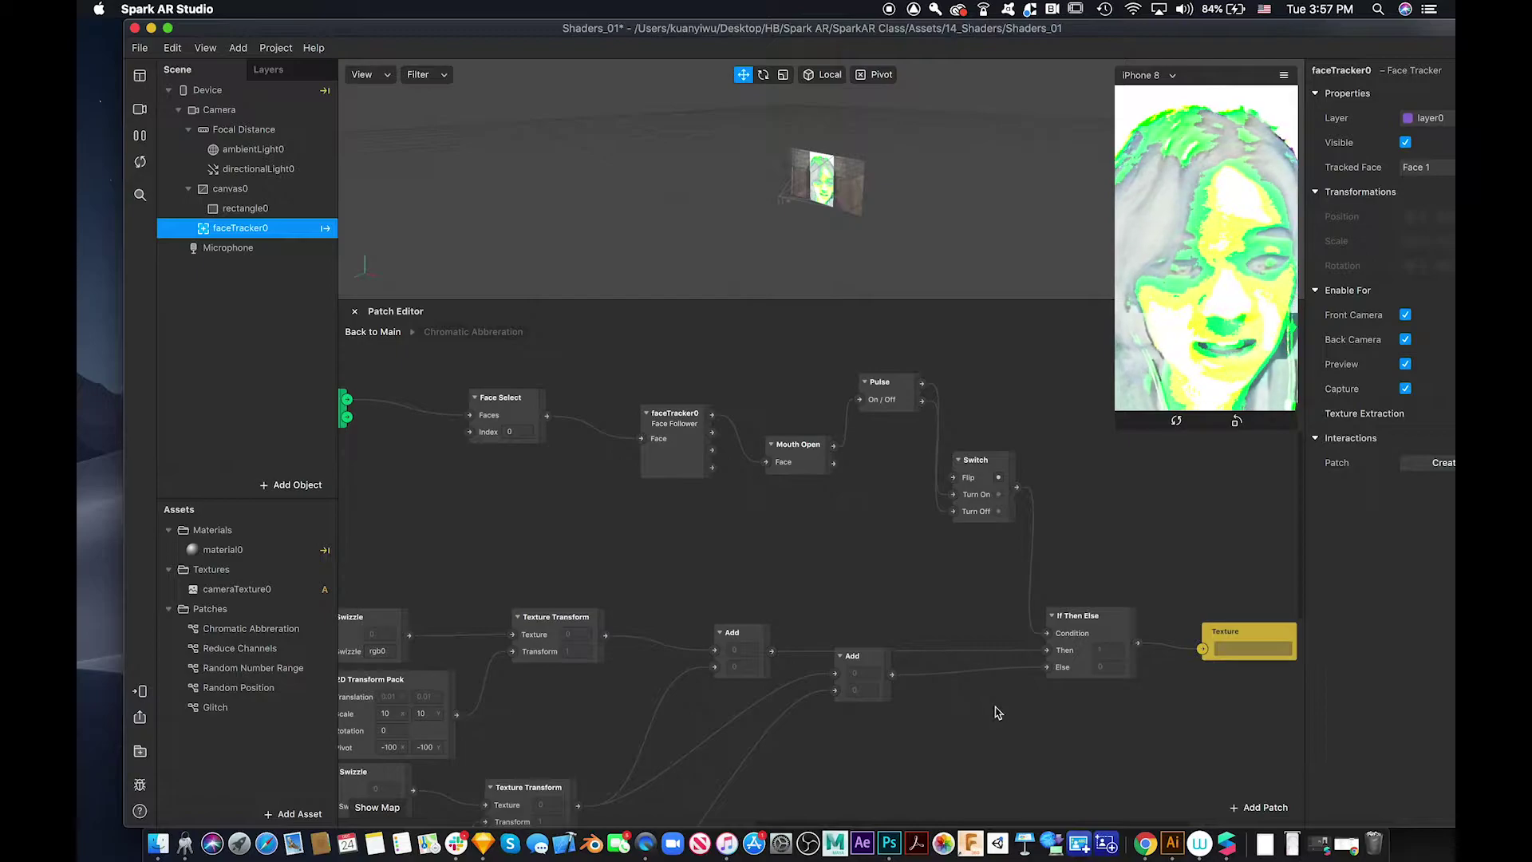
{"action": "left_click_drag", "start_coordinate": [1047, 650], "coordinate": [772, 652]}
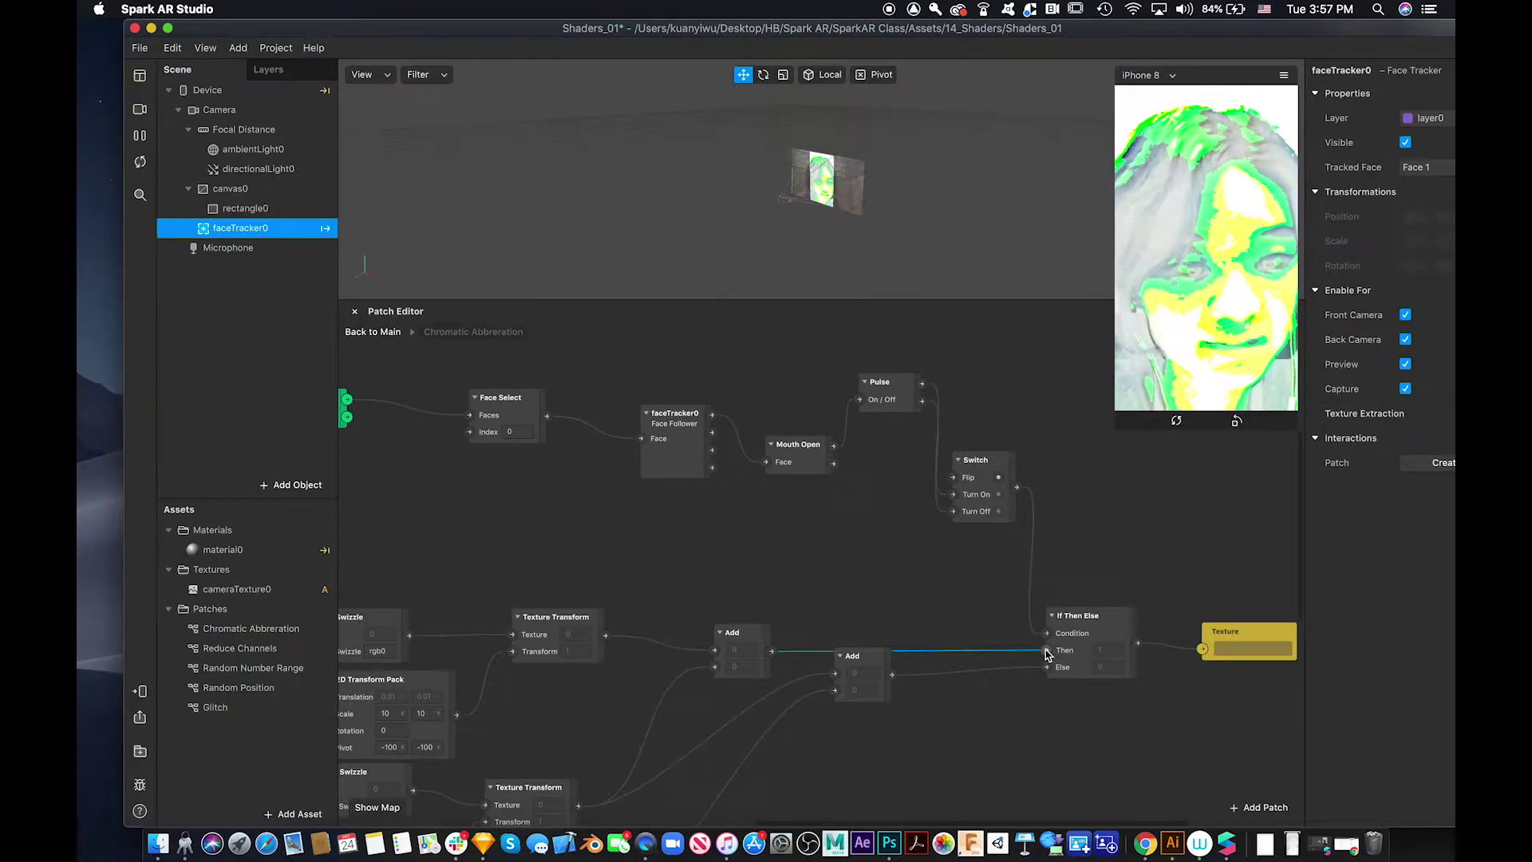
{"action": "mouse_move", "coordinate": [1047, 668]}
{"action": "left_mouse_down"}
{"action": "mouse_move", "coordinate": [958, 537]}
{"action": "mouse_move", "coordinate": [932, 564]}
{"action": "mouse_move", "coordinate": [977, 647]}
{"action": "mouse_move", "coordinate": [1049, 673]}
{"action": "left_mouse_up"}
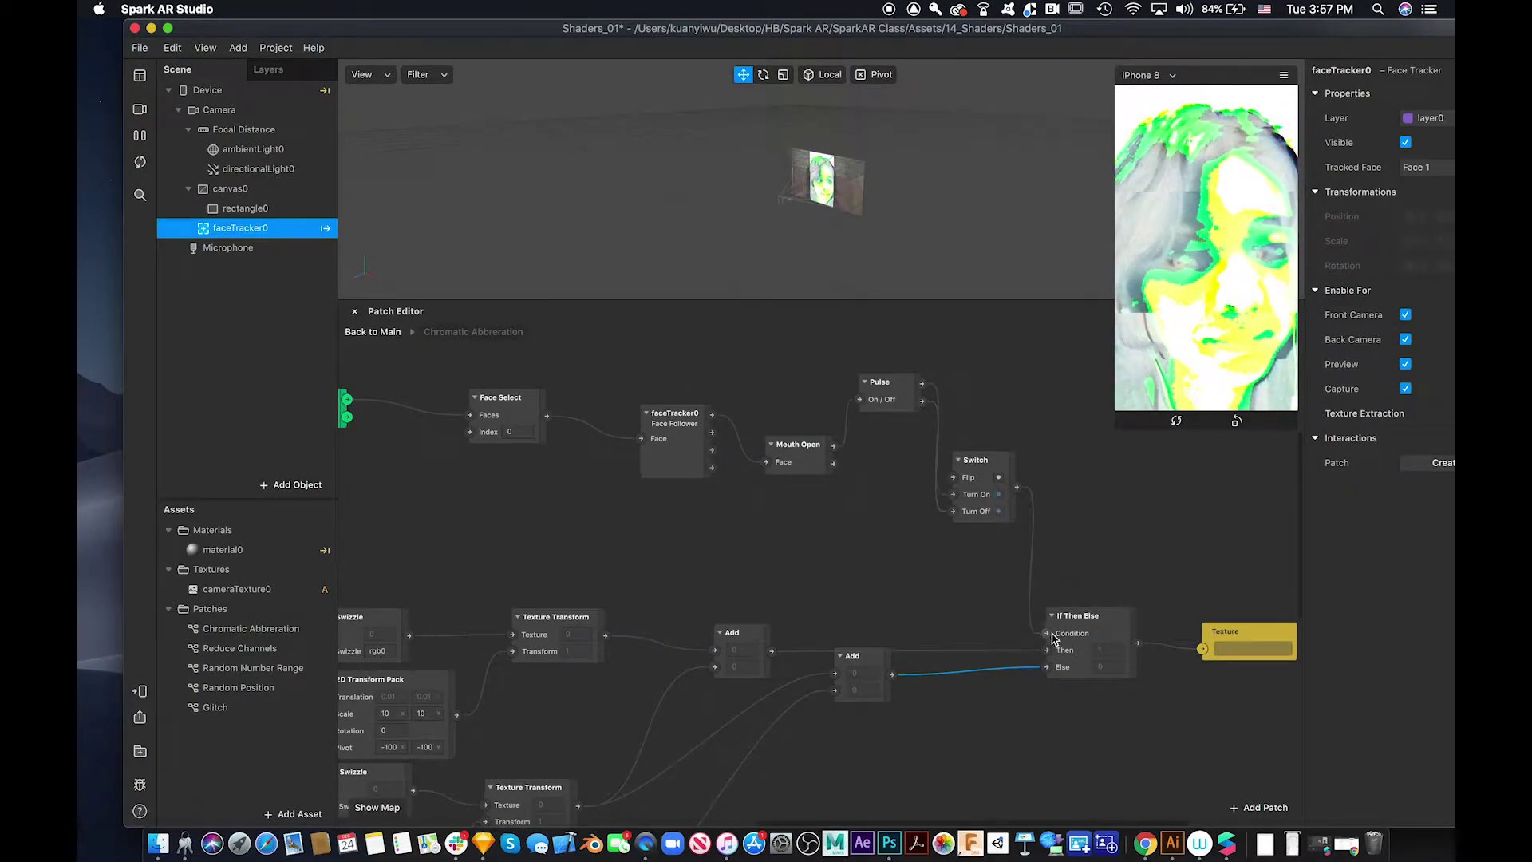
{"action": "mouse_move", "coordinate": [1047, 650]}
{"action": "left_mouse_down"}
{"action": "mouse_move", "coordinate": [968, 585]}
{"action": "mouse_move", "coordinate": [1047, 649]}
{"action": "left_mouse_up"}
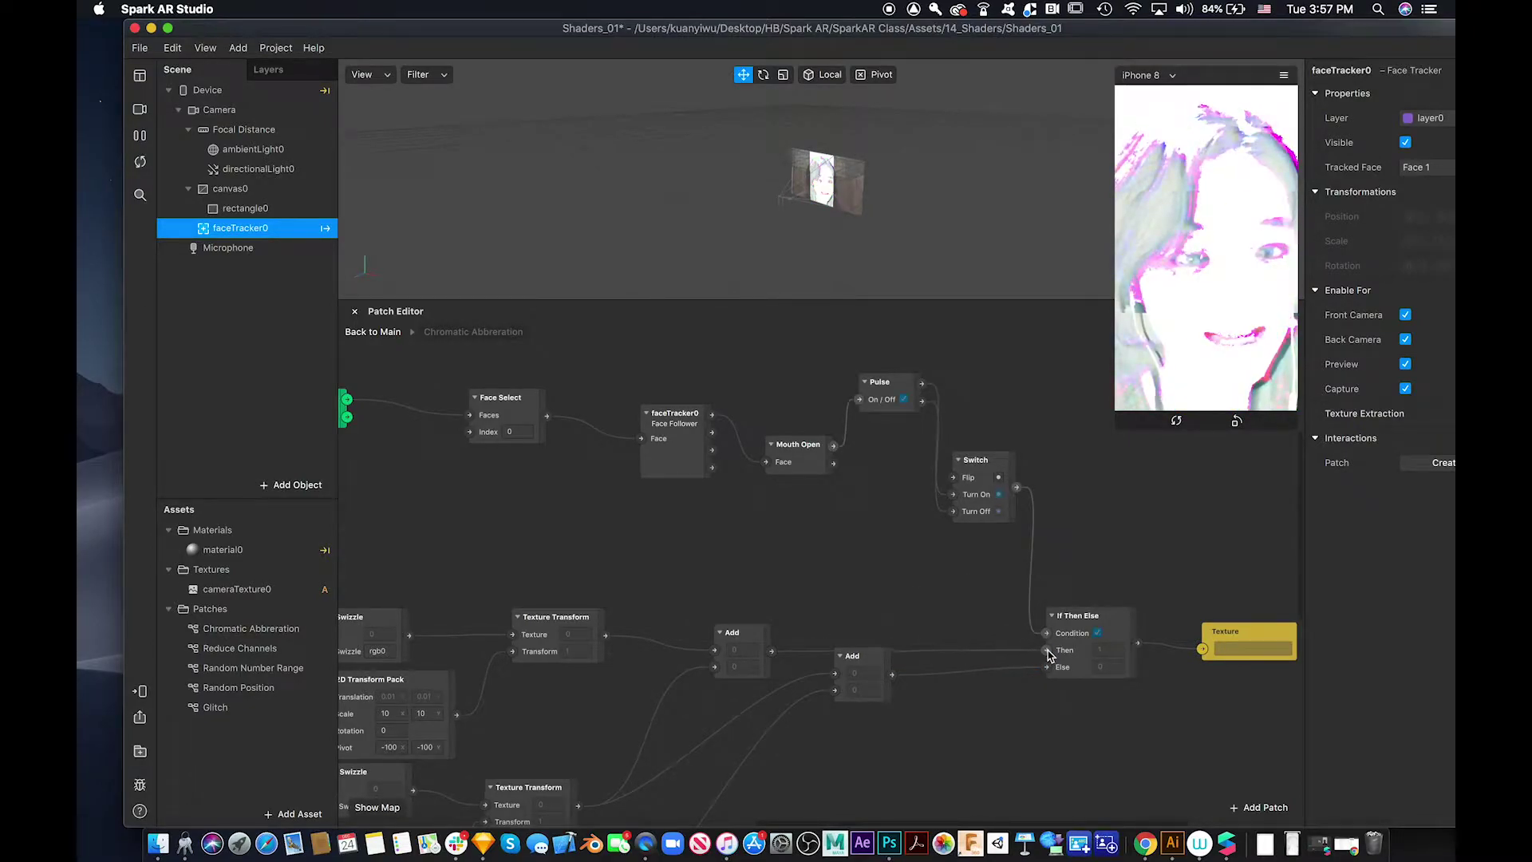
{"action": "left_click_drag", "start_coordinate": [995, 662], "coordinate": [1046, 667]}
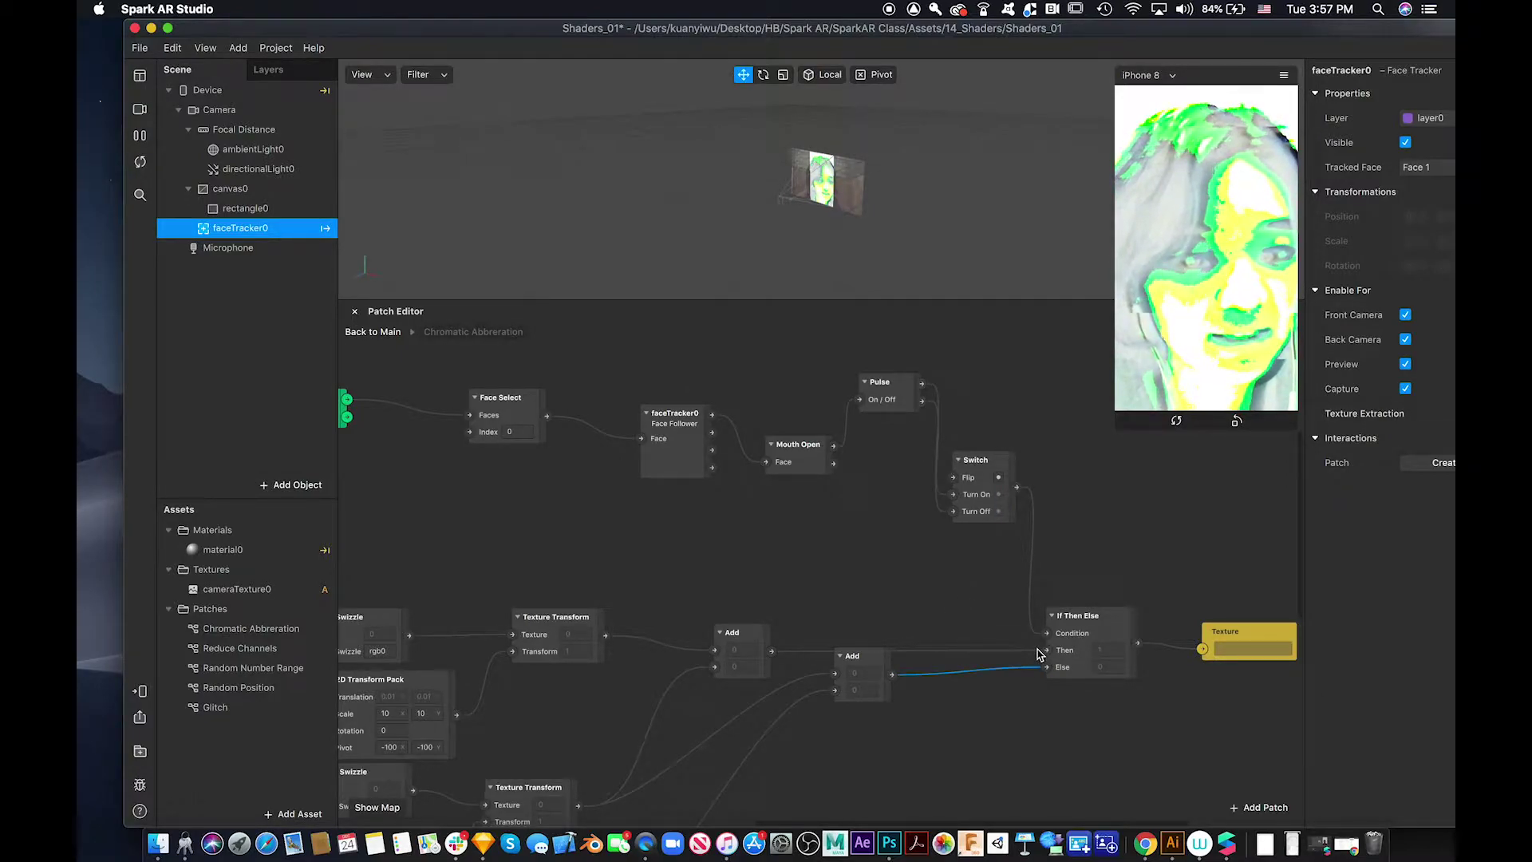
Detach and restore the If Then Else link to the Texture output, and try the first Add patch in both Then and Else
{"action": "left_click_drag", "start_coordinate": [1204, 654], "coordinate": [1048, 656]}
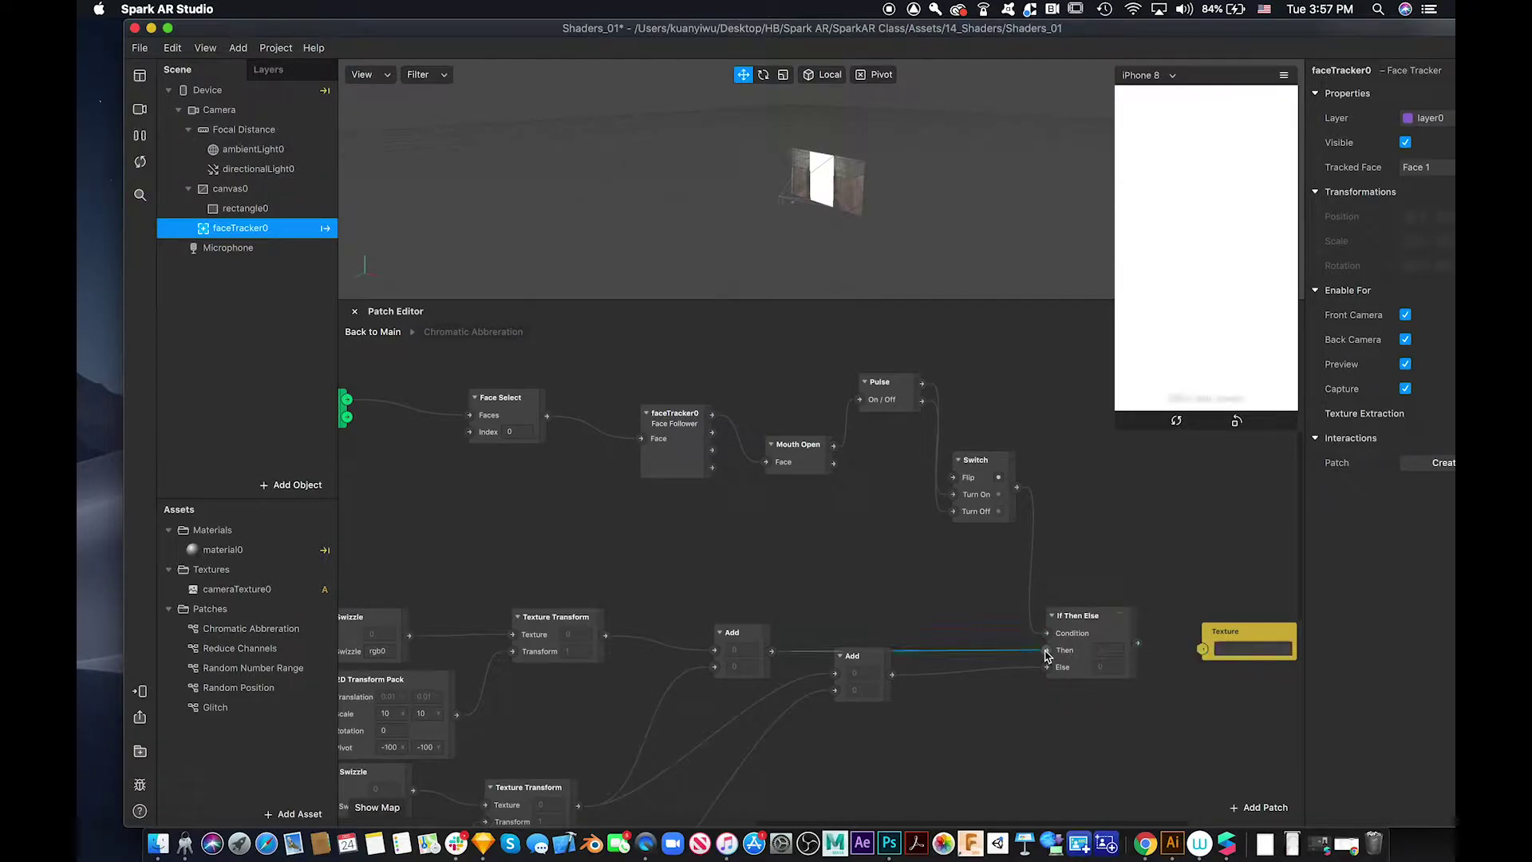
{"action": "left_click_drag", "start_coordinate": [1137, 643], "coordinate": [1203, 655]}
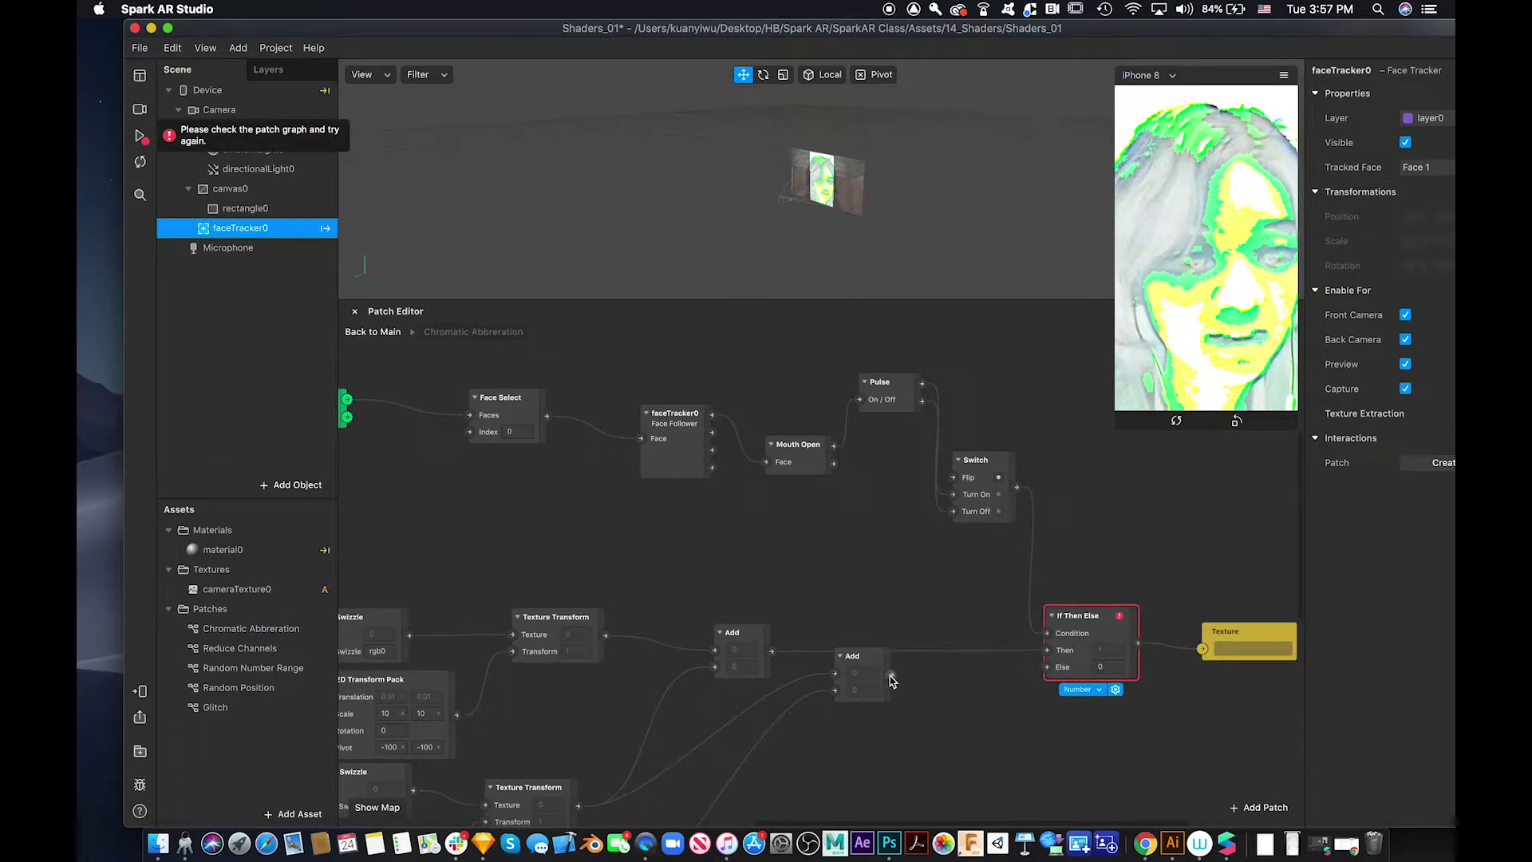
{"action": "left_click_drag", "start_coordinate": [771, 652], "coordinate": [1046, 667]}
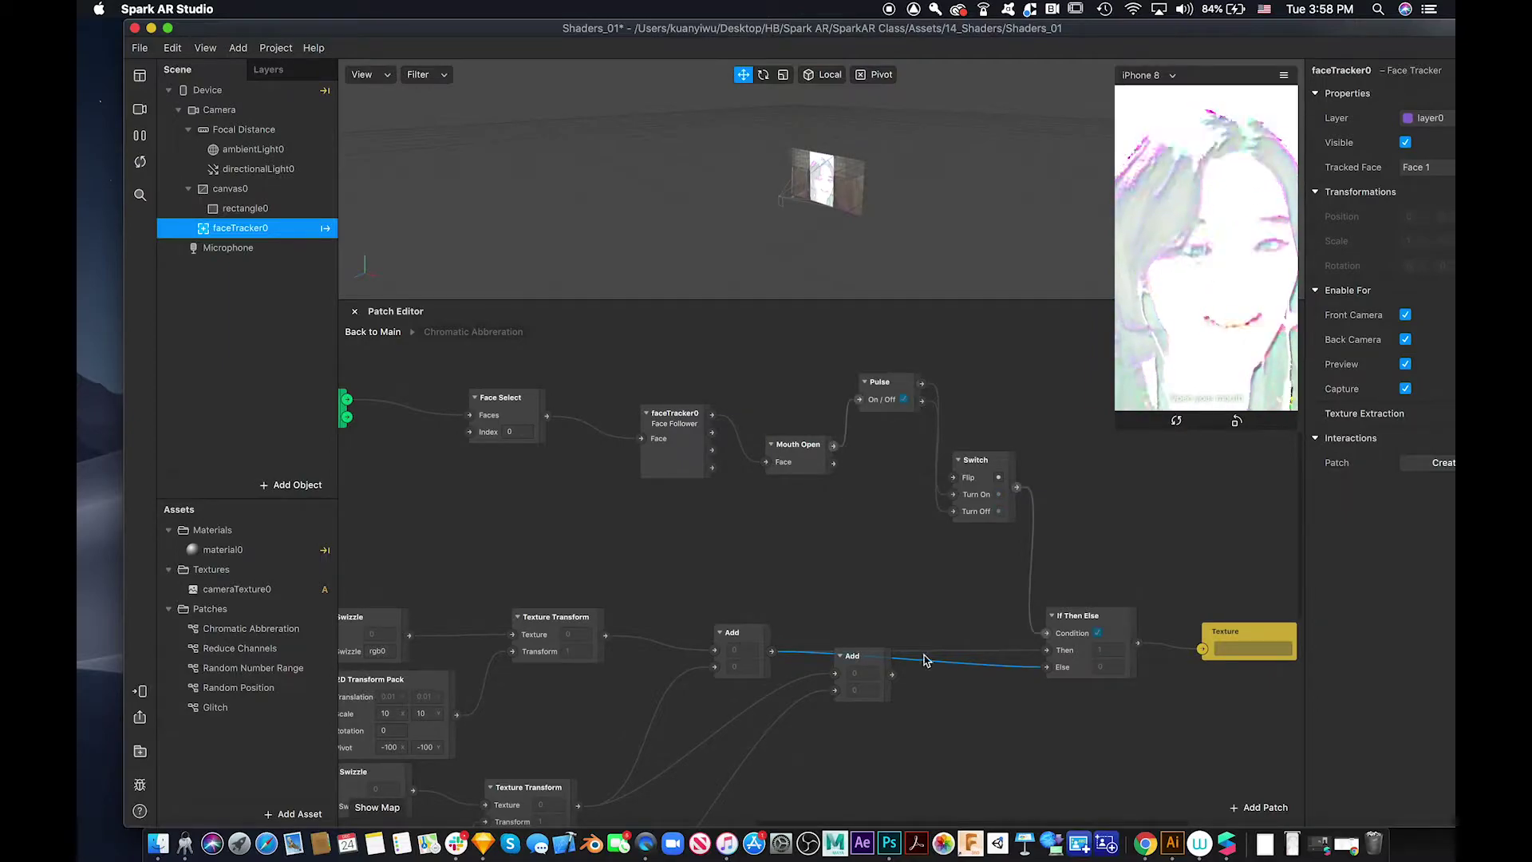
{"action": "scroll", "coordinate": [764, 465], "scroll_direction": "left", "scroll_amount": 2}
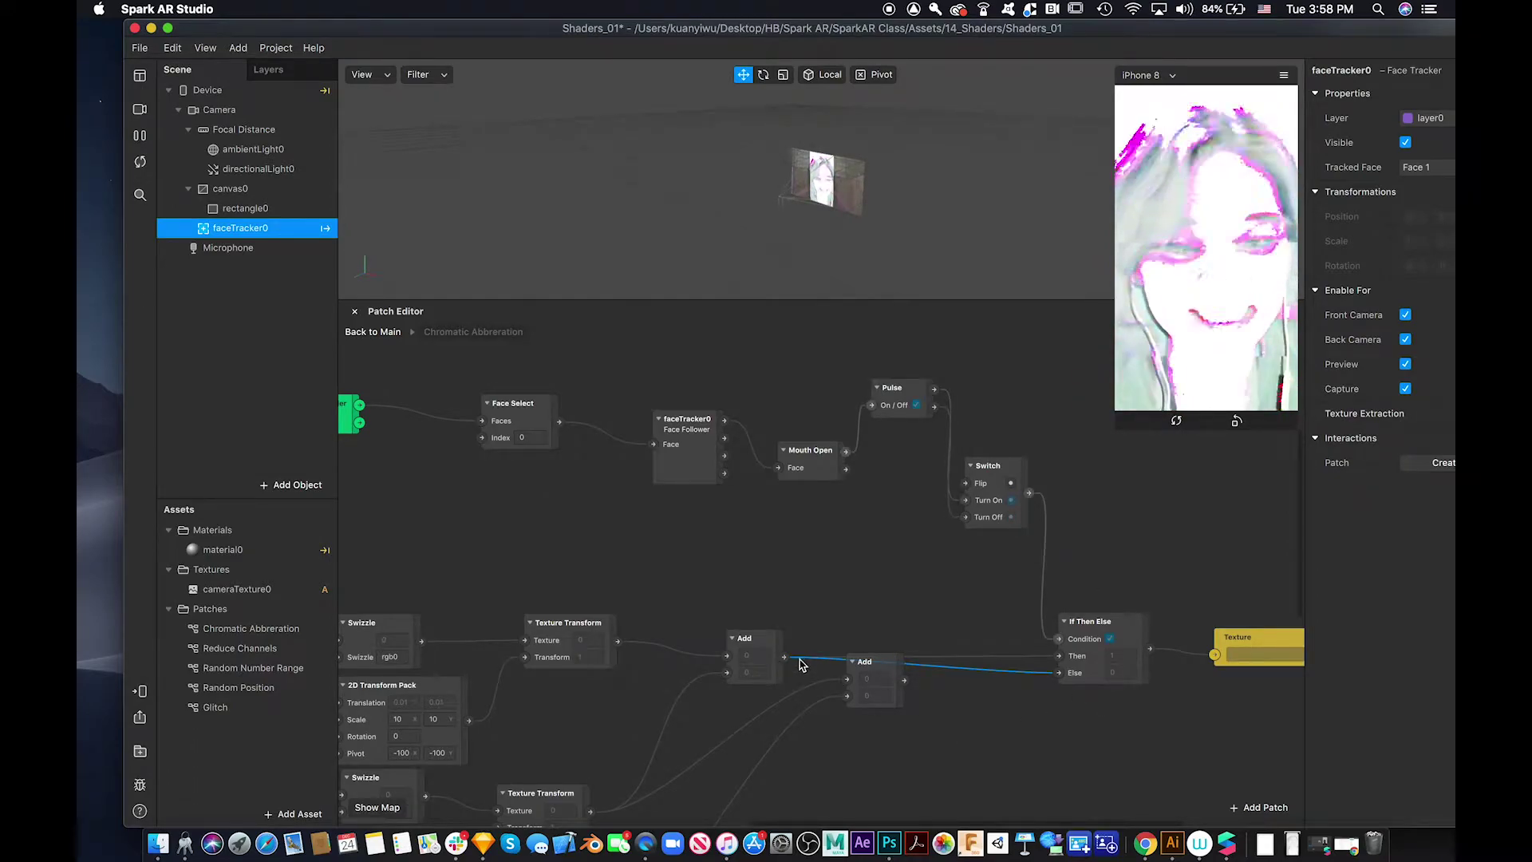
Move the first Add patch higher and rewire If Then Else with the first Add in Then and the second Add in Else
{"action": "left_click_drag", "start_coordinate": [774, 637], "coordinate": [795, 574]}
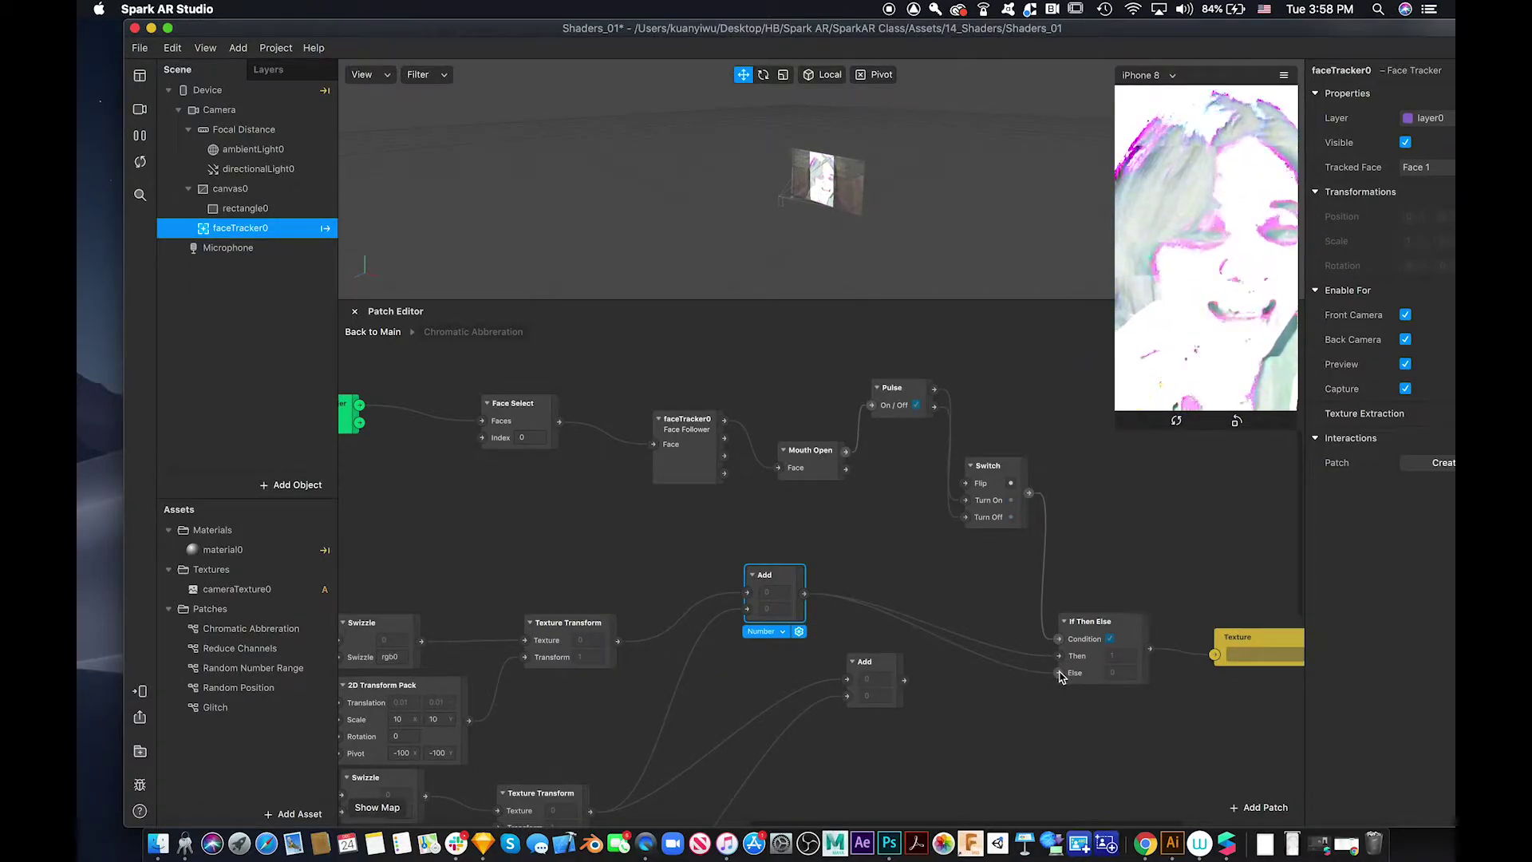
{"action": "left_click_drag", "start_coordinate": [1059, 674], "coordinate": [973, 639]}
{"action": "mouse_move", "coordinate": [1061, 659]}
{"action": "left_mouse_down"}
{"action": "mouse_move", "coordinate": [971, 649]}
{"action": "mouse_move", "coordinate": [1009, 669]}
{"action": "mouse_move", "coordinate": [1060, 656]}
{"action": "left_mouse_up"}
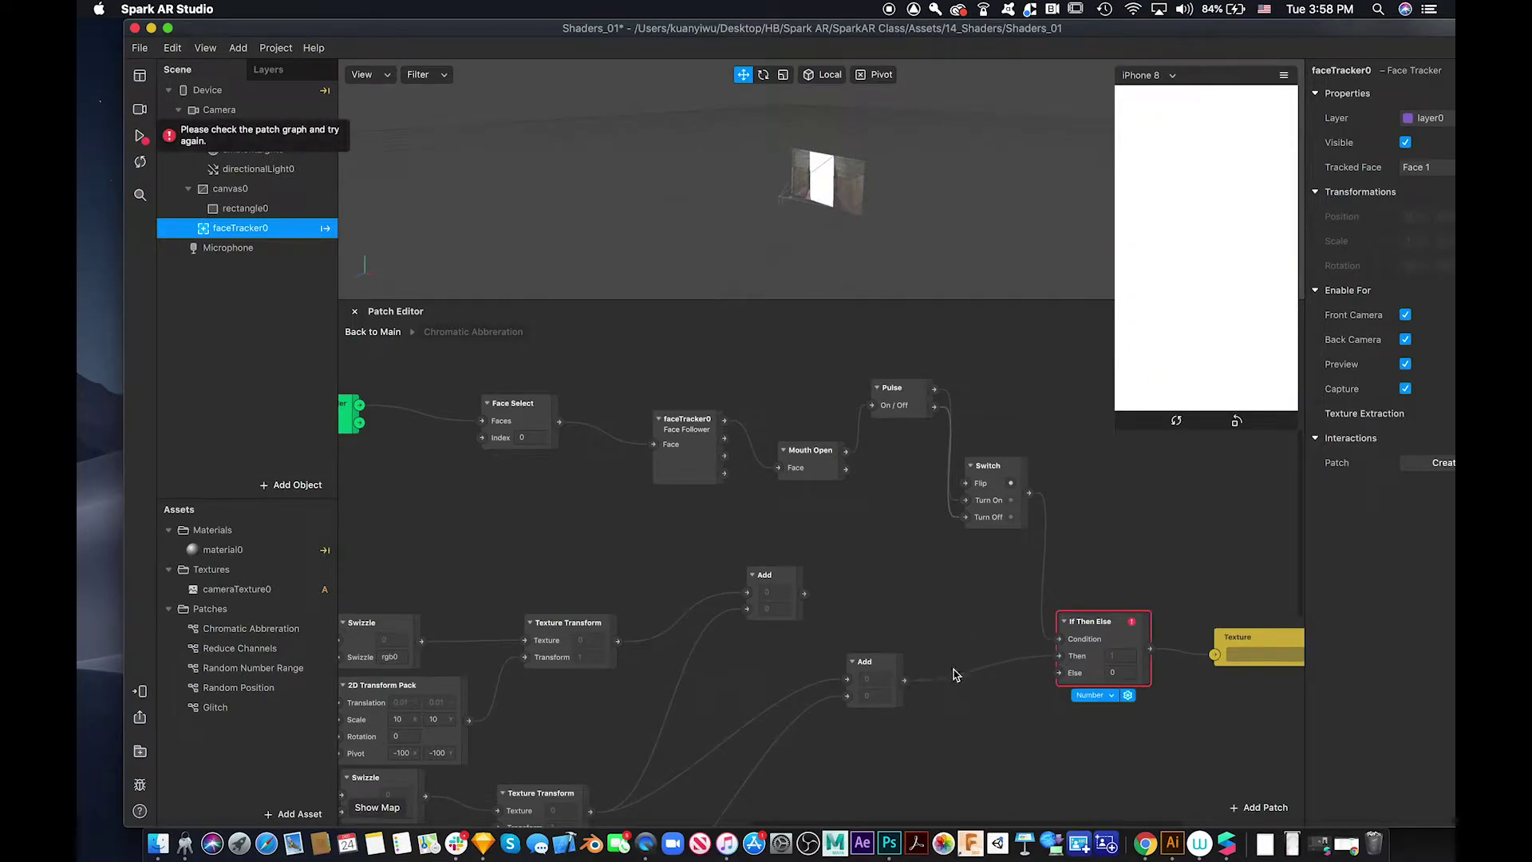
{"action": "left_click_drag", "start_coordinate": [905, 684], "coordinate": [1059, 673]}
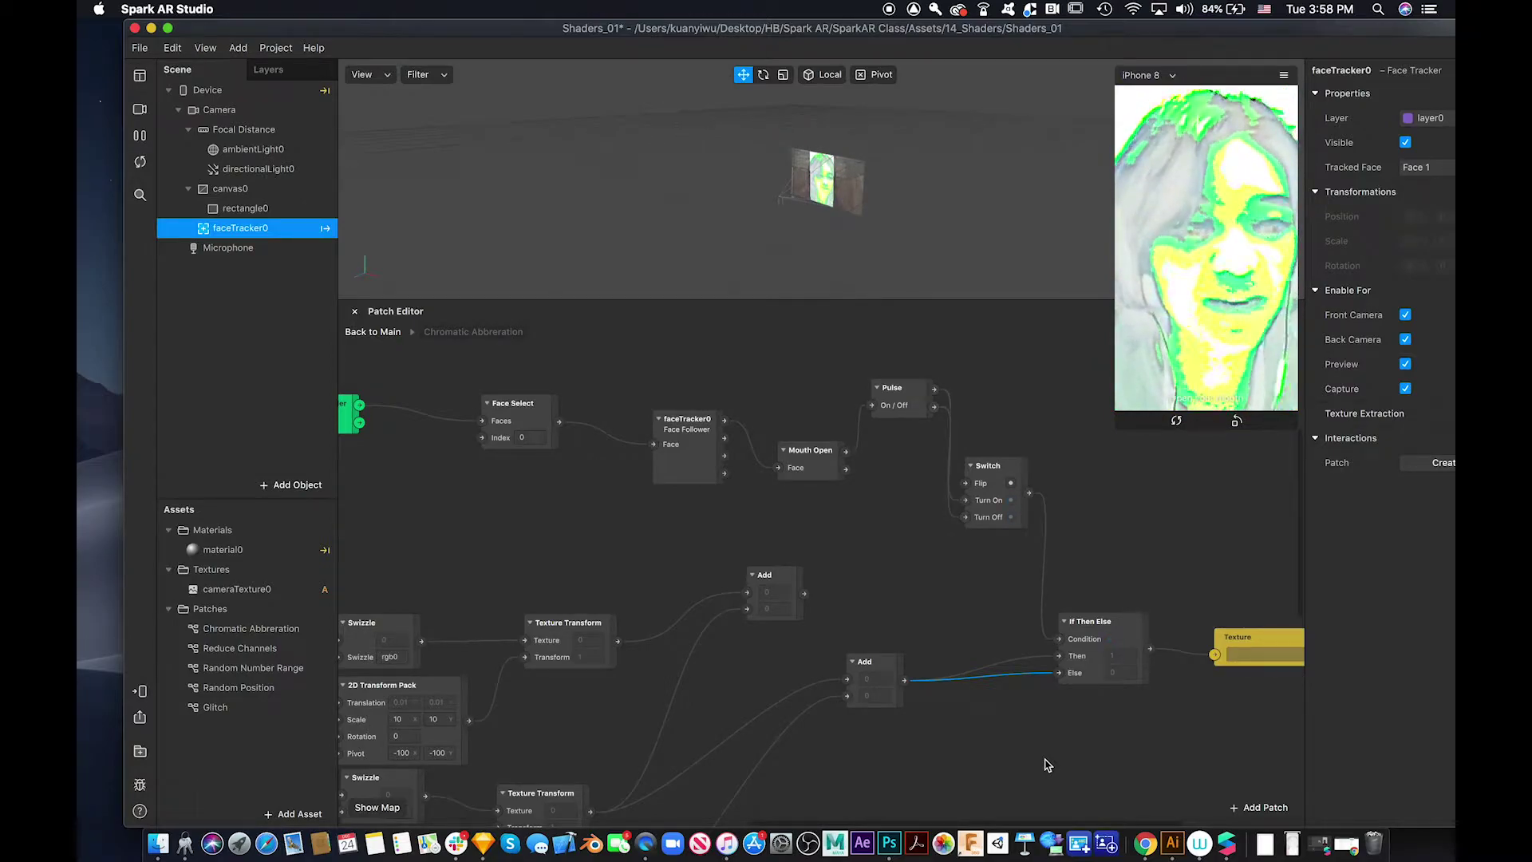
{"action": "left_click", "coordinate": [1065, 661]}
{"action": "left_click_drag", "start_coordinate": [807, 594], "coordinate": [1060, 655]}
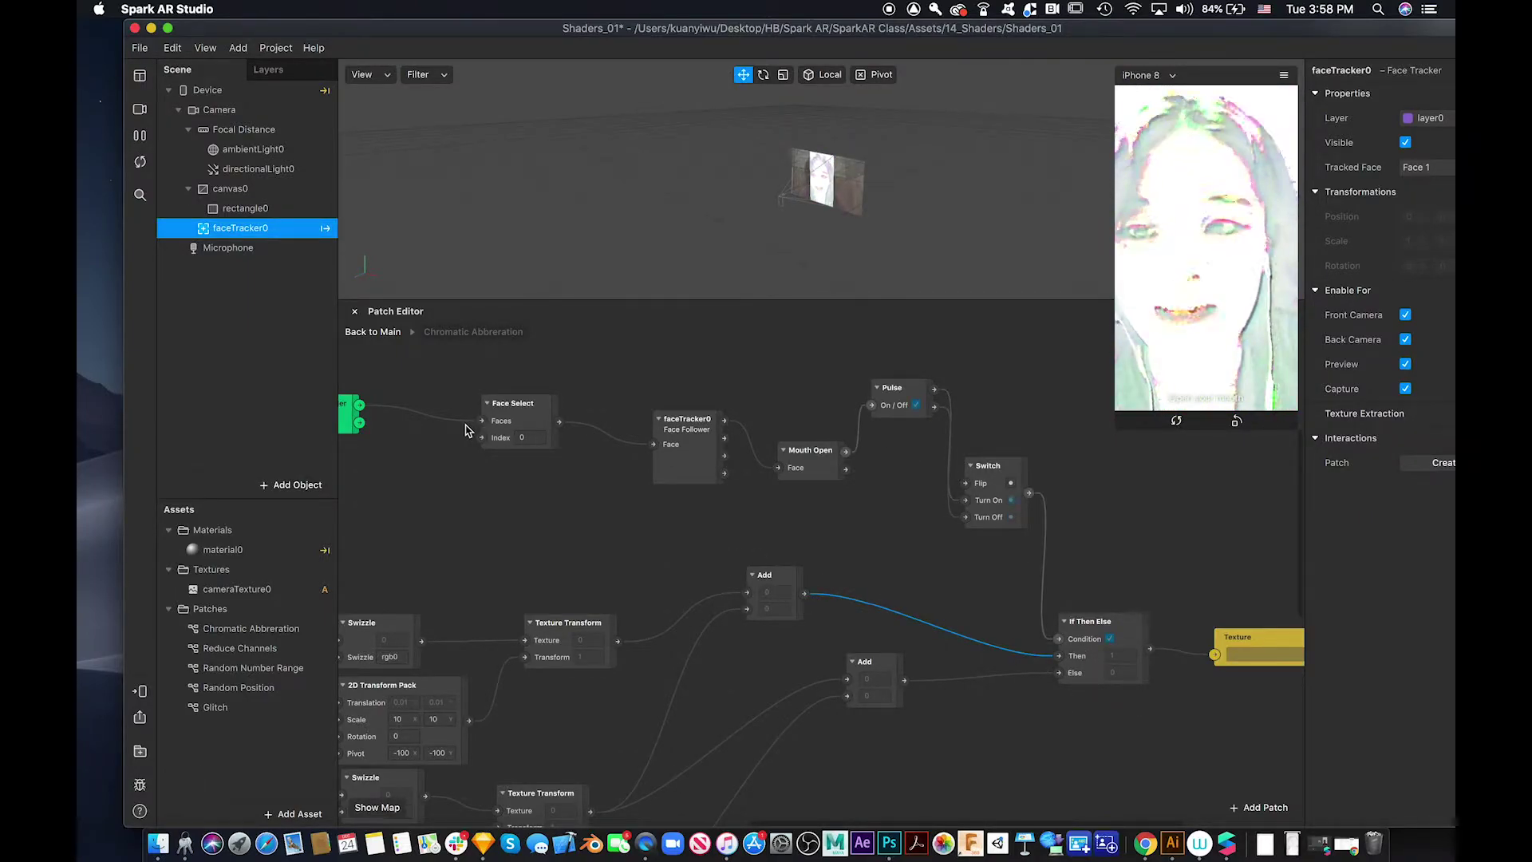
Move the Face Finder patch closer to Face Select and enlarge the simulator preview
{"action": "left_click_drag", "start_coordinate": [348, 404], "coordinate": [422, 392]}
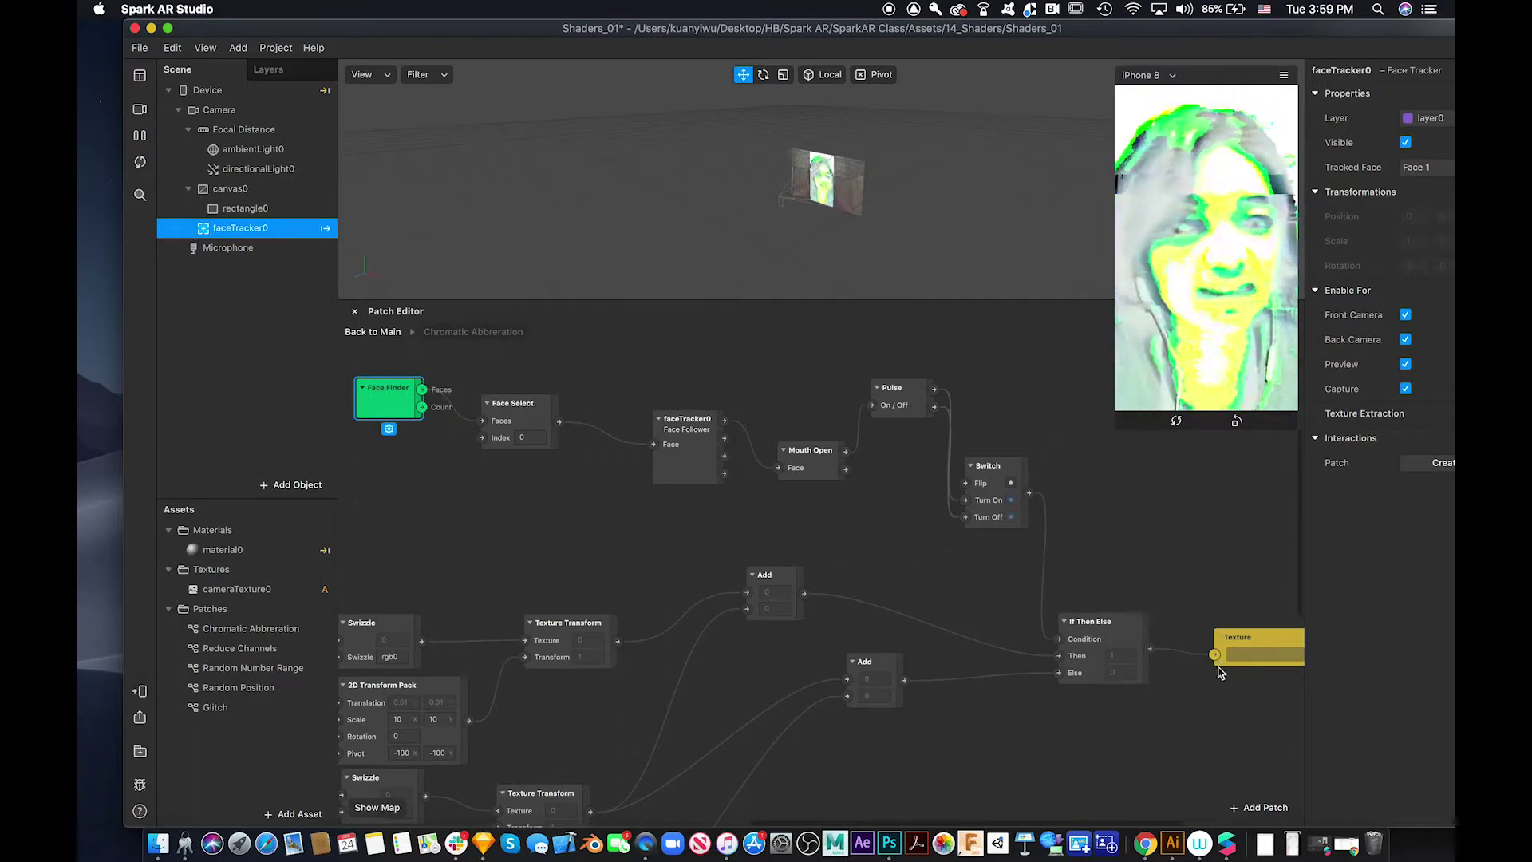
{"action": "left_click", "coordinate": [1158, 744]}
{"action": "left_click_drag", "start_coordinate": [1116, 428], "coordinate": [895, 818]}
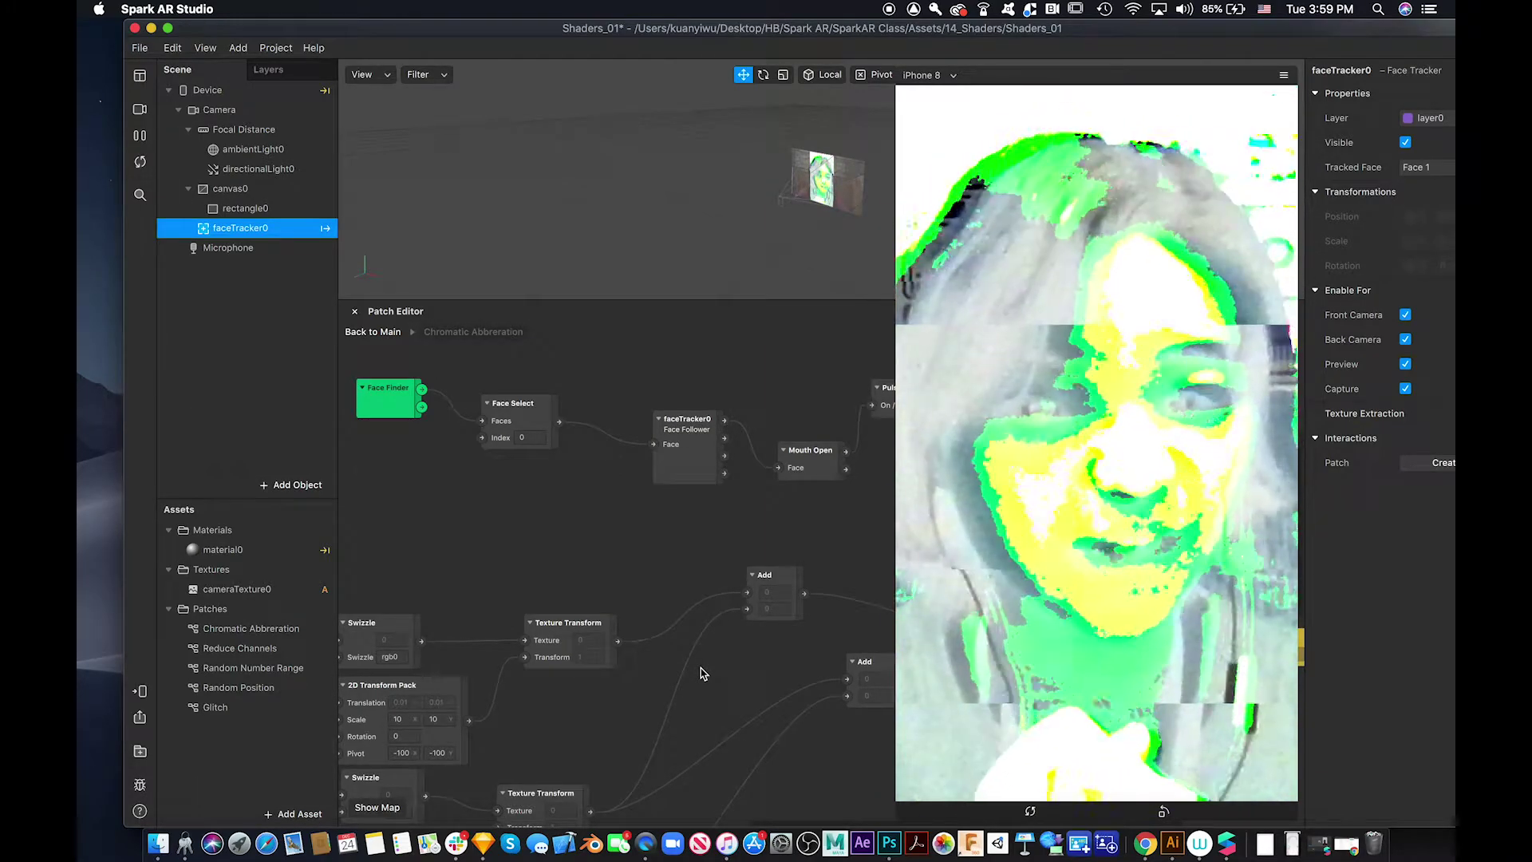
Switch to Chrome and review the AR Camera Effect #5: Shaders lectures of the Udemy Spark AR course, then put the browser away
{"action": "left_click", "coordinate": [1347, 844]}
{"action": "scroll", "coordinate": [715, 581], "scroll_direction": "up", "scroll_amount": 5}
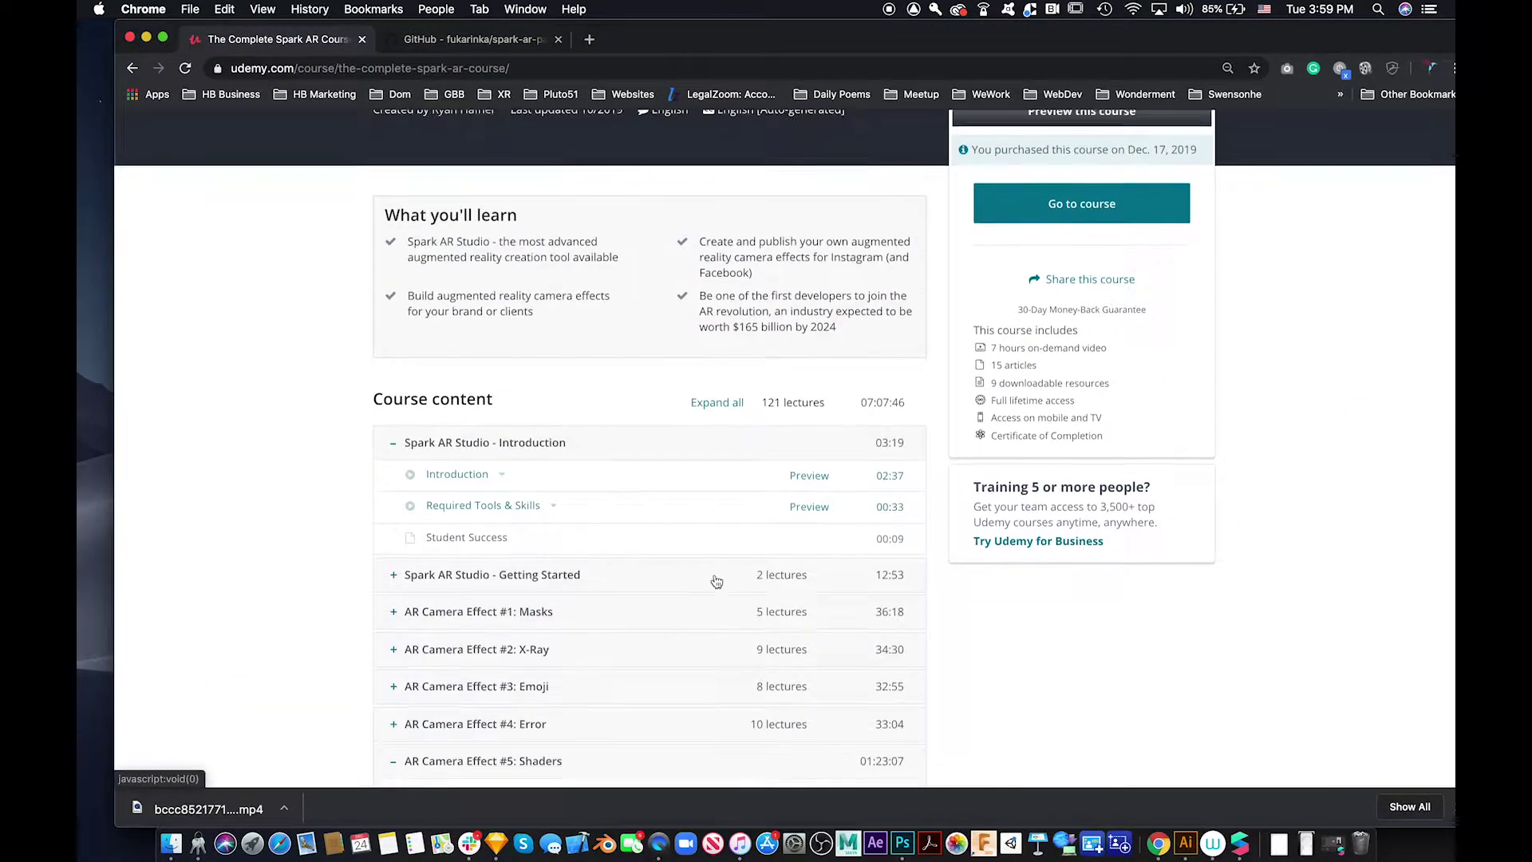
{"action": "scroll", "coordinate": [717, 582], "scroll_direction": "down", "scroll_amount": 7}
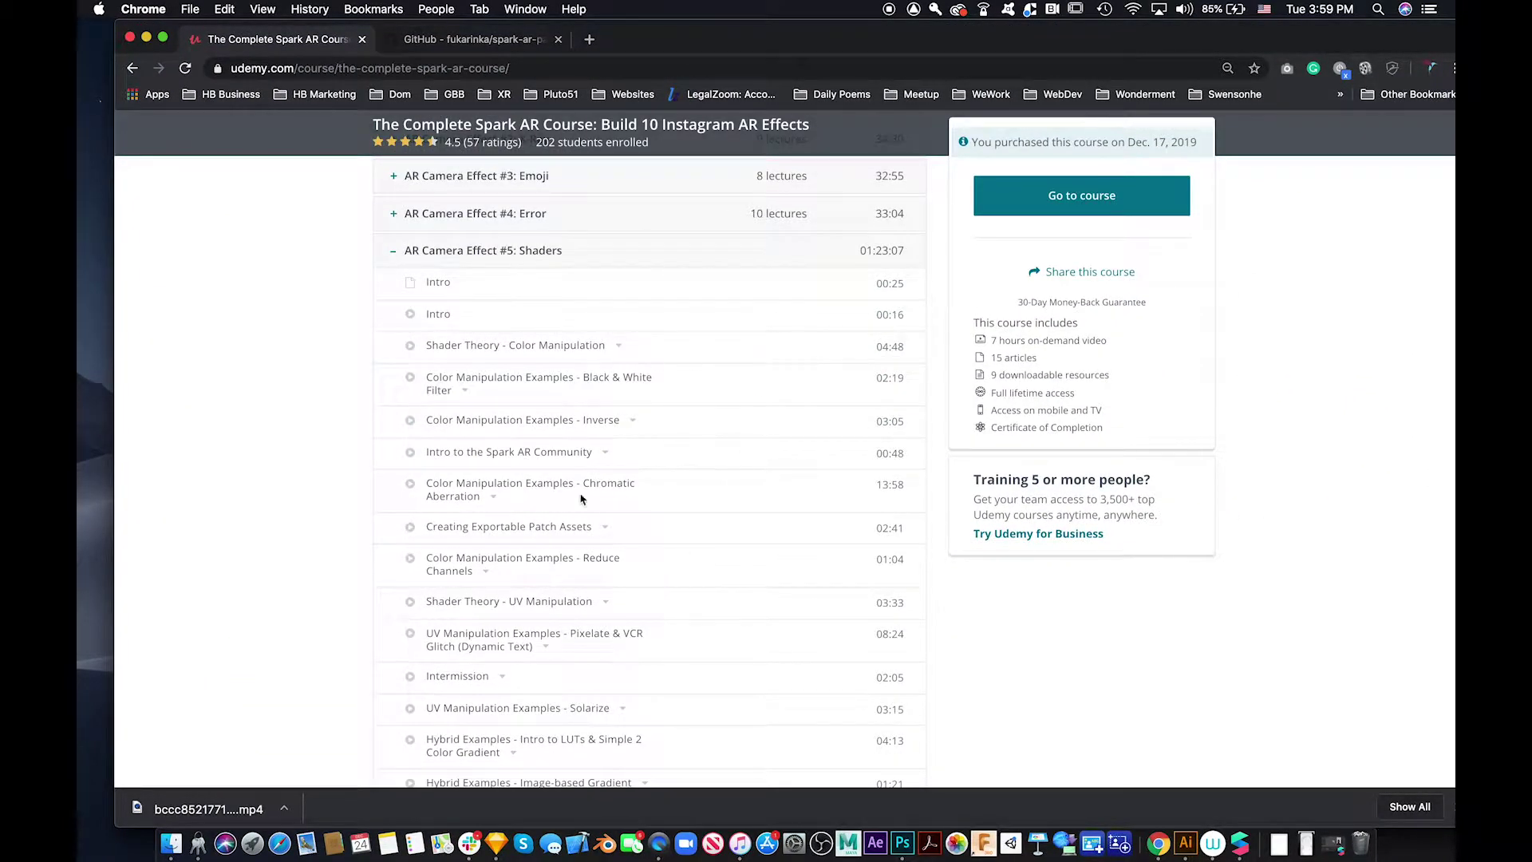
{"action": "left_click", "coordinate": [147, 40]}
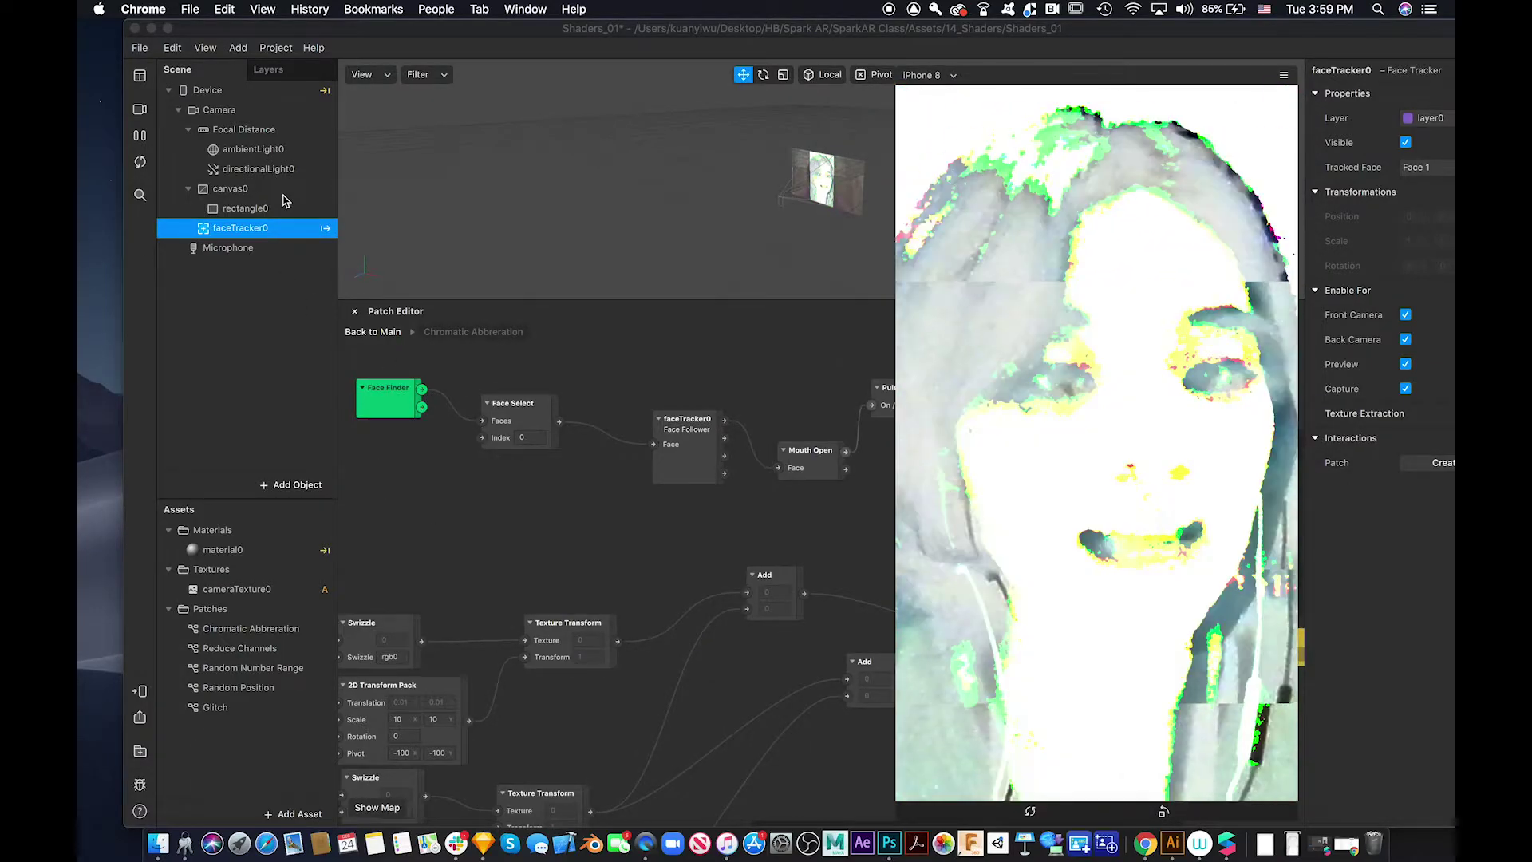
Leave the Chromatic Abbreration group for the main patch graph and bring the Less Than and Instruction patches into view
{"action": "scroll", "coordinate": [482, 495], "scroll_direction": "up", "scroll_amount": 5}
{"action": "scroll", "coordinate": [482, 496], "scroll_direction": "left", "scroll_amount": 5}
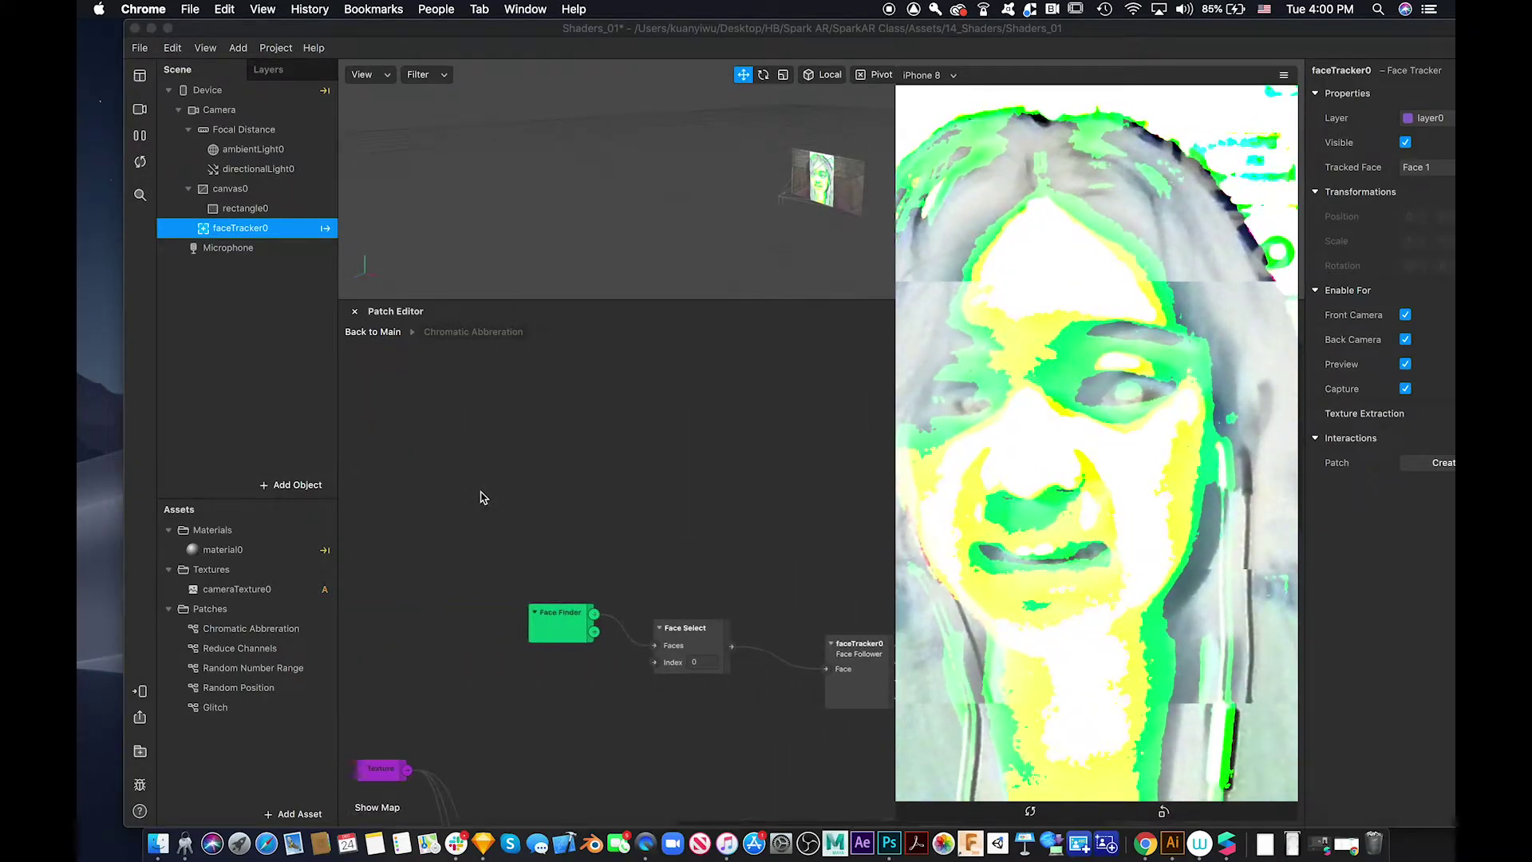
{"action": "left_click", "coordinate": [385, 332]}
{"action": "left_click", "coordinate": [385, 331]}
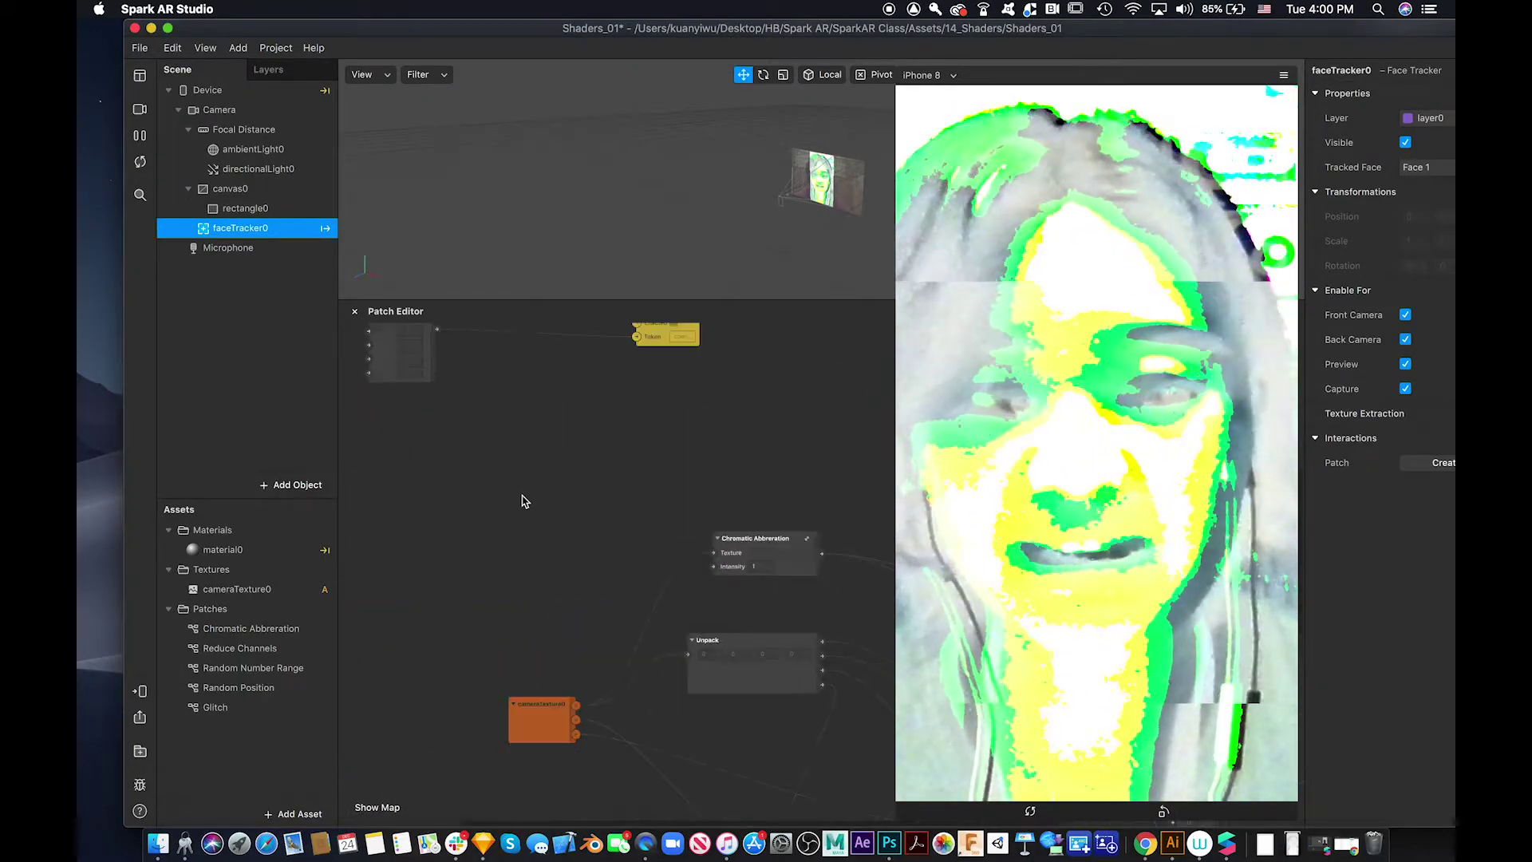
{"action": "scroll", "coordinate": [523, 501], "scroll_direction": "up", "scroll_amount": 5}
{"action": "scroll", "coordinate": [523, 501], "scroll_direction": "left", "scroll_amount": 2}
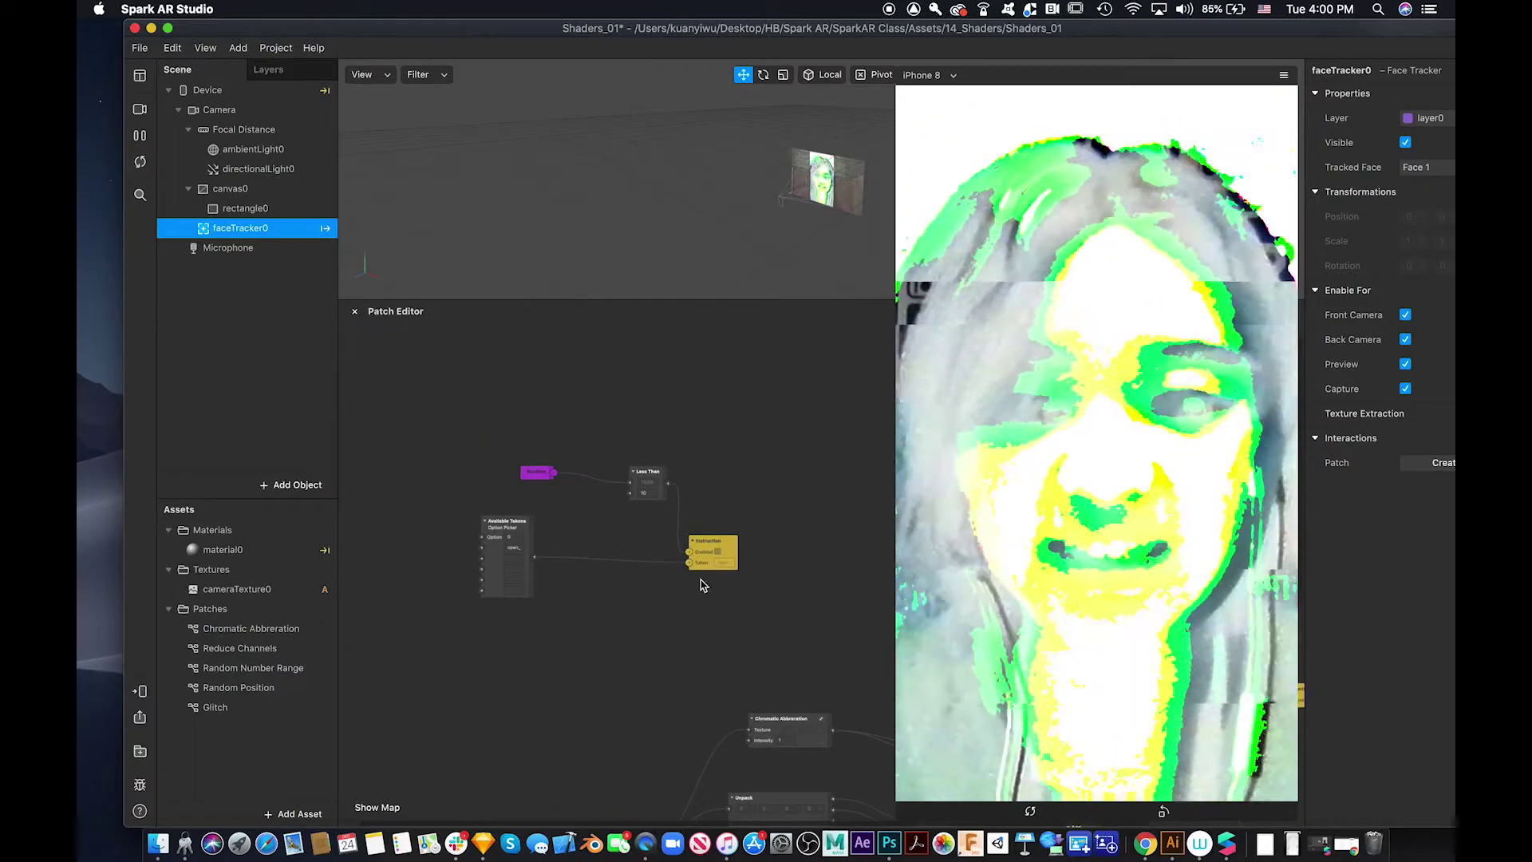
Restart and play the effect to check the Less Than 10 runtime condition, and move Available Tokens closer to Instruction
{"action": "scroll", "coordinate": [561, 625], "scroll_direction": "up", "scroll_amount": 3, "text": "ctrl"}
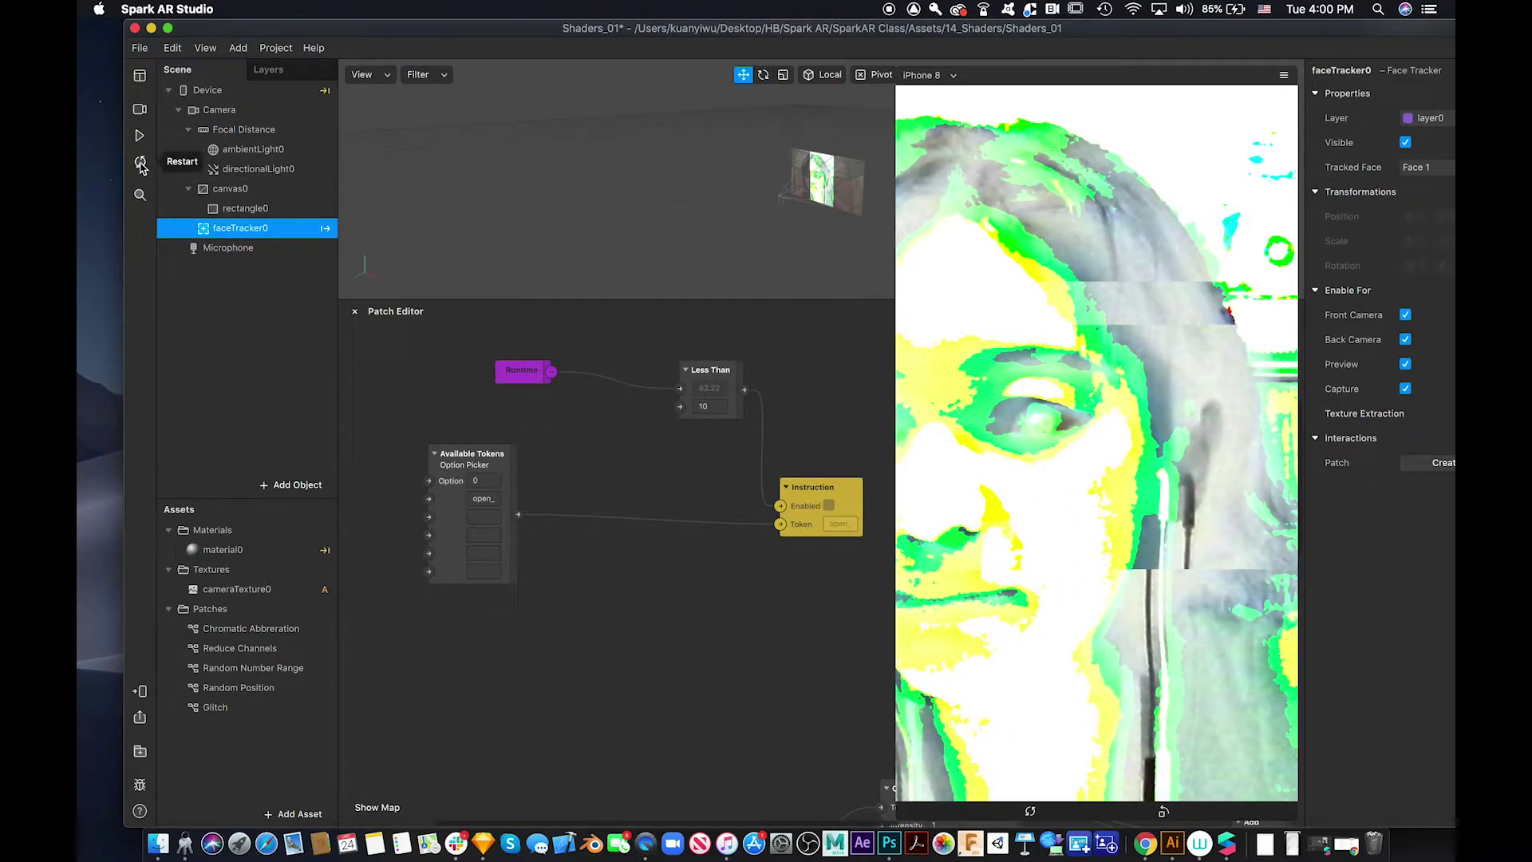
{"action": "left_click", "coordinate": [140, 163]}
{"action": "left_click", "coordinate": [140, 135]}
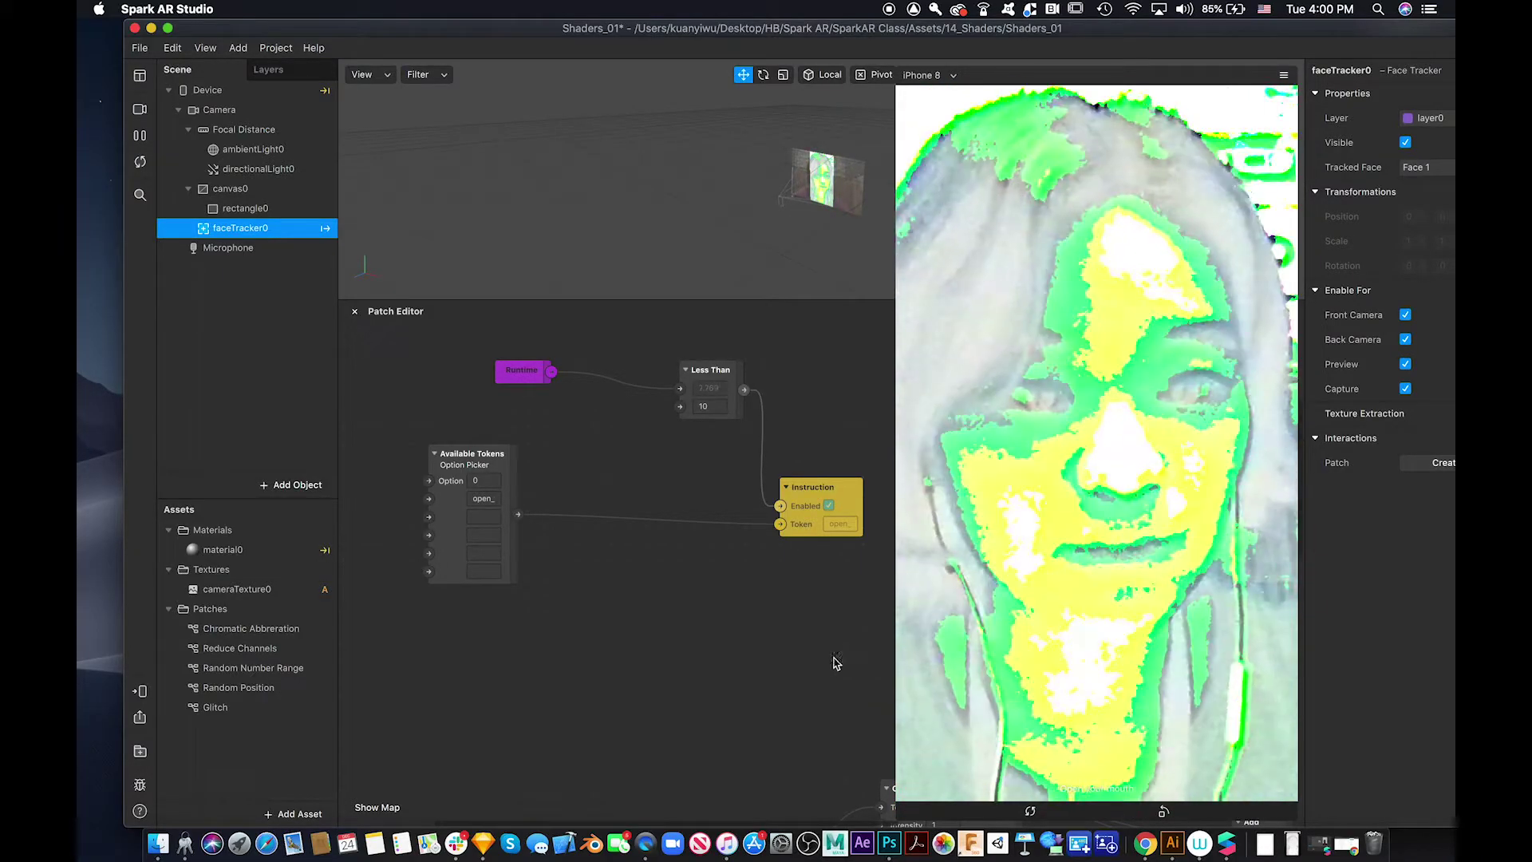
{"action": "left_click", "coordinate": [699, 406]}
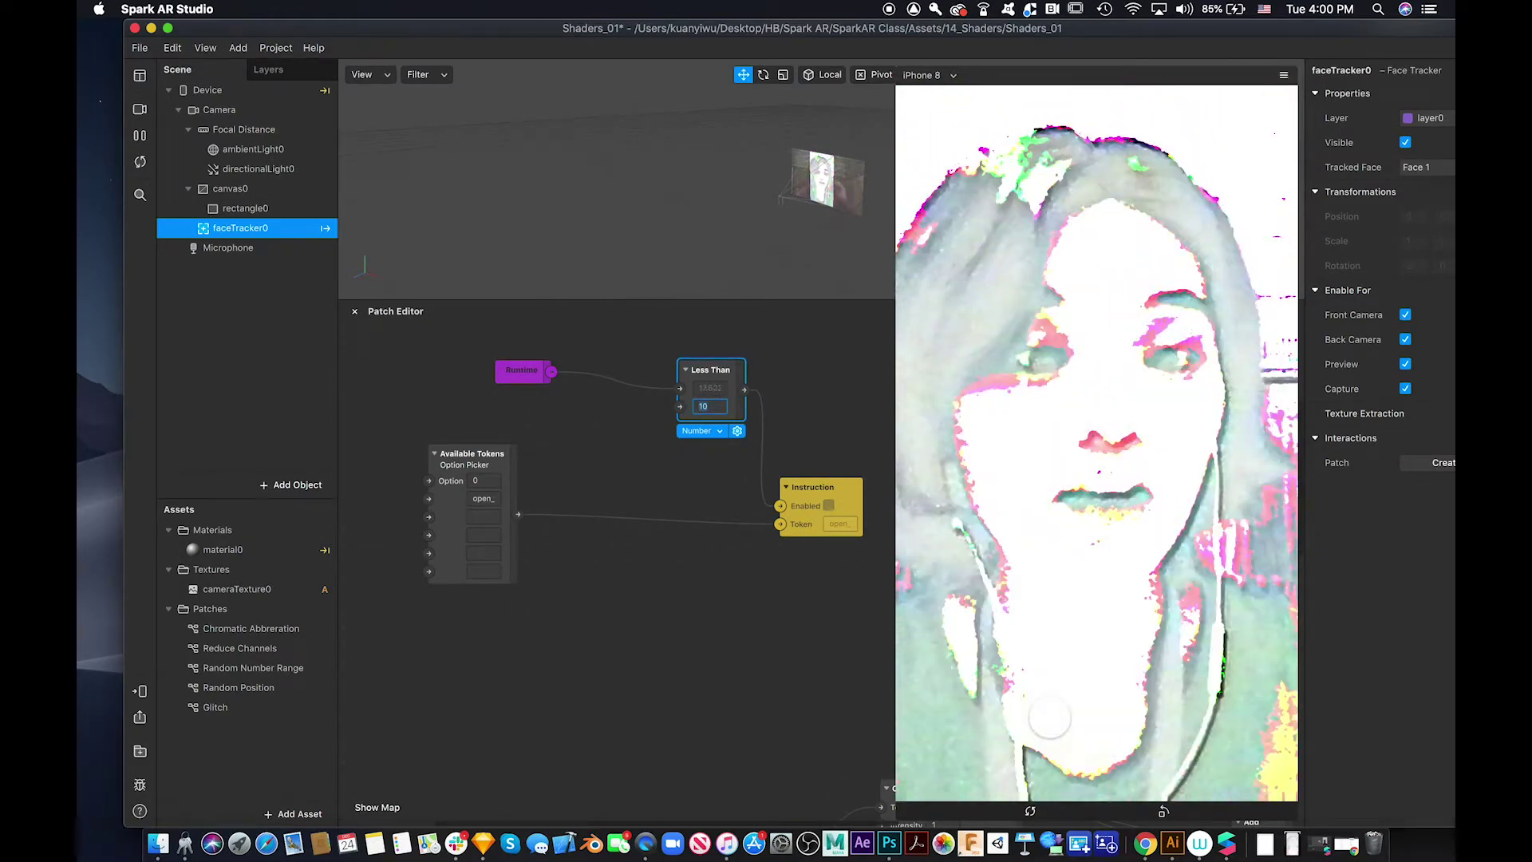
{"action": "left_click", "coordinate": [683, 657]}
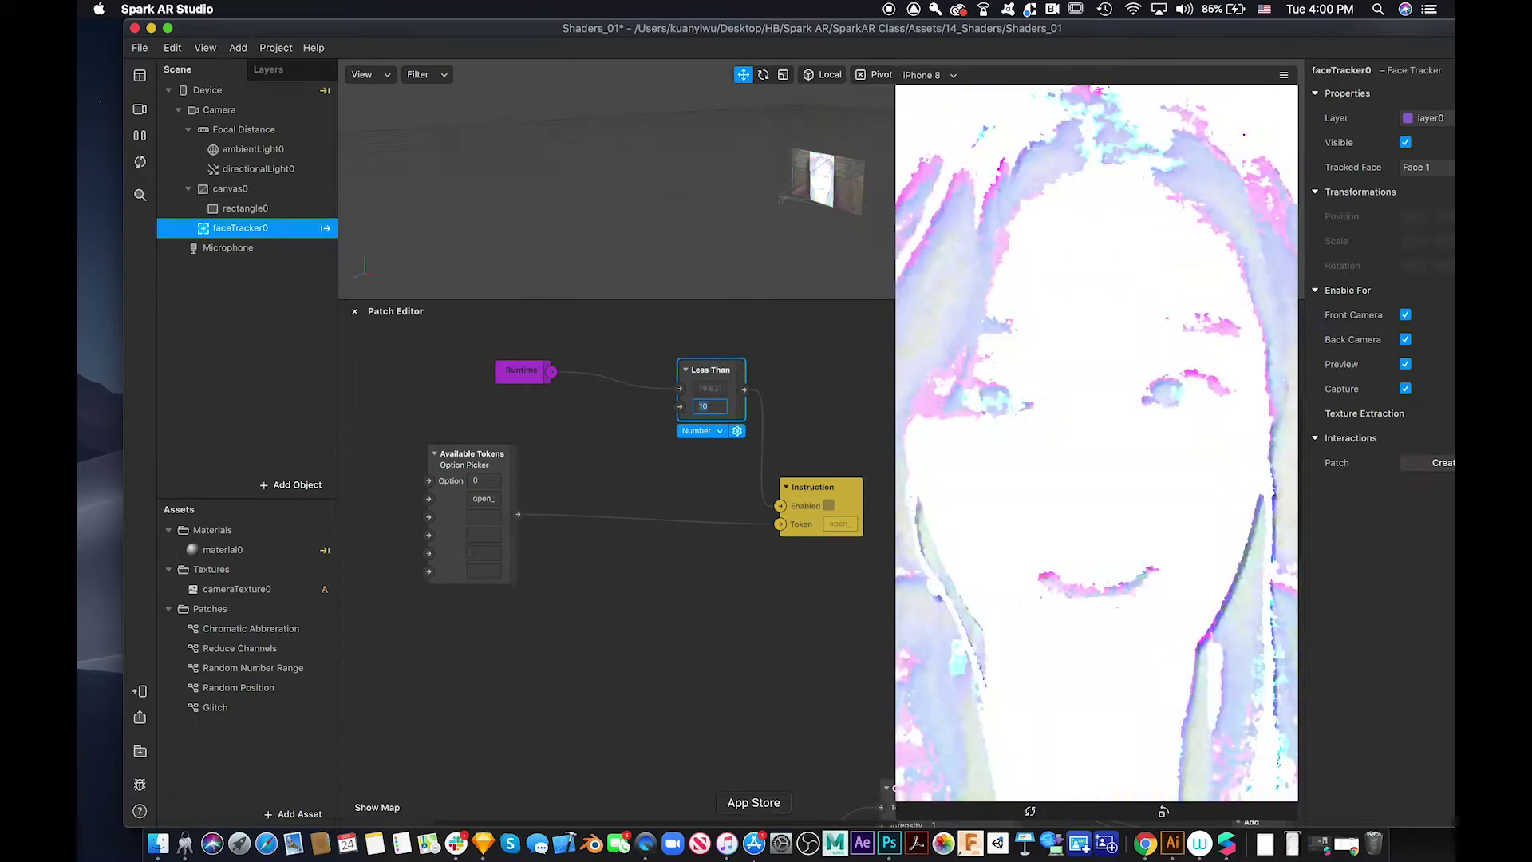
{"action": "left_click_drag", "start_coordinate": [473, 455], "coordinate": [590, 488]}
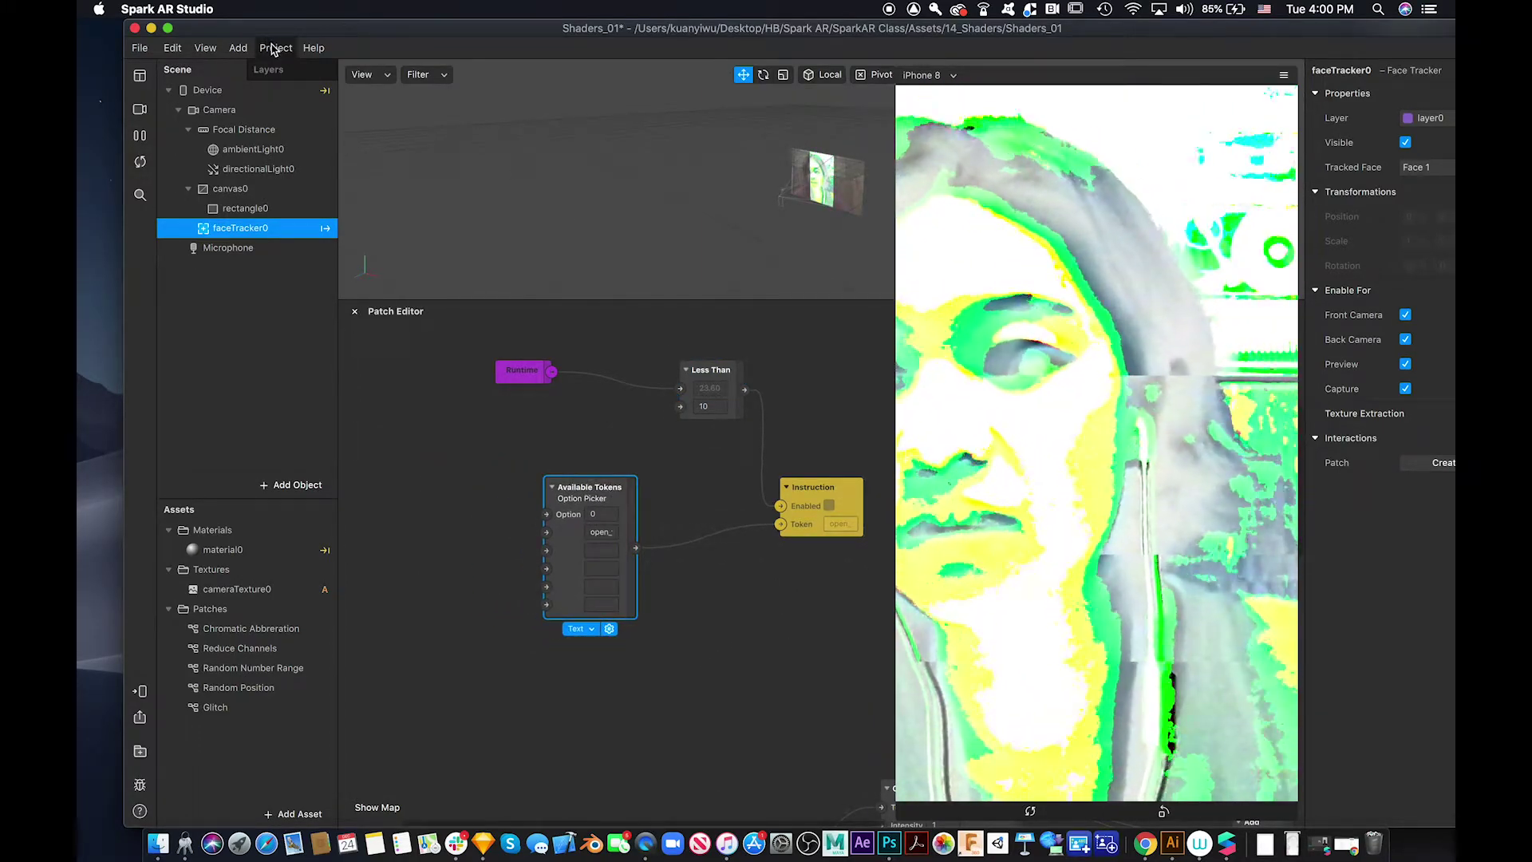
Open the project properties' capabilities and search the capabilities that can be added for "instr"
{"action": "left_click", "coordinate": [274, 49]}
{"action": "left_click", "coordinate": [324, 74]}
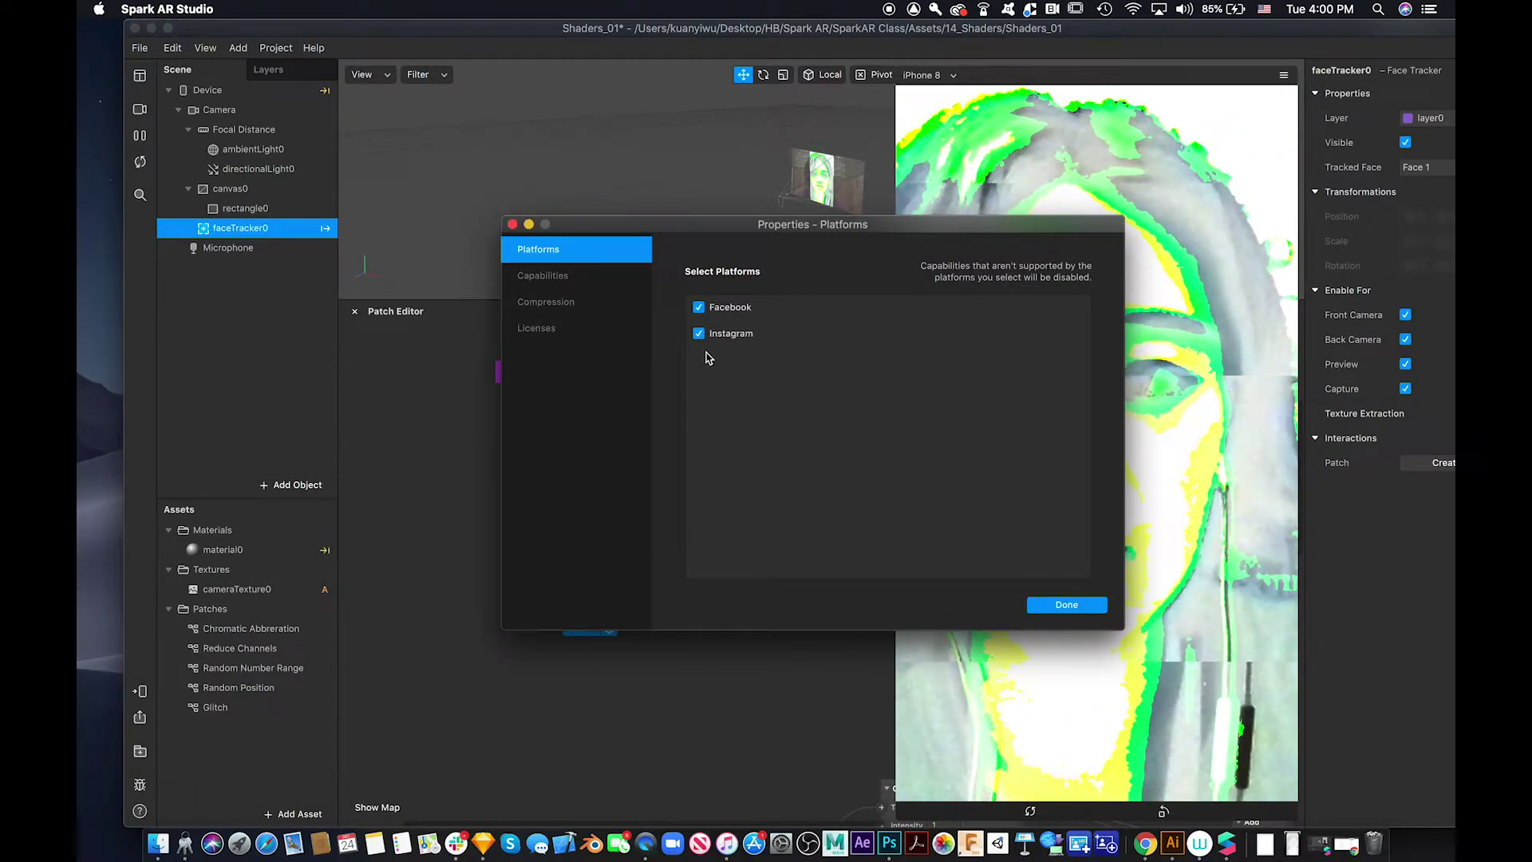
{"action": "left_click", "coordinate": [533, 276]}
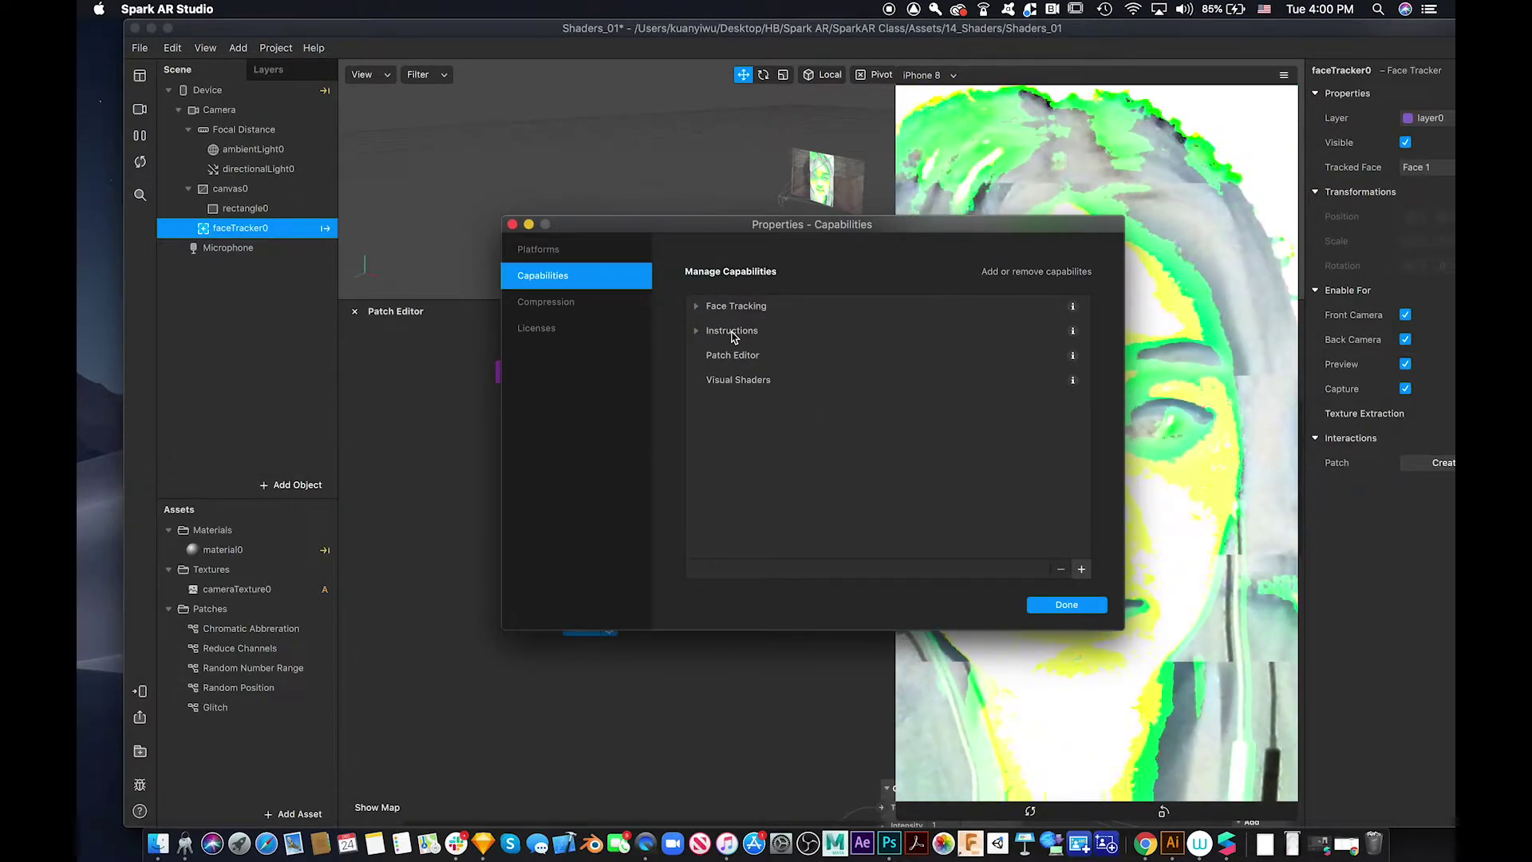
{"action": "left_click", "coordinate": [733, 332]}
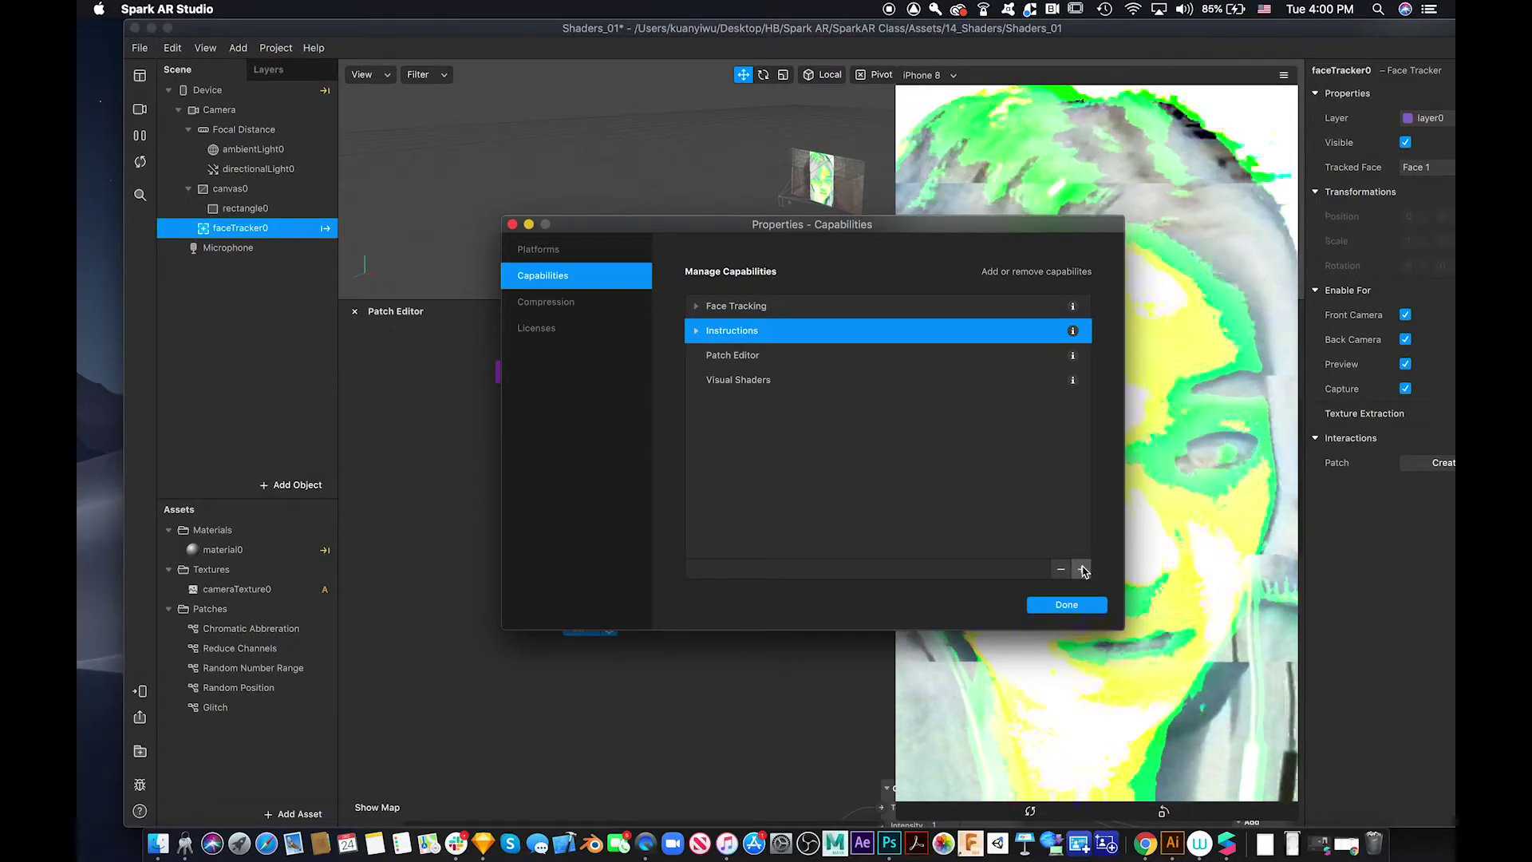
{"action": "left_click", "coordinate": [1083, 569]}
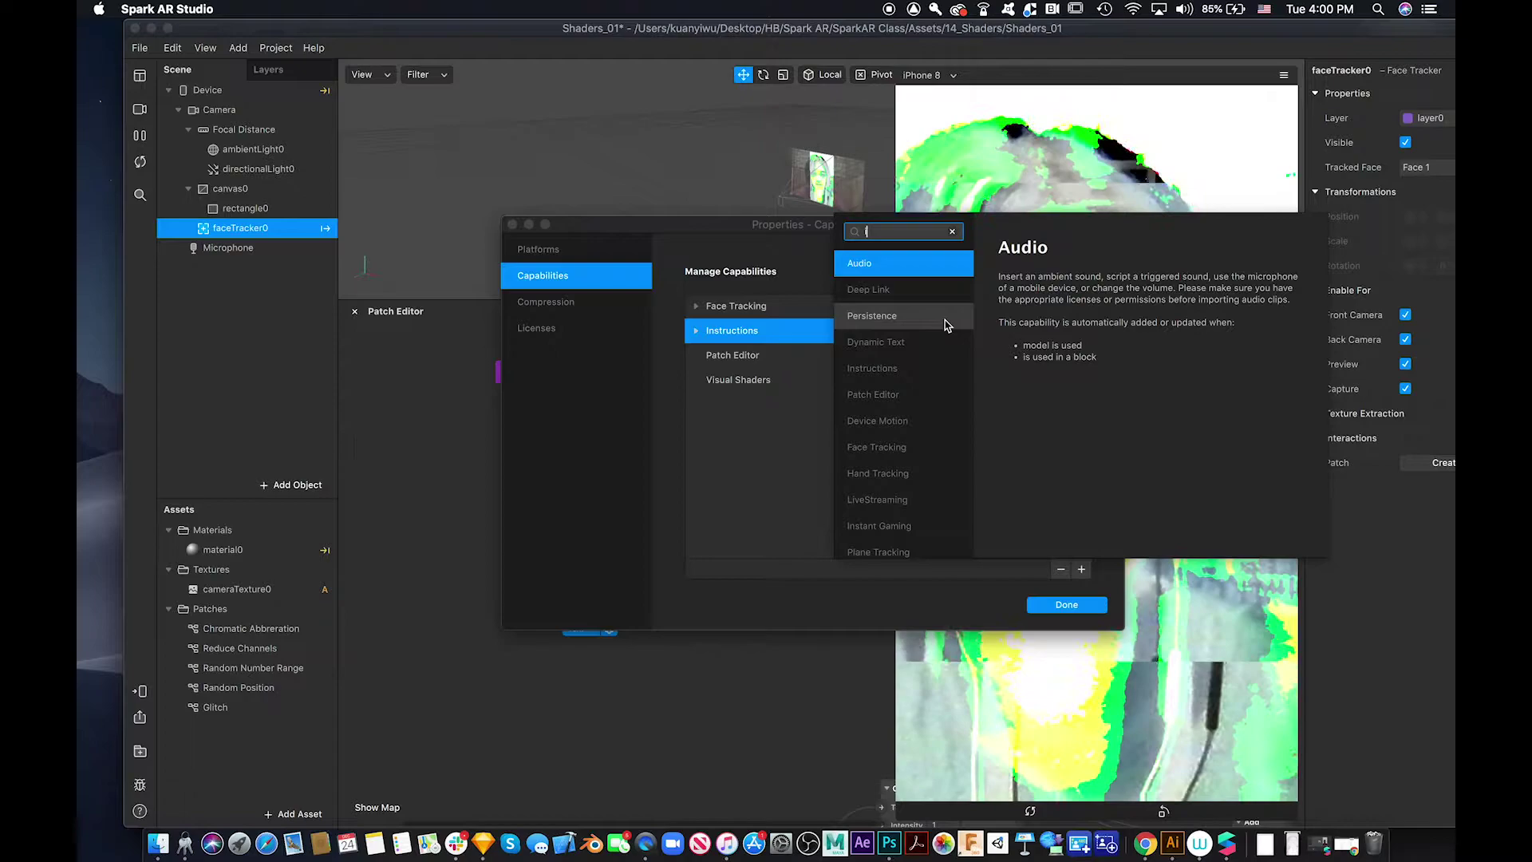
{"action": "type", "text": "instr"}
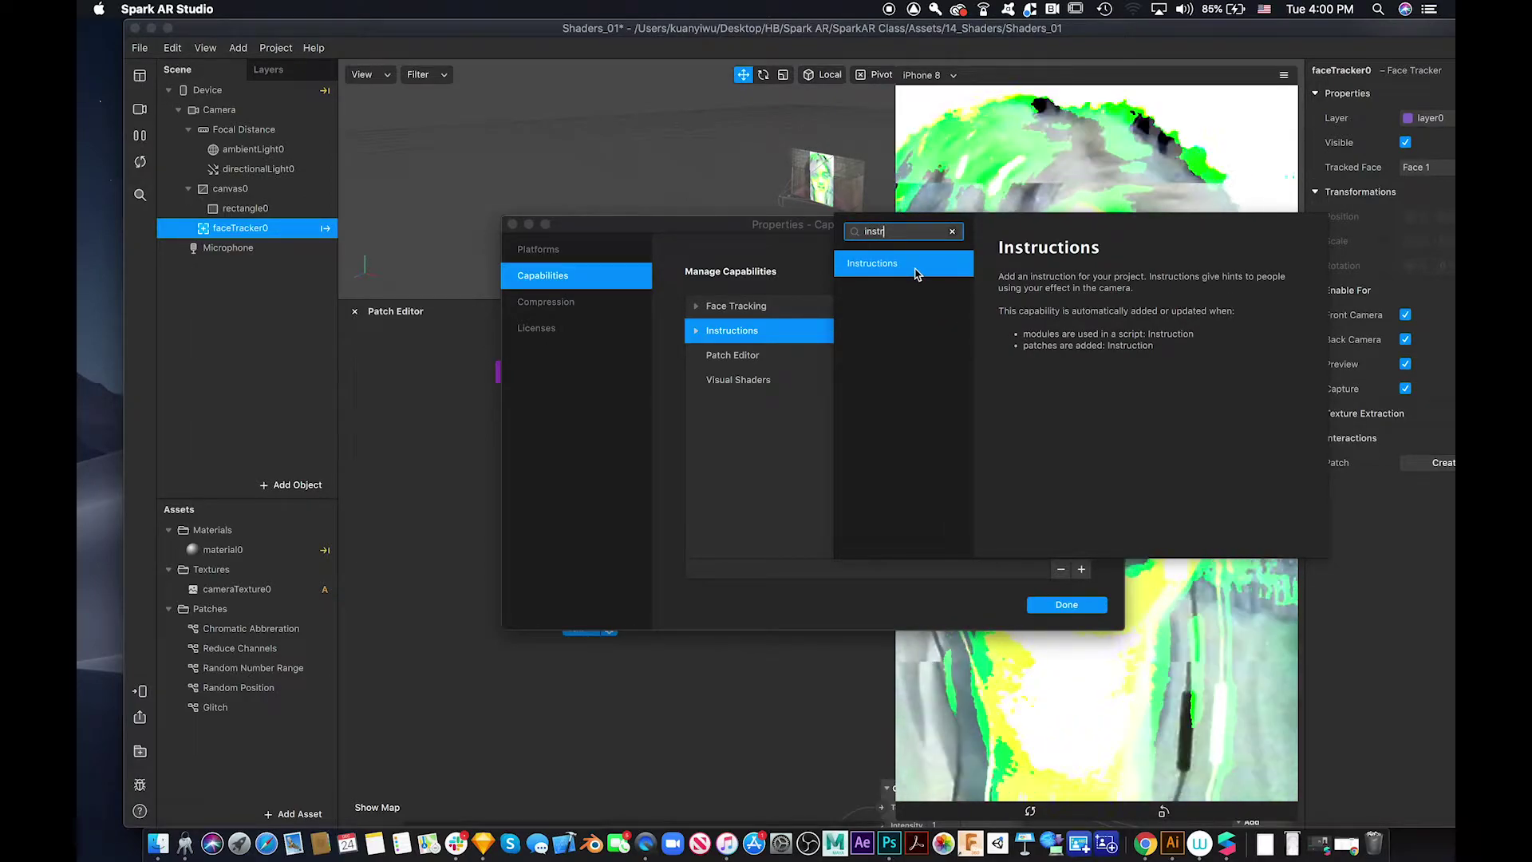
{"action": "left_click", "coordinate": [727, 490]}
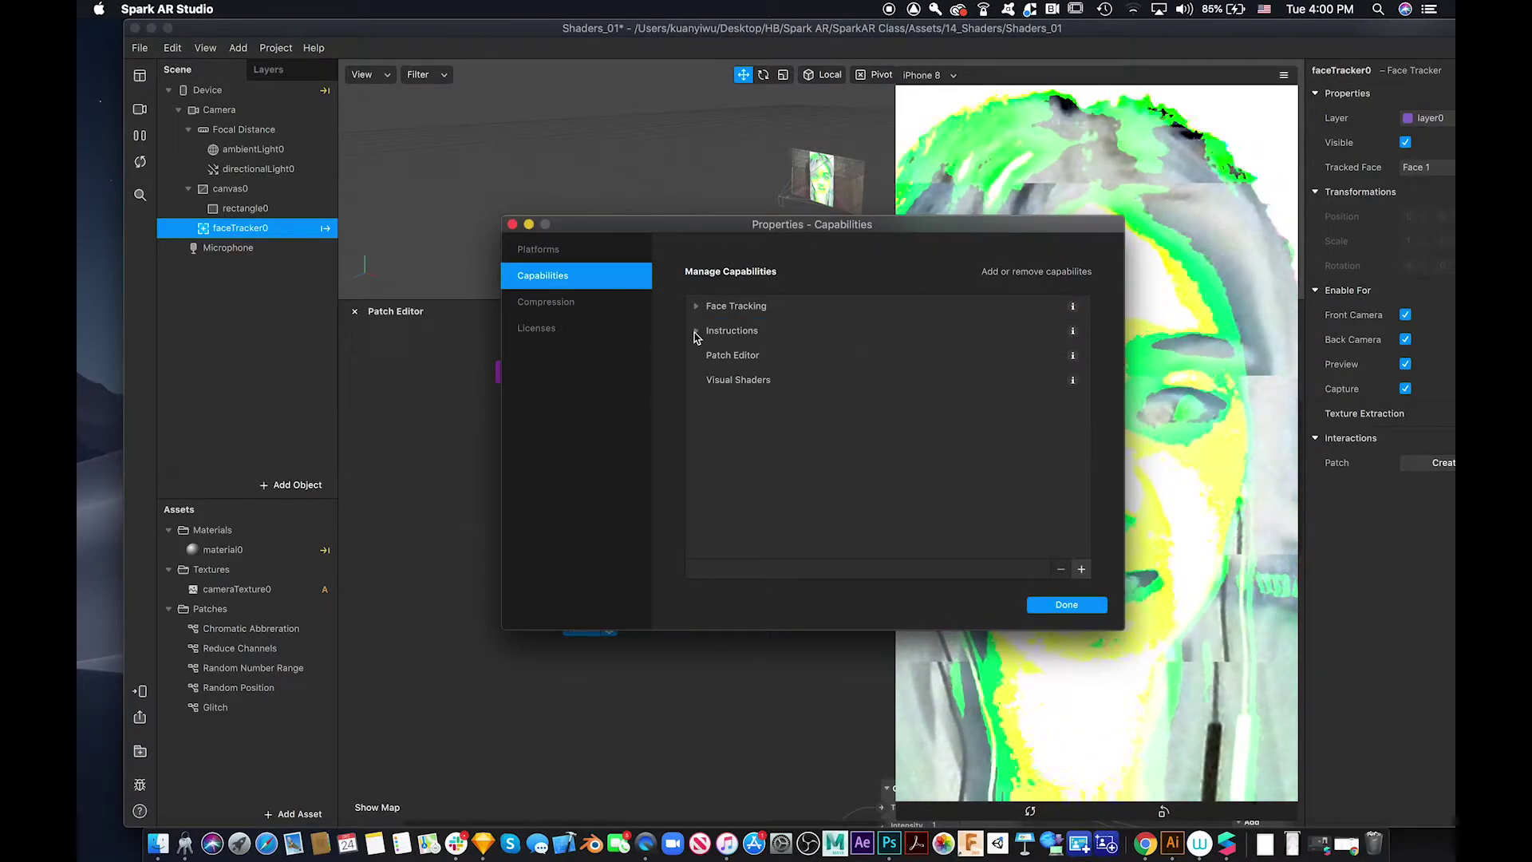
Expand Custom Instructions under the Instructions capability, search the available instructions for "open", and close the project properties
{"action": "left_click", "coordinate": [696, 331]}
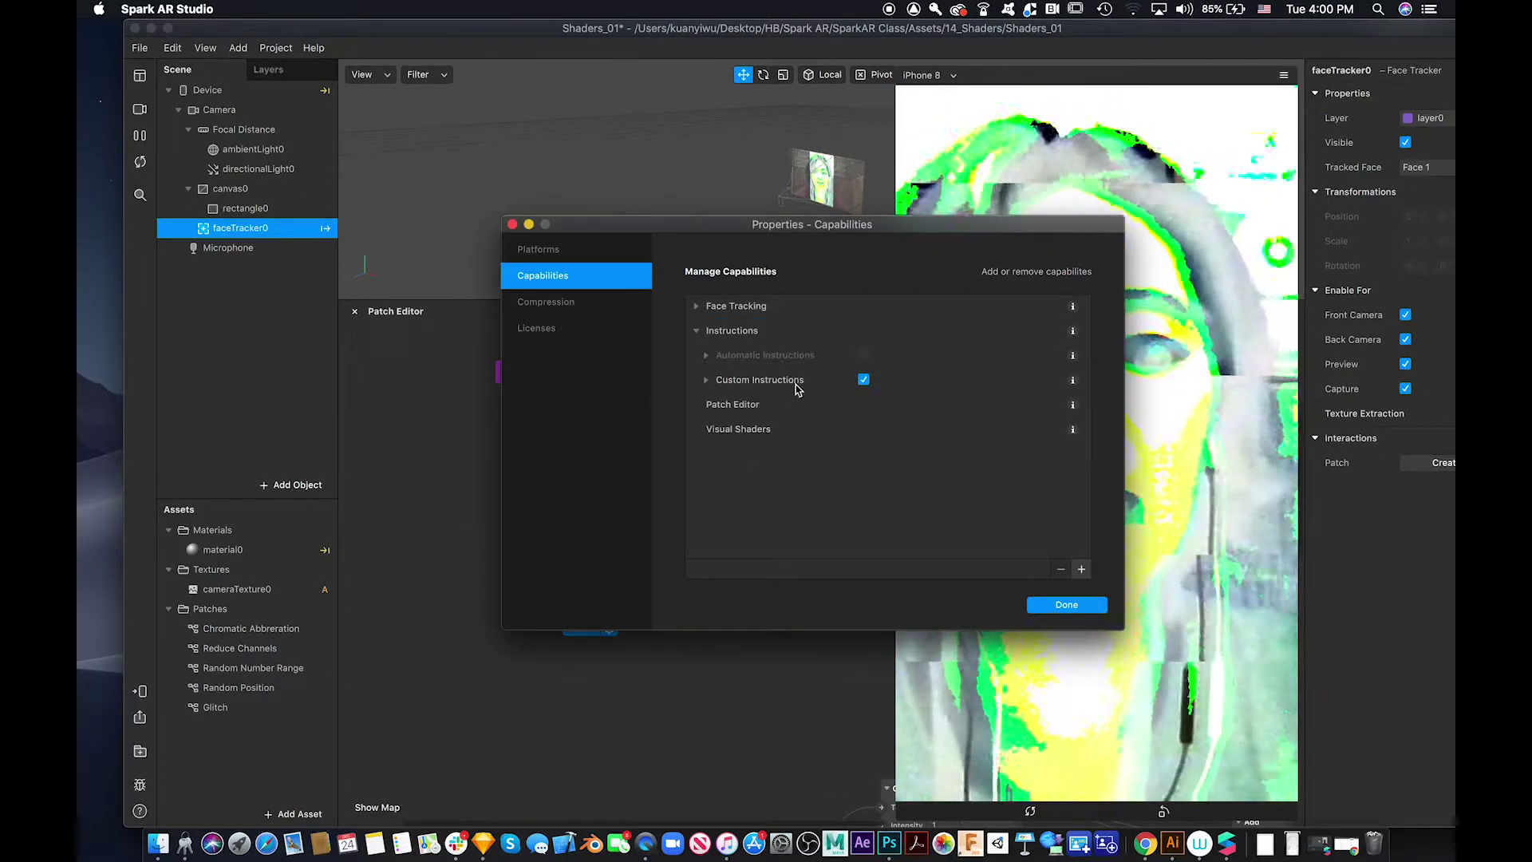
{"action": "left_click", "coordinate": [706, 381]}
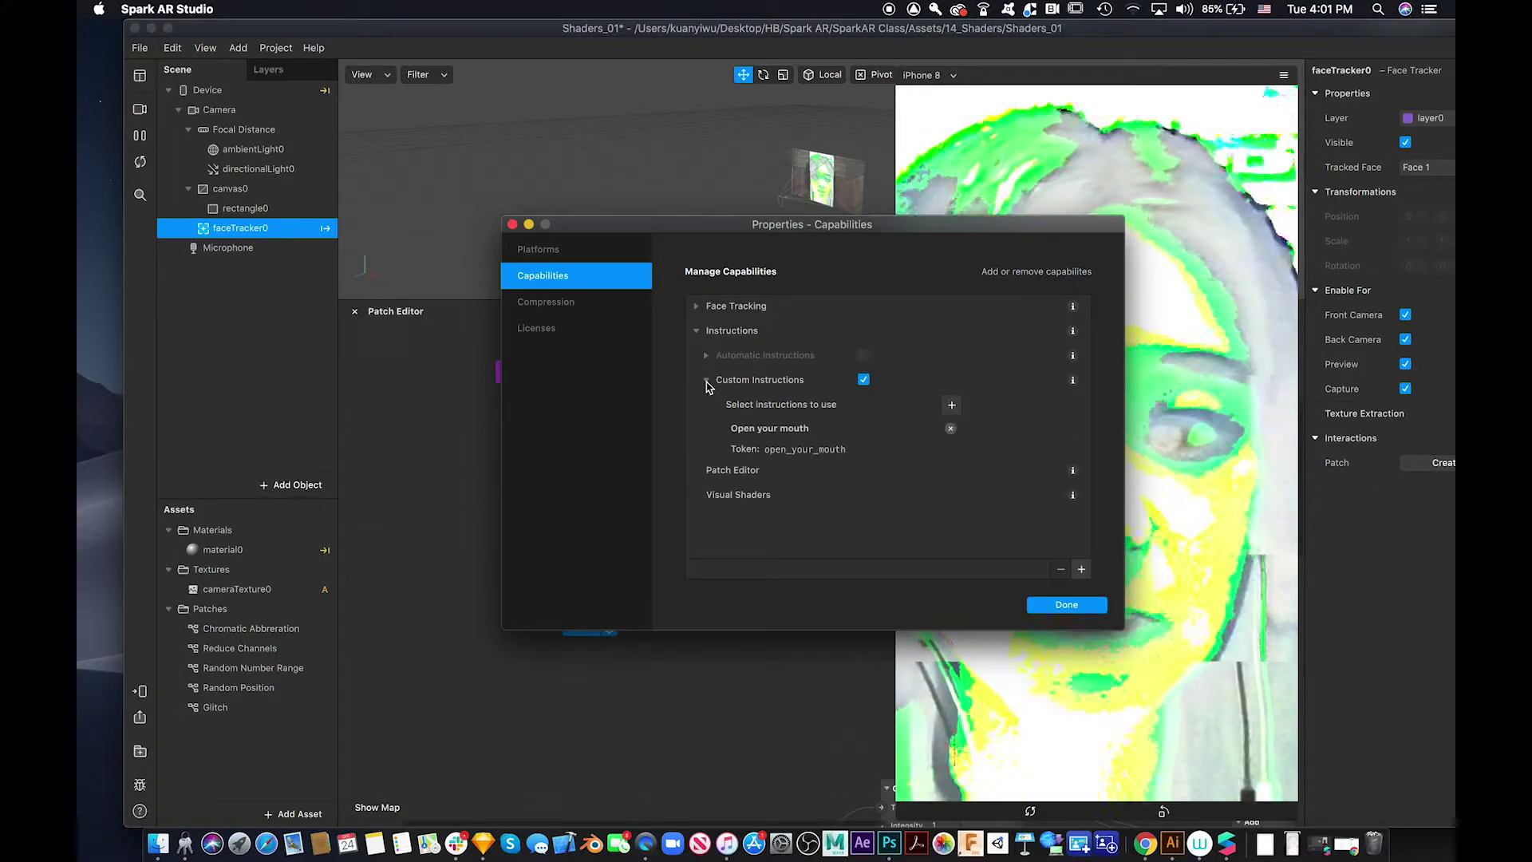
{"action": "left_click", "coordinate": [952, 404]}
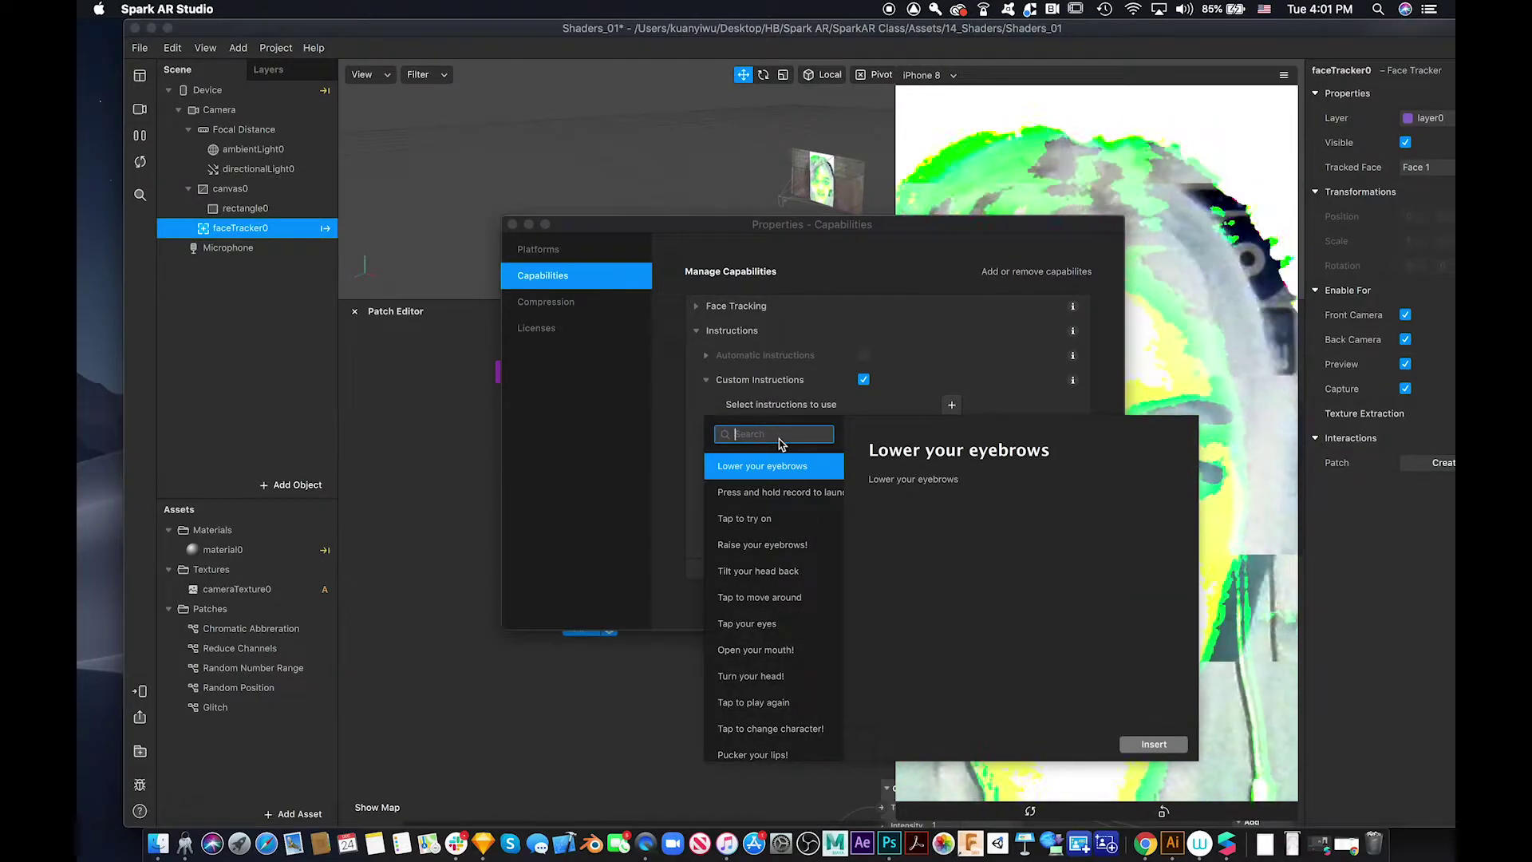
{"action": "type", "text": "op"}
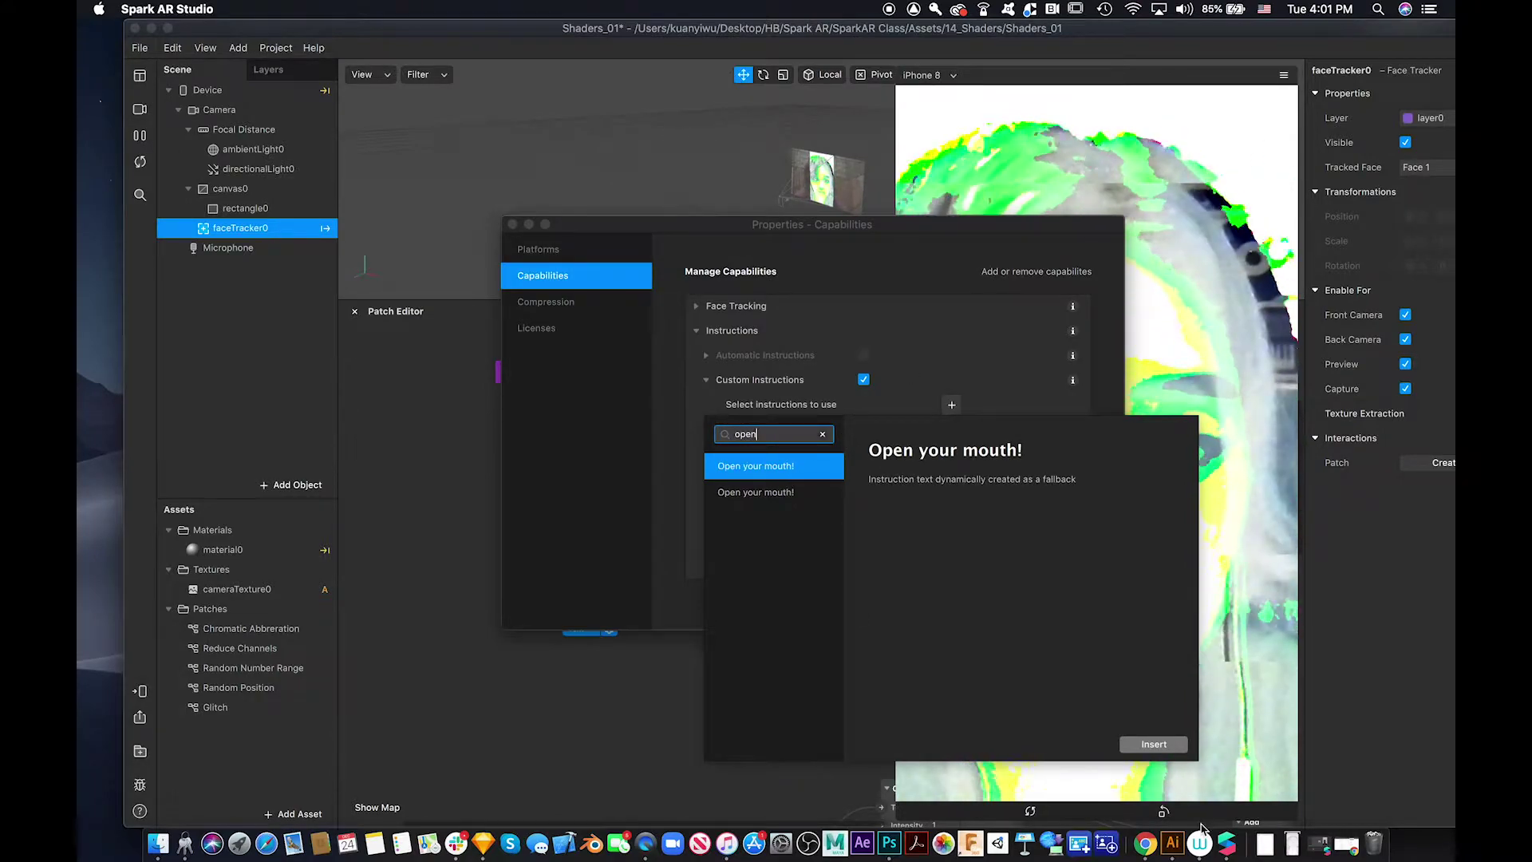
{"action": "type", "text": "en"}
{"action": "key", "text": "Return"}
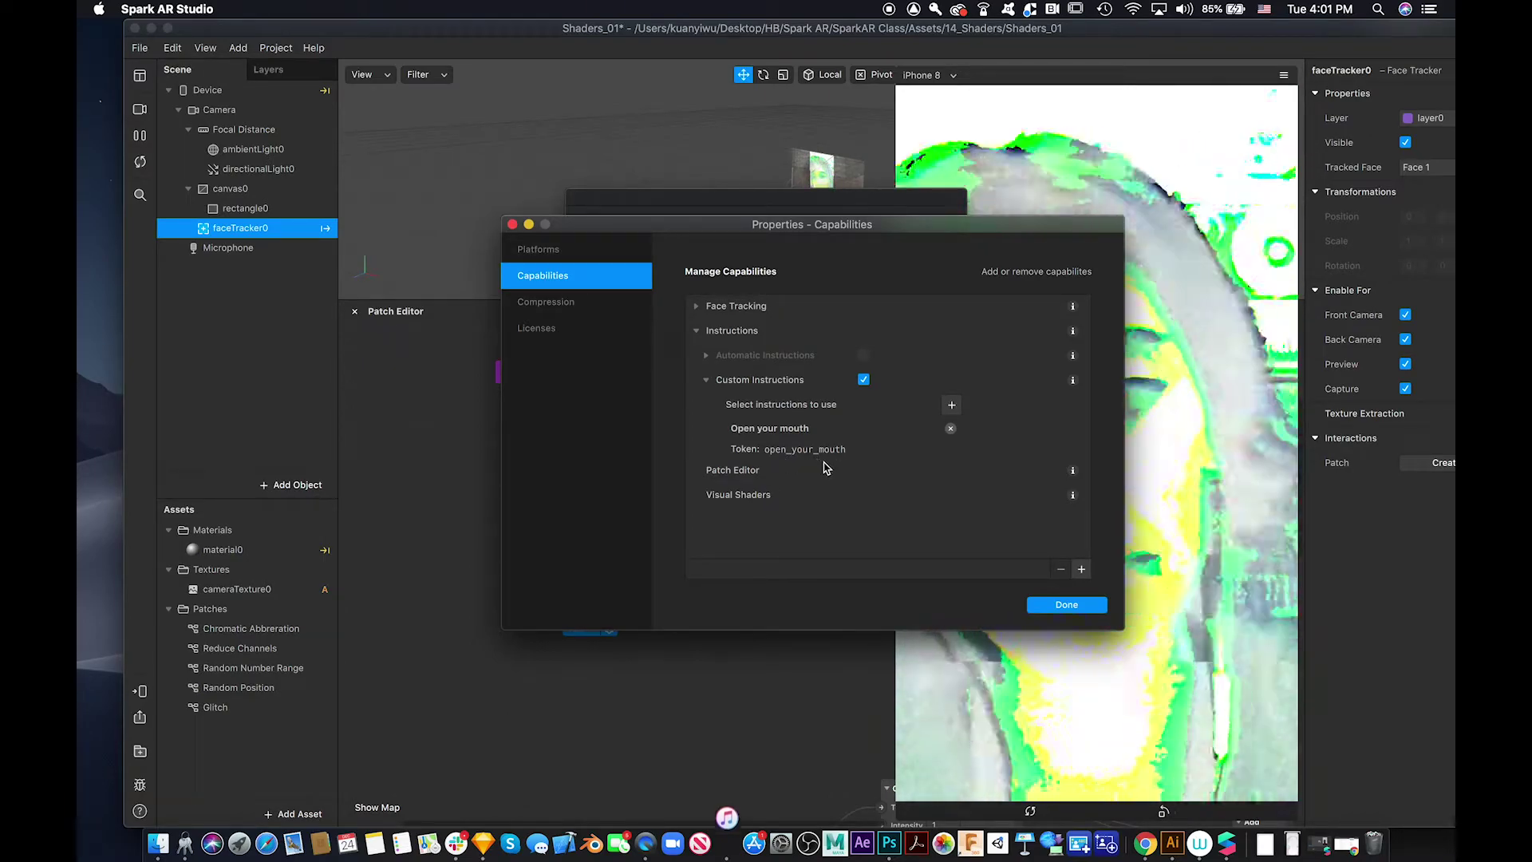
{"action": "left_click", "coordinate": [1042, 605]}
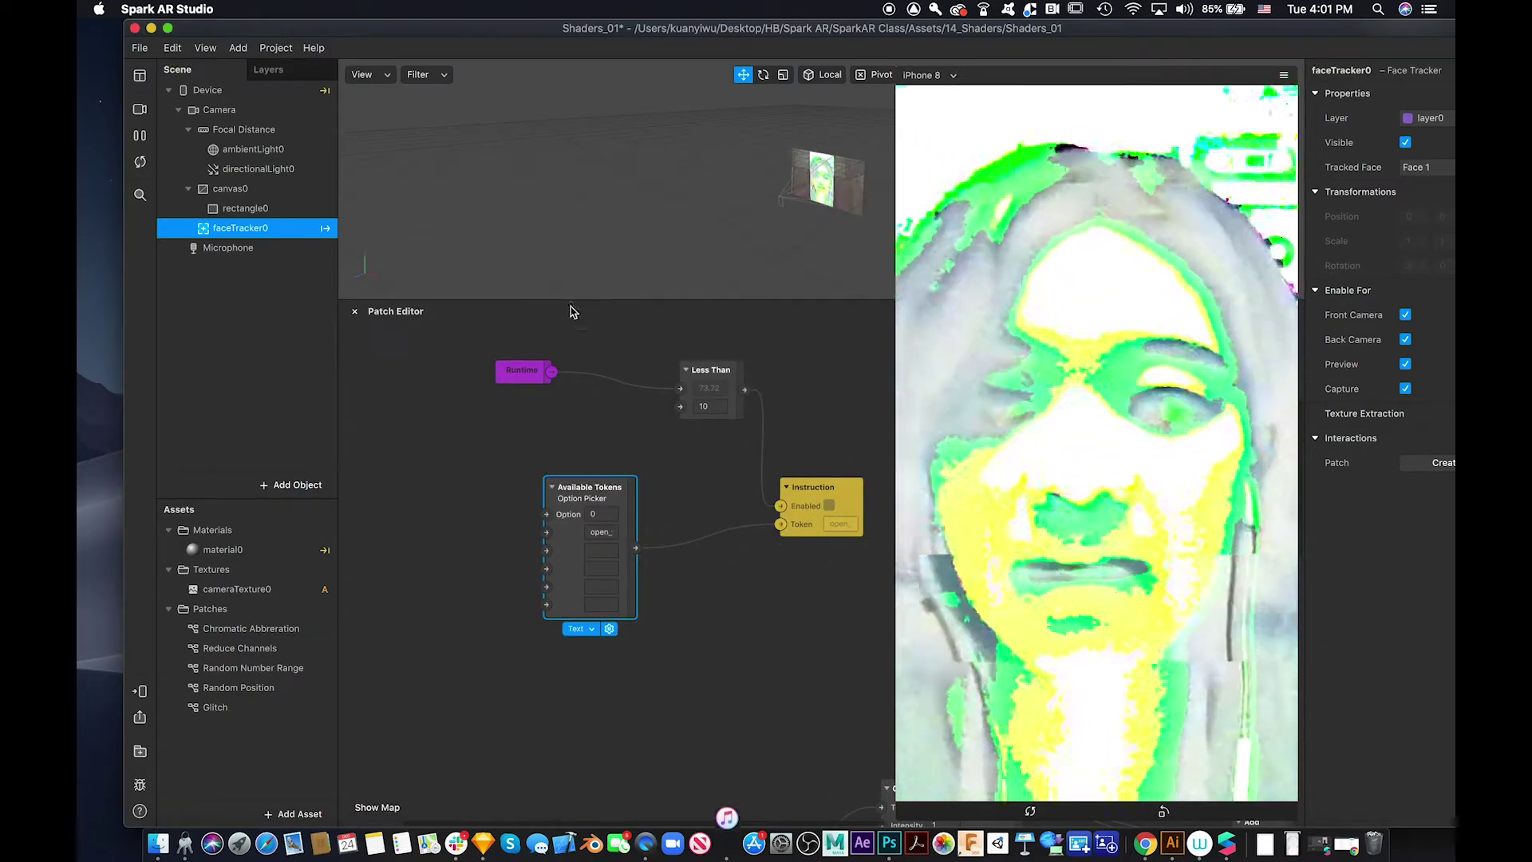
Select the Device object and locate the Instruction patch linked to its Custom Instruction property
{"action": "left_click", "coordinate": [270, 99]}
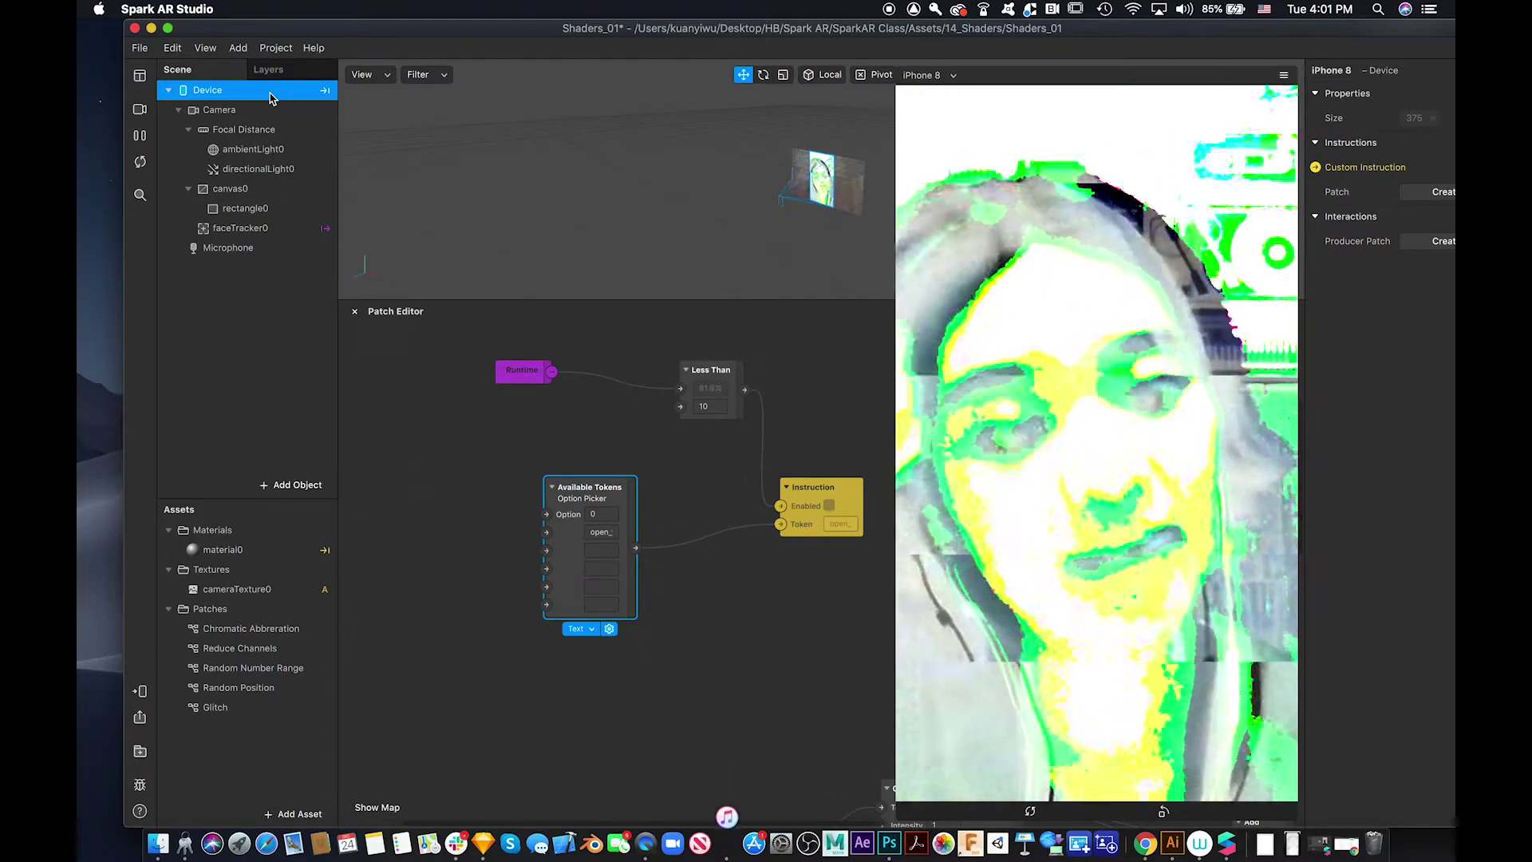
{"action": "left_click_drag", "start_coordinate": [734, 19], "coordinate": [672, 19]}
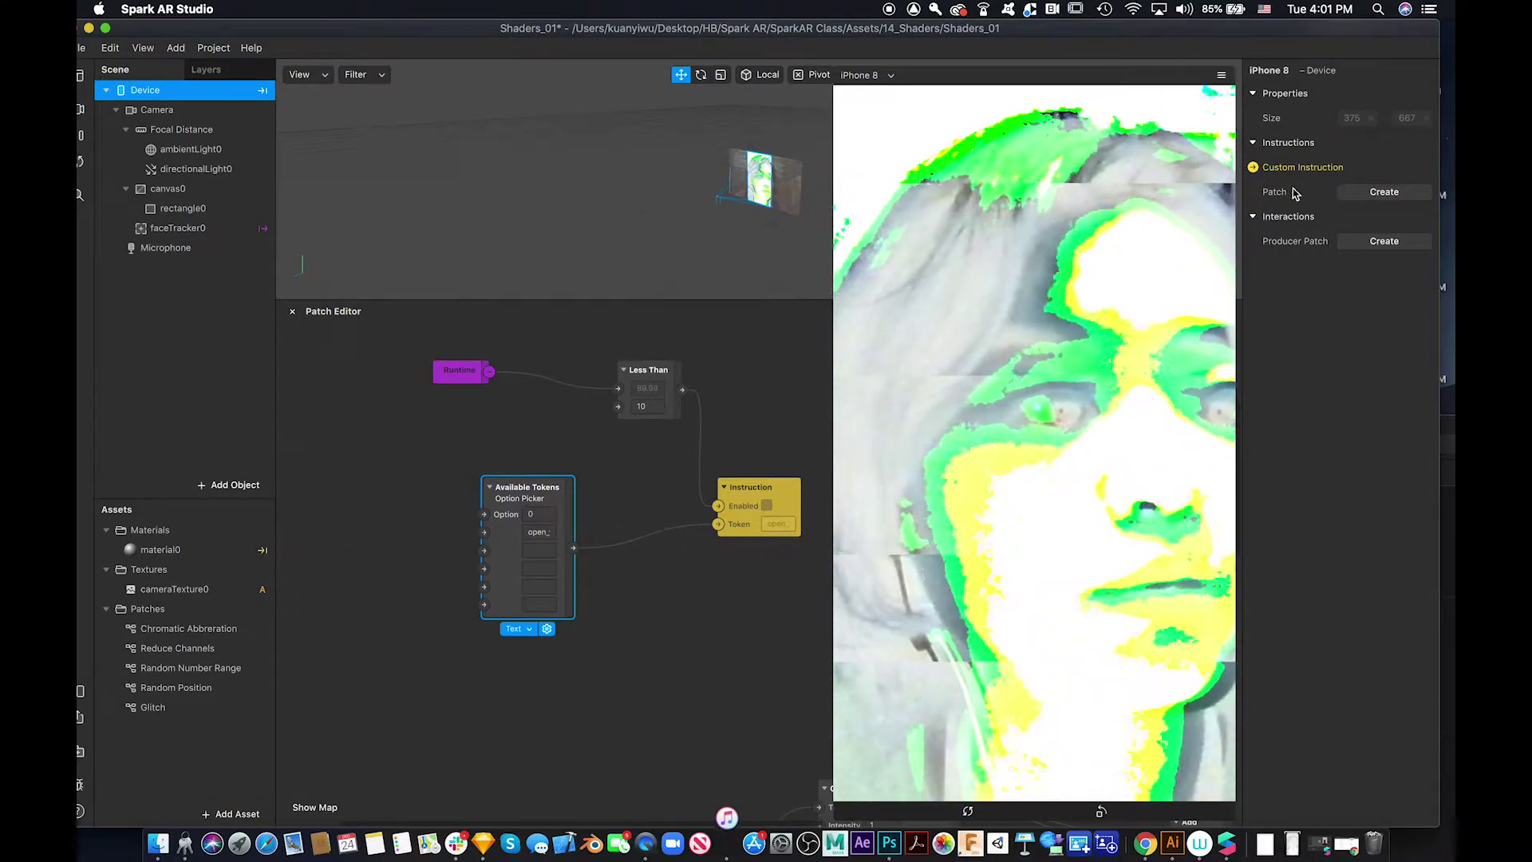
{"action": "left_click", "coordinate": [1253, 169]}
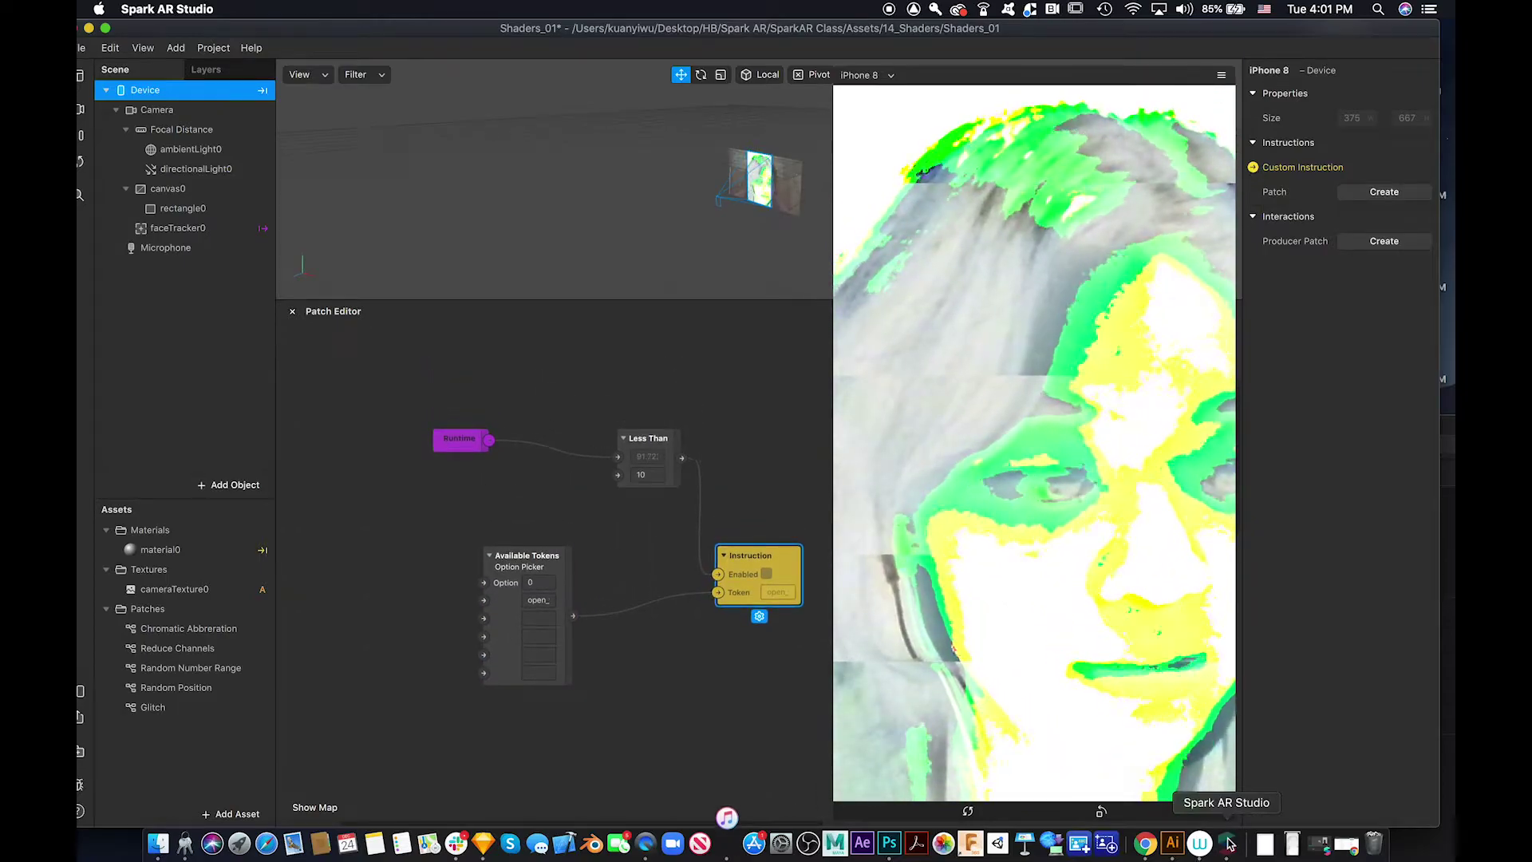
{"action": "mouse_move", "coordinate": [794, 30]}
{"action": "left_mouse_down"}
{"action": "mouse_move", "coordinate": [806, 631]}
{"action": "mouse_move", "coordinate": [844, 32]}
{"action": "mouse_move", "coordinate": [821, 30]}
{"action": "left_mouse_up"}
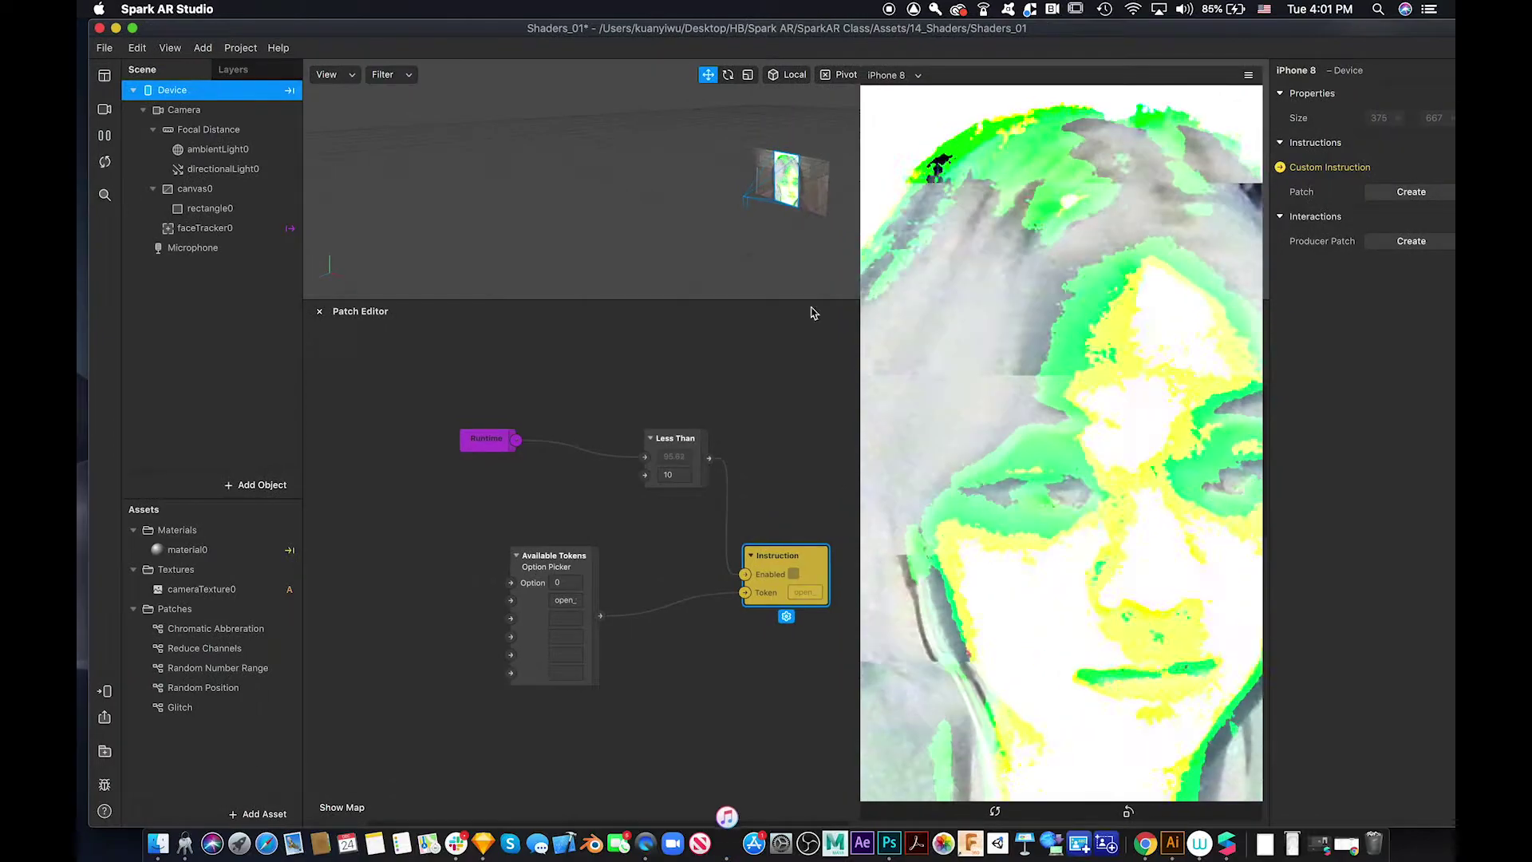
Switch to the Untitled project and add the Instructions capability in its project properties
{"action": "key", "text": "super+grave"}
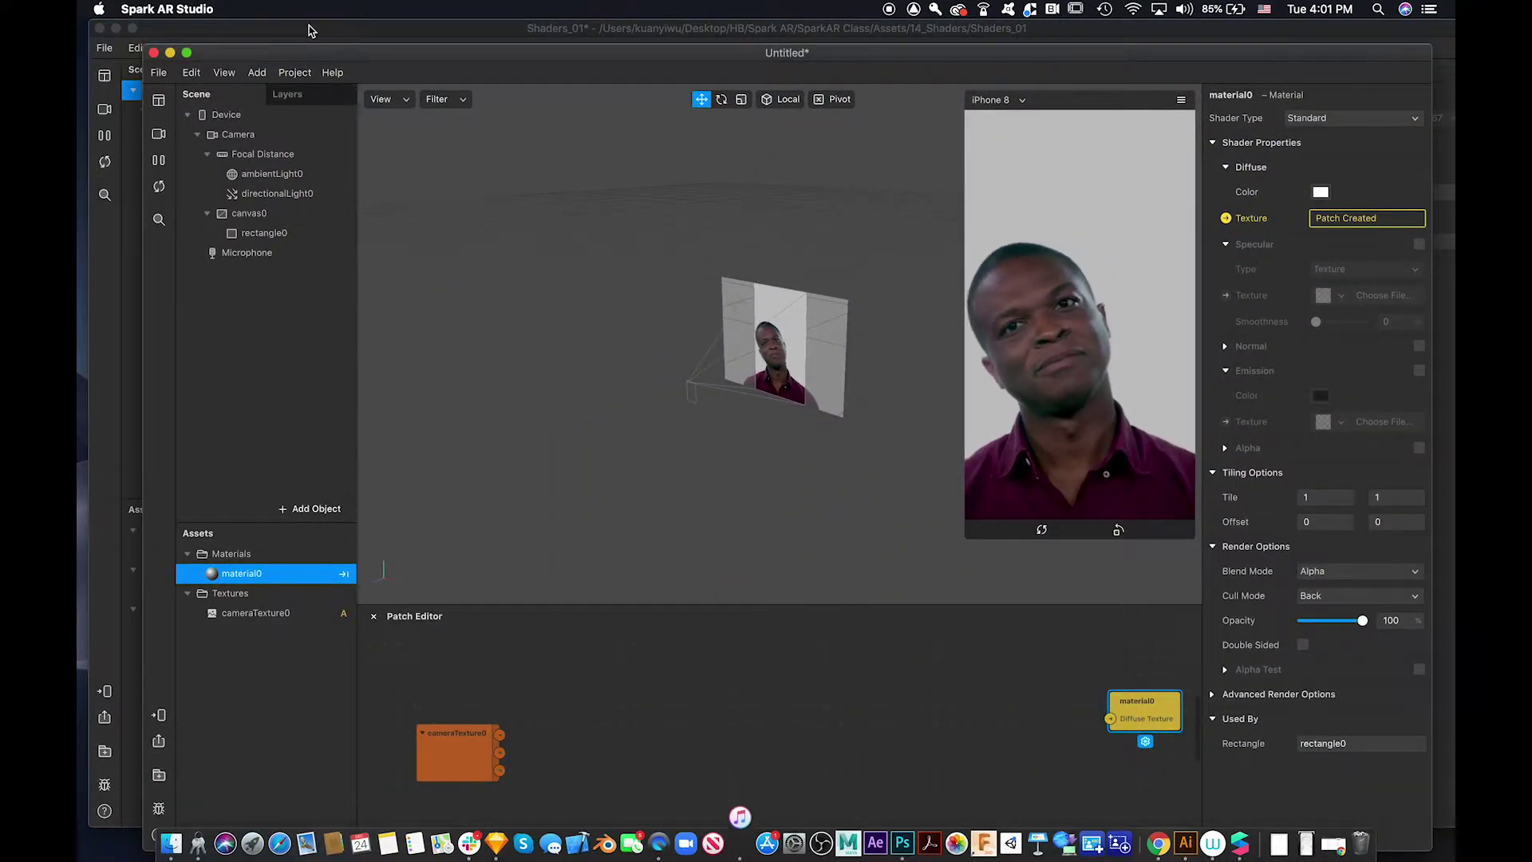
{"action": "left_click", "coordinate": [296, 72]}
{"action": "left_click", "coordinate": [356, 96]}
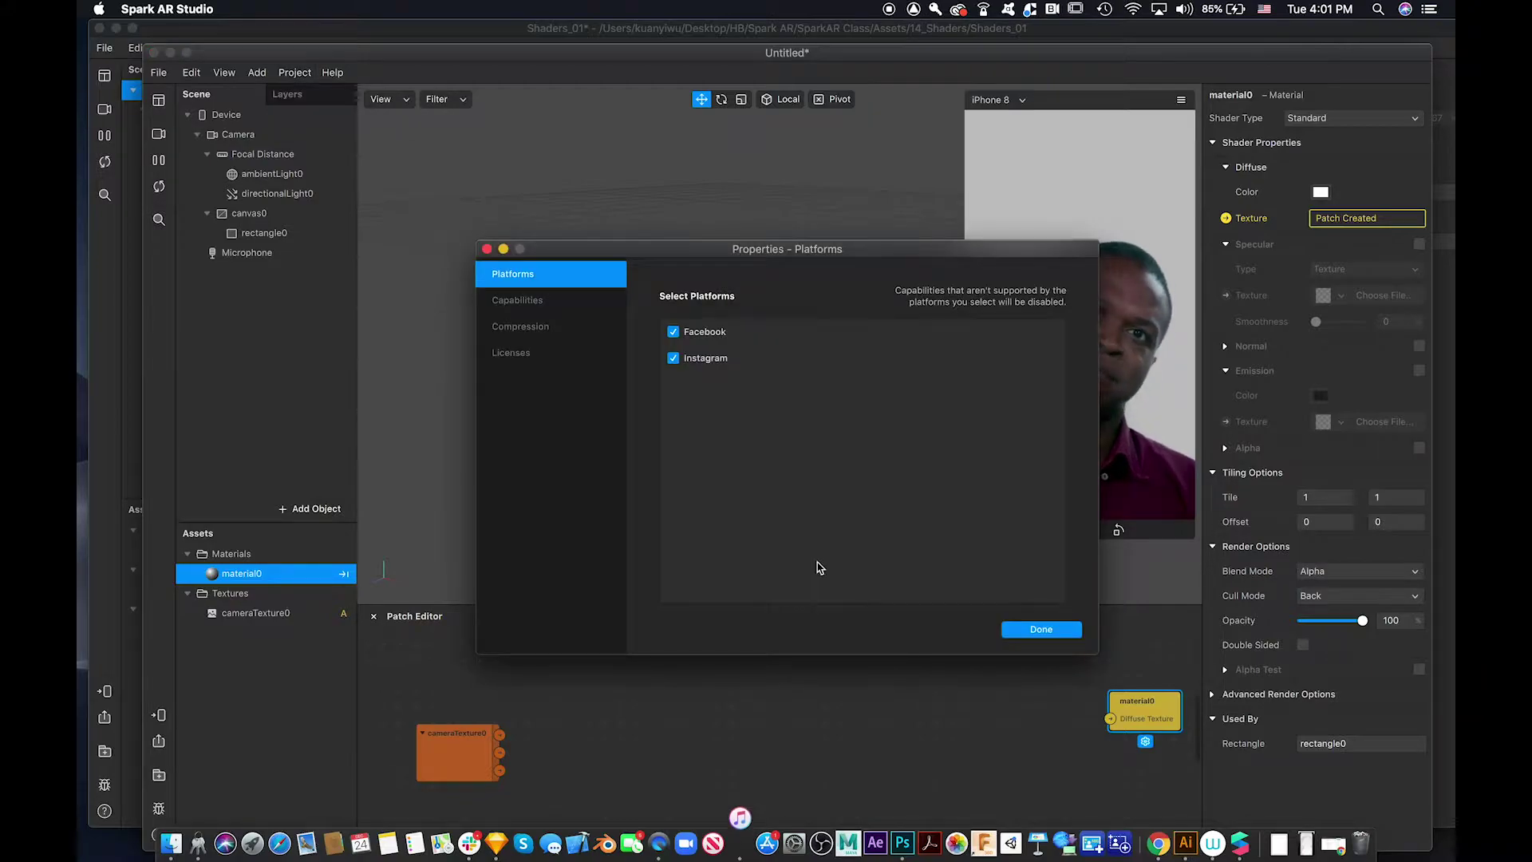
{"action": "left_click", "coordinate": [570, 306]}
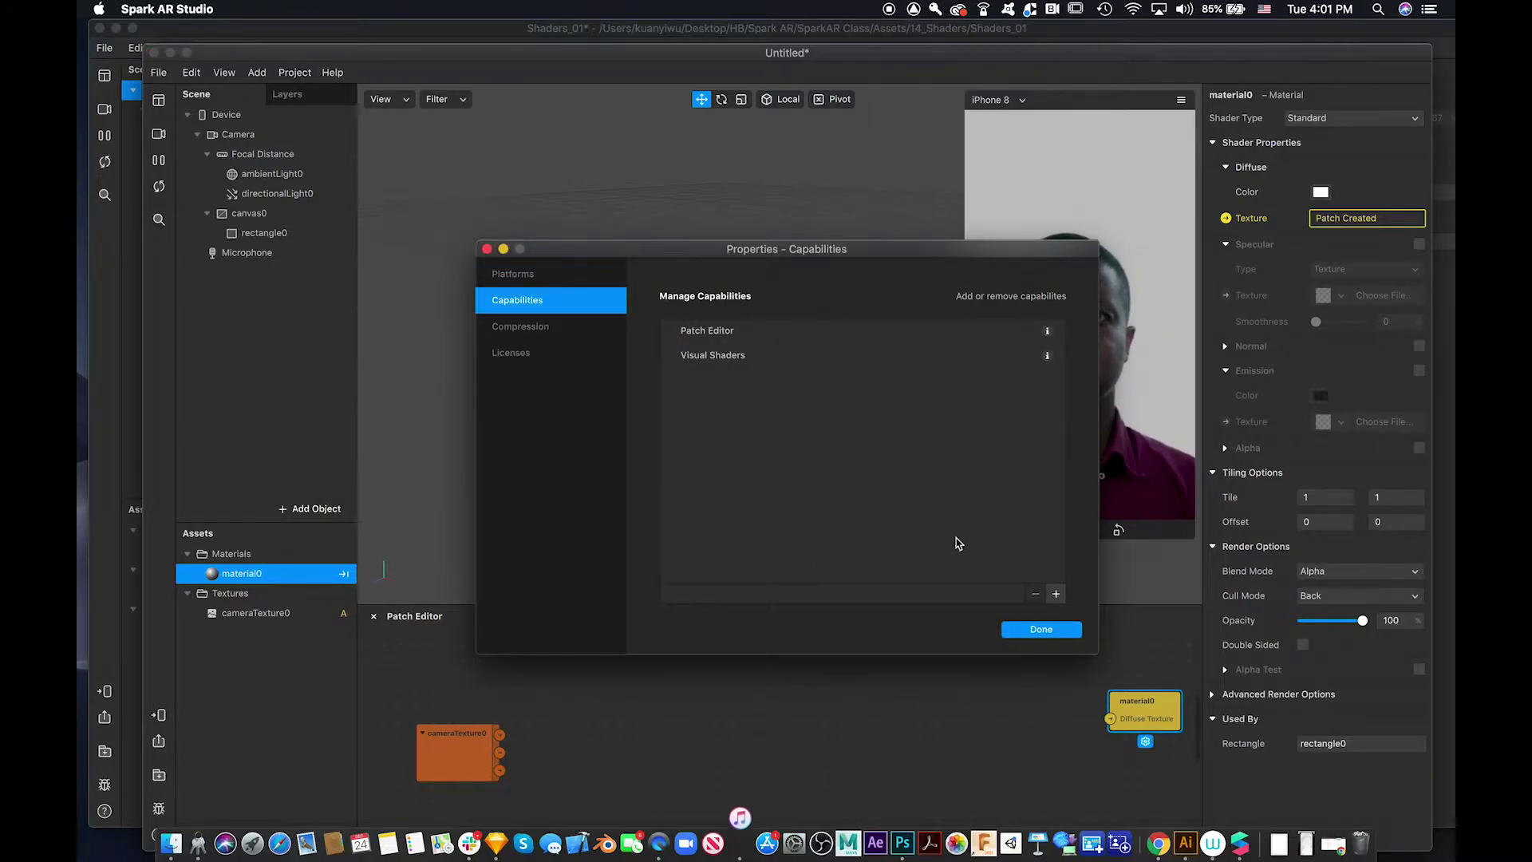
{"action": "left_click", "coordinate": [1056, 593]}
{"action": "type", "text": "ins"}
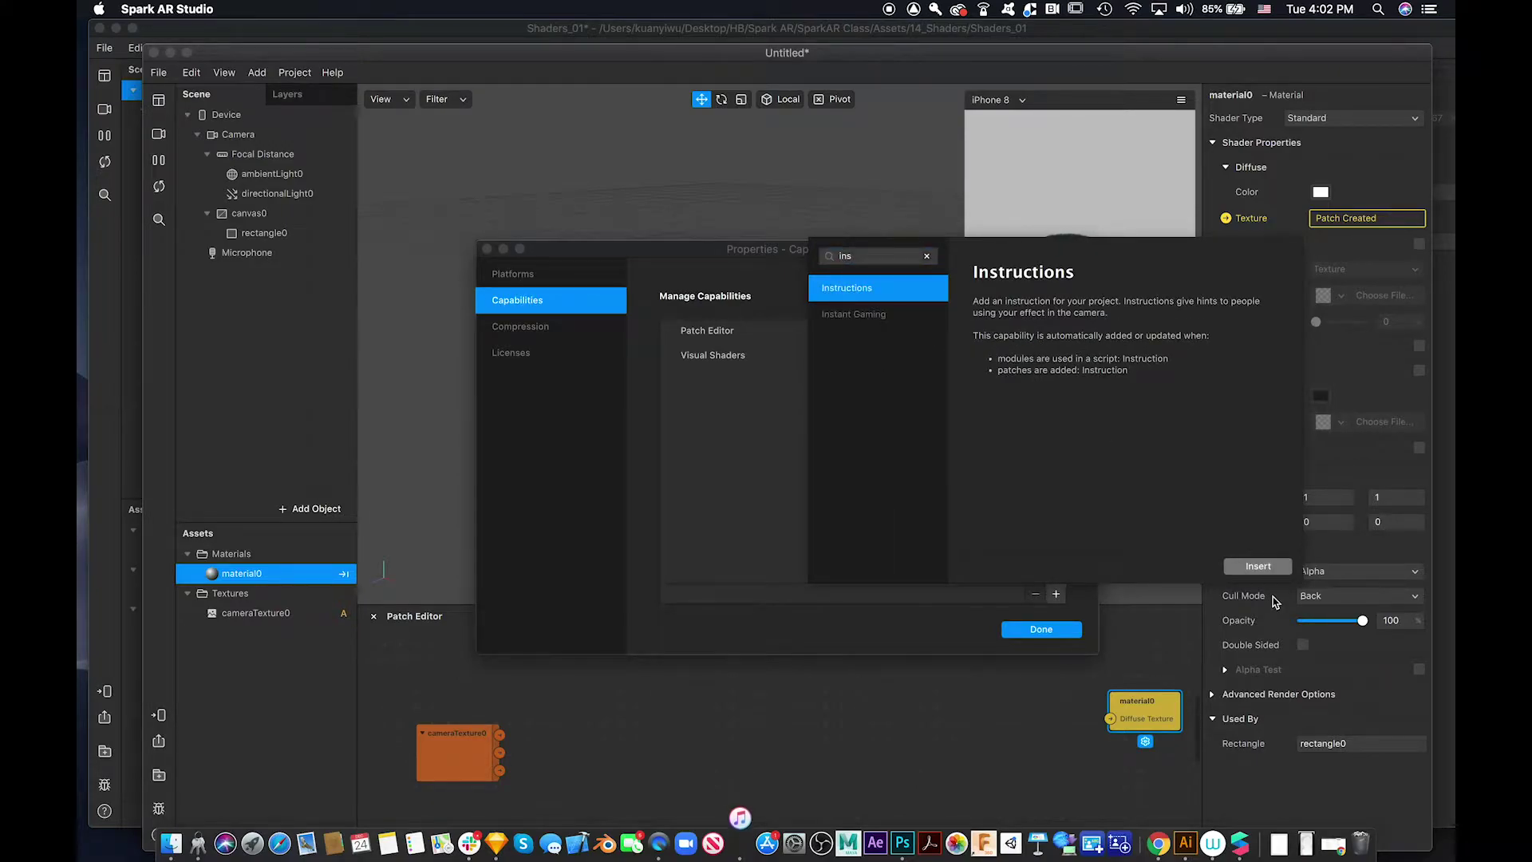
{"action": "left_click", "coordinate": [1259, 566]}
Enable Custom Instructions, add the "Open your mouth" instruction, and close the project properties
{"action": "left_click", "coordinate": [671, 331]}
{"action": "left_click", "coordinate": [838, 379]}
{"action": "left_click", "coordinate": [681, 380]}
{"action": "left_click", "coordinate": [926, 405]}
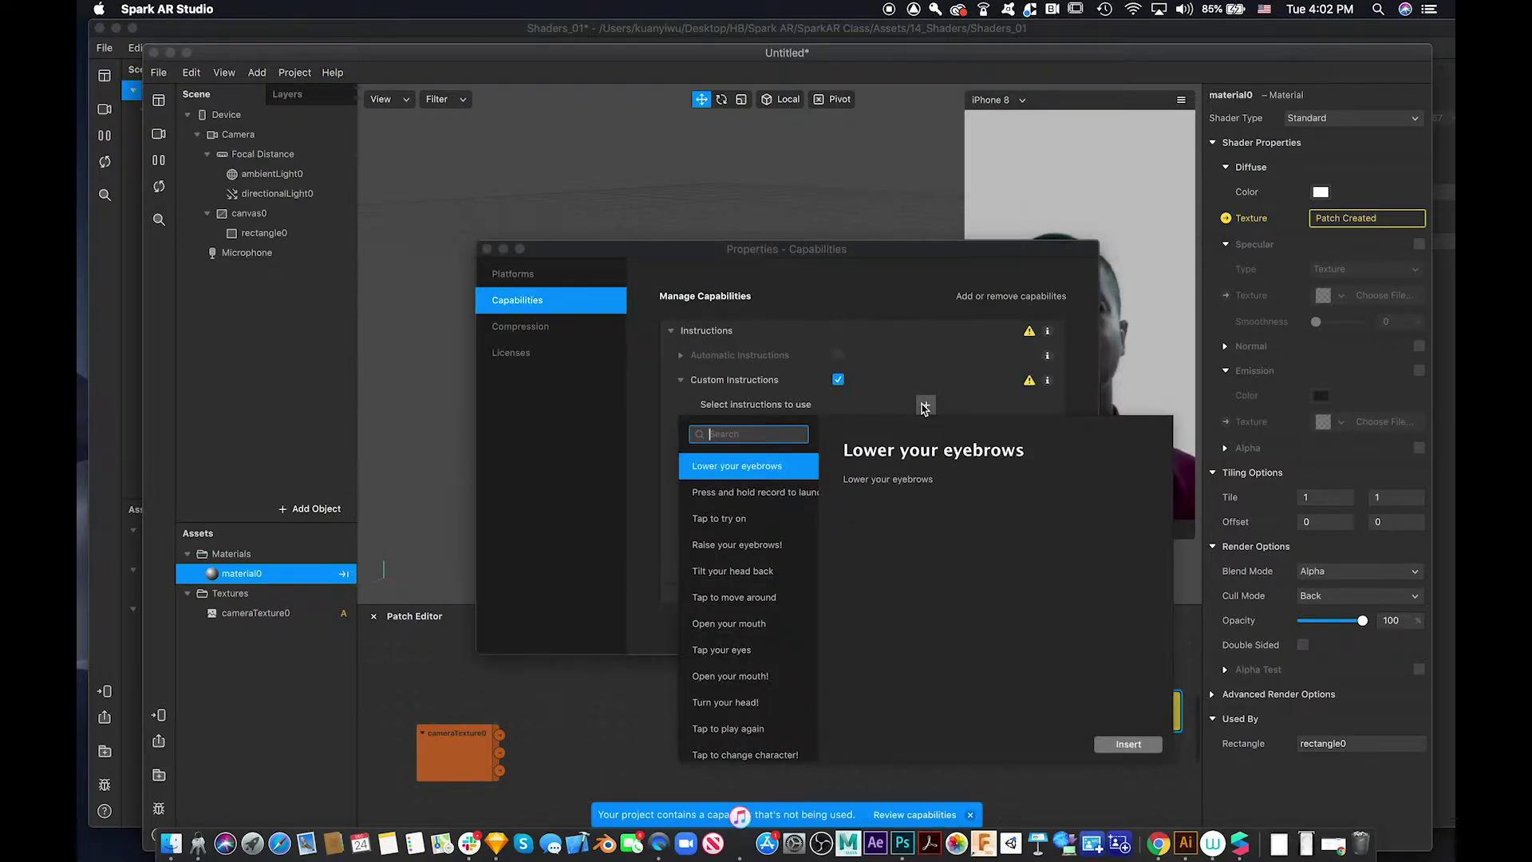
{"action": "type", "text": "open"}
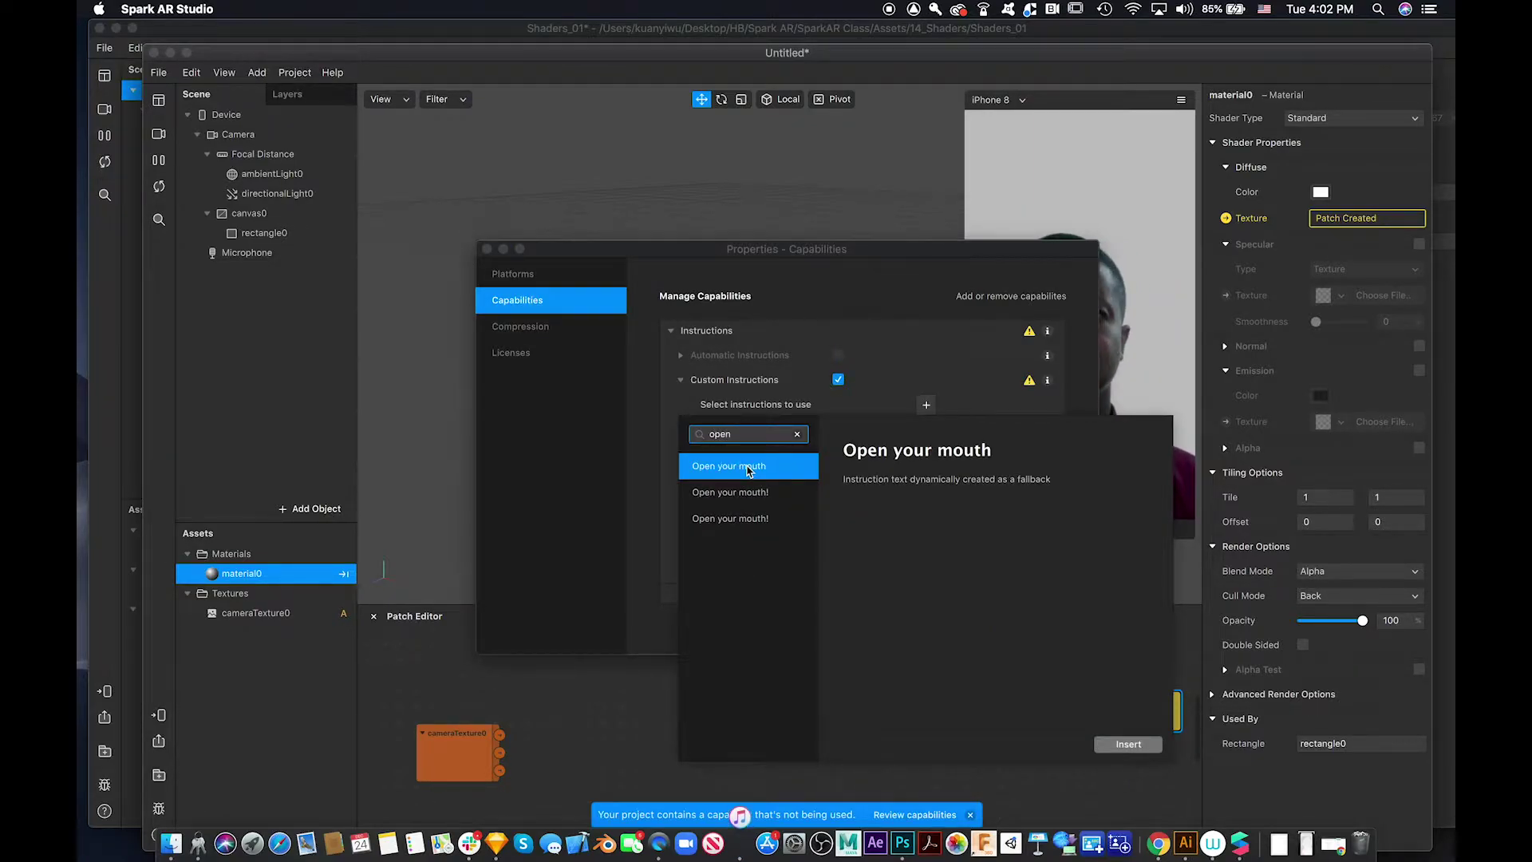
{"action": "double_click", "coordinate": [796, 473]}
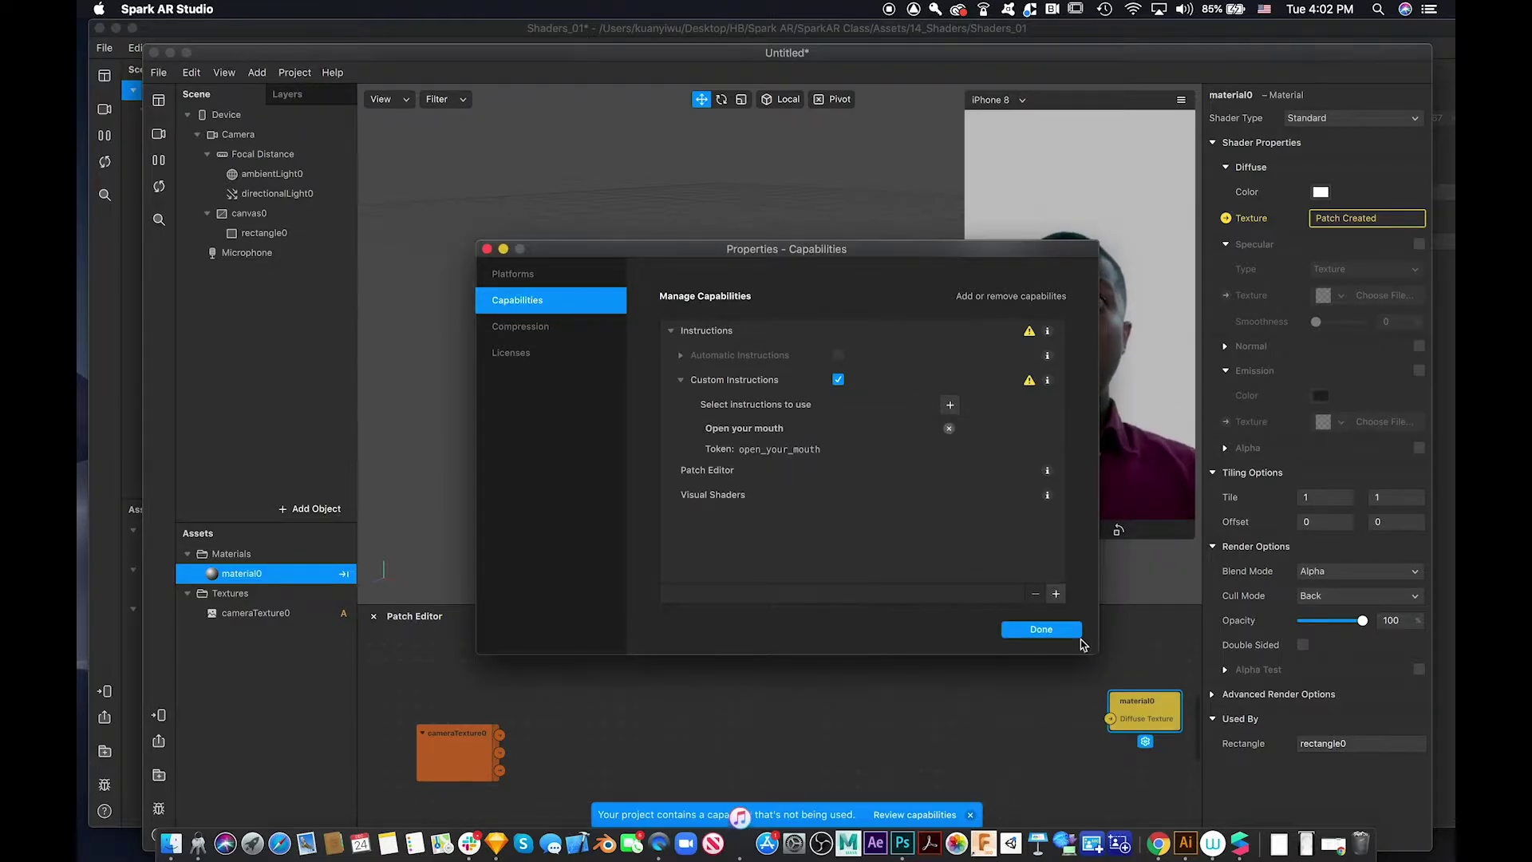
{"action": "left_click", "coordinate": [1041, 629]}
Create an Instruction patch from the Device's Custom Instruction property and place it above the gap between cameraTexture0 and material0
{"action": "left_click_drag", "start_coordinate": [376, 51], "coordinate": [354, 27]}
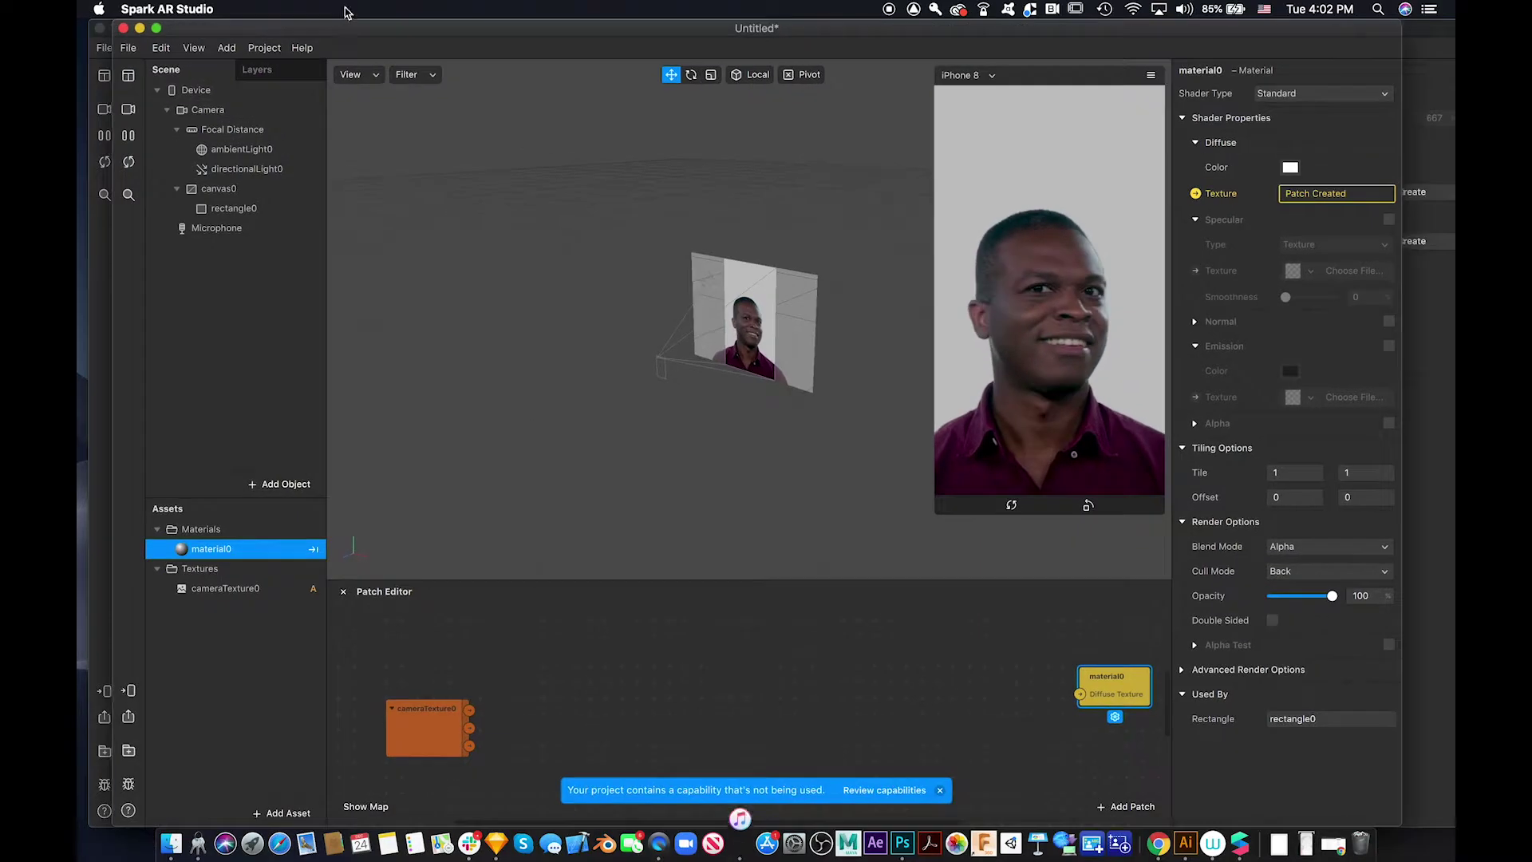
{"action": "left_click", "coordinate": [204, 90]}
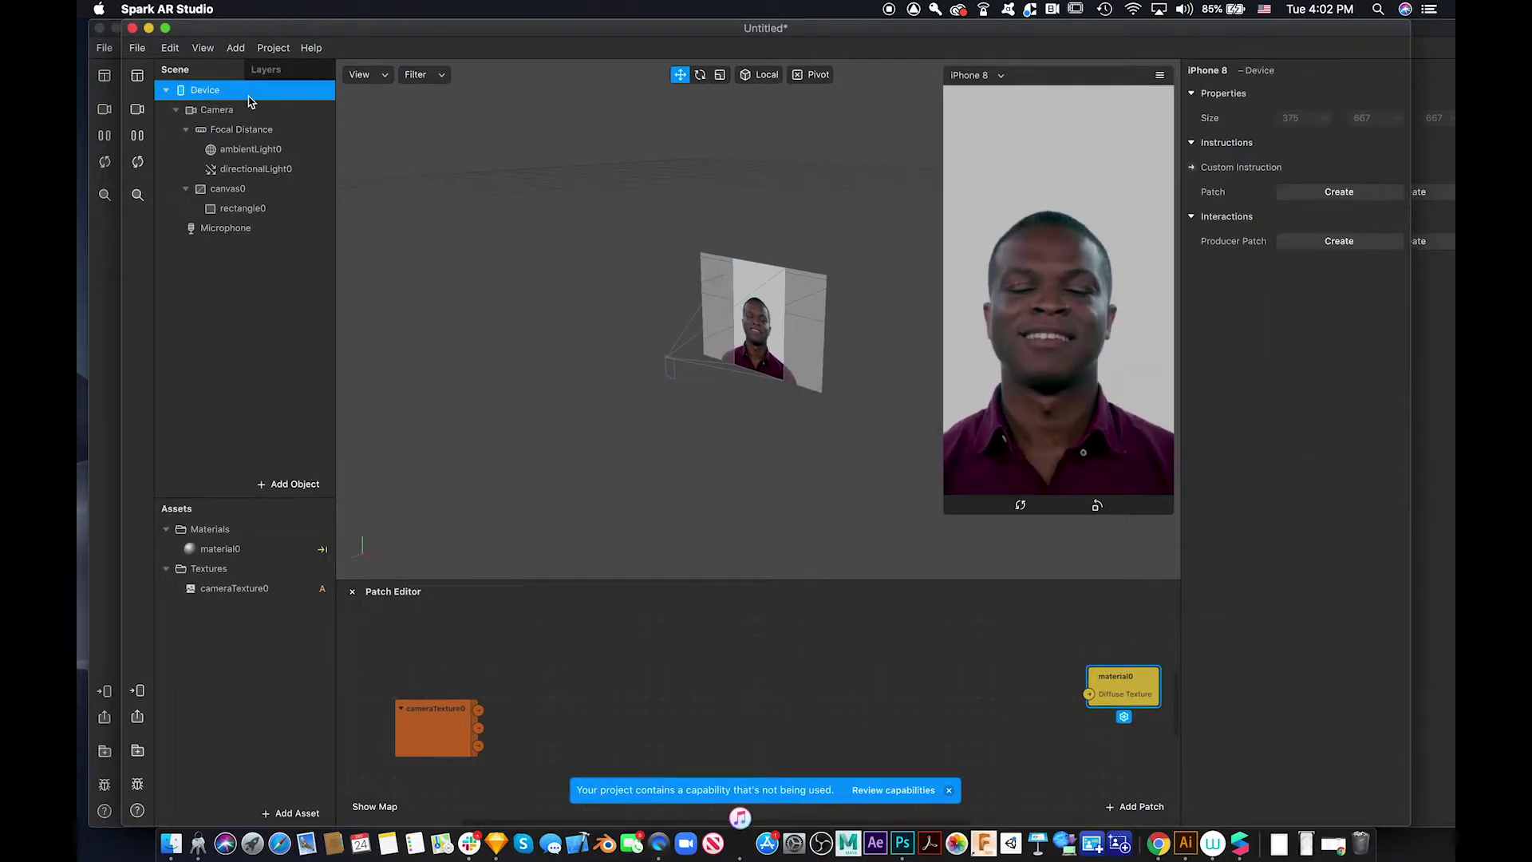
{"action": "left_click", "coordinate": [1340, 192]}
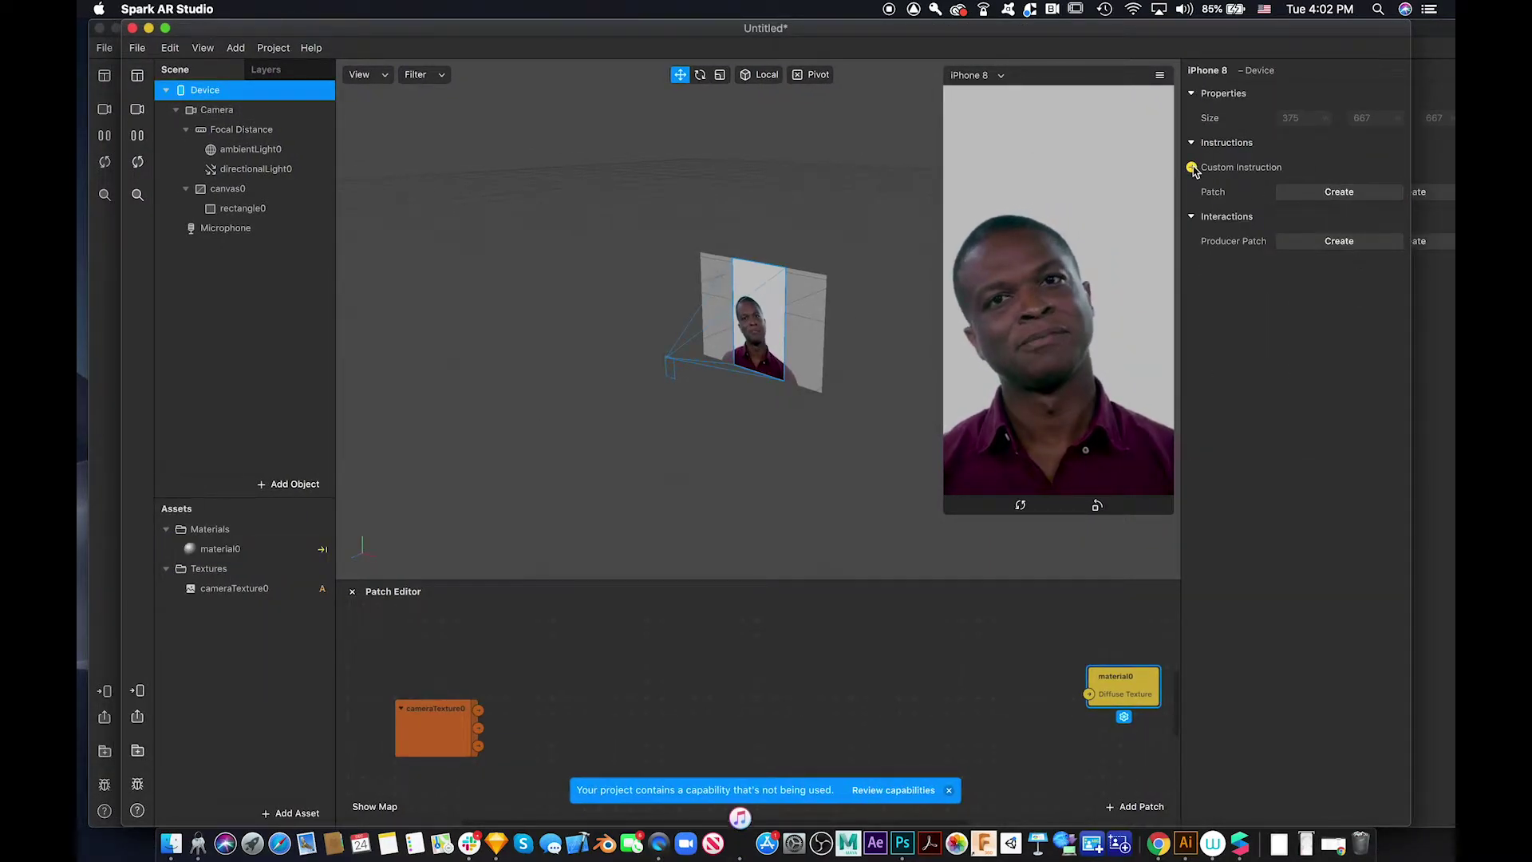
{"action": "left_click_drag", "start_coordinate": [797, 727], "coordinate": [684, 630]}
{"action": "scroll", "coordinate": [705, 698], "scroll_direction": "up", "scroll_amount": 2}
{"action": "left_click_drag", "start_coordinate": [704, 698], "coordinate": [699, 642]}
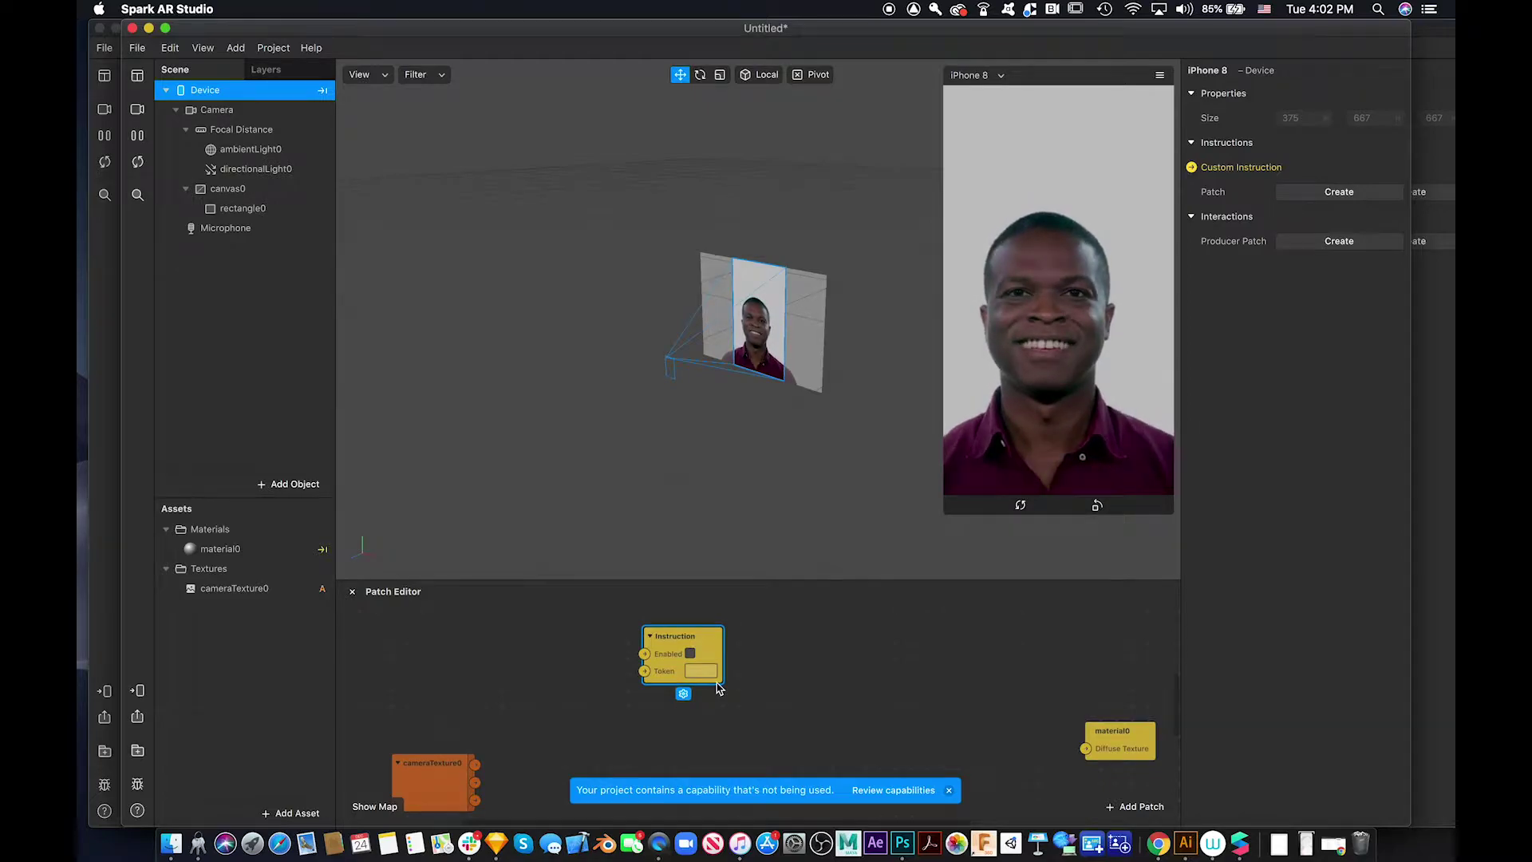
Return to the Shaders_01 project, move Available Tokens closer to Instruction, and create a producer patch for the Device
{"action": "left_click", "coordinate": [149, 29]}
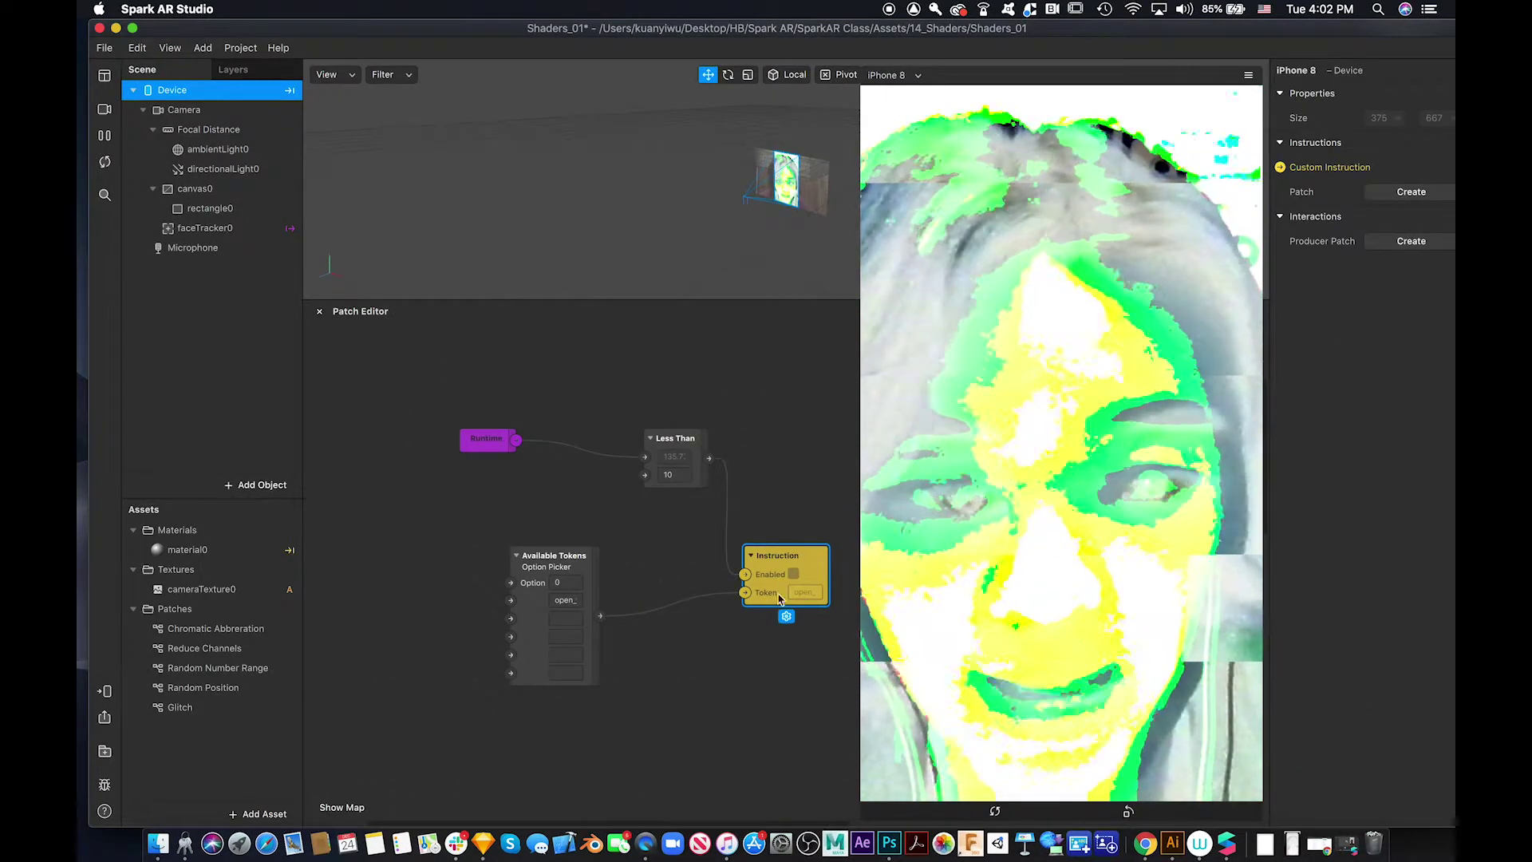
{"action": "left_click_drag", "start_coordinate": [585, 564], "coordinate": [634, 580]}
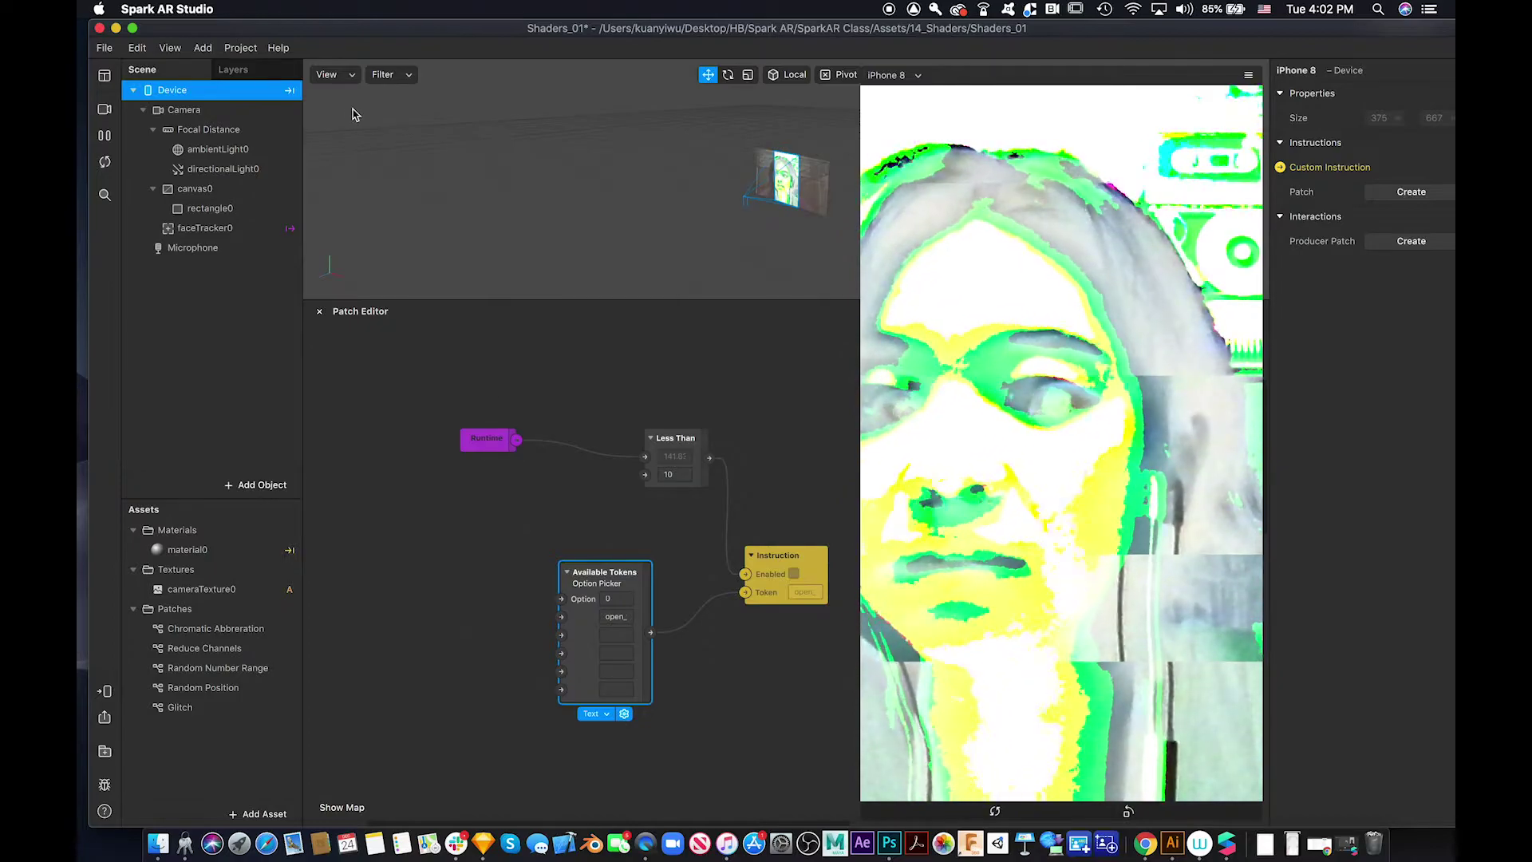
{"action": "left_click", "coordinate": [1413, 242]}
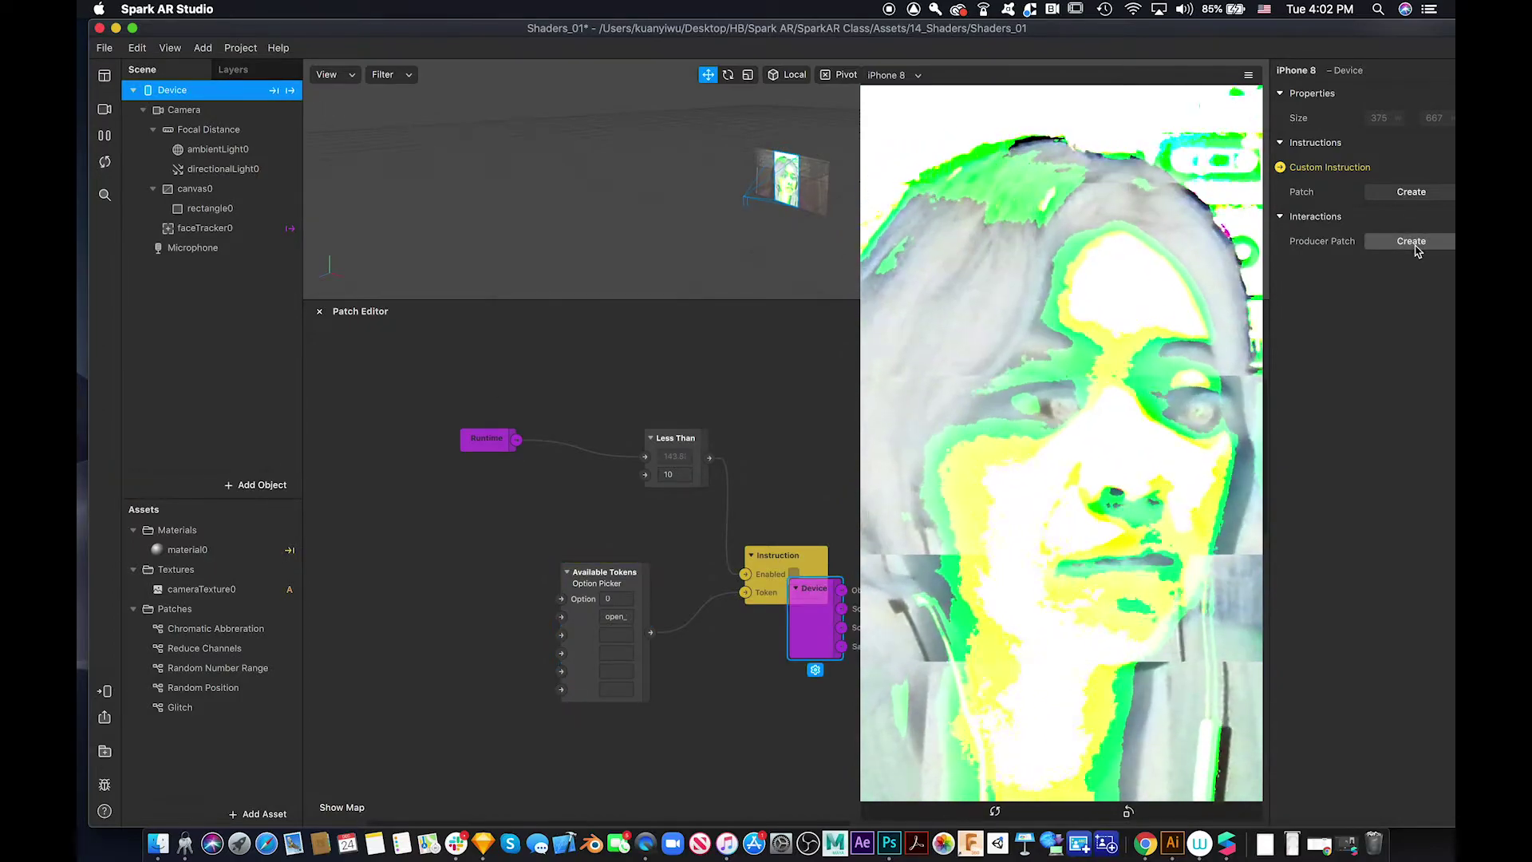
Delete the Device producer patch and move the Available Tokens patch up level with Instruction
{"action": "left_click_drag", "start_coordinate": [817, 598], "coordinate": [756, 699]}
{"action": "key", "text": "Delete"}
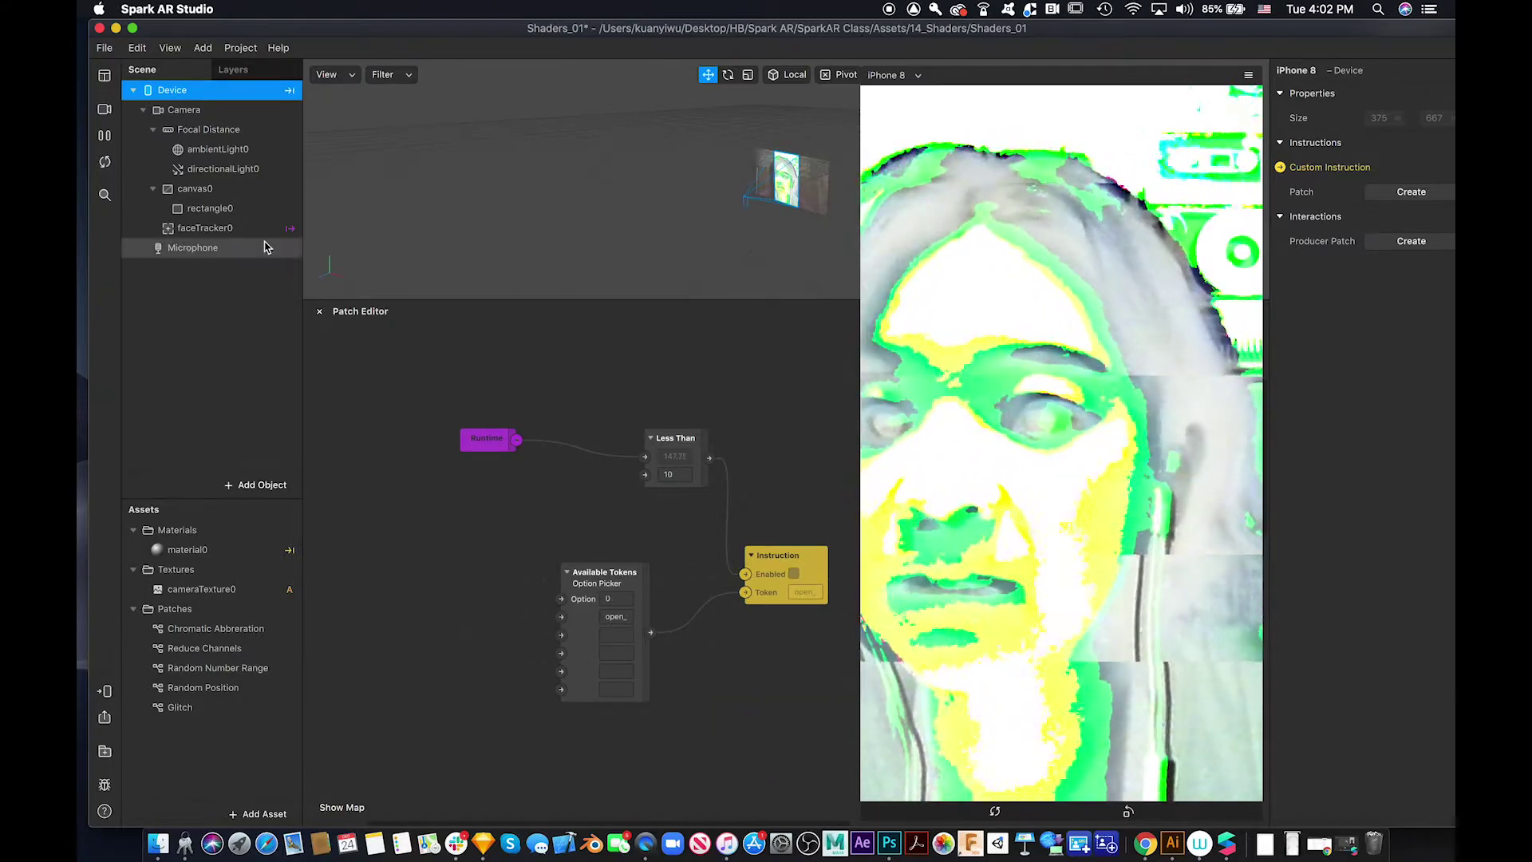
{"action": "left_click_drag", "start_coordinate": [570, 583], "coordinate": [564, 551]}
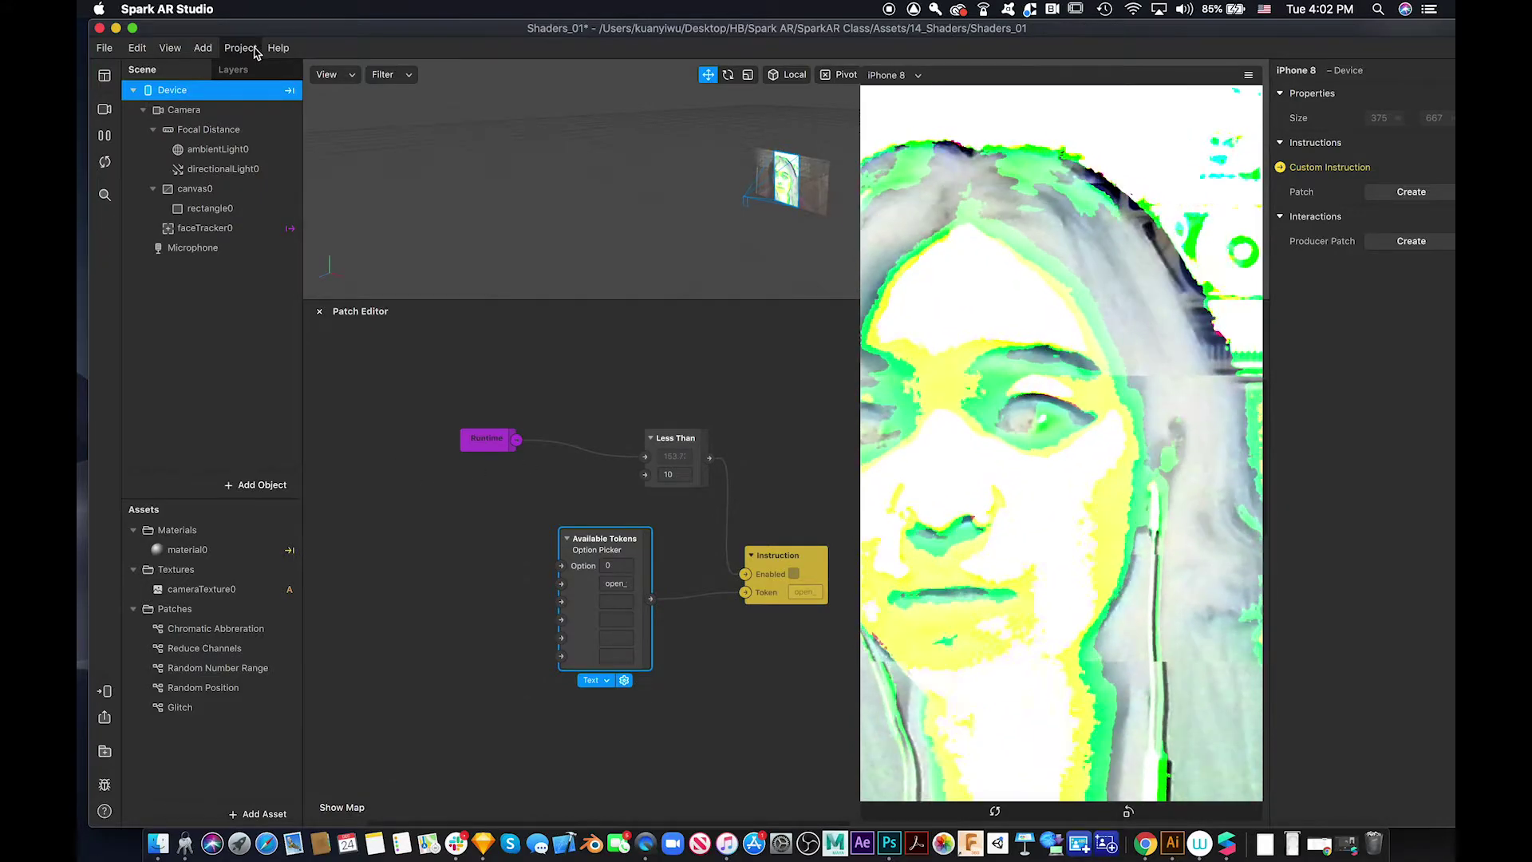
{"action": "left_click", "coordinate": [1406, 243]}
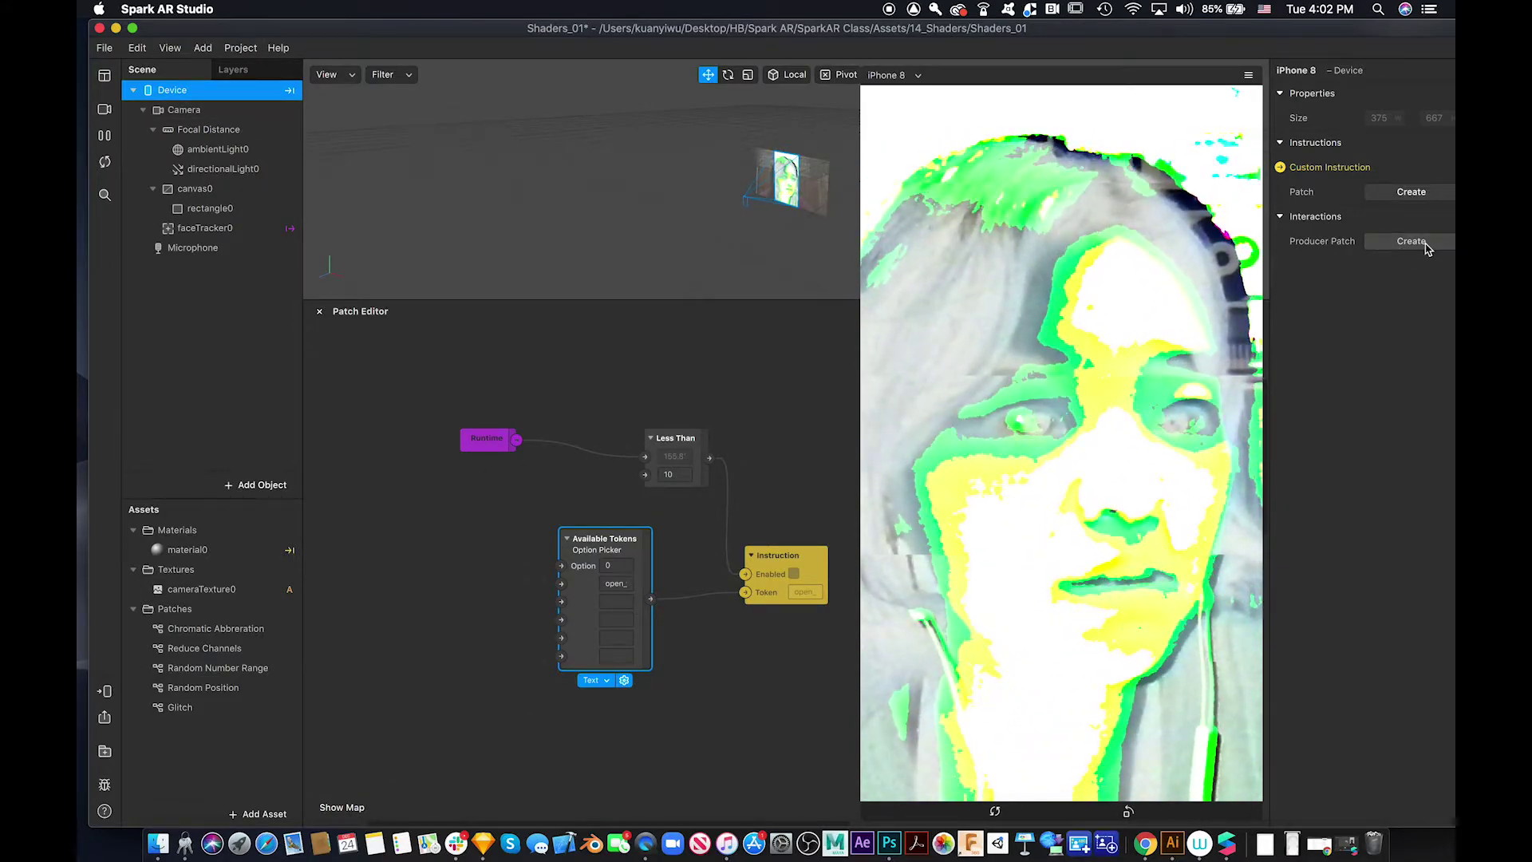
{"action": "left_click_drag", "start_coordinate": [816, 595], "coordinate": [412, 500]}
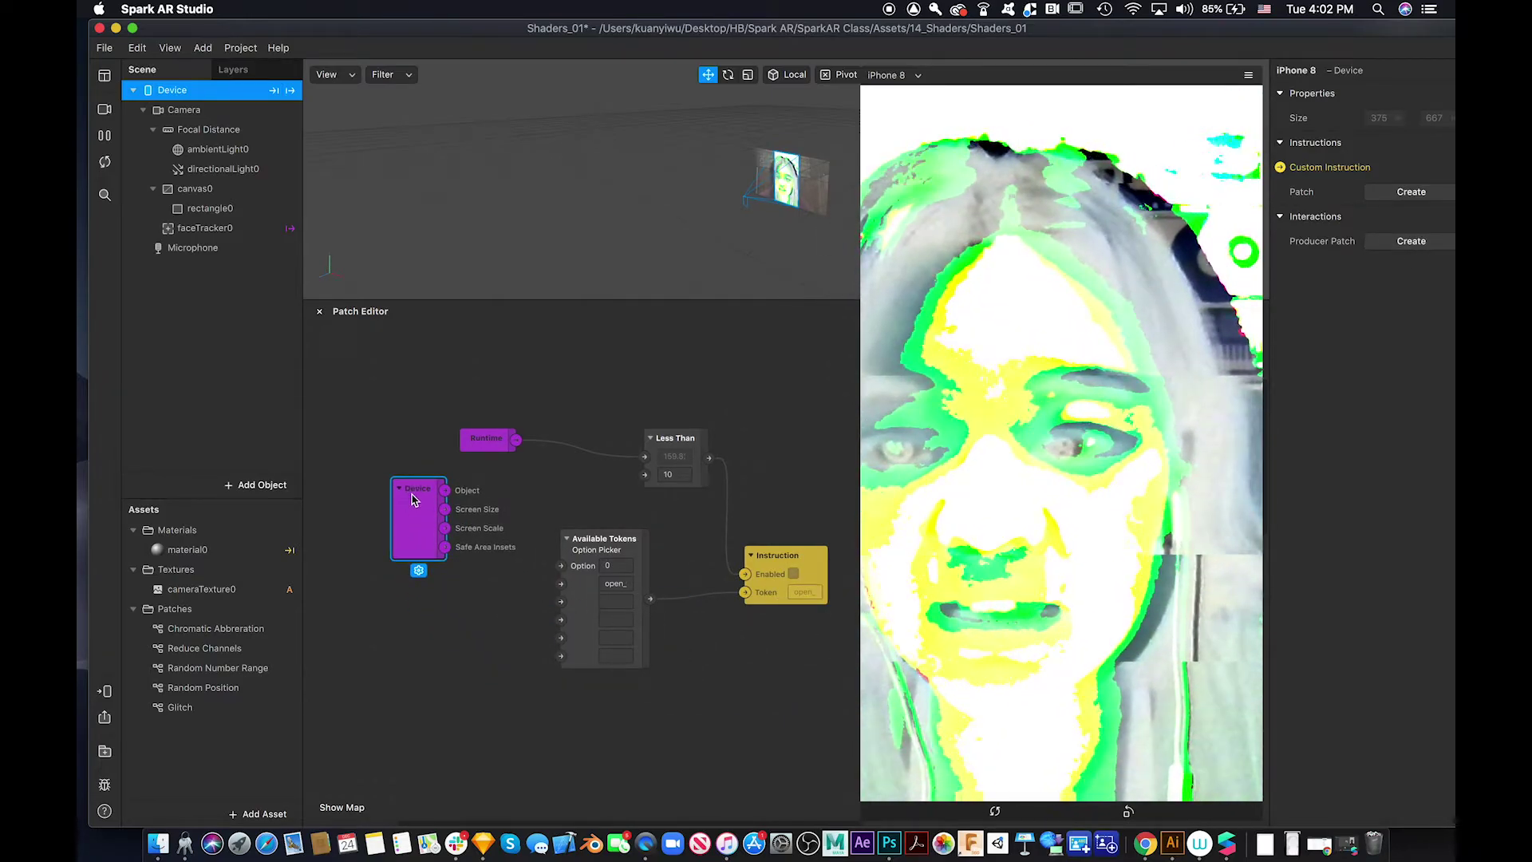
{"action": "key", "text": "BackSpace"}
{"action": "left_click", "coordinate": [776, 558]}
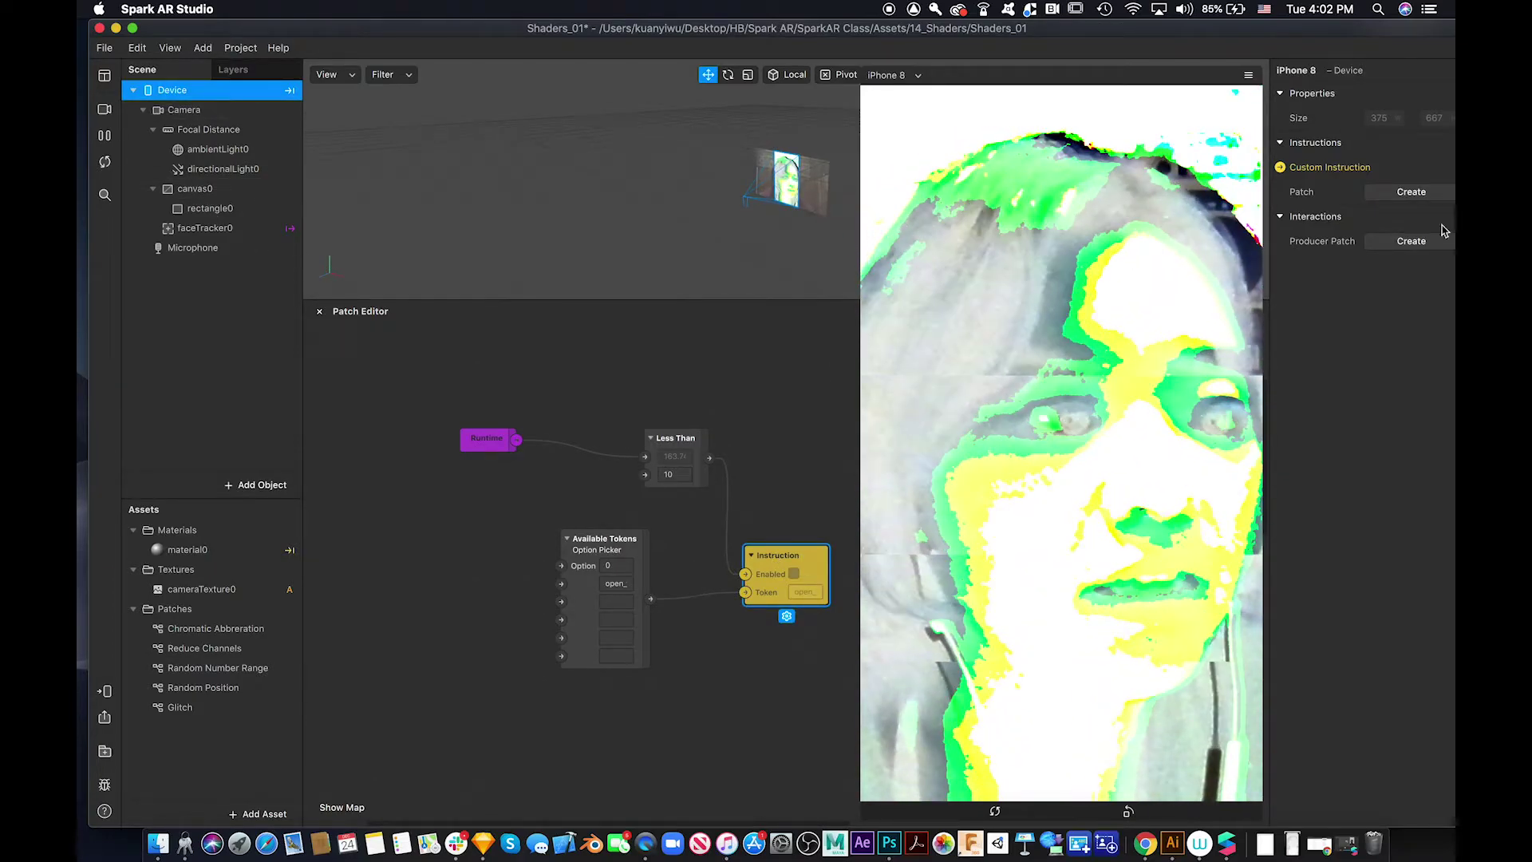
Generate the Instructions patches from the Device's Custom Instruction property and move Chromatic Abbreration up below Instruction
{"action": "left_click", "coordinate": [1413, 194]}
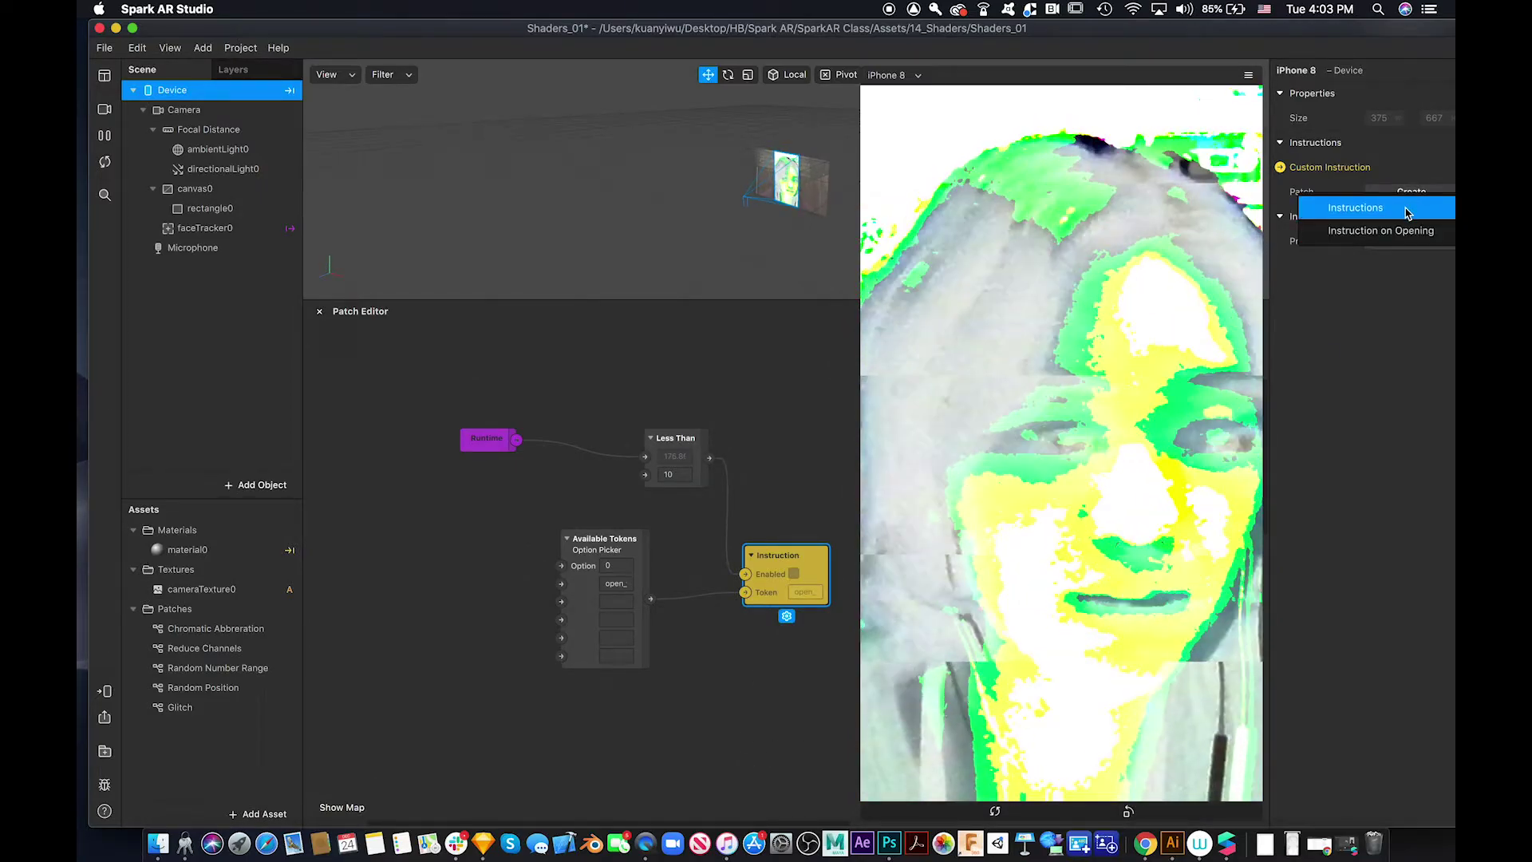
{"action": "left_click", "coordinate": [1407, 212]}
{"action": "scroll", "coordinate": [669, 681], "scroll_direction": "down", "scroll_amount": 5}
{"action": "scroll", "coordinate": [669, 680], "scroll_direction": "right", "scroll_amount": 5}
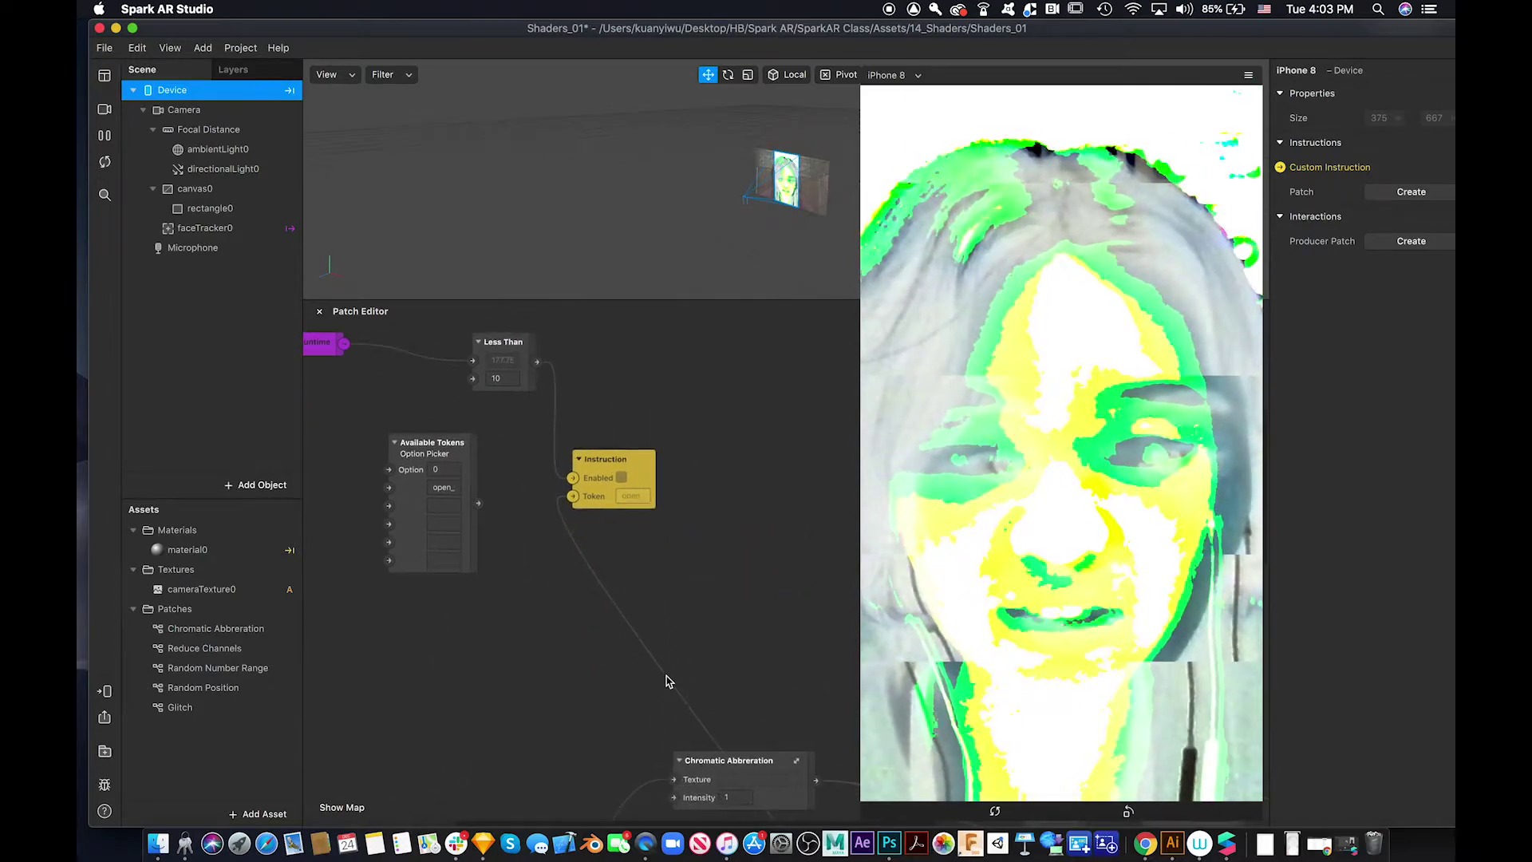
{"action": "left_click_drag", "start_coordinate": [733, 676], "coordinate": [593, 525]}
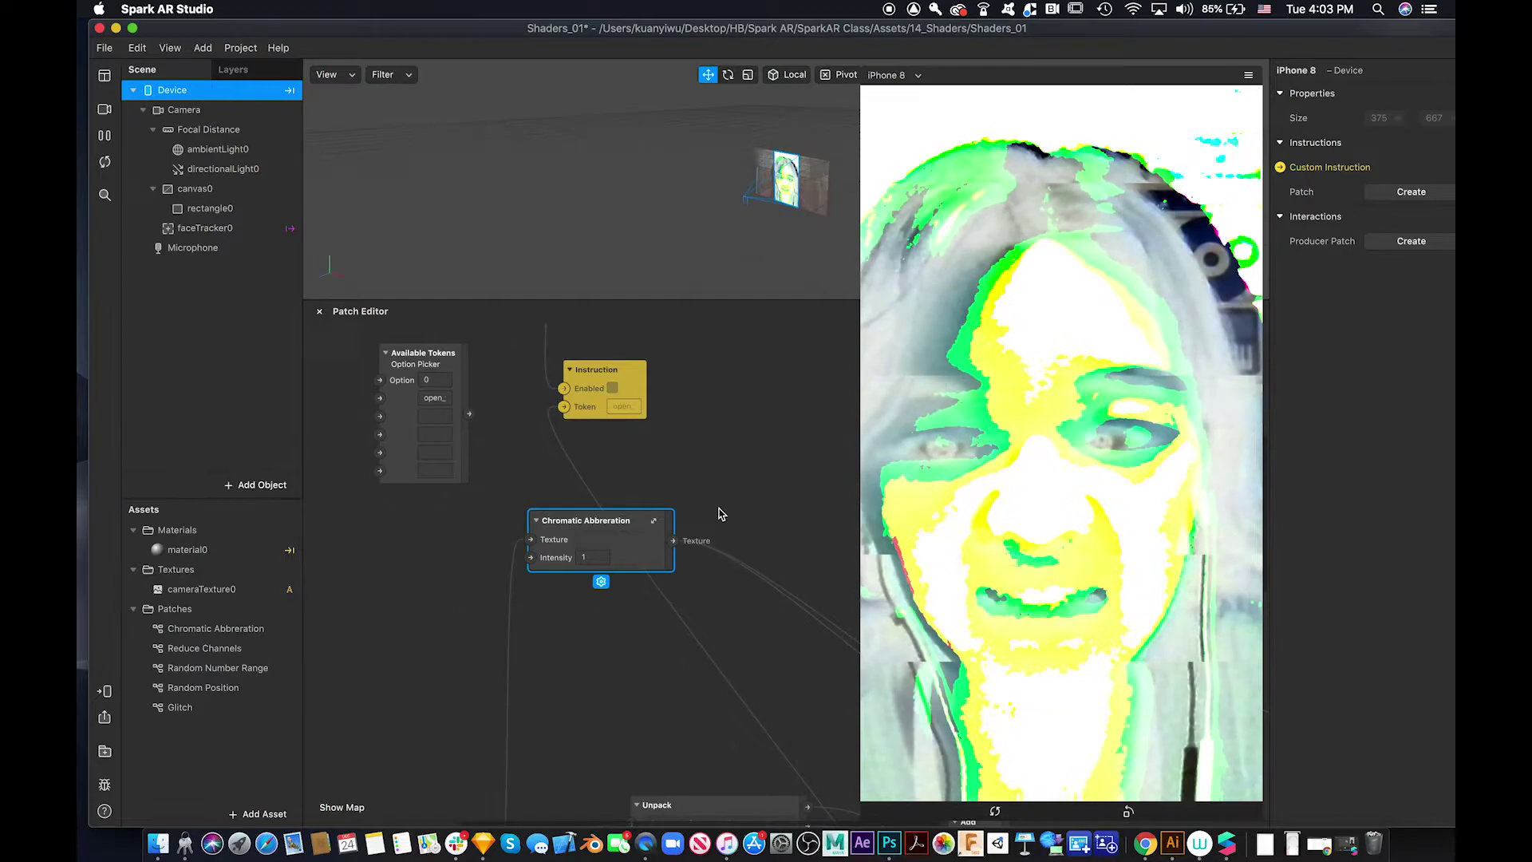
{"action": "left_click", "coordinate": [719, 514]}
Bring the new Available Tokens patch from below the Pack patch up to the area beneath the old Available Tokens
{"action": "scroll", "coordinate": [702, 548], "scroll_direction": "down", "scroll_amount": 10}
{"action": "scroll", "coordinate": [701, 548], "scroll_direction": "right", "scroll_amount": 6}
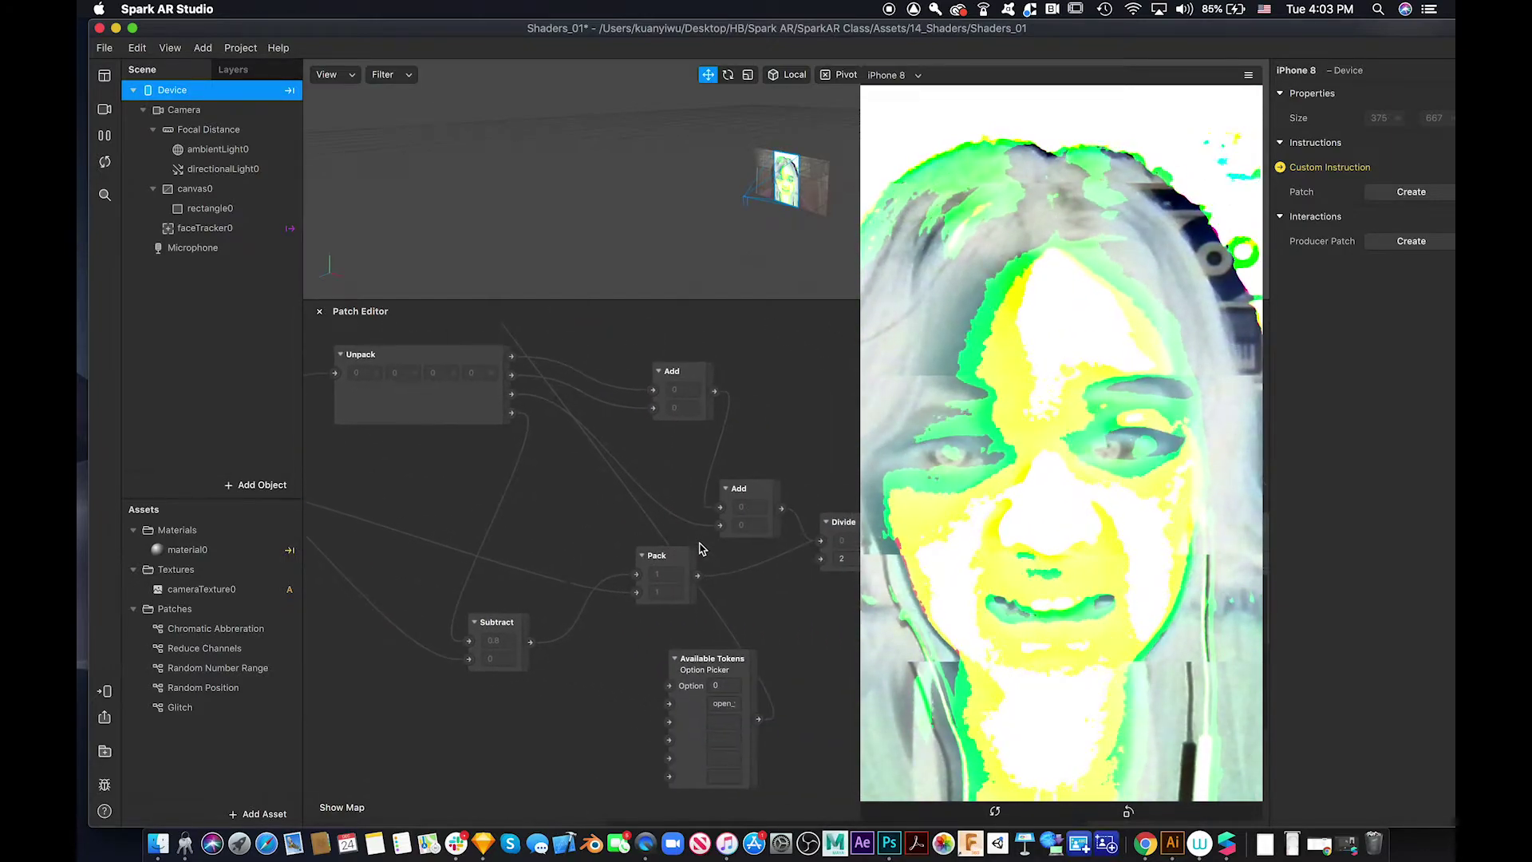
{"action": "scroll", "coordinate": [702, 548], "scroll_direction": "right", "scroll_amount": 6}
{"action": "scroll", "coordinate": [701, 547], "scroll_direction": "down", "scroll_amount": 1}
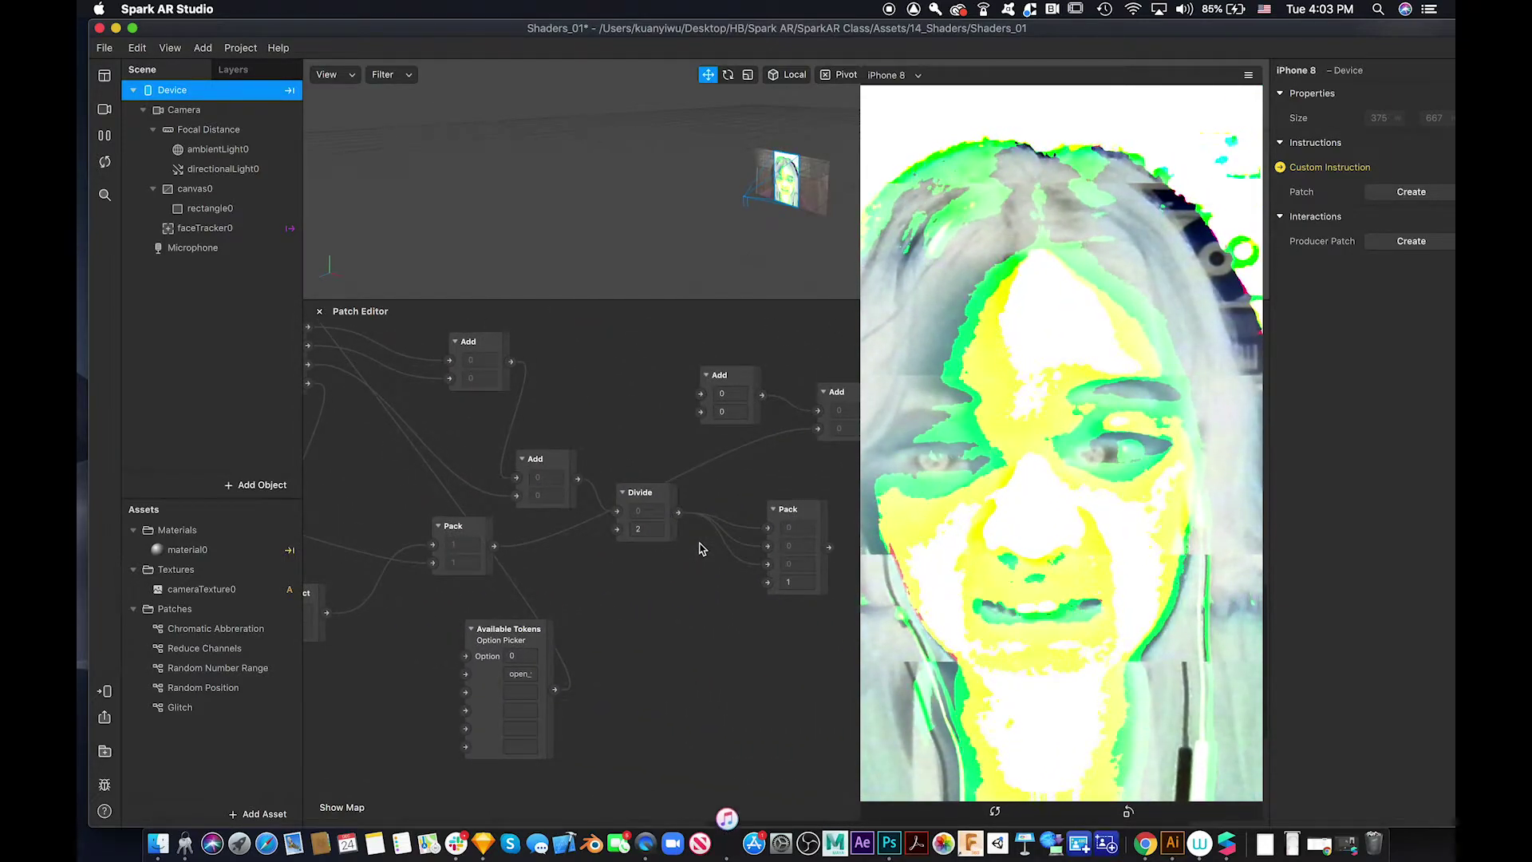
{"action": "scroll", "coordinate": [590, 624], "scroll_direction": "down", "scroll_amount": 5}
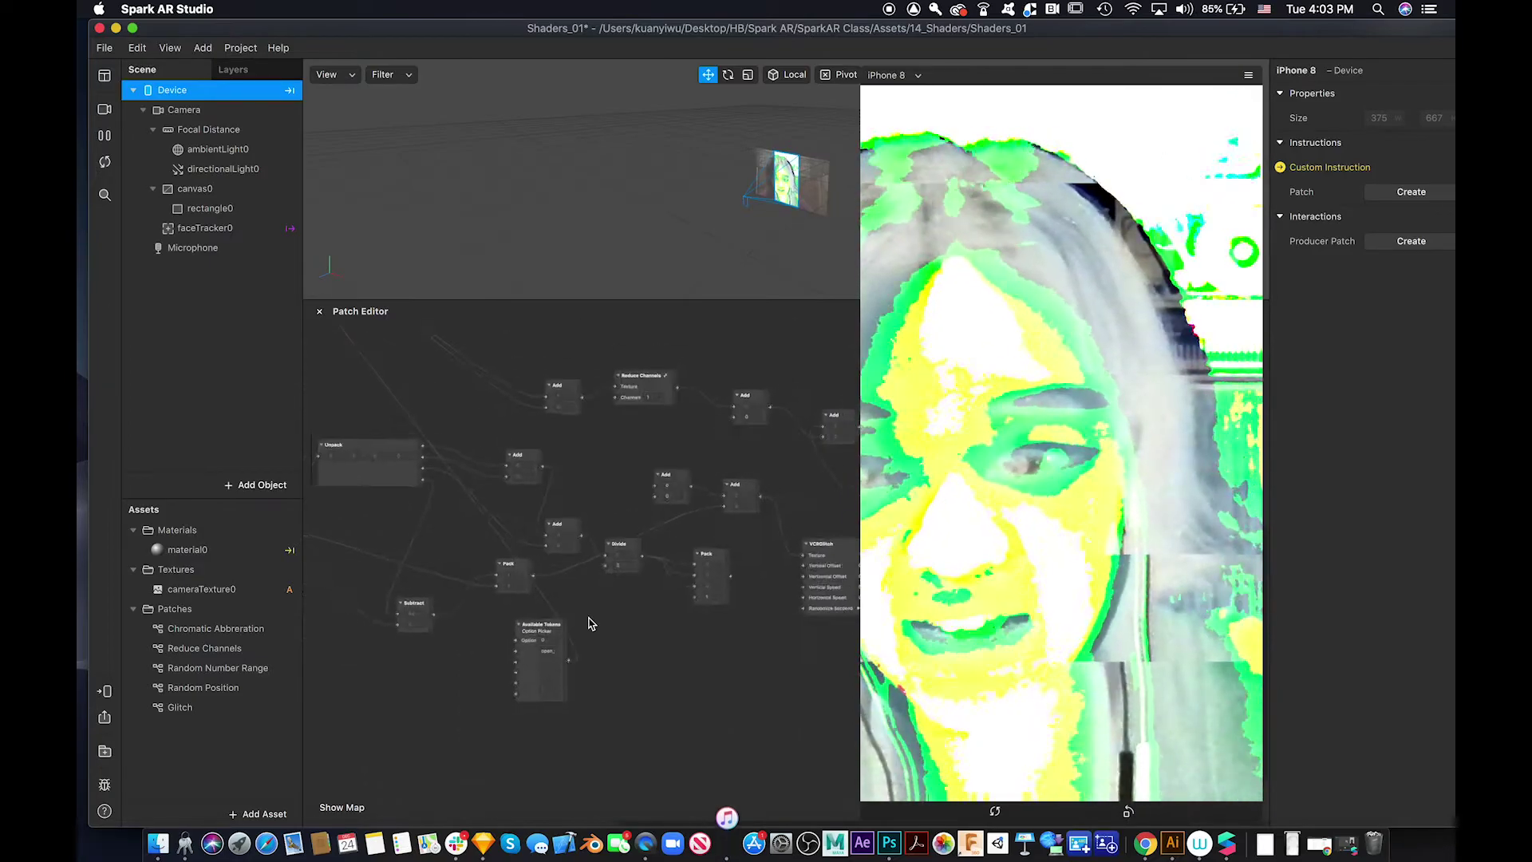
{"action": "scroll", "coordinate": [622, 626], "scroll_direction": "left", "scroll_amount": 3}
{"action": "left_click", "coordinate": [697, 628]}
{"action": "left_click_drag", "start_coordinate": [697, 628], "coordinate": [341, 342]}
{"action": "scroll", "coordinate": [371, 335], "scroll_direction": "up", "scroll_amount": 6}
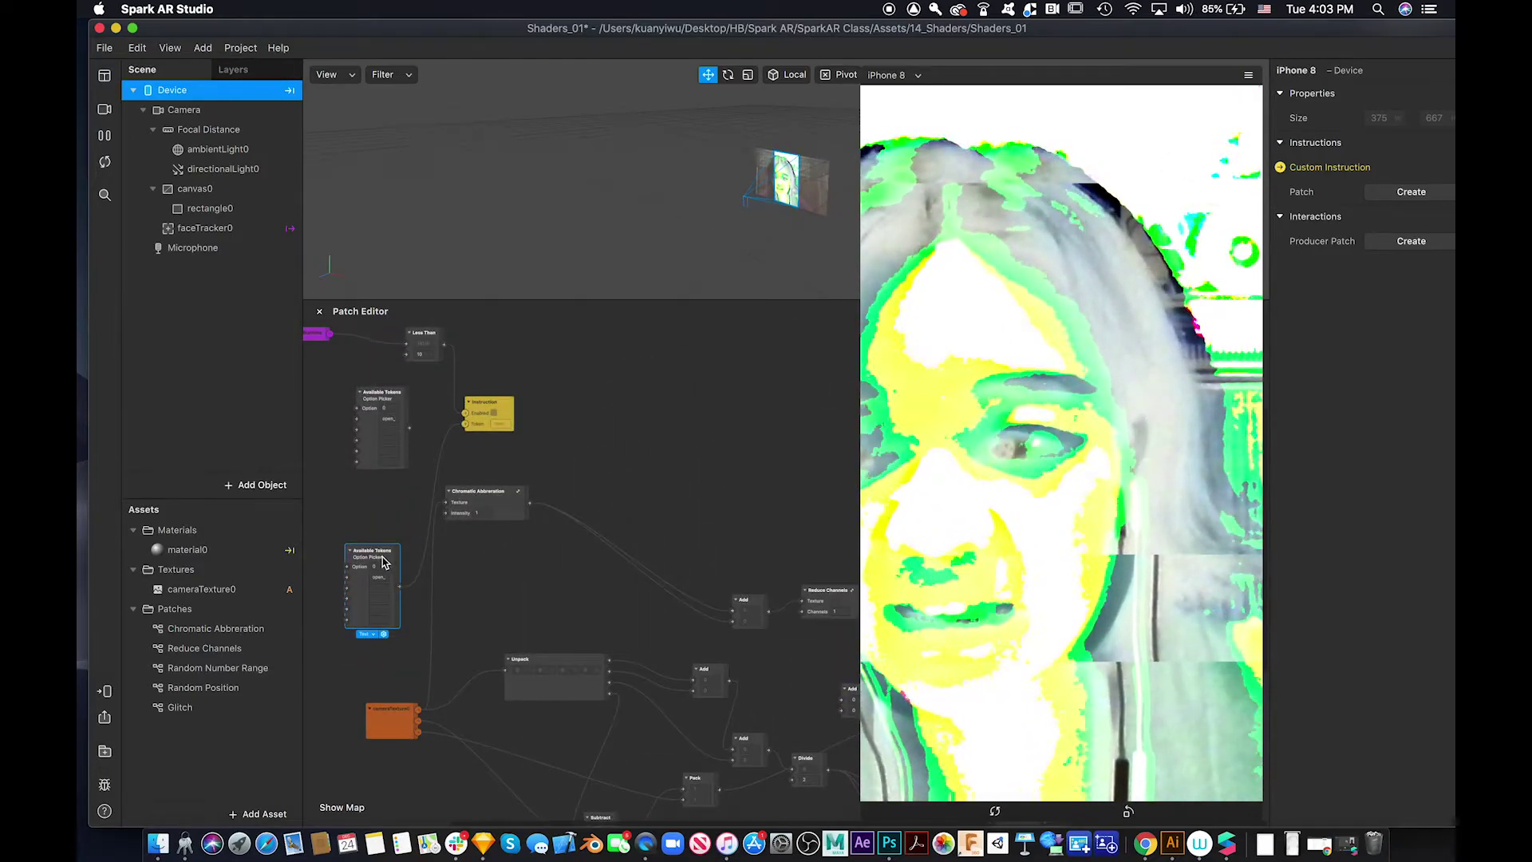
Delete the old, unconnected Available Tokens patch and put the new connected one in its place beside Instruction
{"action": "left_click_drag", "start_coordinate": [383, 552], "coordinate": [380, 475]}
{"action": "left_click", "coordinate": [395, 401]}
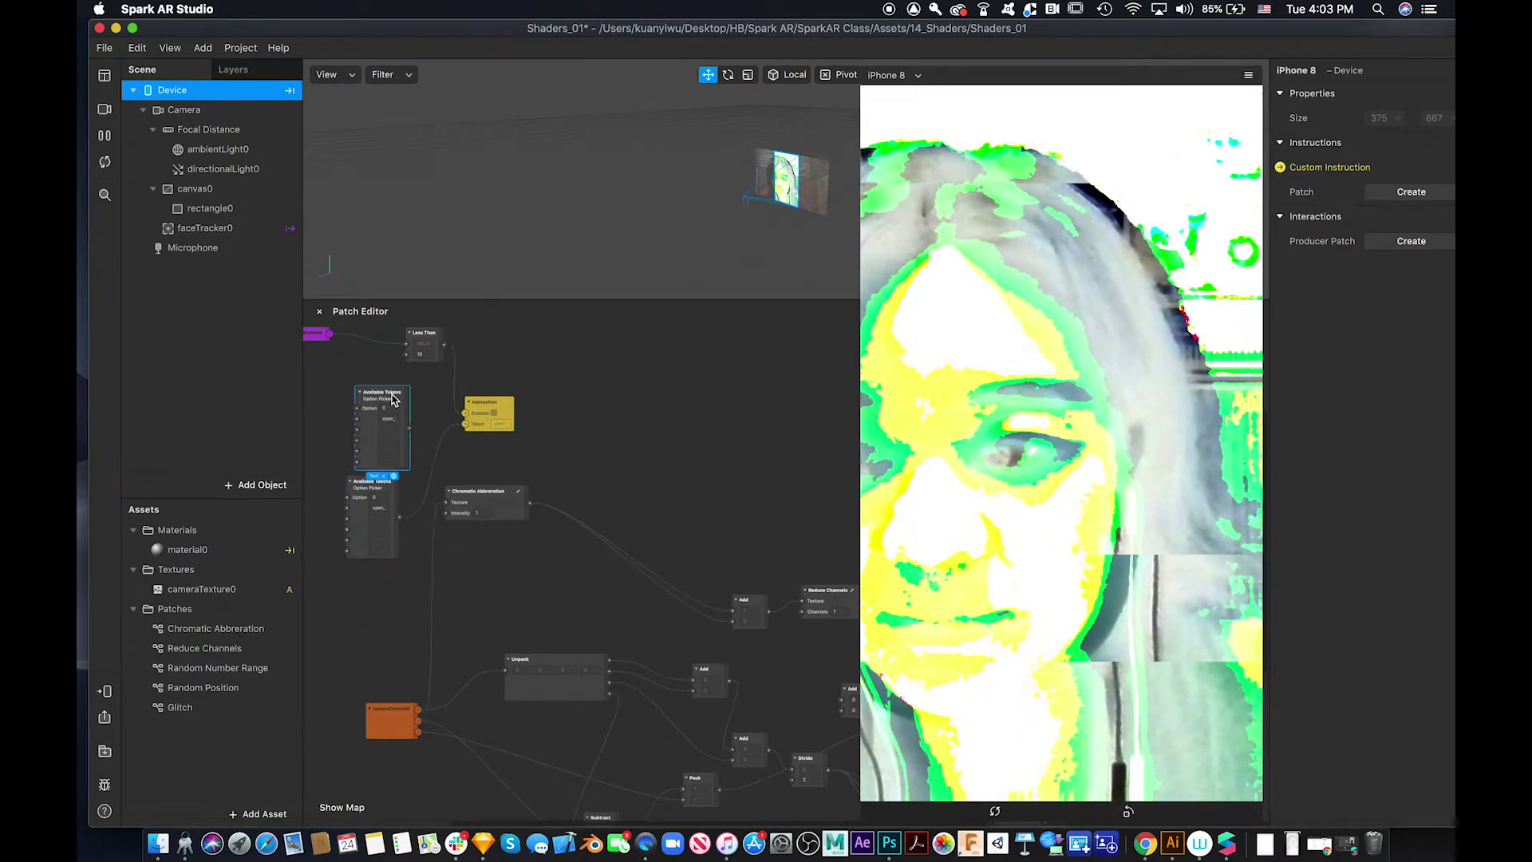
{"action": "key", "text": "BackSpace"}
{"action": "left_click_drag", "start_coordinate": [371, 479], "coordinate": [389, 400]}
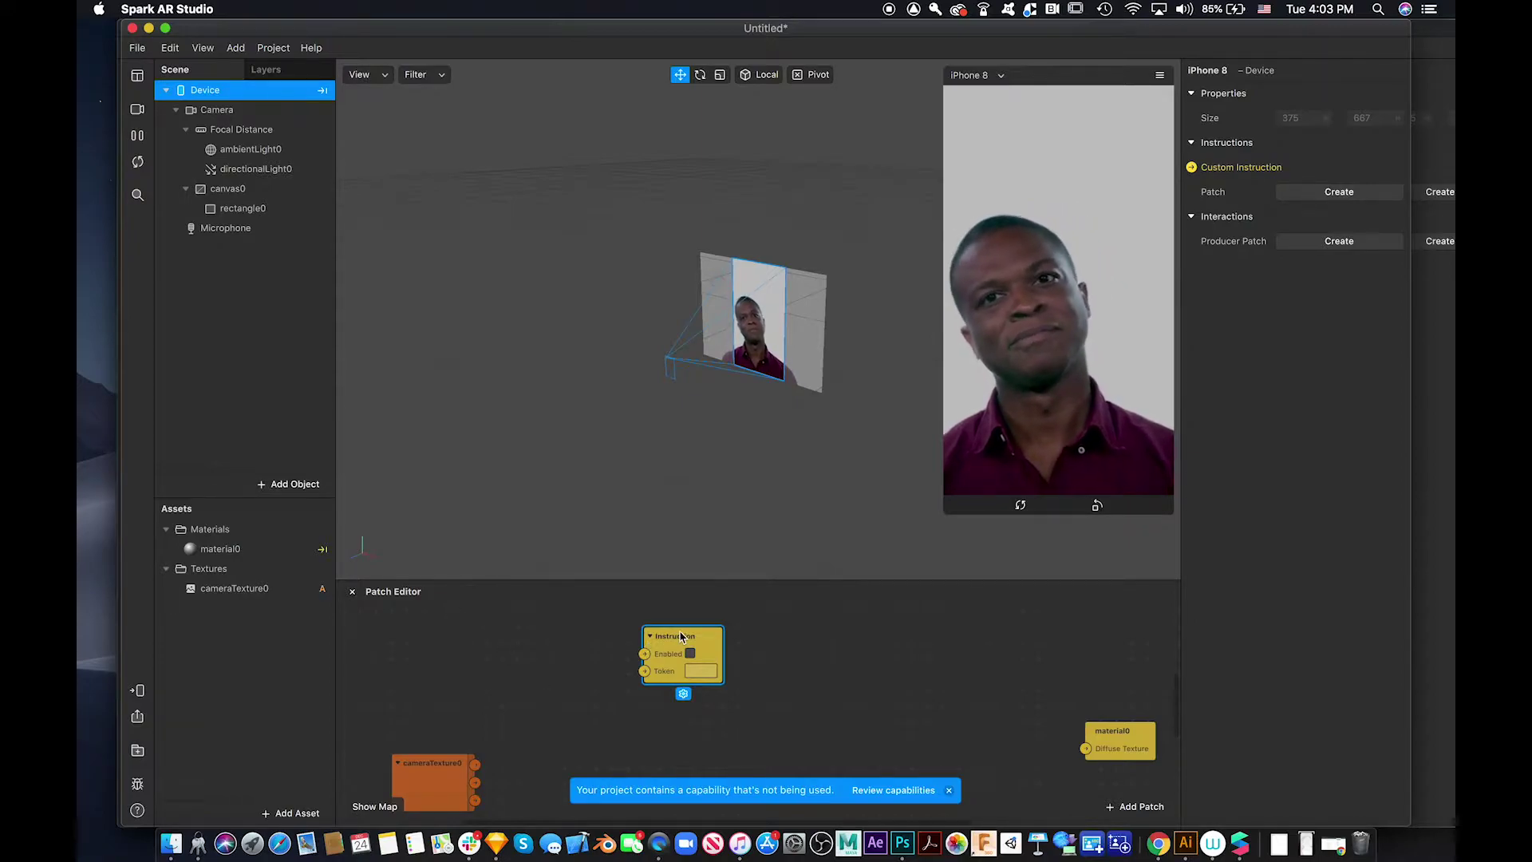
In the Untitled project, generate the Instructions patches for the Device and place Available Tokens just before Instruction
{"action": "left_click", "coordinate": [1339, 193]}
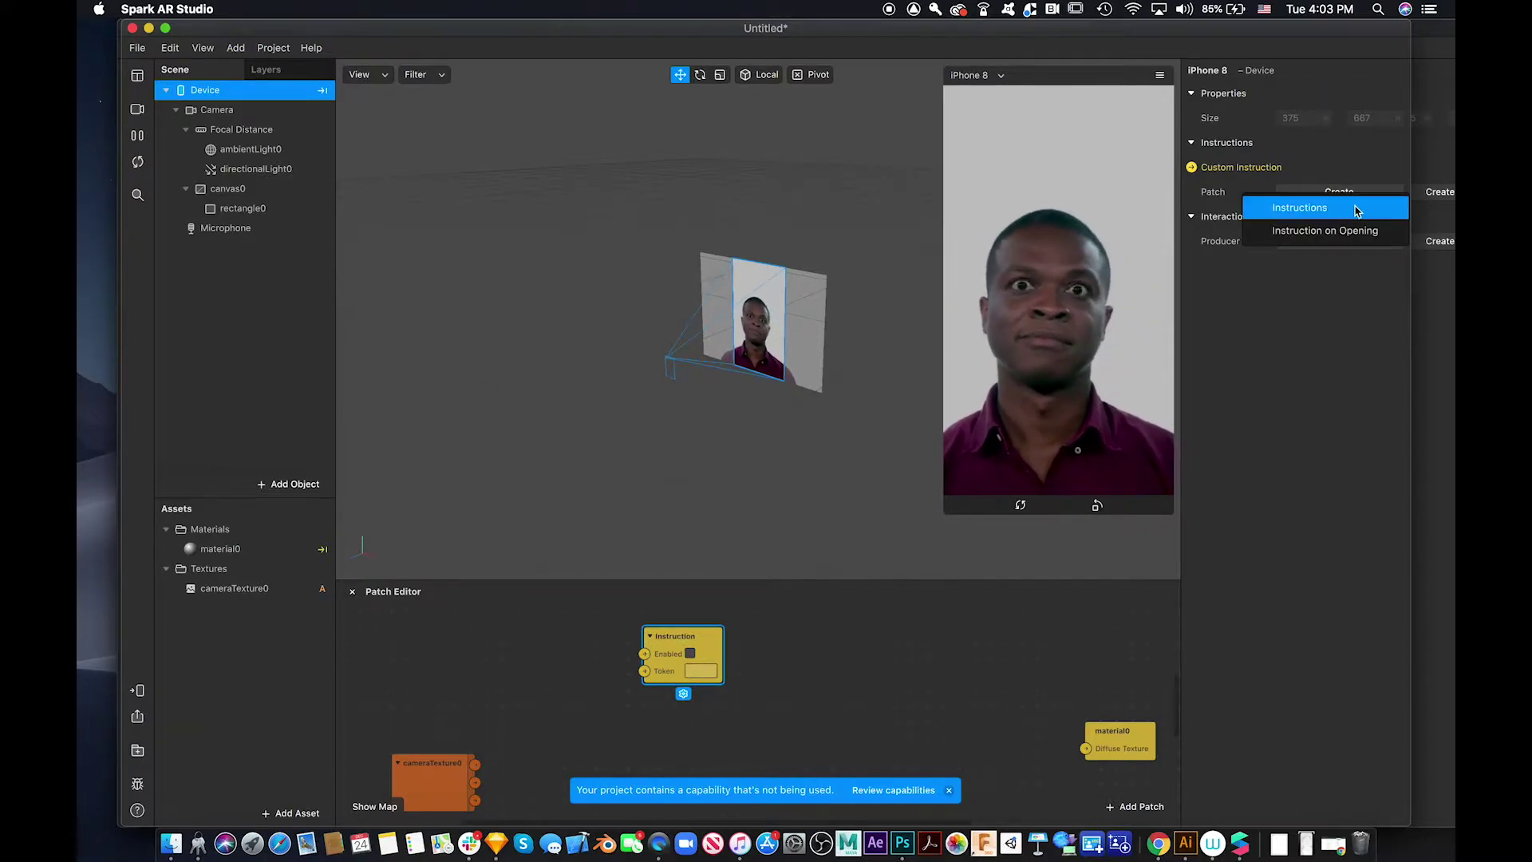
{"action": "left_click", "coordinate": [1357, 208]}
{"action": "scroll", "coordinate": [881, 767], "scroll_direction": "down", "scroll_amount": 2}
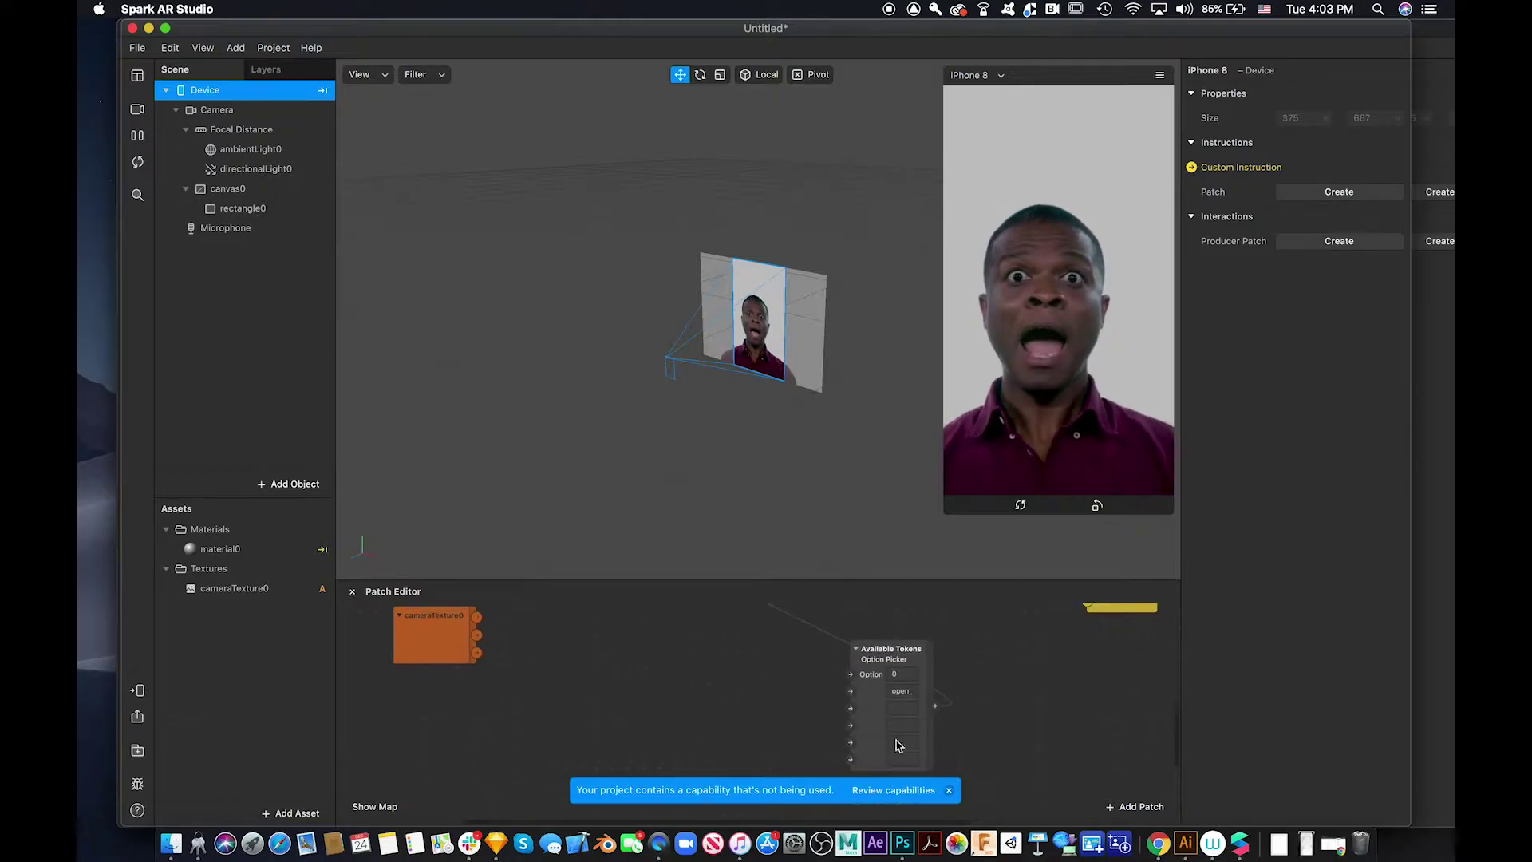
{"action": "left_click_drag", "start_coordinate": [899, 667], "coordinate": [604, 667]}
{"action": "scroll", "coordinate": [605, 667], "scroll_direction": "up", "scroll_amount": 4}
{"action": "left_click_drag", "start_coordinate": [543, 797], "coordinate": [510, 622]}
Enlarge the Patch Editor and move the cameraTexture0 and material0 patches further down to free up space
{"action": "left_click_drag", "start_coordinate": [588, 579], "coordinate": [620, 373]}
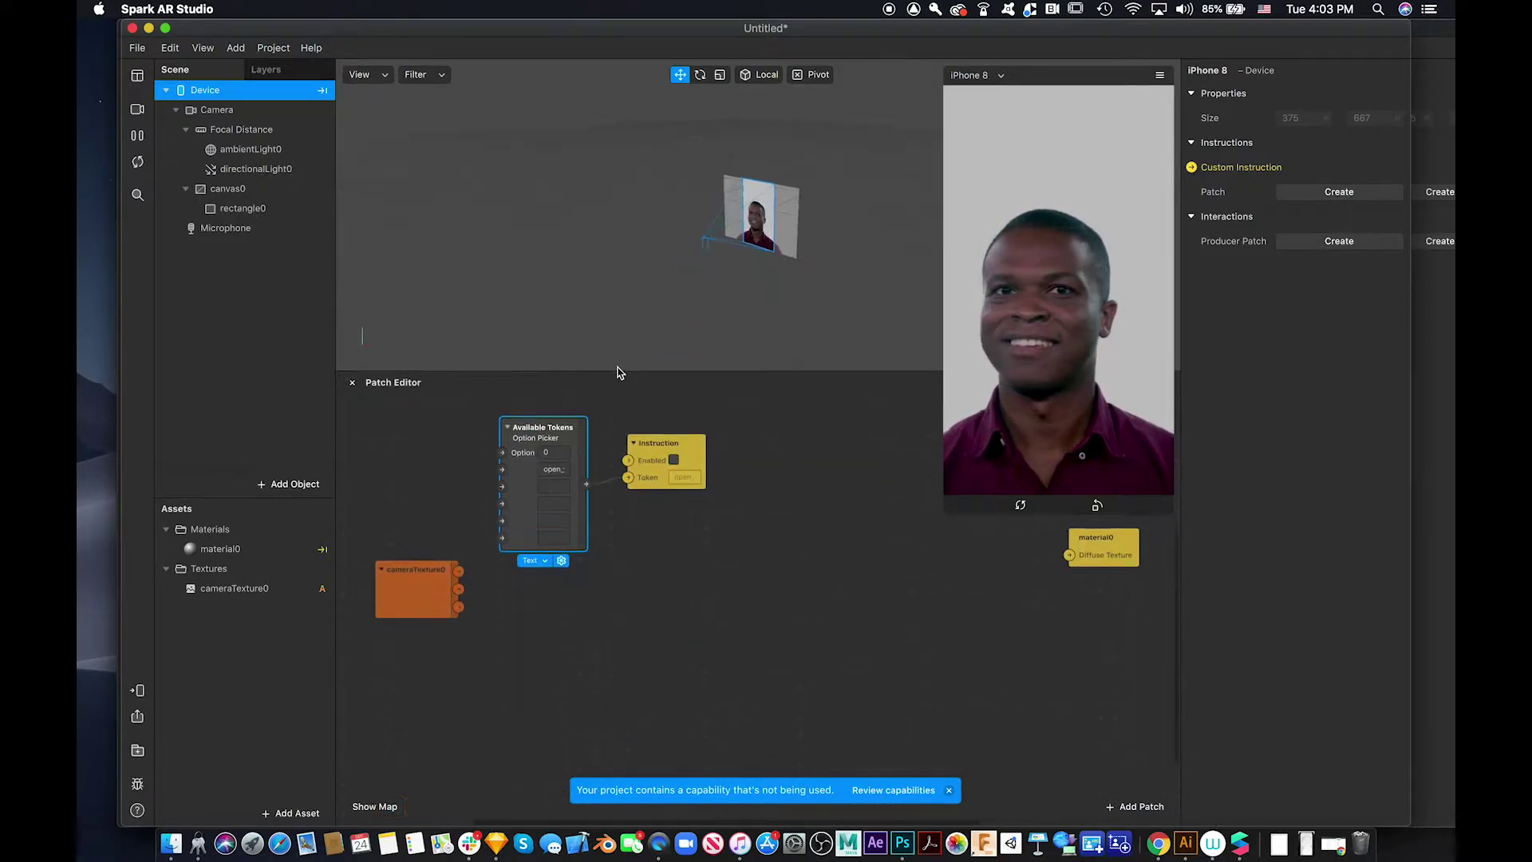
{"action": "left_click_drag", "start_coordinate": [434, 580], "coordinate": [429, 722]}
{"action": "left_click_drag", "start_coordinate": [1096, 548], "coordinate": [1080, 722]}
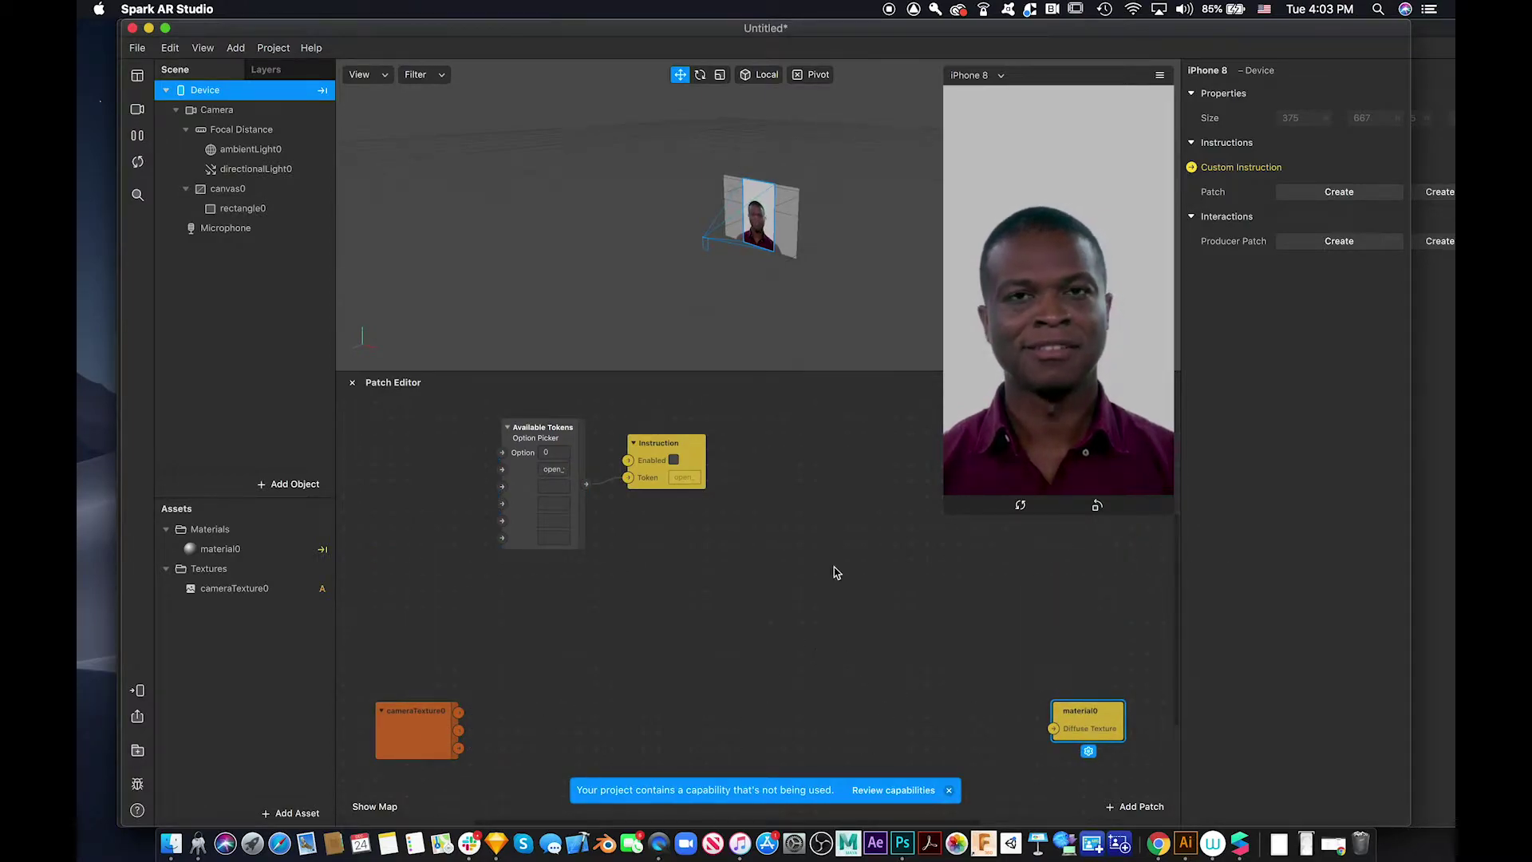
{"action": "left_click", "coordinate": [391, 721]}
{"action": "left_click", "coordinate": [1099, 695]}
{"action": "left_click", "coordinate": [1104, 718]}
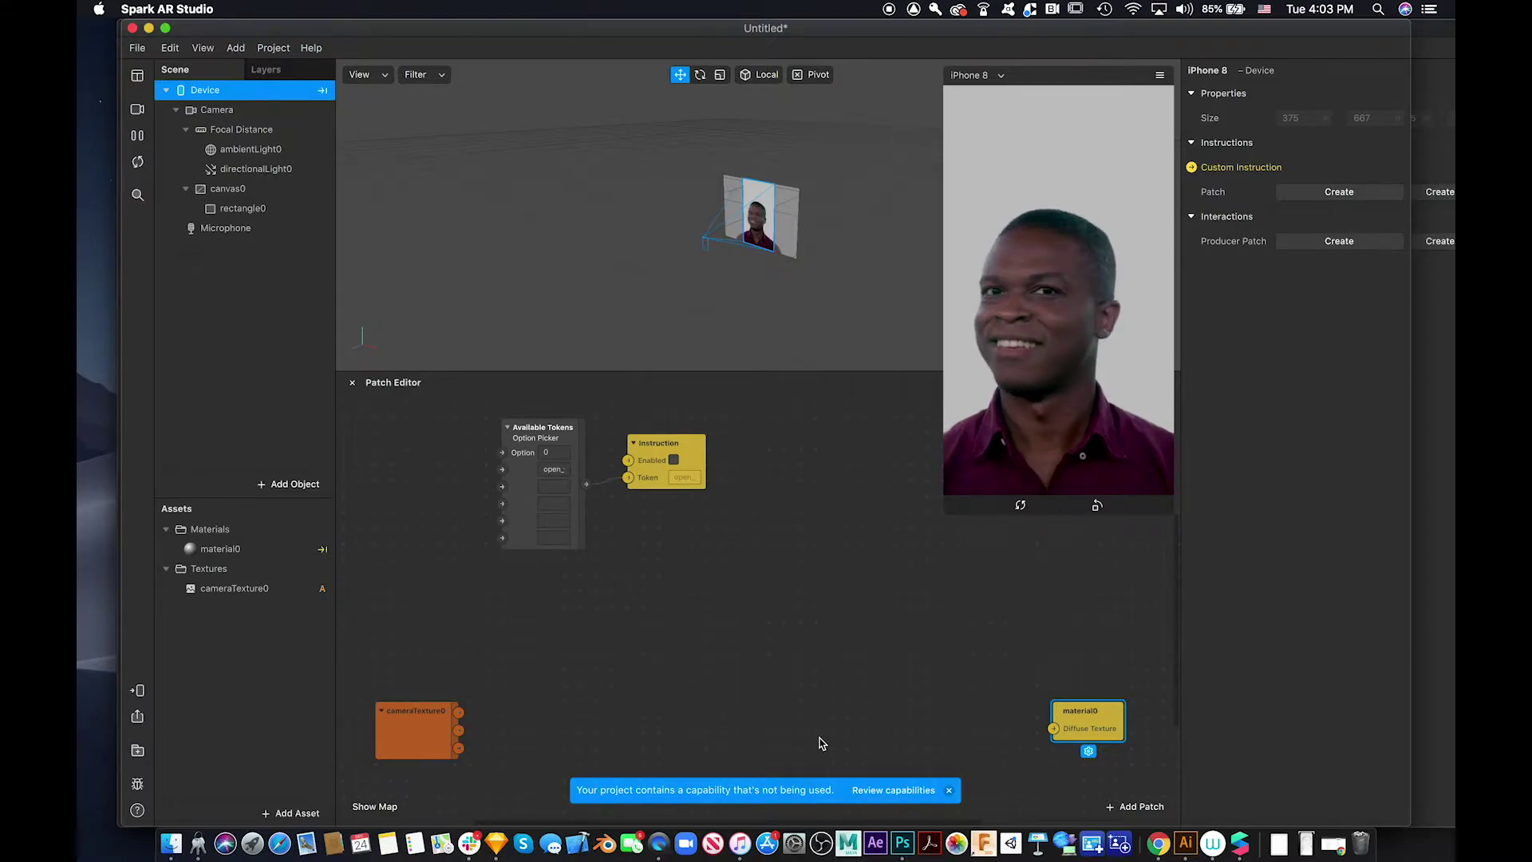
Dismiss the unused-capability notice and shift the Instruction patch farther from Available Tokens with Enabled turned on
{"action": "left_click", "coordinate": [949, 791]}
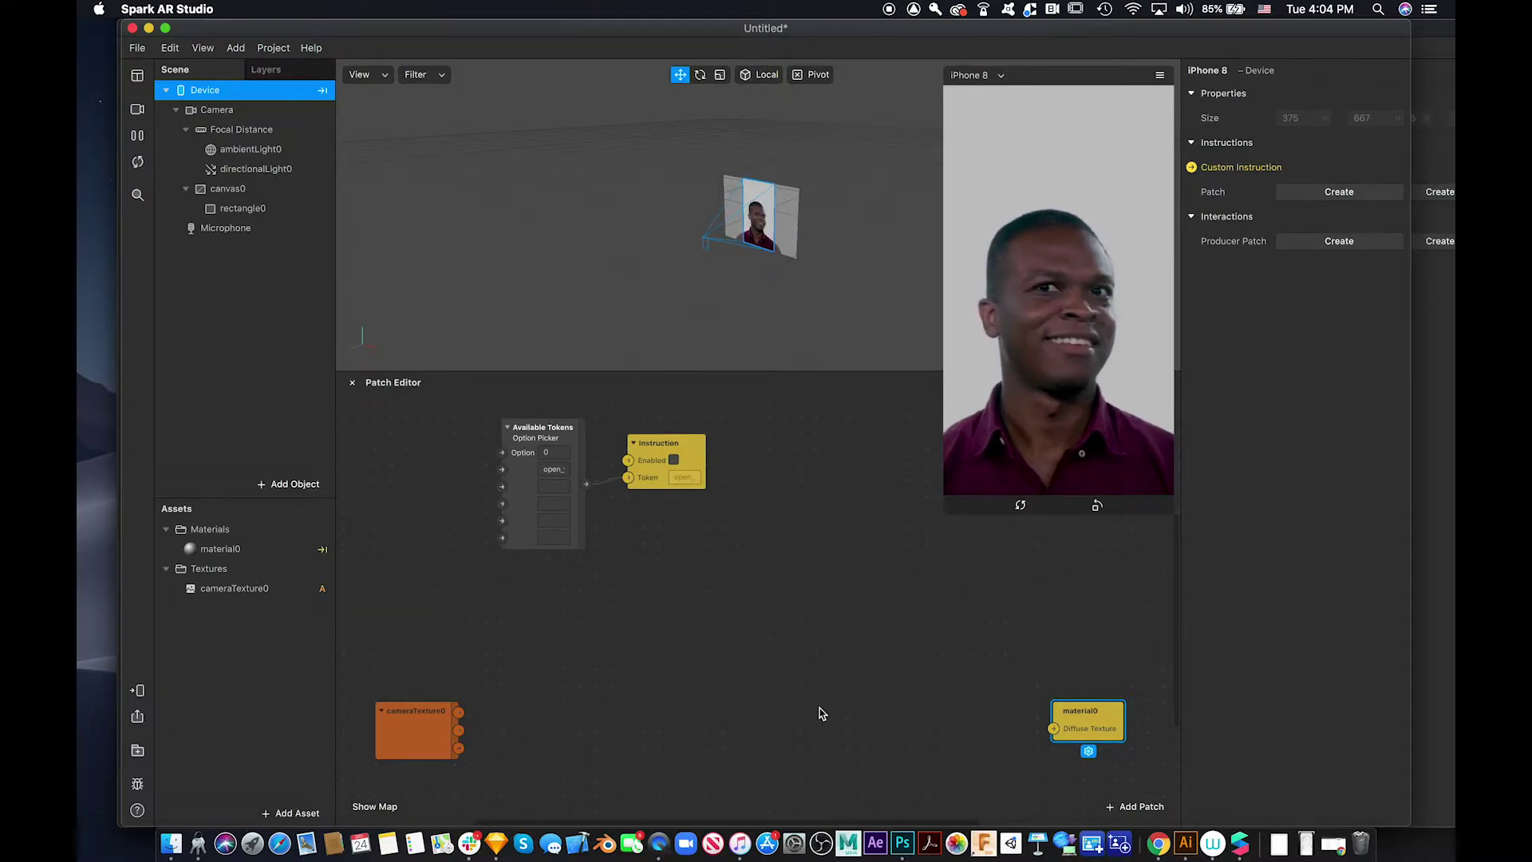
{"action": "scroll", "coordinate": [822, 713], "scroll_direction": "up", "scroll_amount": 3}
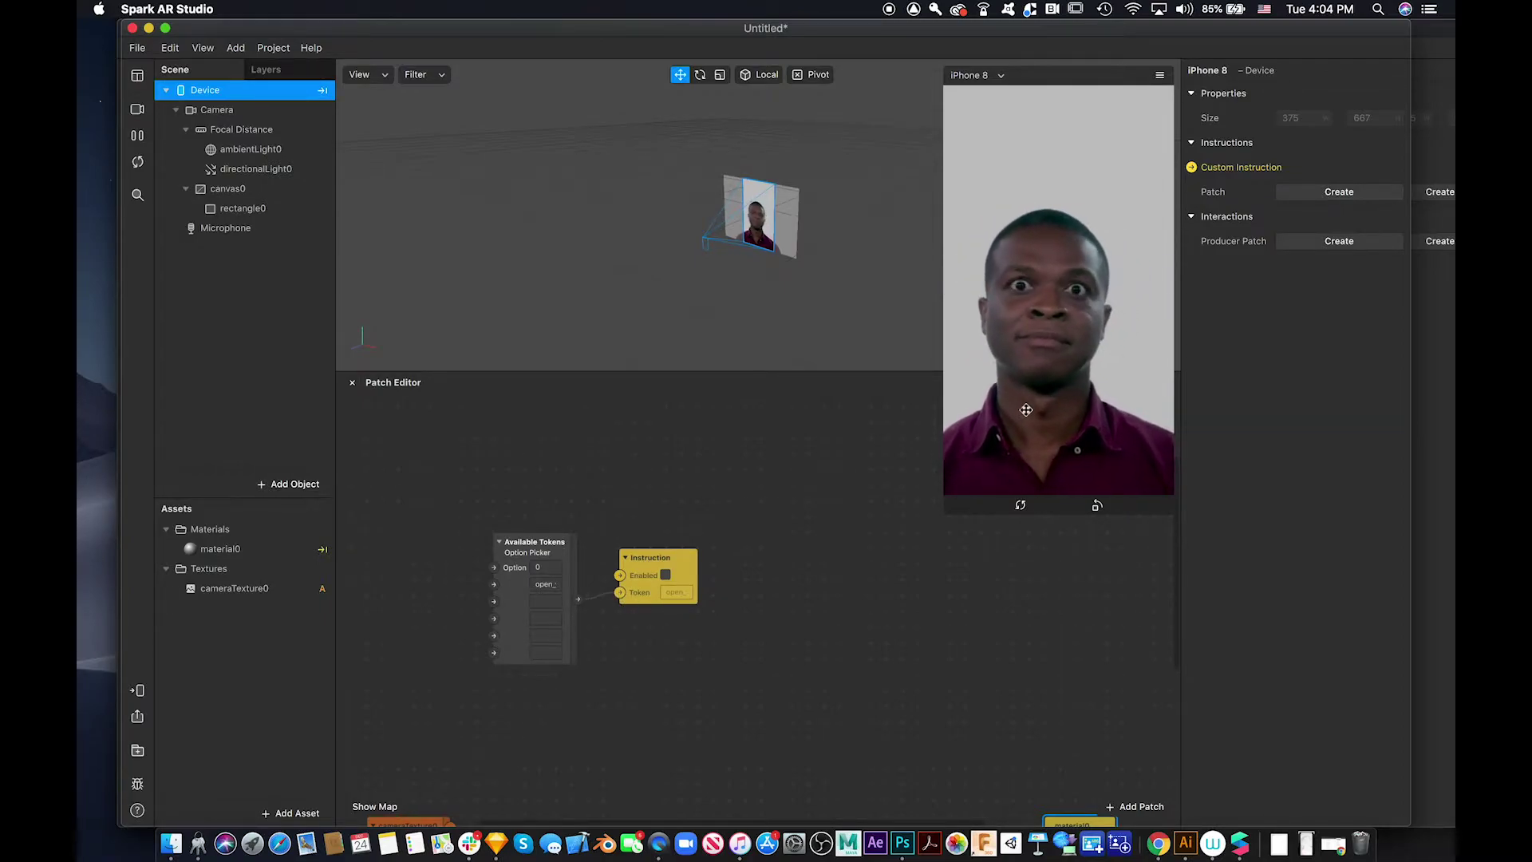
{"action": "left_click_drag", "start_coordinate": [673, 562], "coordinate": [720, 563]}
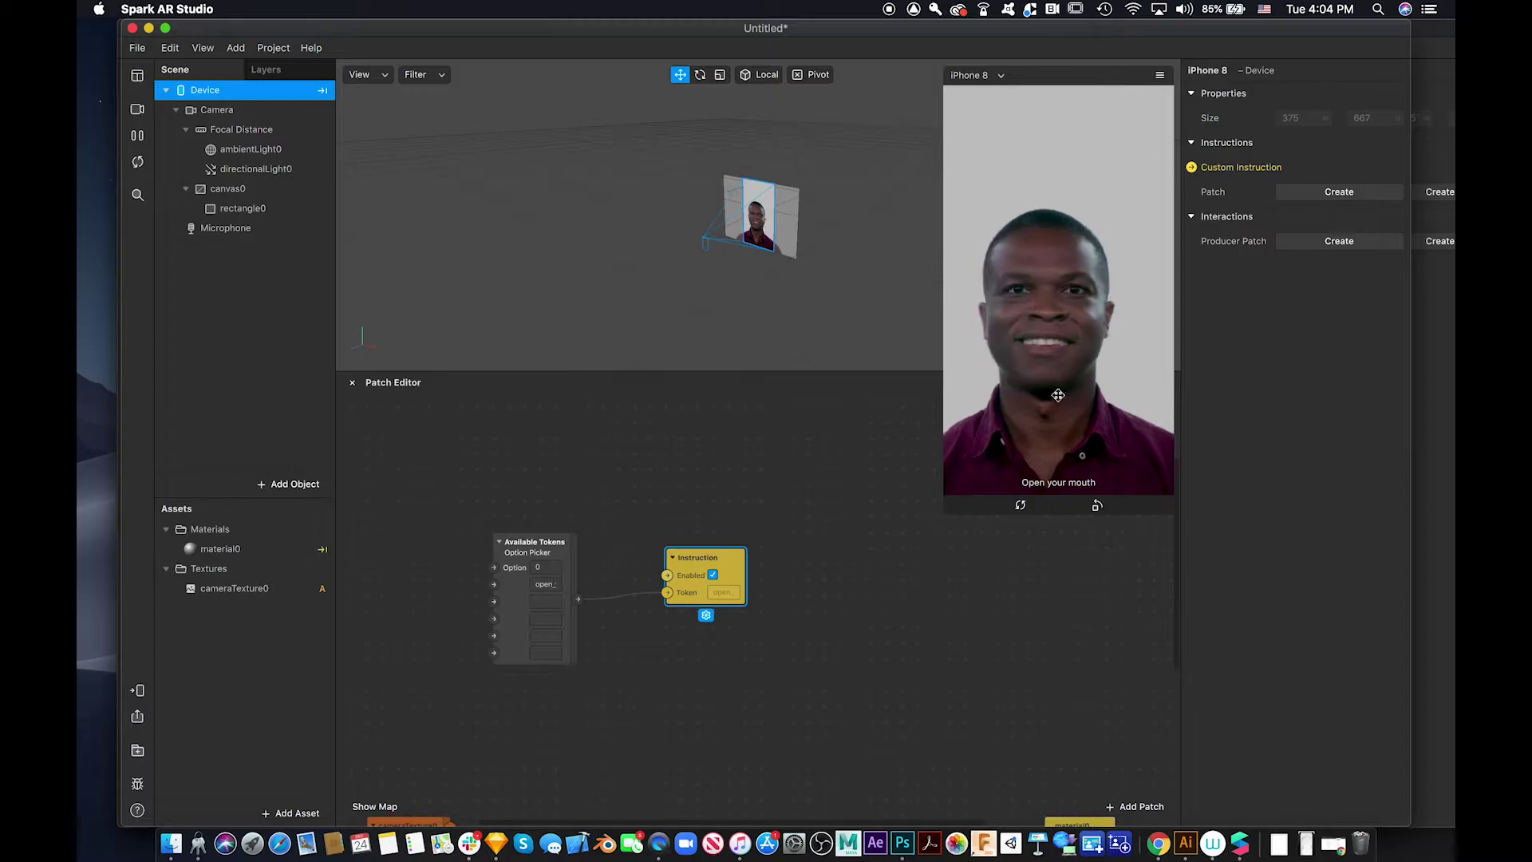
Generate the Instruction on Opening patches, arrange Runtime and Less Than above Instruction, and set the Less Than limit to 10
{"action": "left_click", "coordinate": [1354, 195]}
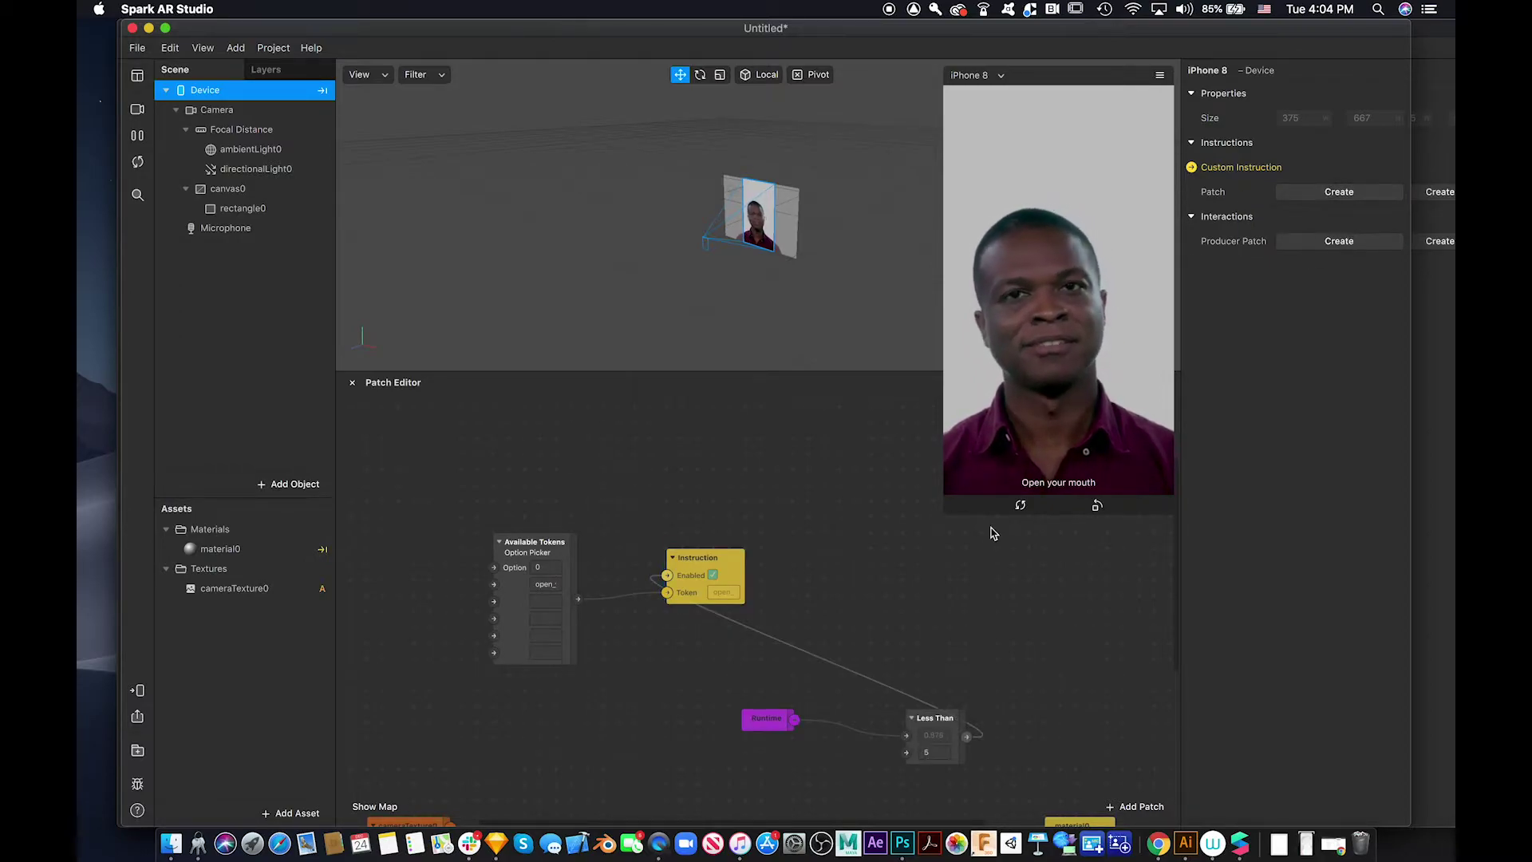
{"action": "left_click_drag", "start_coordinate": [916, 719], "coordinate": [660, 436]}
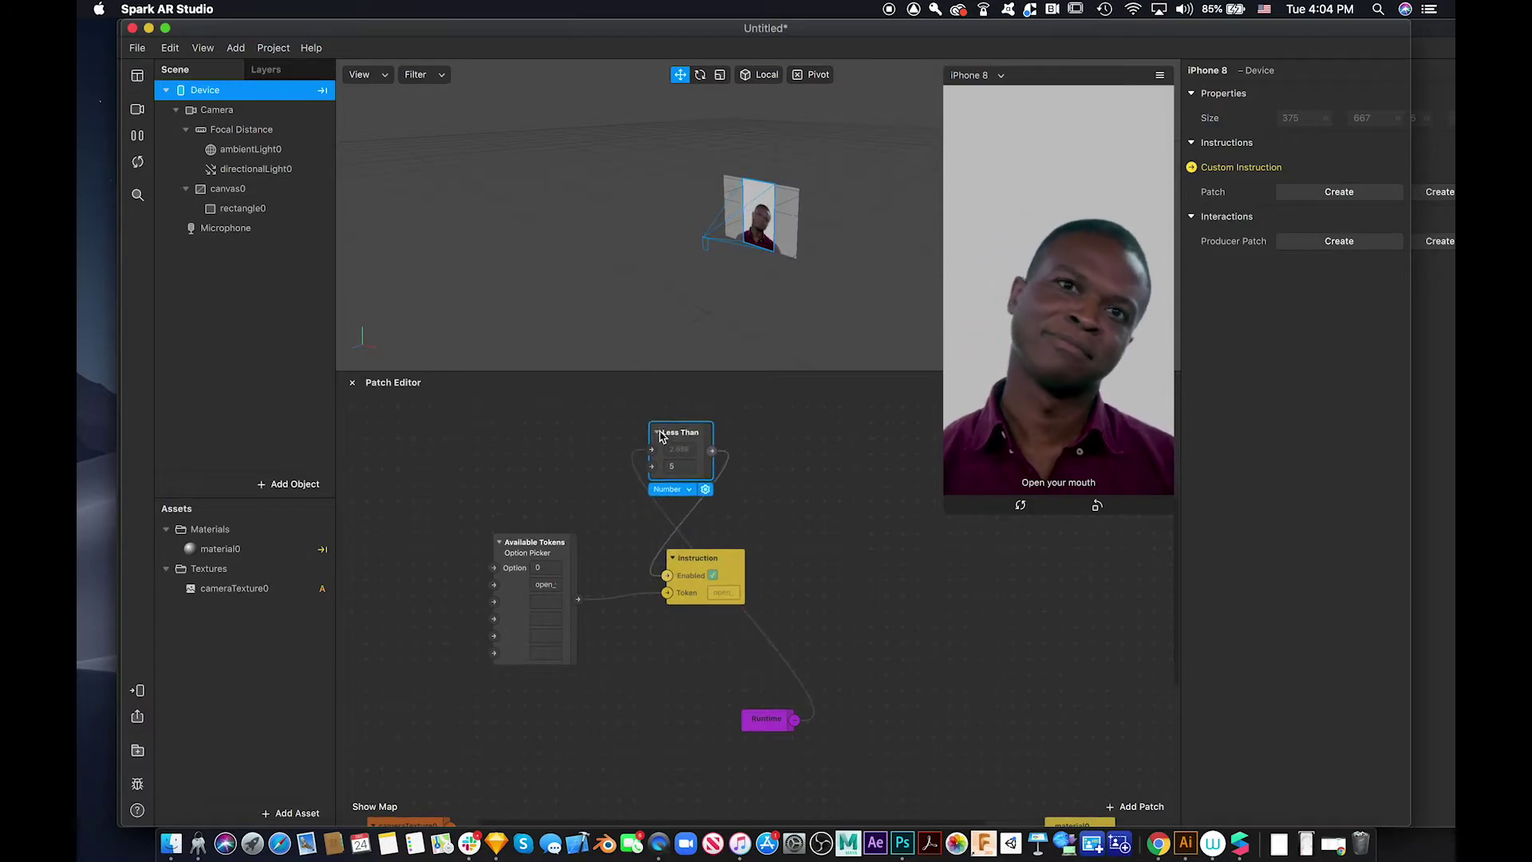
{"action": "left_click_drag", "start_coordinate": [760, 719], "coordinate": [530, 434]}
{"action": "left_click_drag", "start_coordinate": [685, 438], "coordinate": [669, 438]}
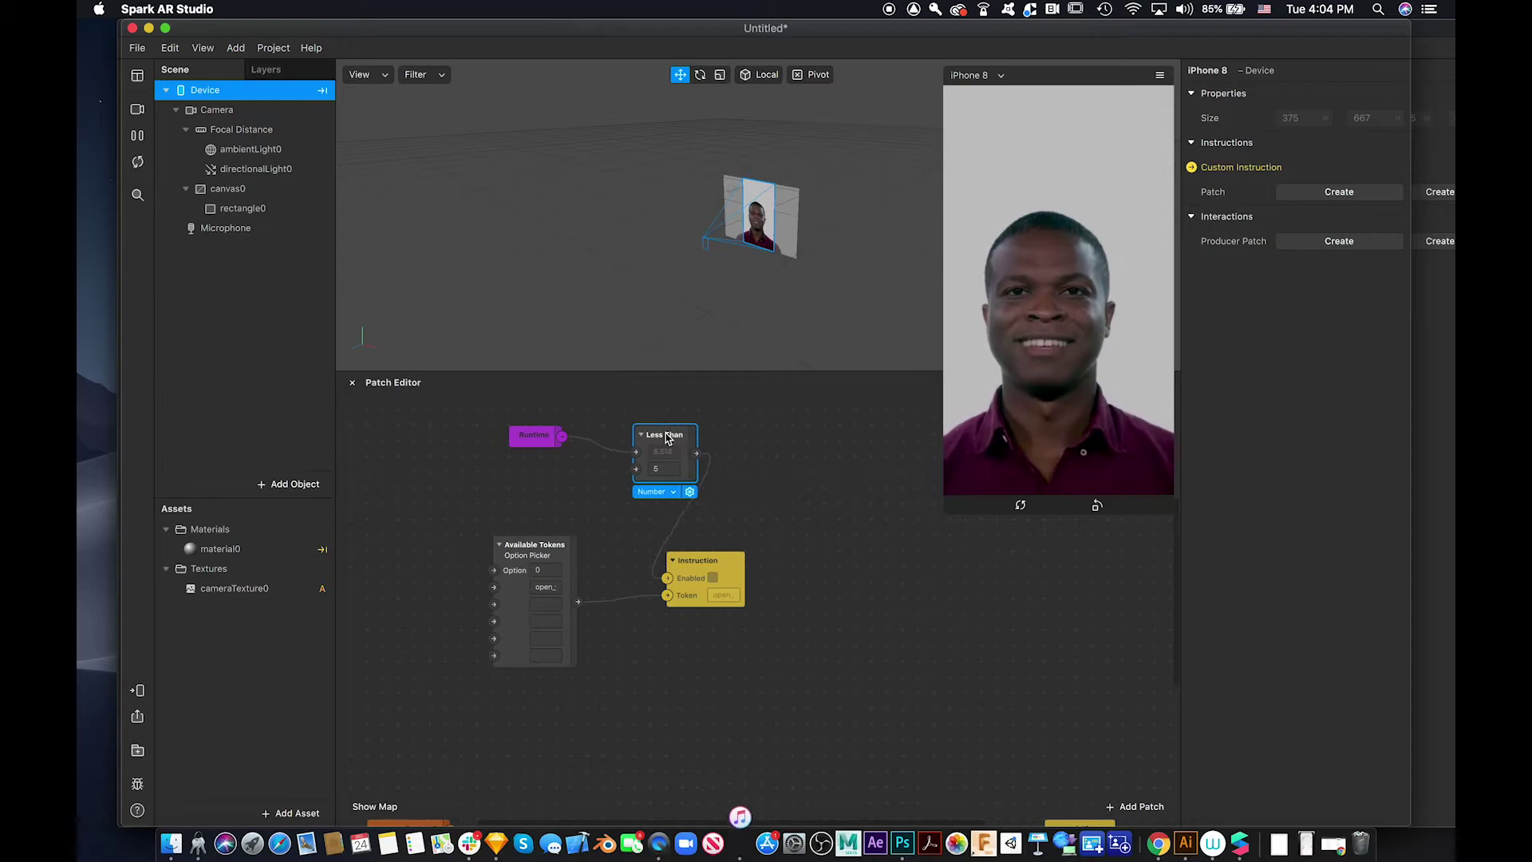
{"action": "left_click", "coordinate": [660, 469]}
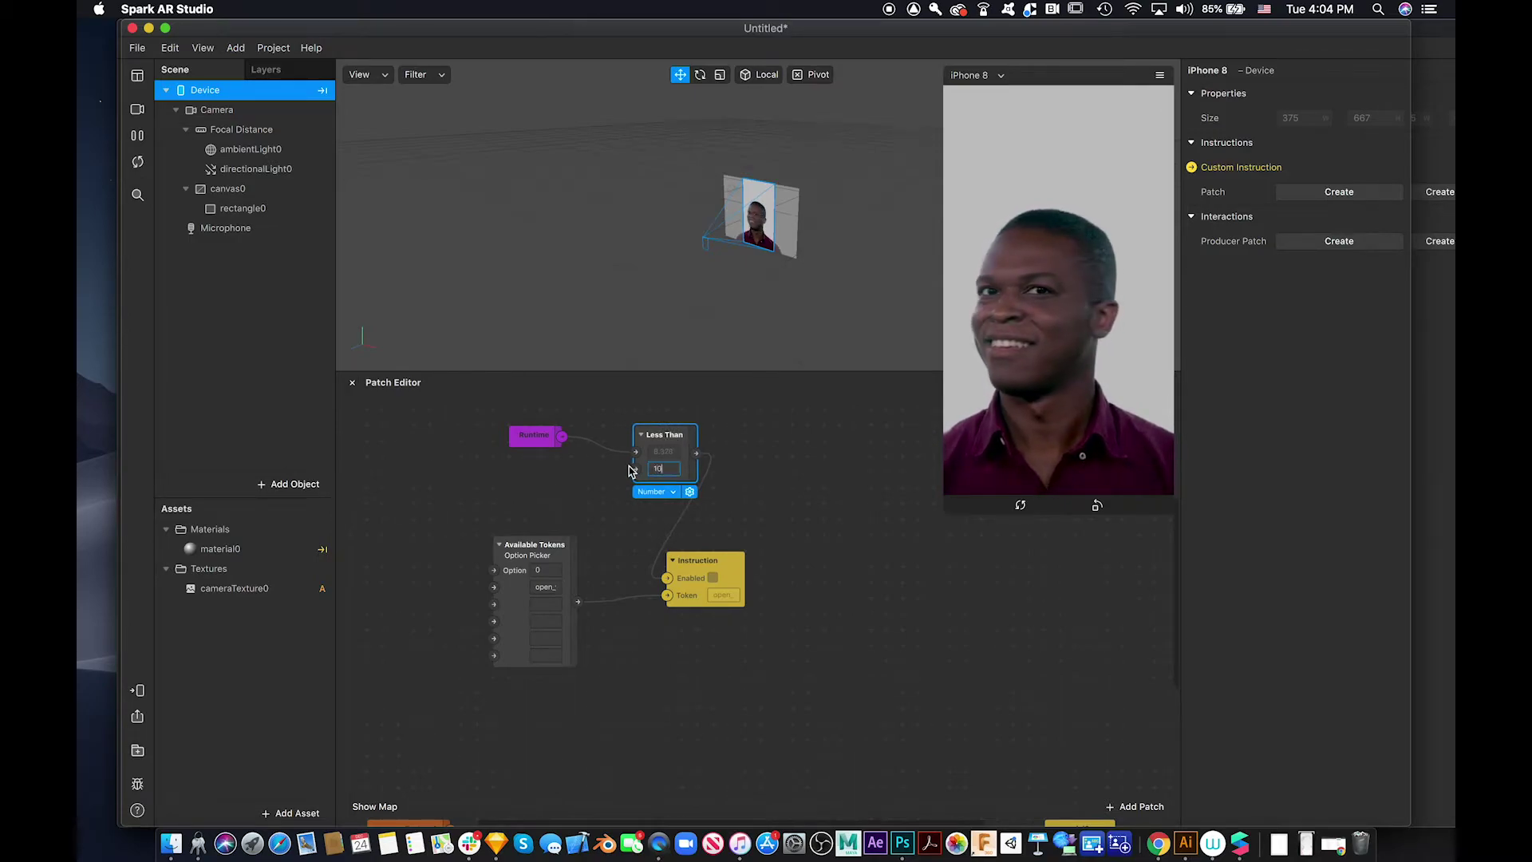
{"action": "left_click", "coordinate": [826, 534]}
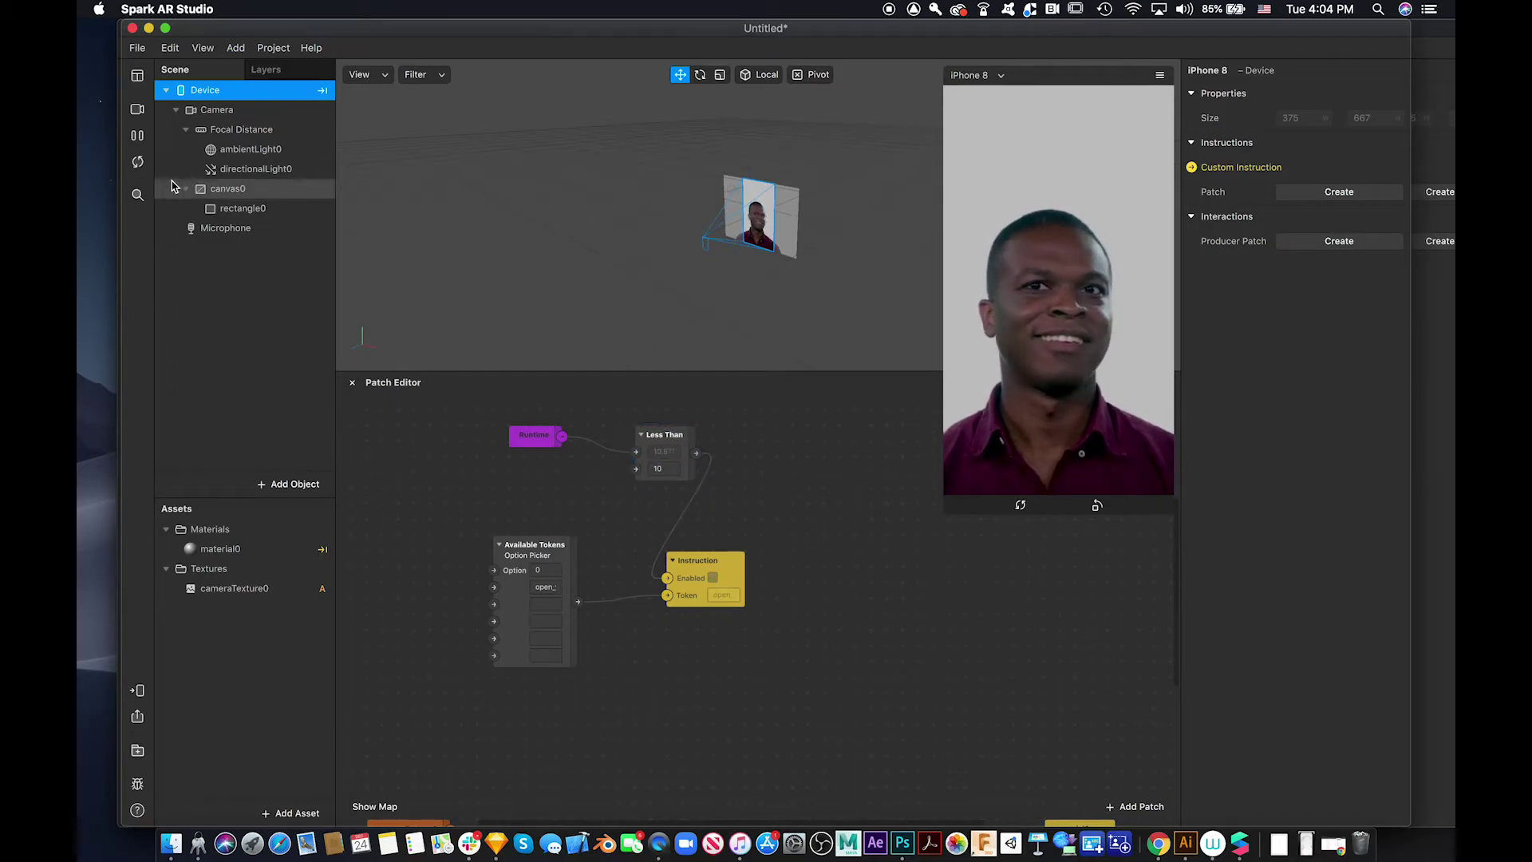
Restart the preview and switch its video source to the FaceTime HD Camera
{"action": "left_click", "coordinate": [140, 139]}
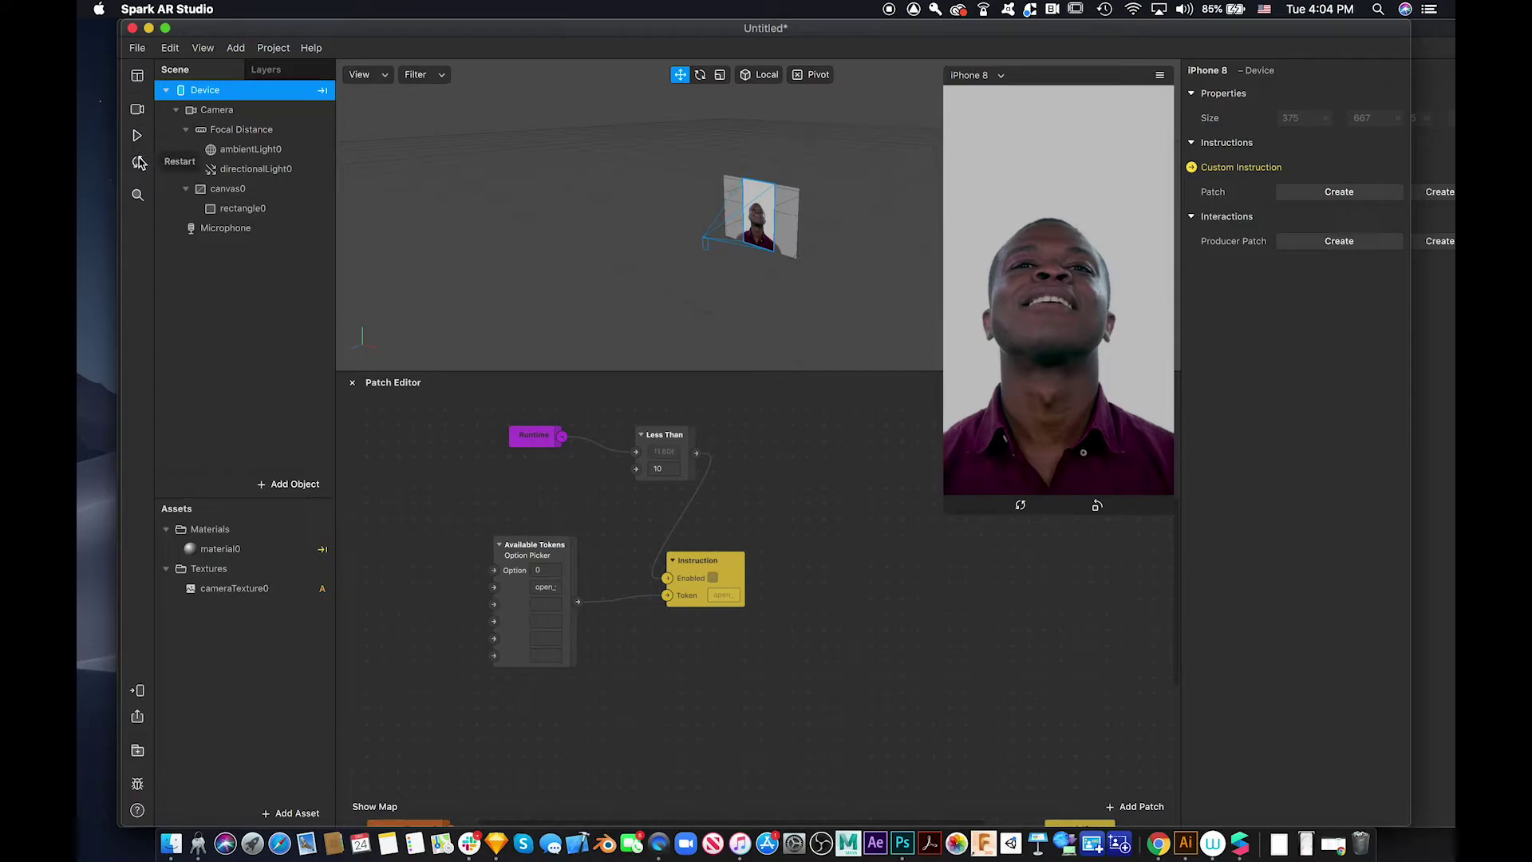
{"action": "left_click", "coordinate": [138, 139]}
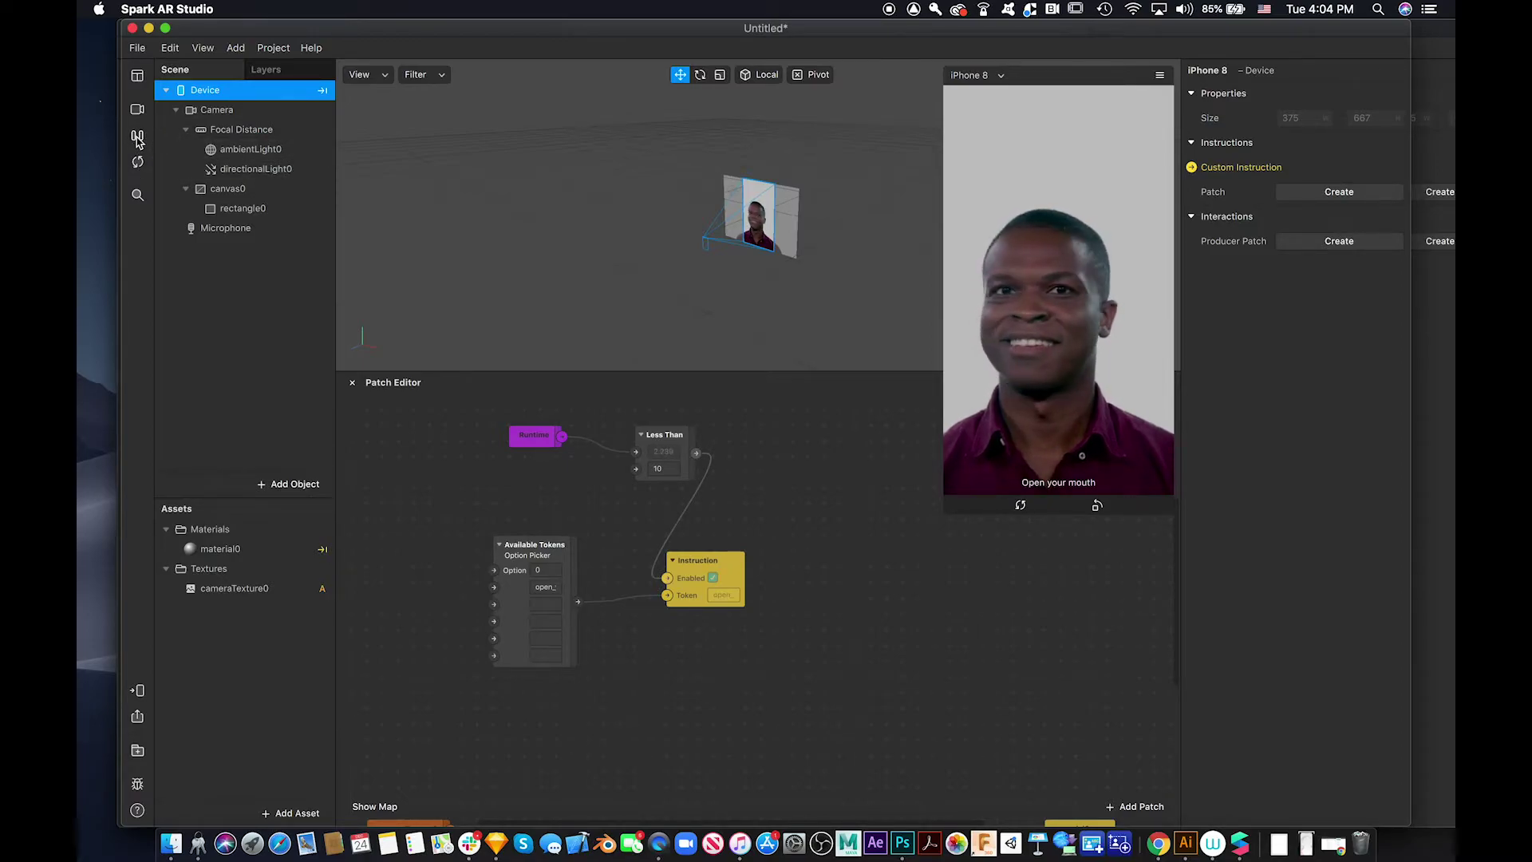
{"action": "left_click", "coordinate": [137, 110]}
{"action": "left_click", "coordinate": [193, 139]}
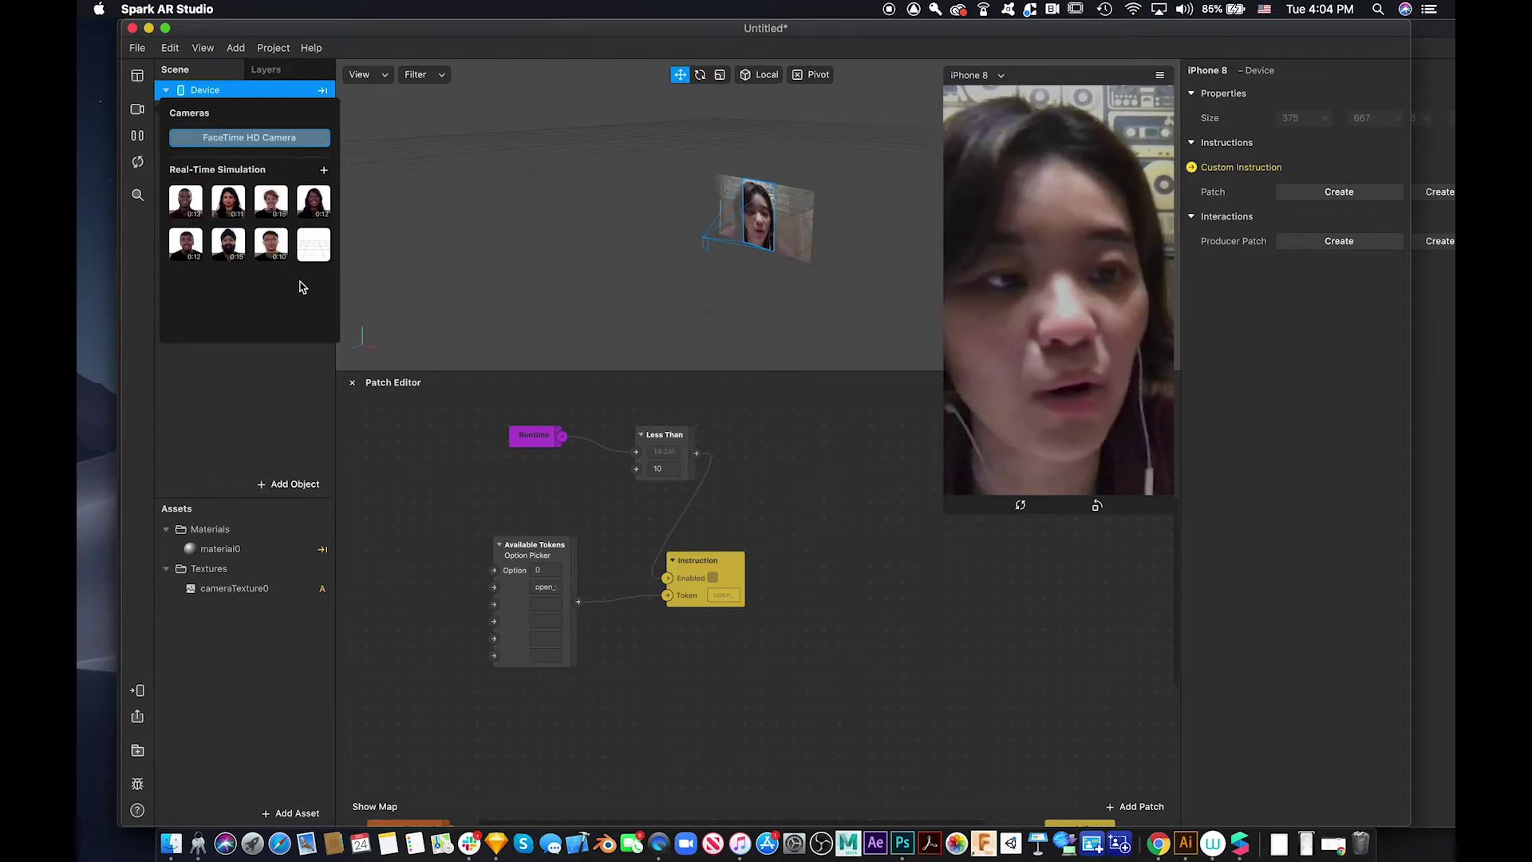
{"action": "left_click", "coordinate": [1356, 246]}
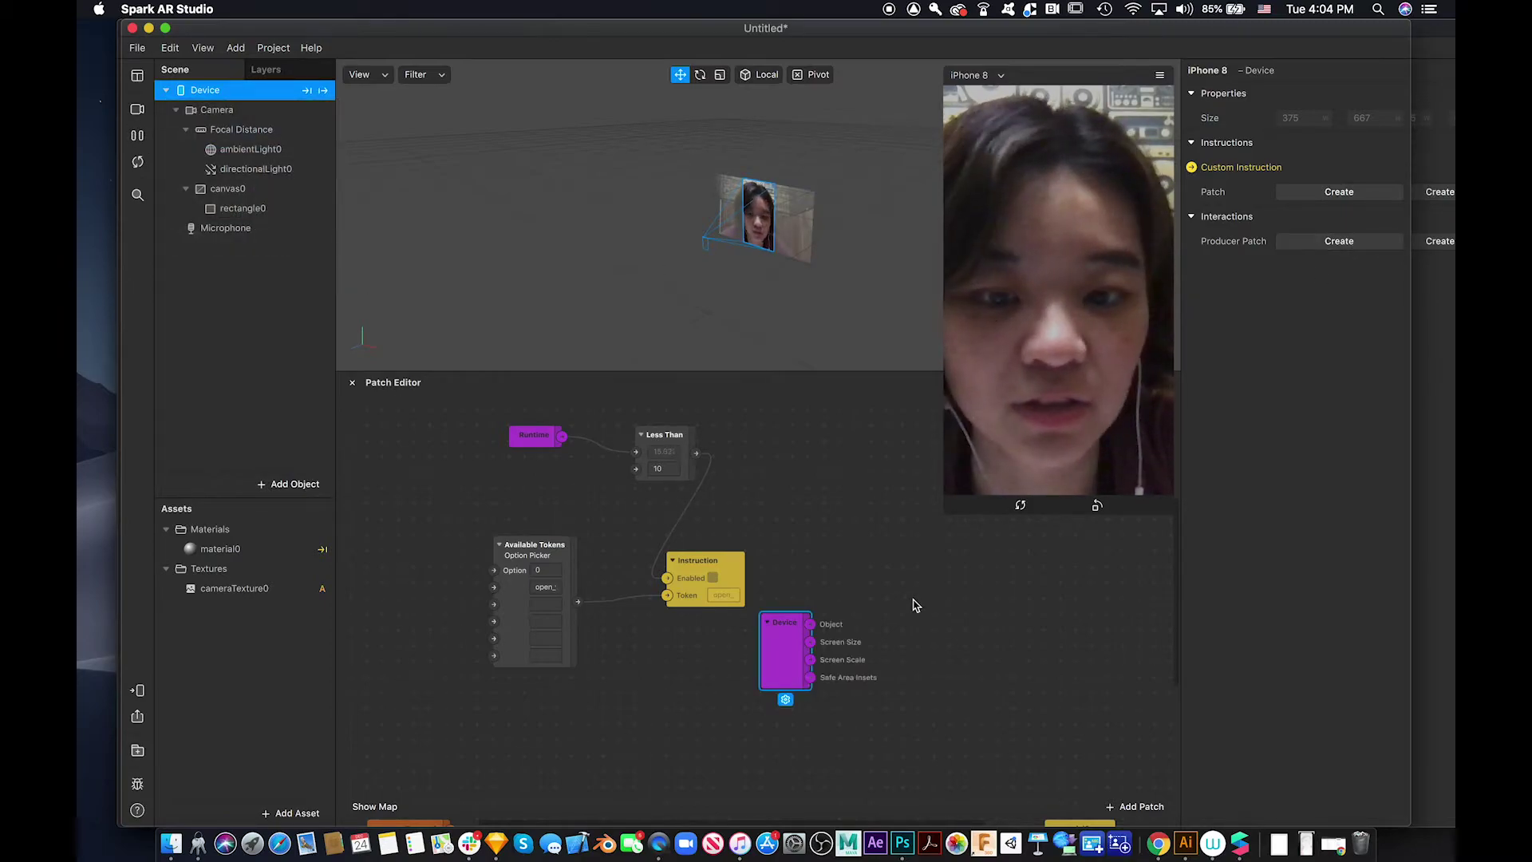
{"action": "right_click", "coordinate": [804, 629]}
{"action": "left_click", "coordinate": [805, 630]}
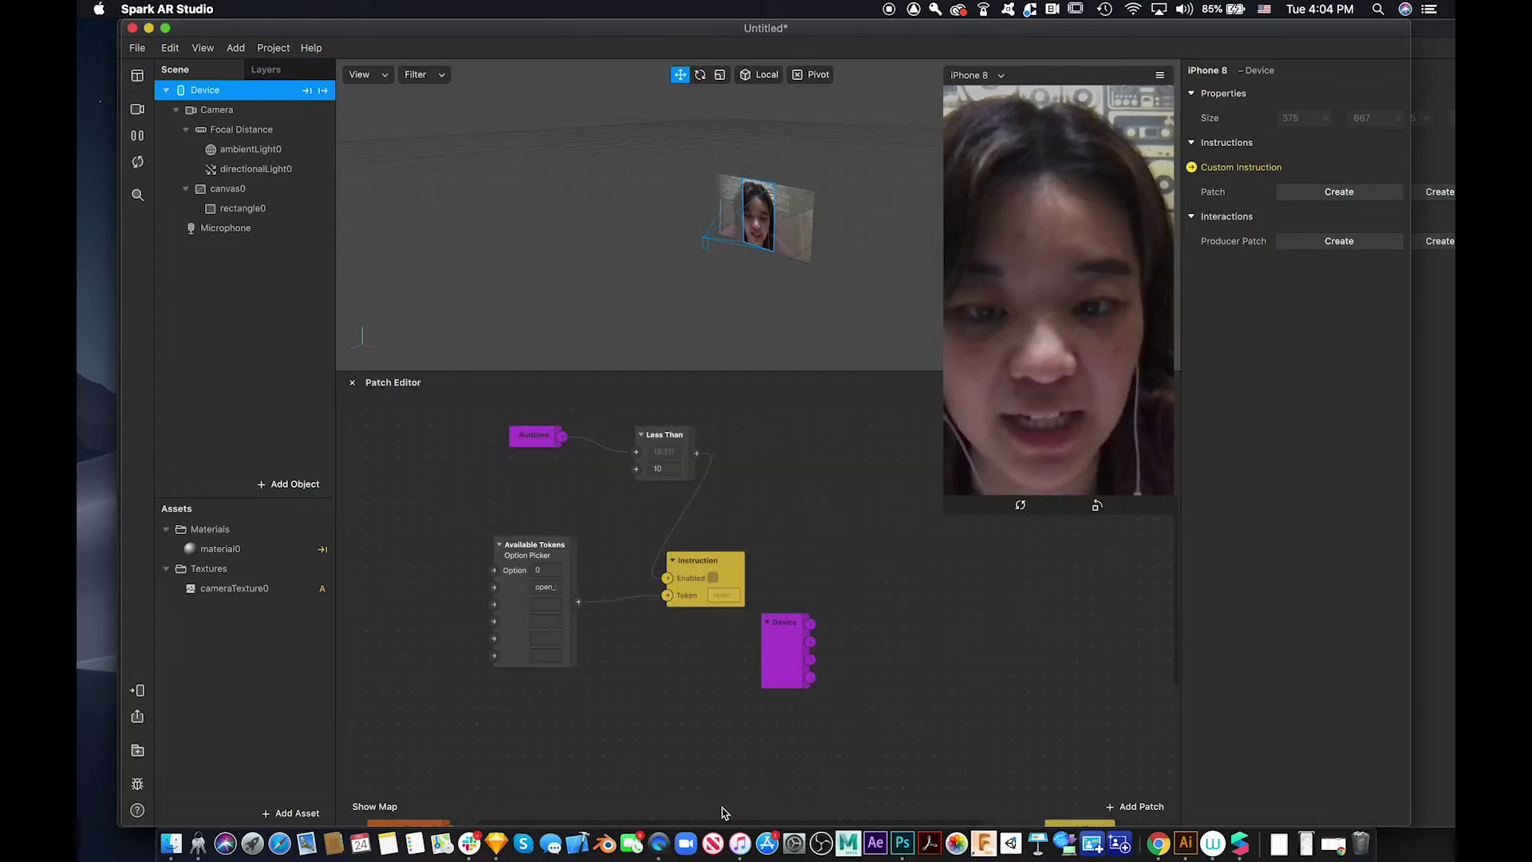
{"action": "left_click", "coordinate": [799, 629]}
{"action": "key", "text": "BackSpace"}
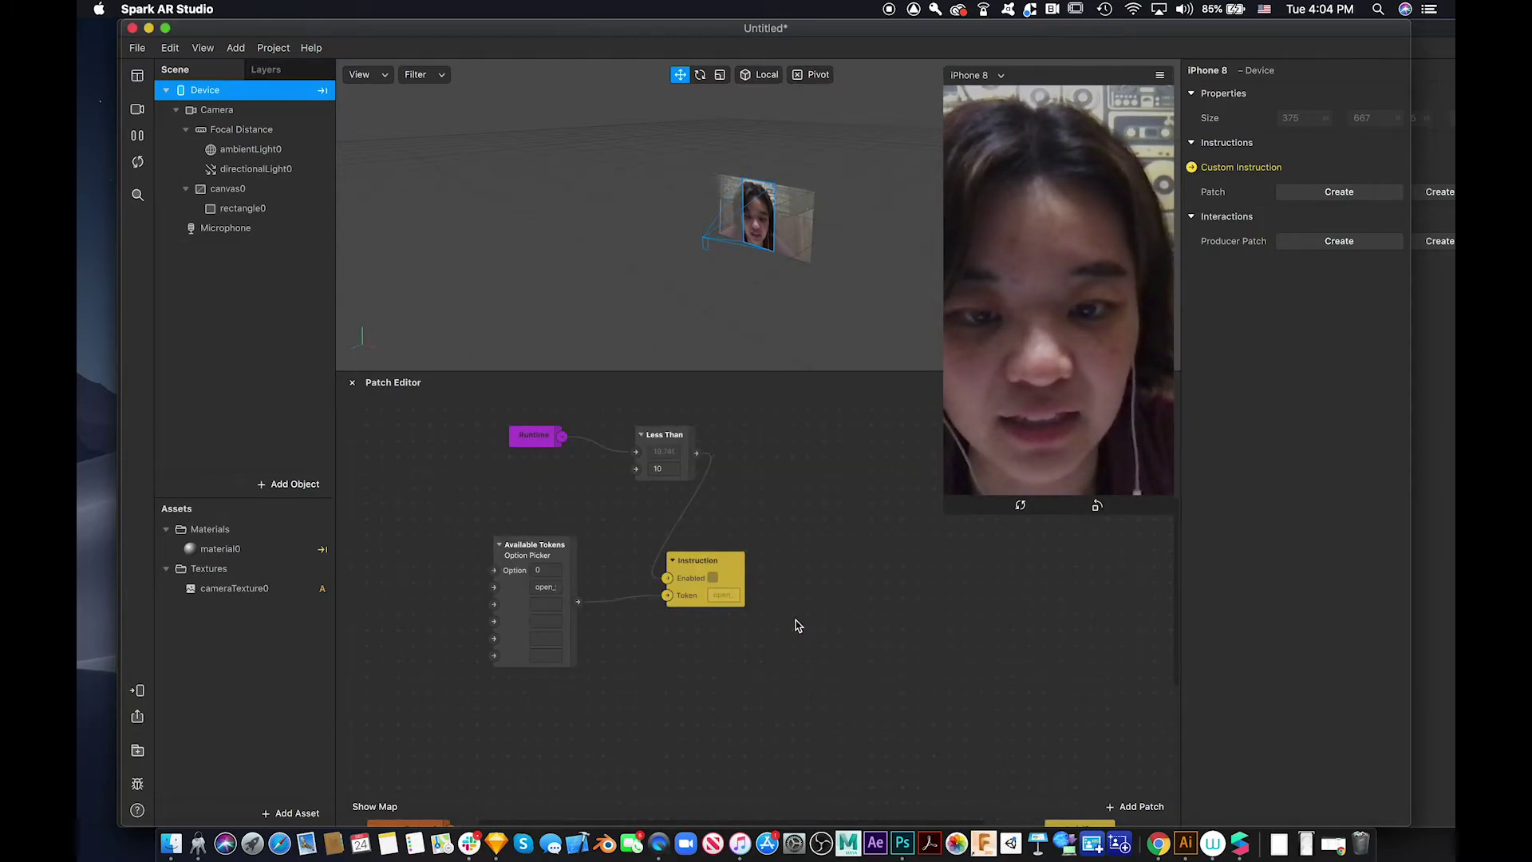
Review the Device's instruction patch options and restart the preview to check the opening instruction
{"action": "left_click", "coordinate": [1368, 194]}
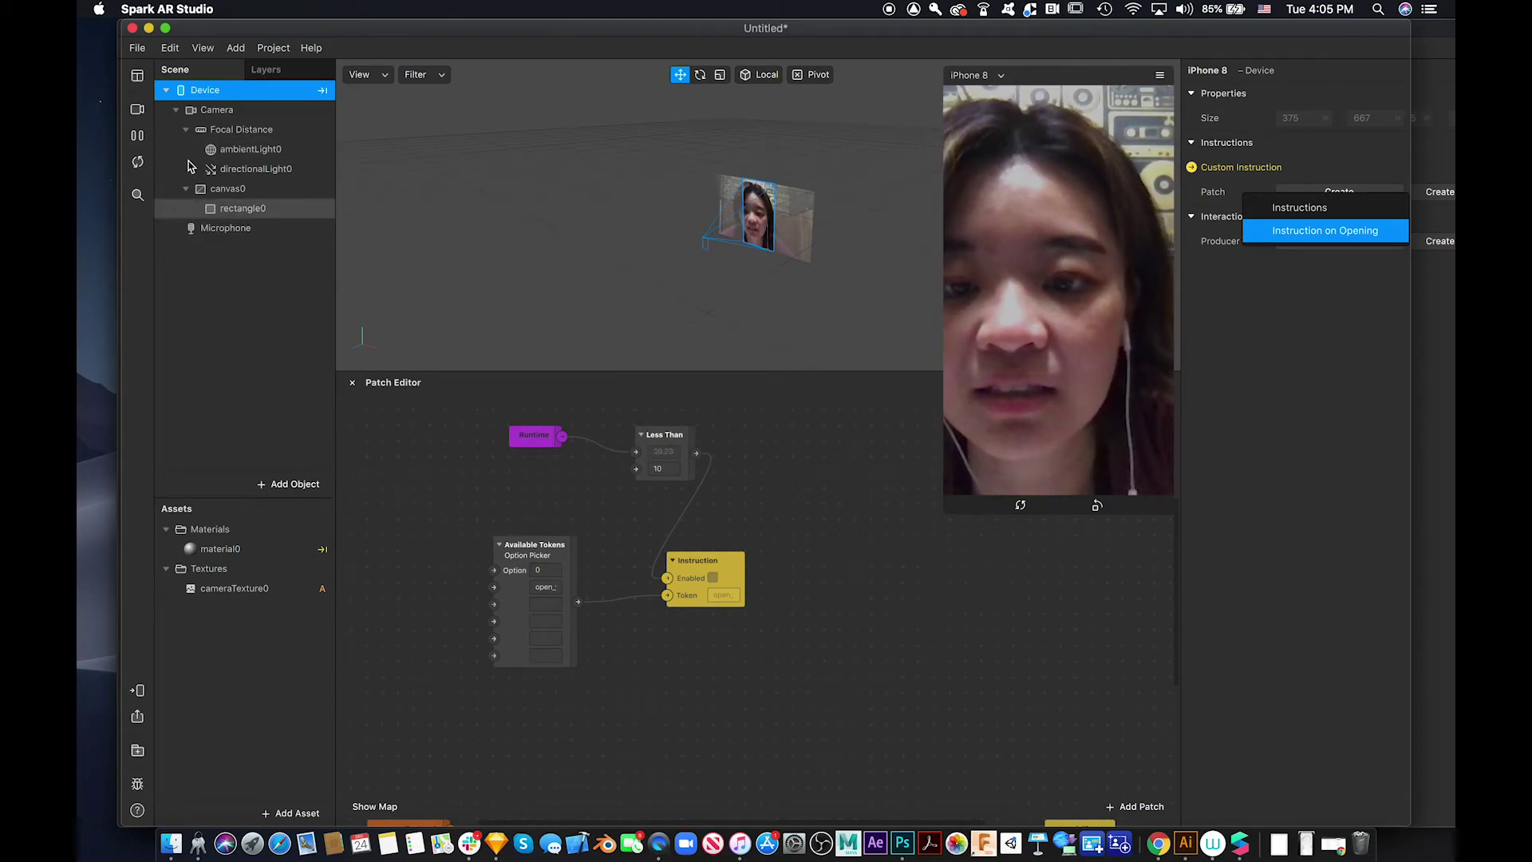
{"action": "left_click", "coordinate": [138, 162]}
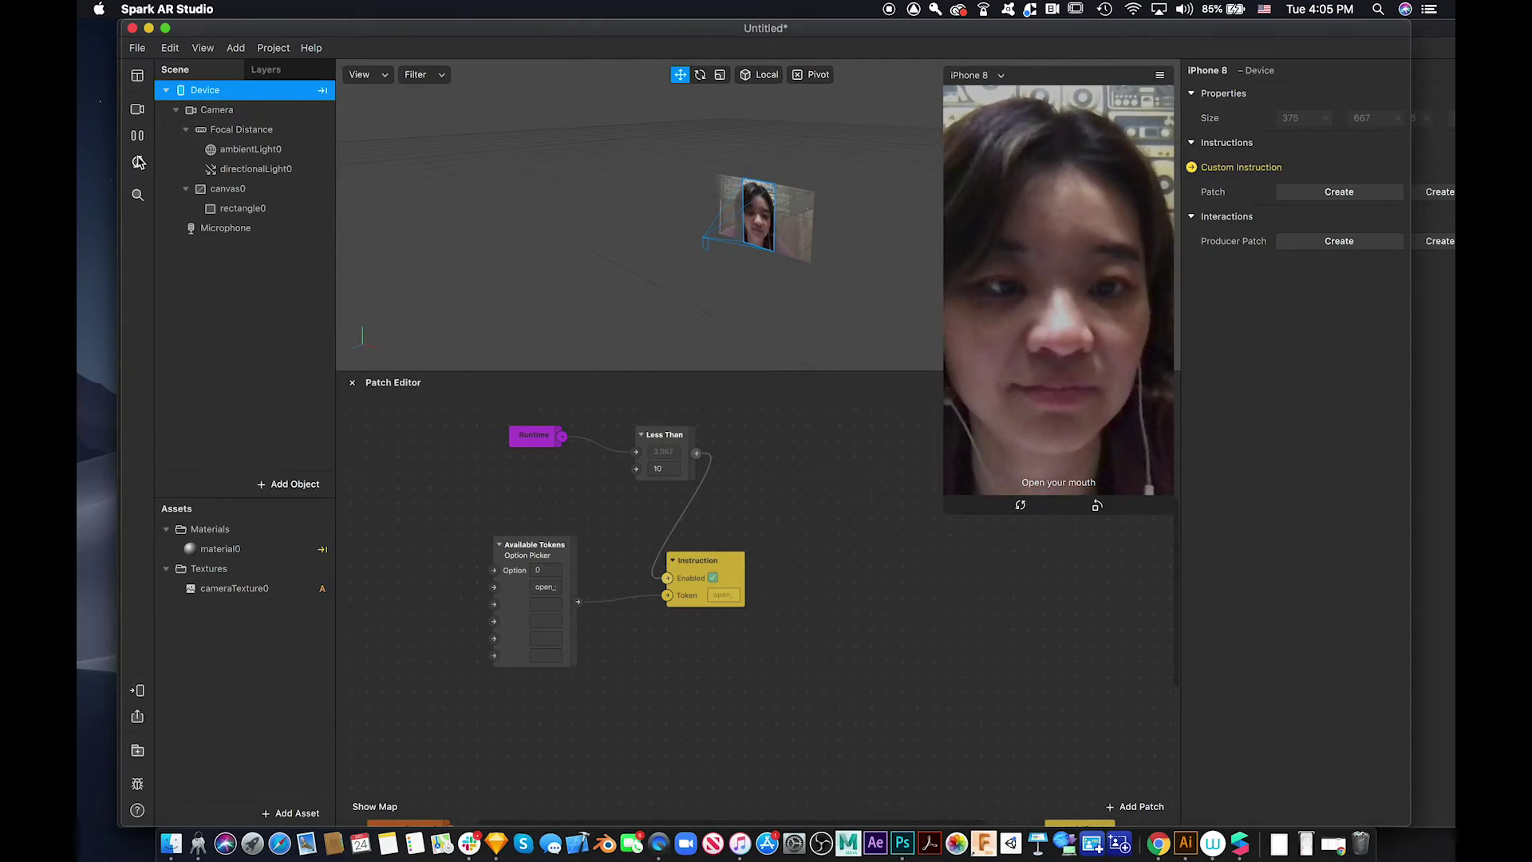
Disconnect Less Than from the Instruction patch's Enabled input and review the Device's instruction patch options
{"action": "left_click_drag", "start_coordinate": [667, 578], "coordinate": [650, 581]}
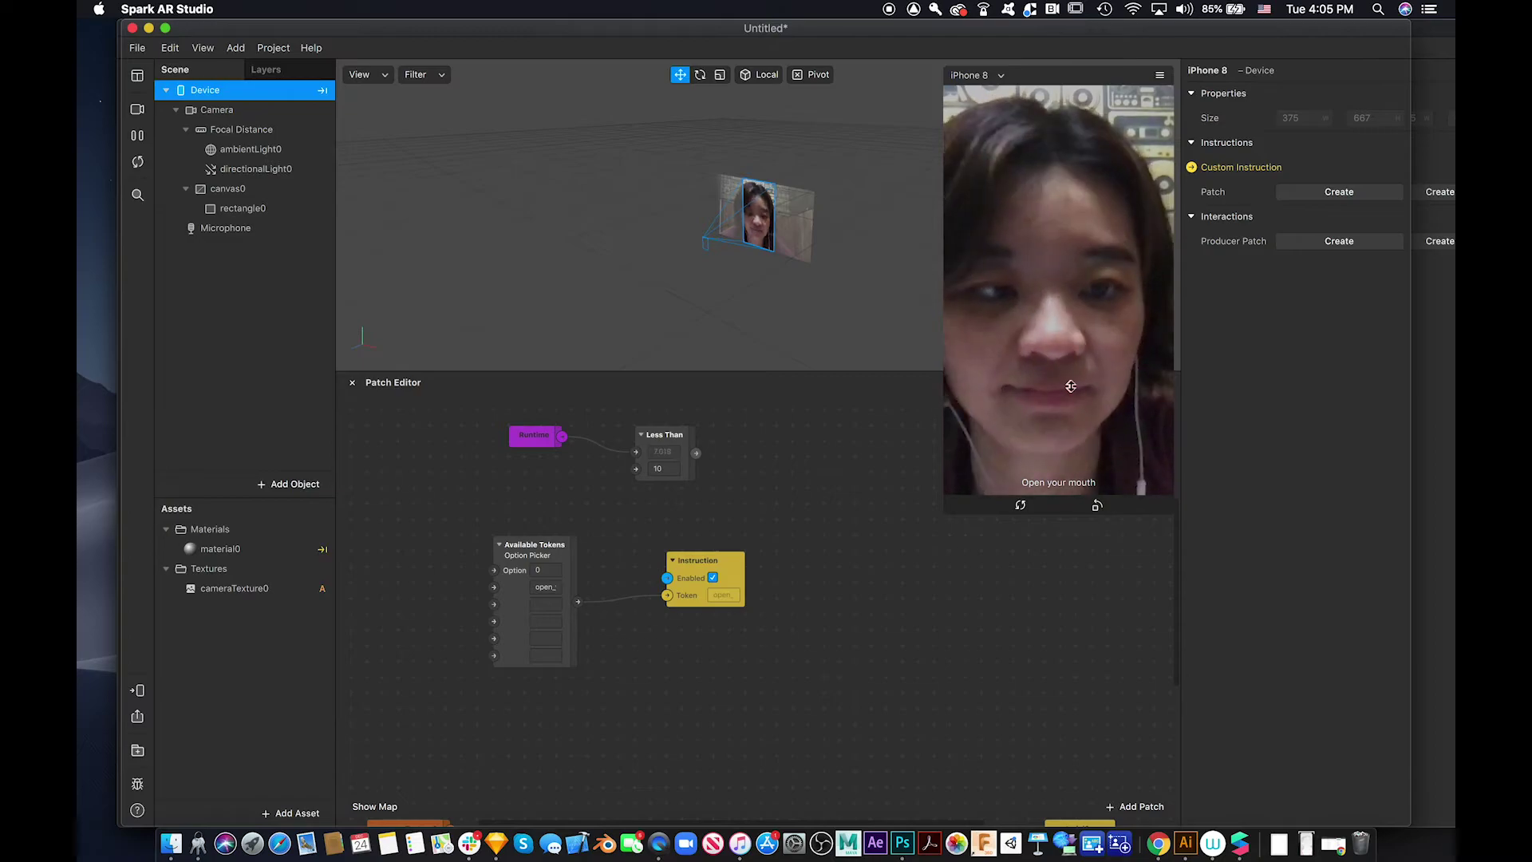
{"action": "left_click", "coordinate": [1333, 193]}
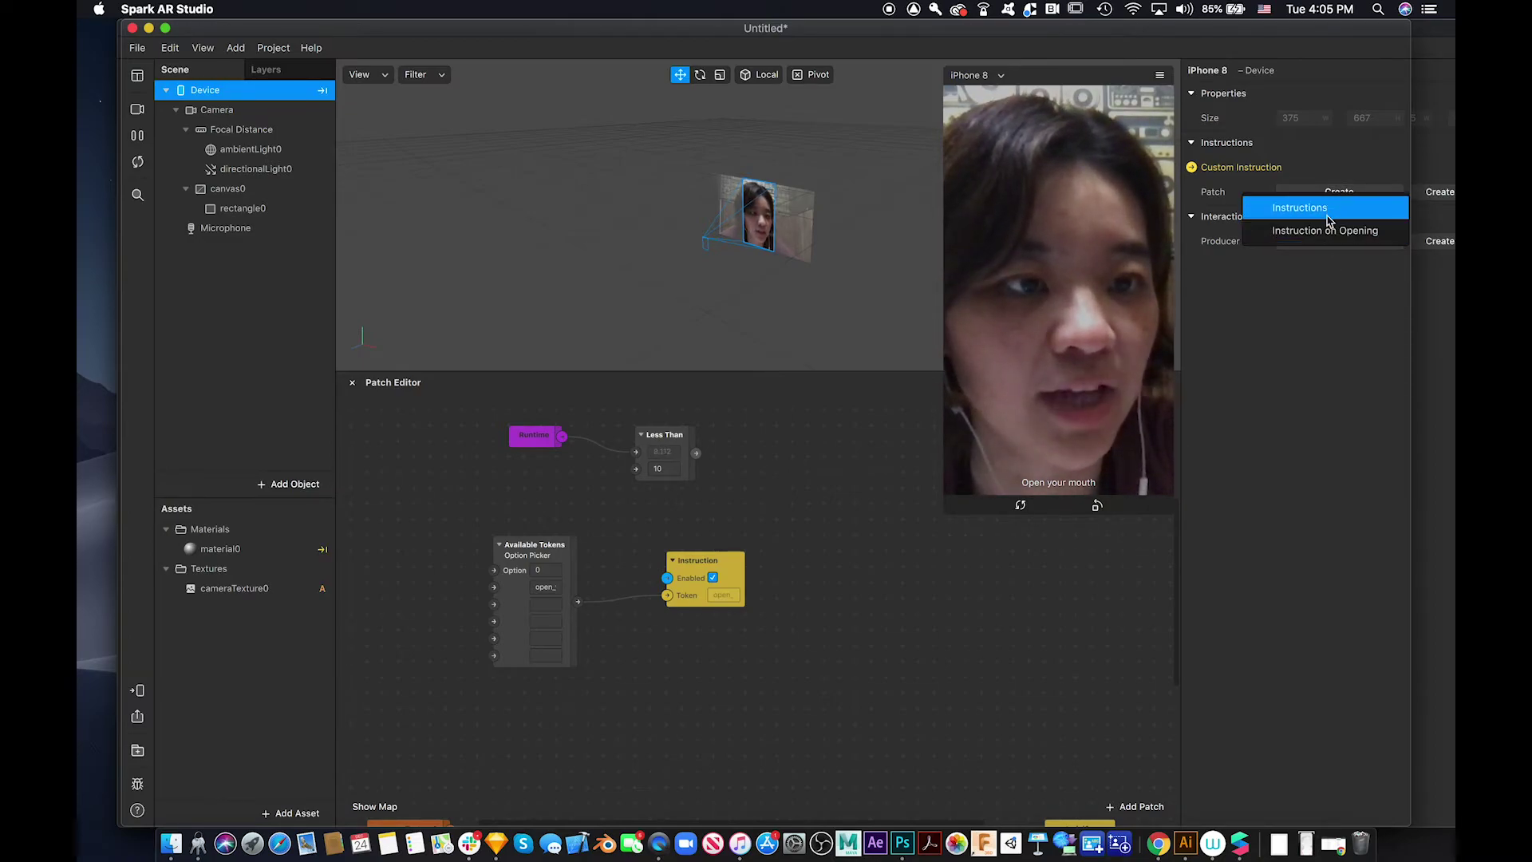
{"action": "left_click", "coordinate": [787, 759]}
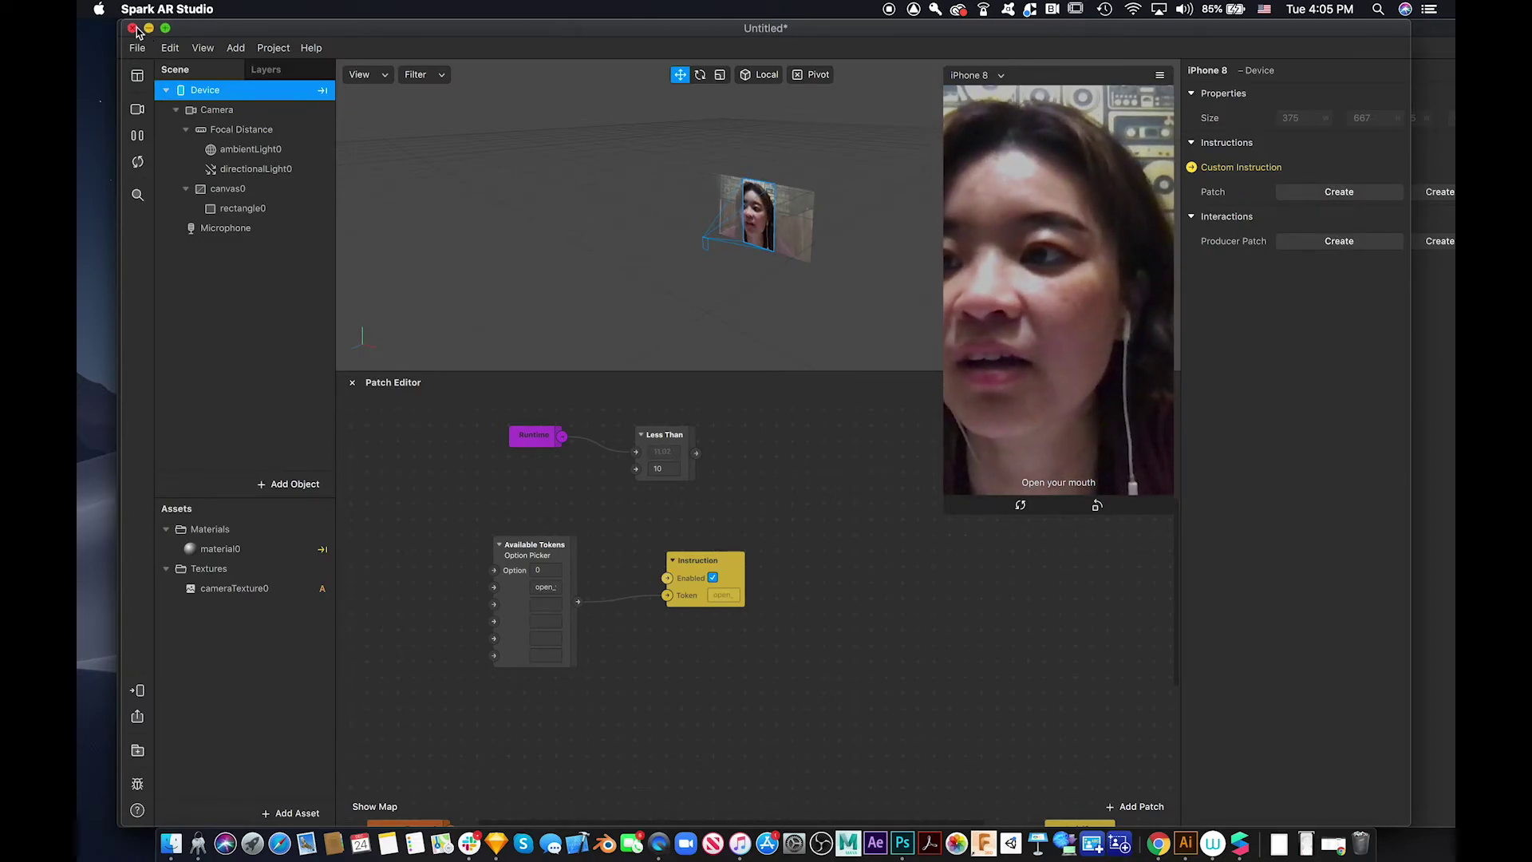
Move the untitled project's window out of the way to uncover the Shaders_01 project, keeping the untitled project open
{"action": "left_click_drag", "start_coordinate": [156, 36], "coordinate": [158, 299]}
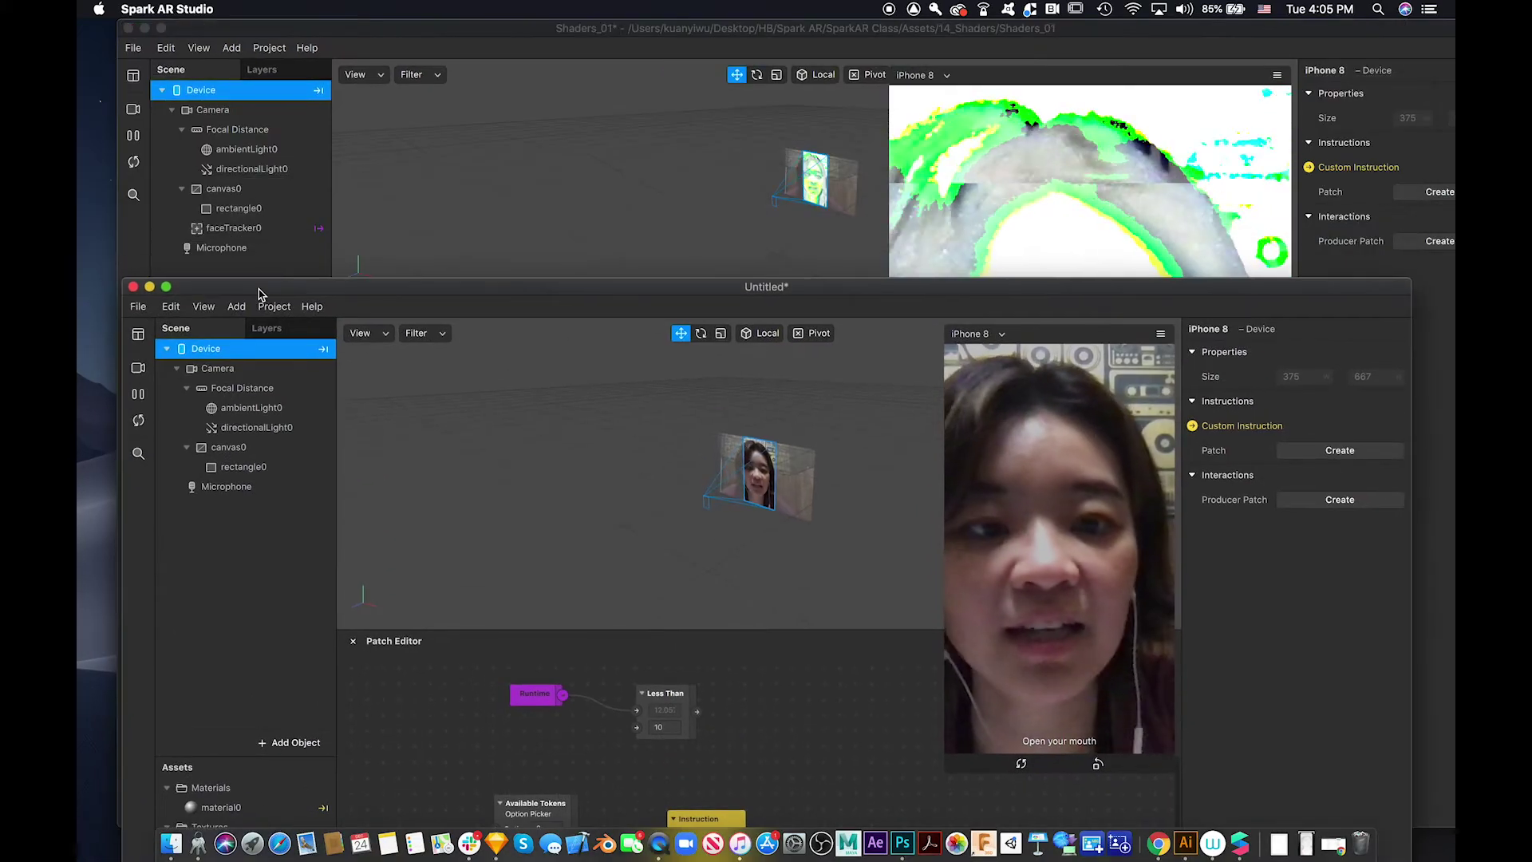
{"action": "left_click", "coordinate": [133, 286]}
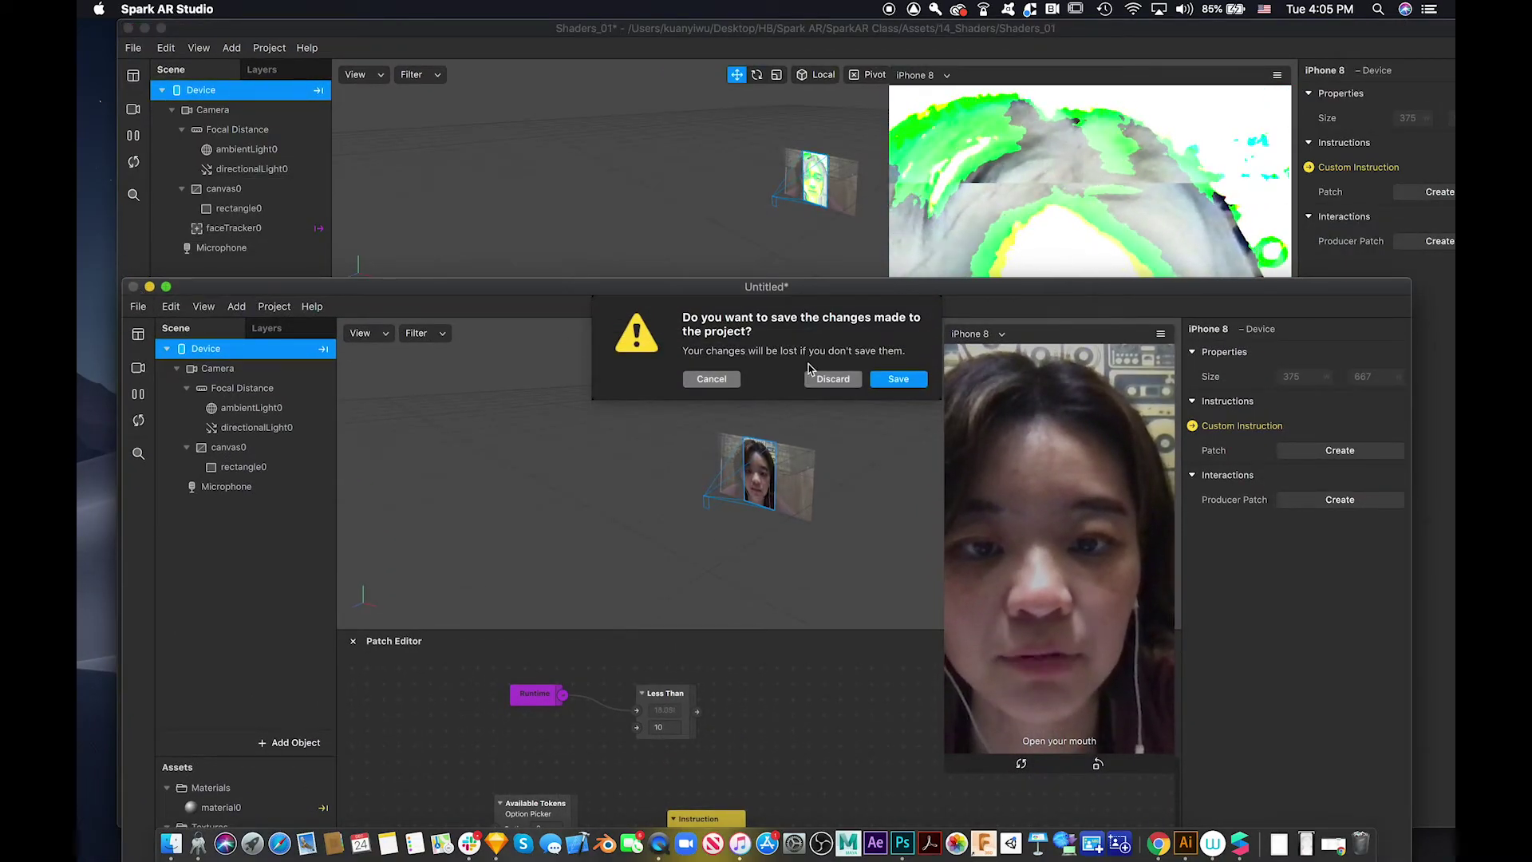
{"action": "left_click", "coordinate": [708, 379]}
{"action": "double_click", "coordinate": [782, 290]}
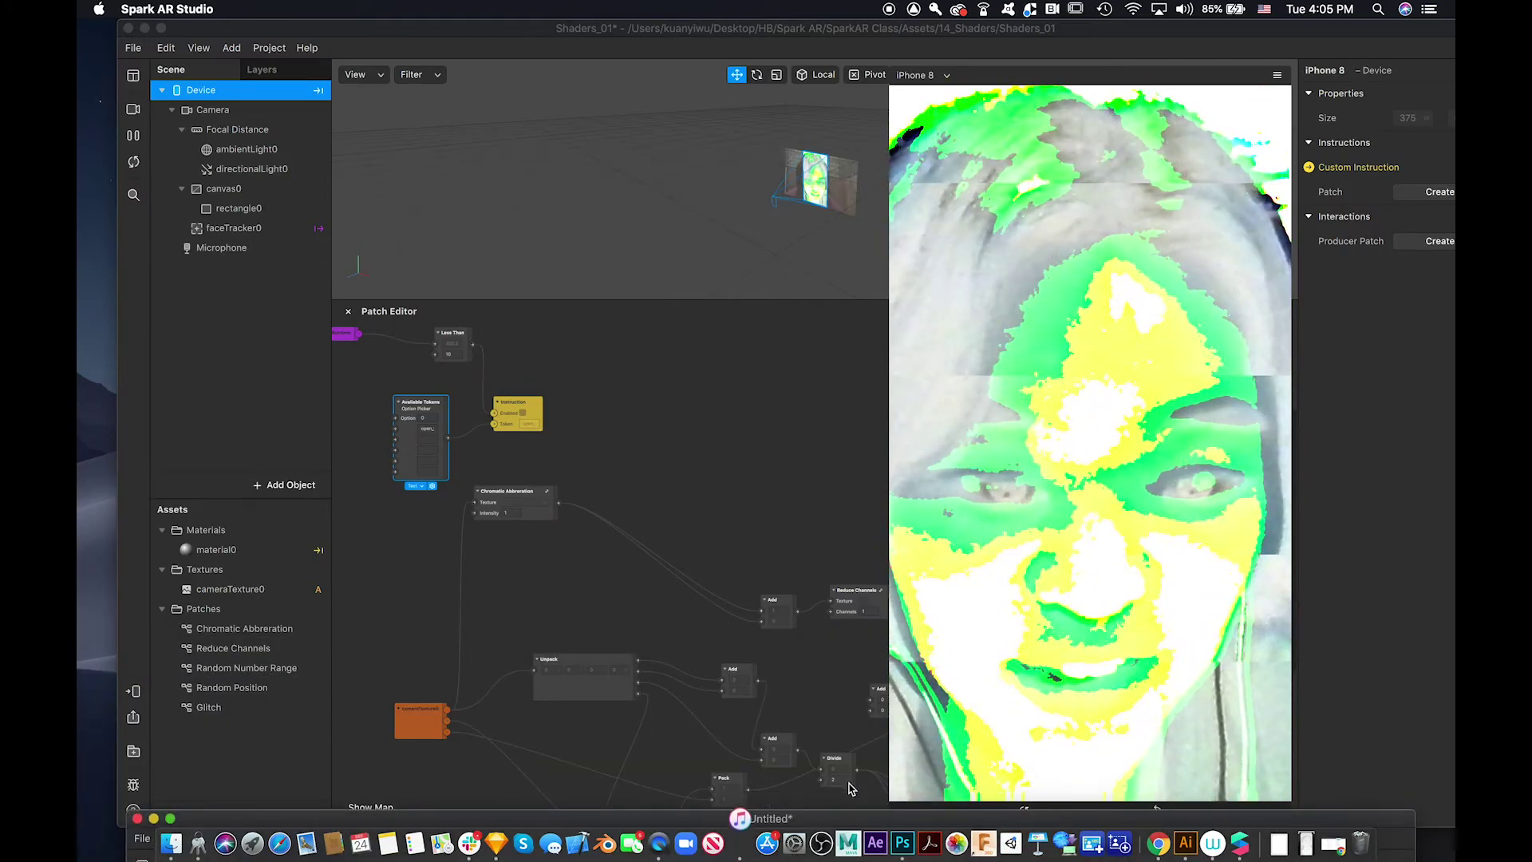
Shrink the iPhone 8 preview in Shaders_01 to uncover the shader patches and the Diffuse Texture patch
{"action": "scroll", "coordinate": [832, 708], "scroll_direction": "down", "scroll_amount": 3}
{"action": "scroll", "coordinate": [831, 702], "scroll_direction": "up", "scroll_amount": 1}
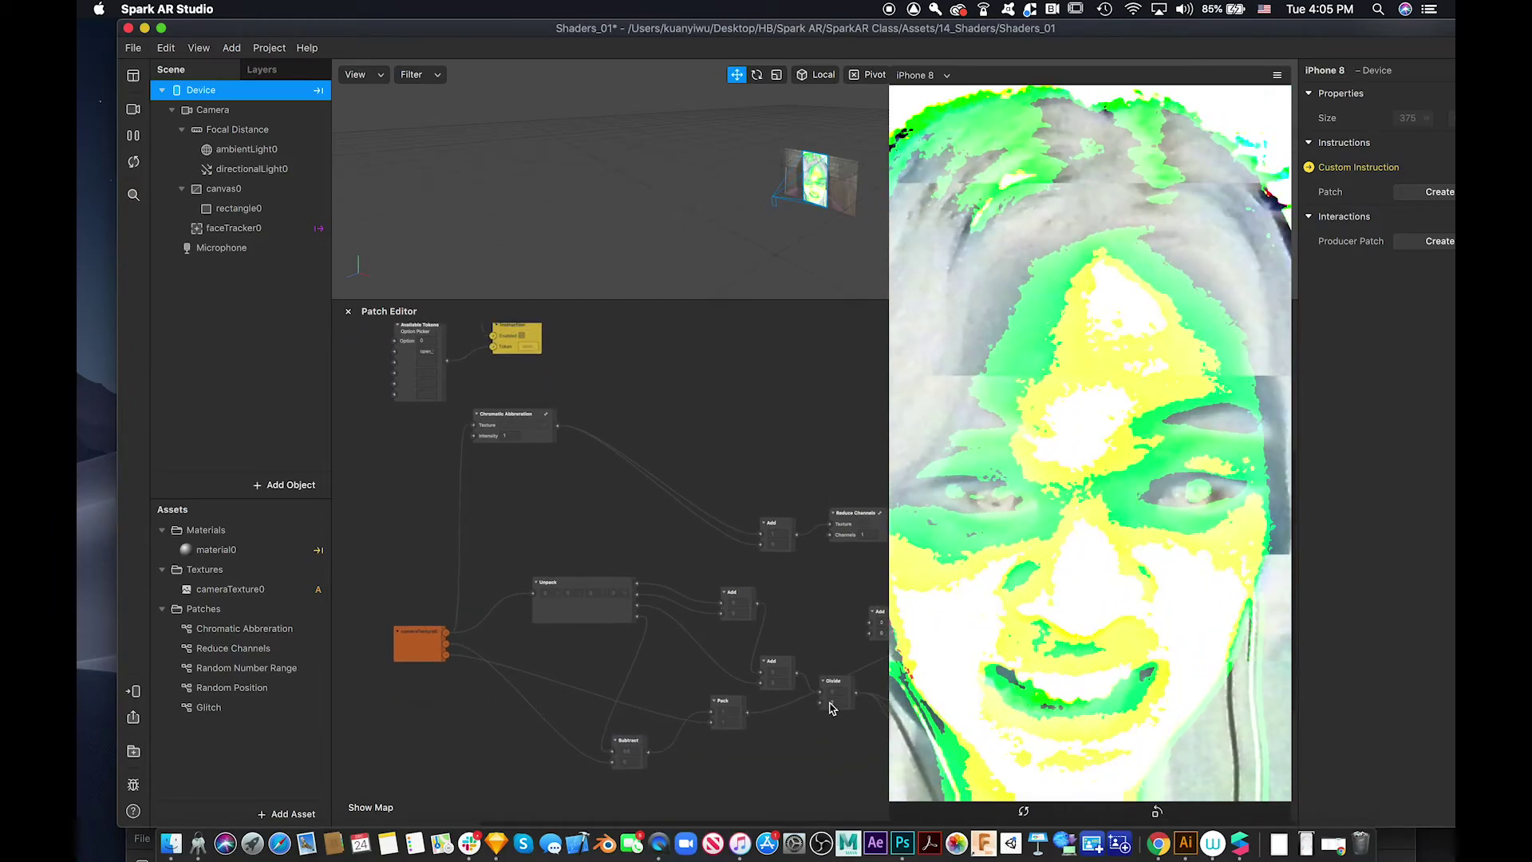
{"action": "left_click", "coordinate": [890, 818]}
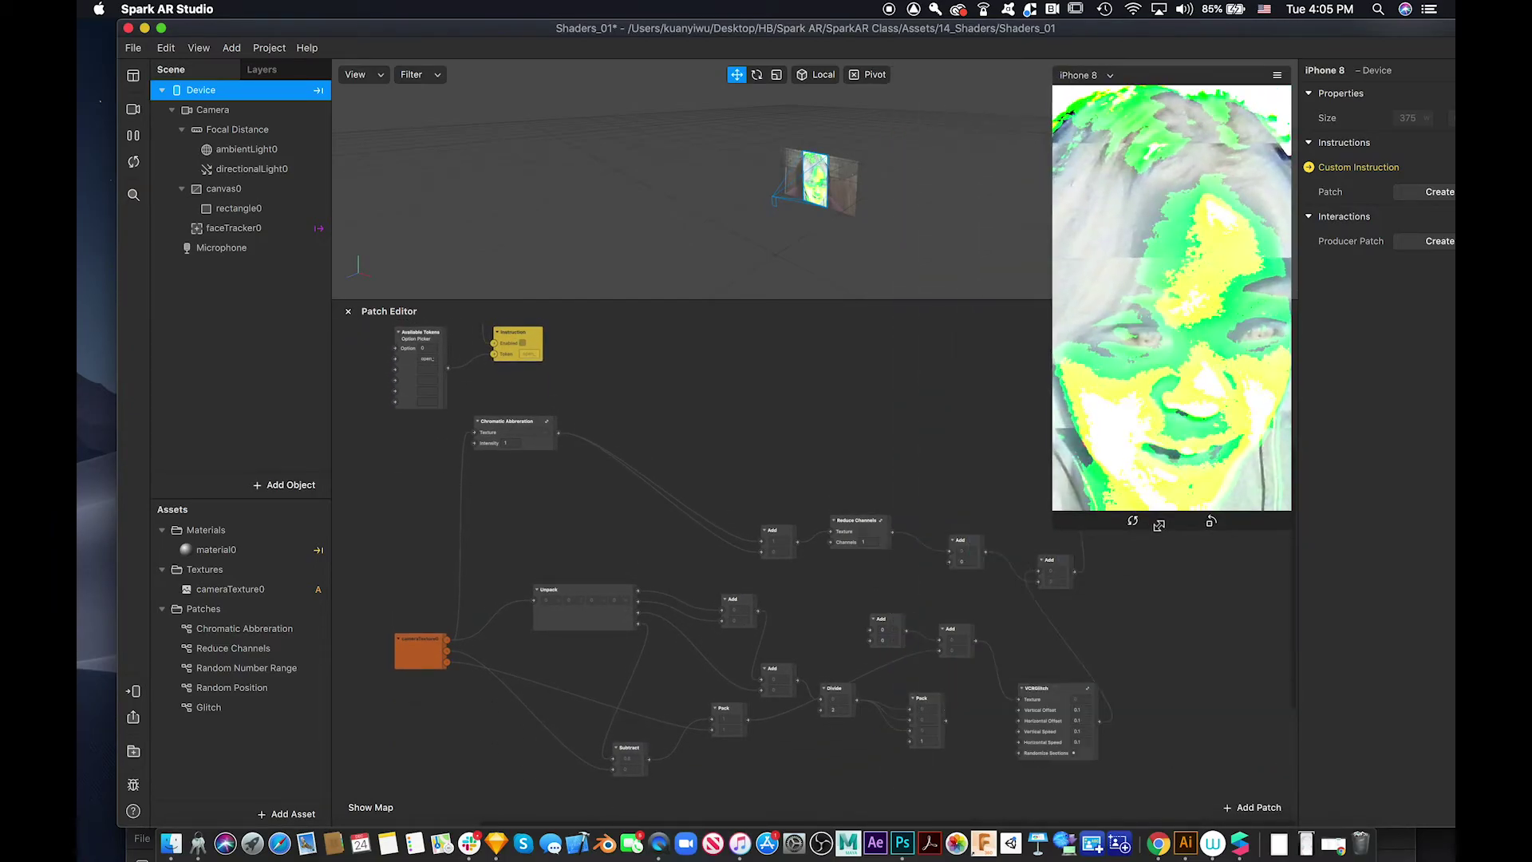
{"action": "left_click_drag", "start_coordinate": [949, 732], "coordinate": [1091, 479]}
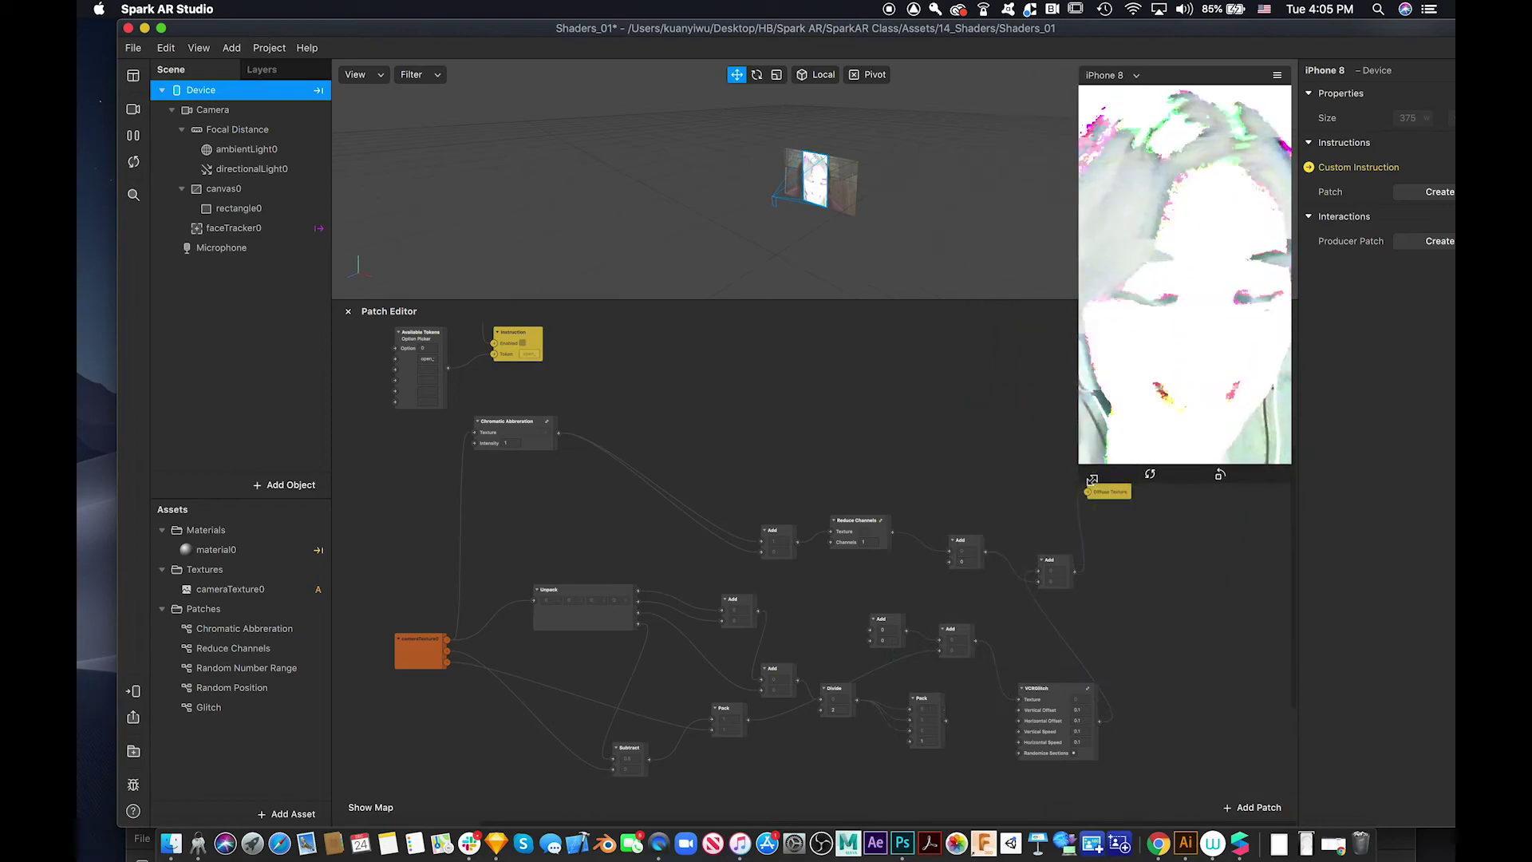